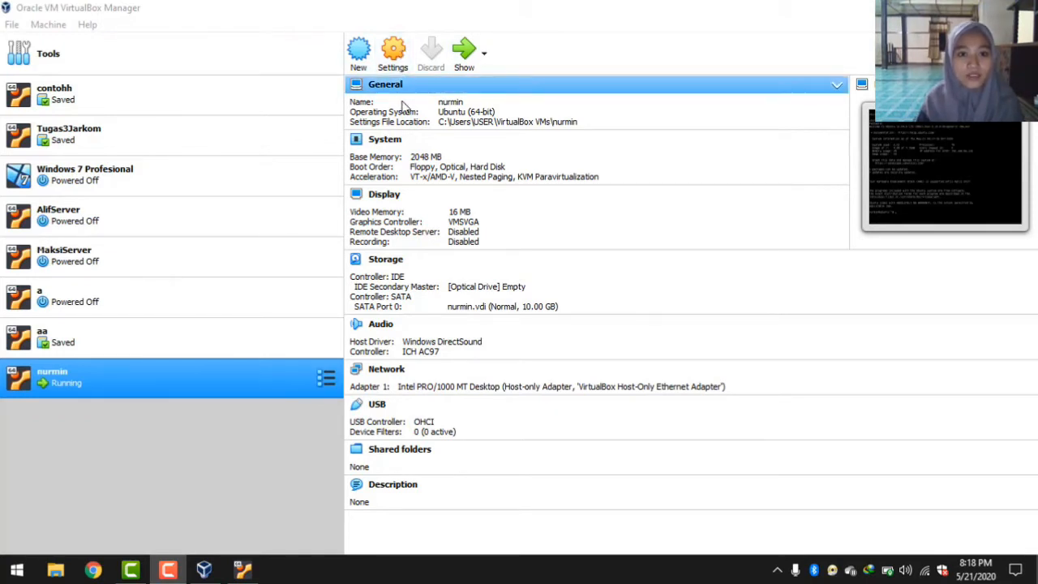
- Attach the running Ubuntu machine's network Adapter 1 to Host-only Adapter with promiscuous mode Allow All, and apply the settings
left_click(393, 54)
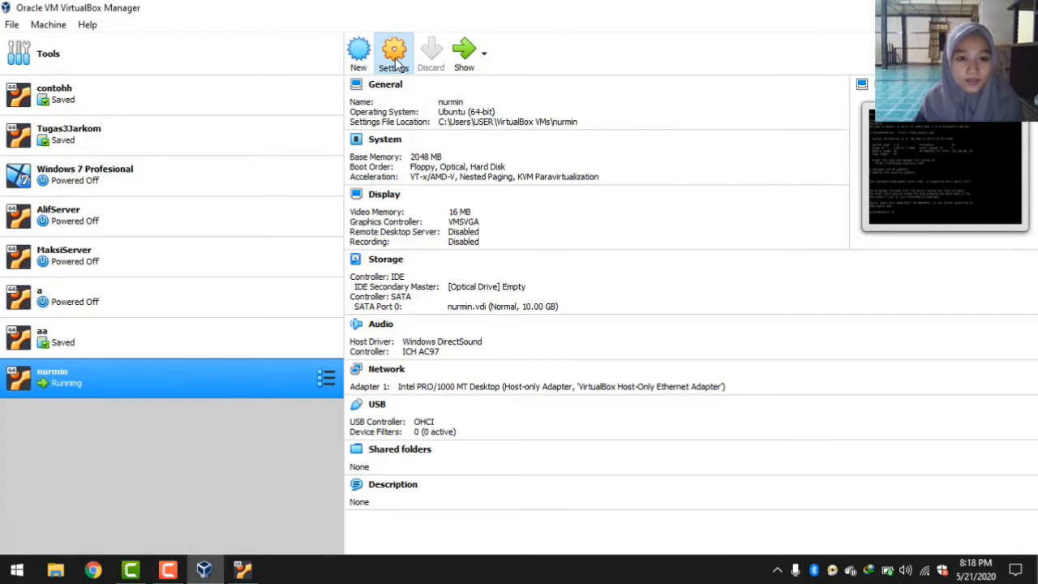
left_click(344, 209)
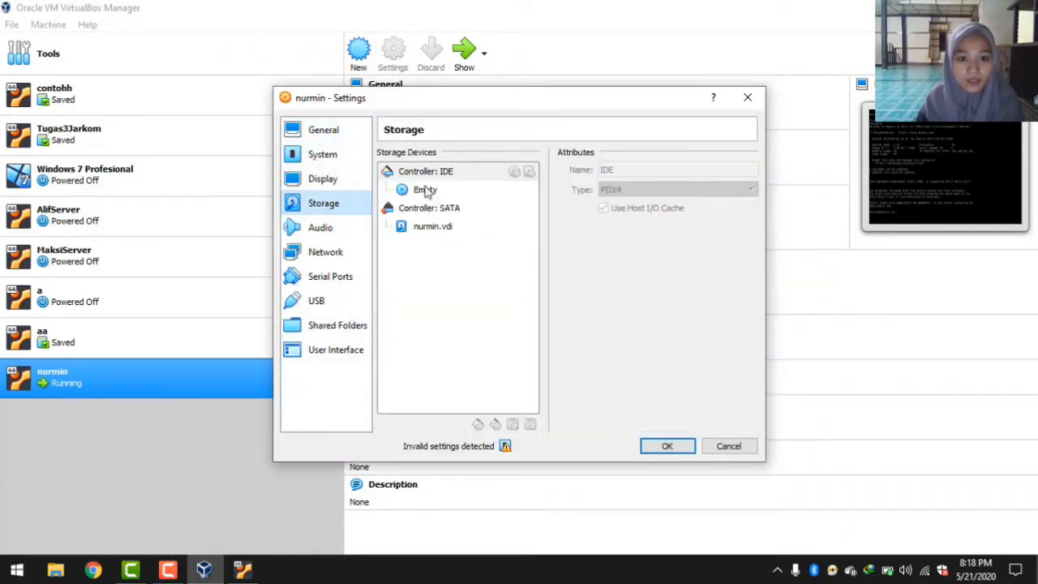
left_click(347, 254)
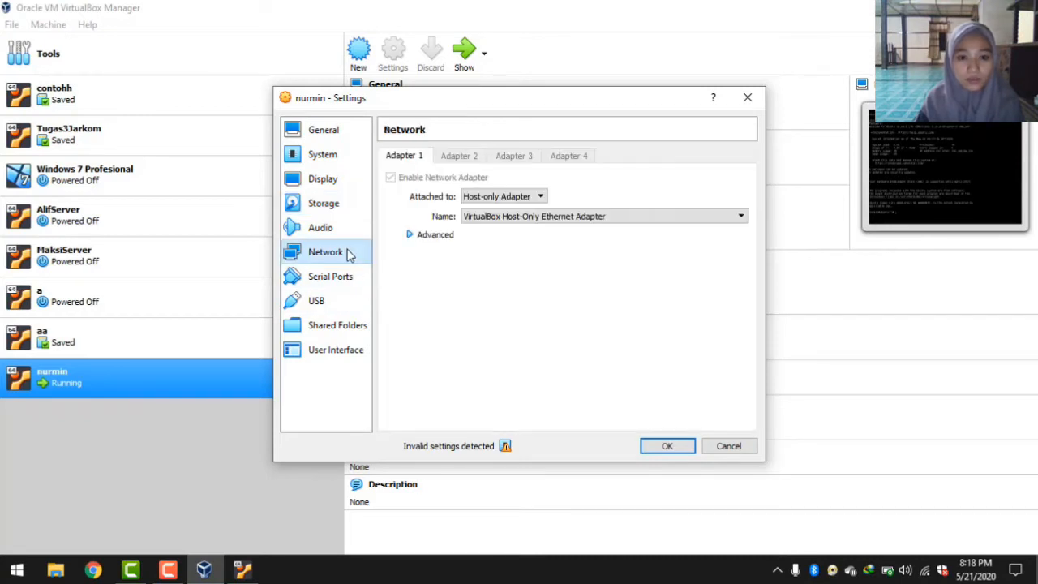
left_click(516, 197)
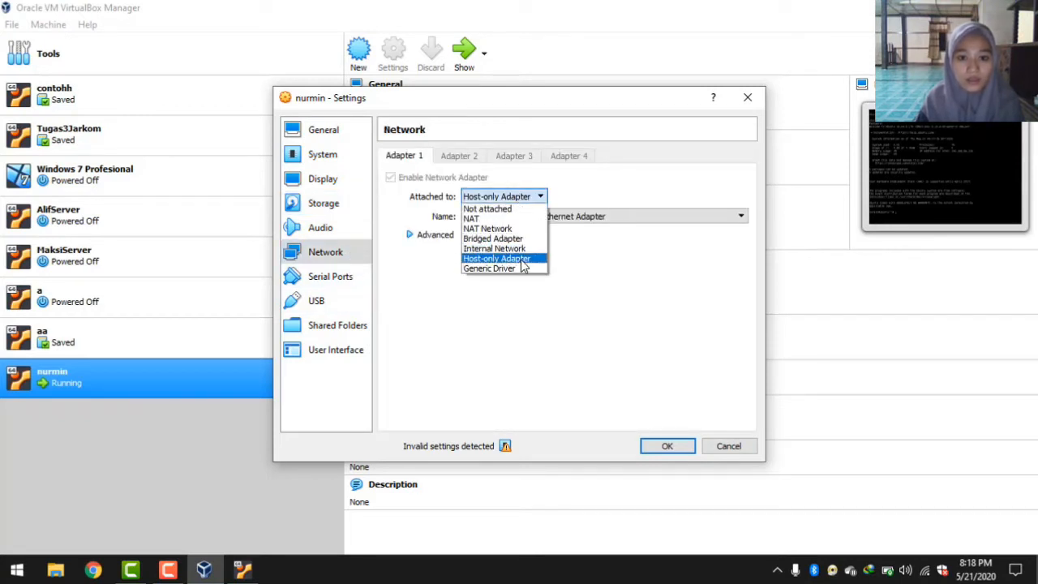
left_click(522, 260)
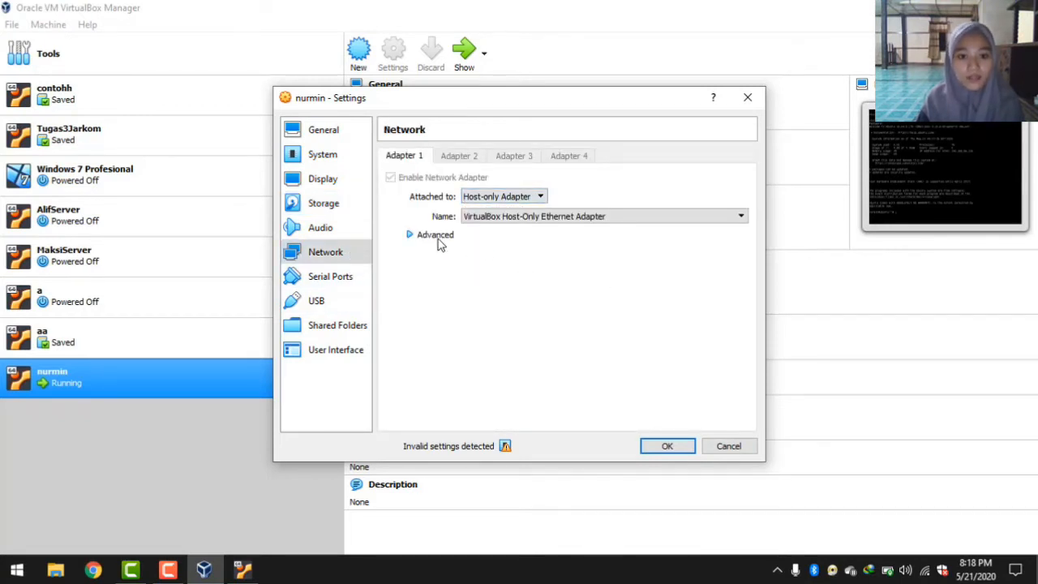
left_click(436, 236)
left_click(511, 274)
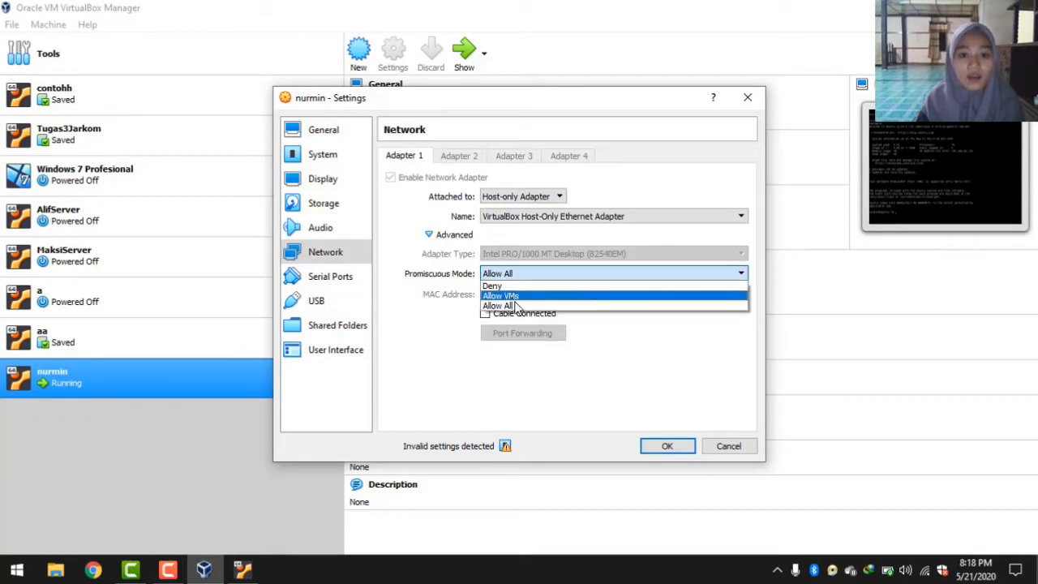
left_click(511, 305)
left_click(658, 449)
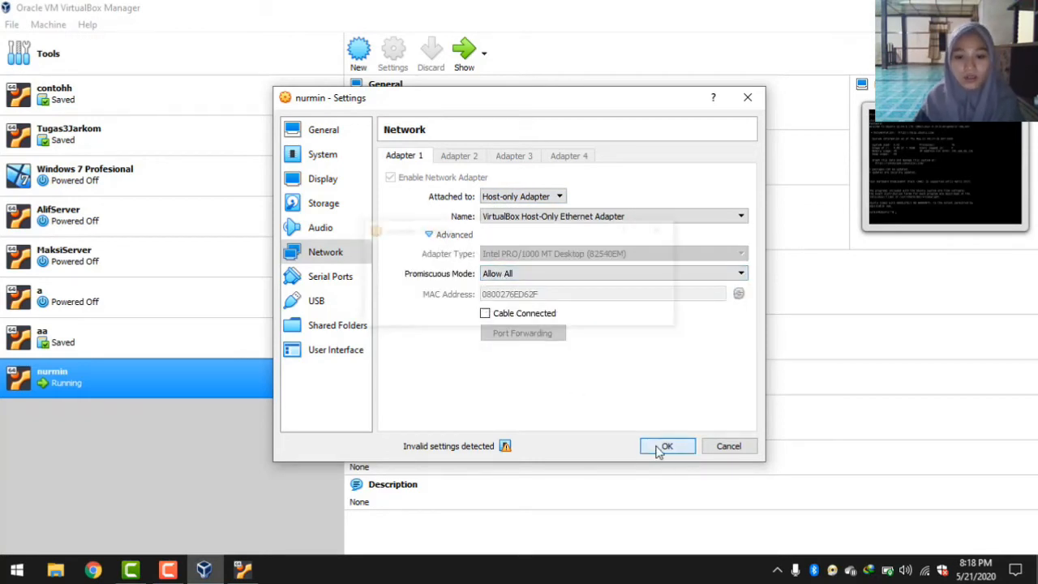
- Show the running virtual machine's console and switch to a root shell with sudo su, entering the account password
left_click(465, 61)
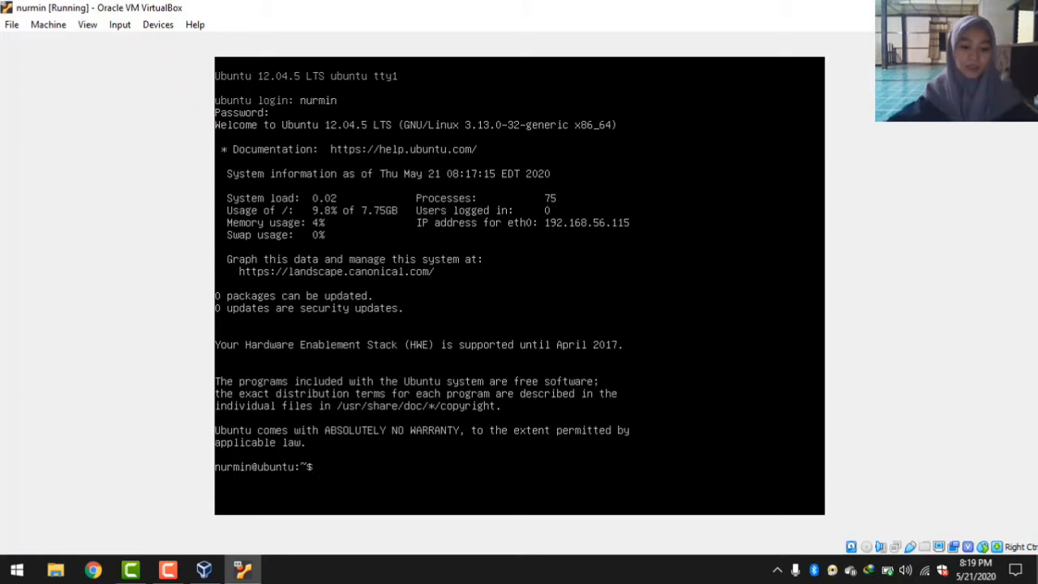
type("su")
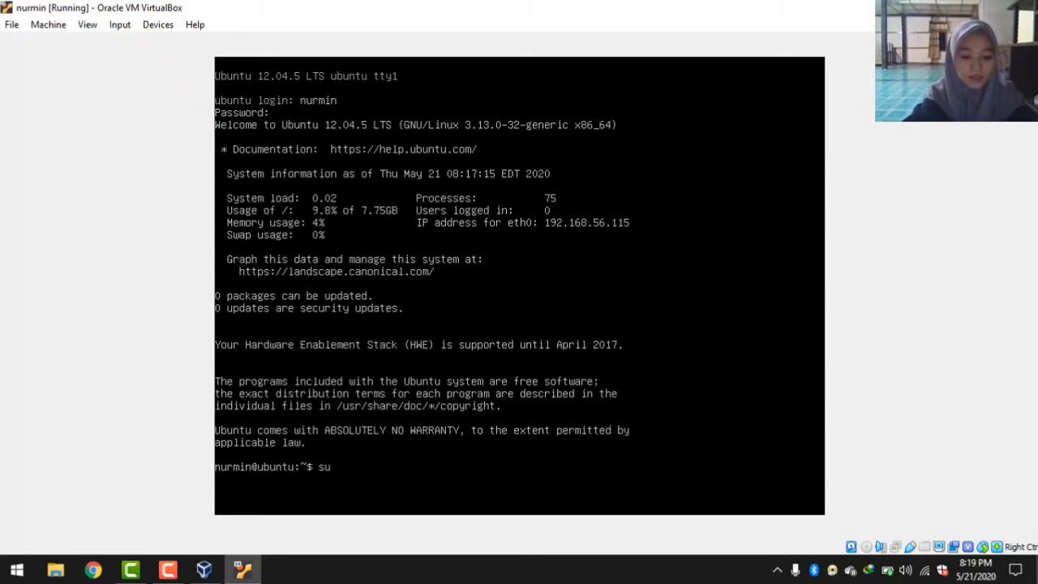
type("do su")
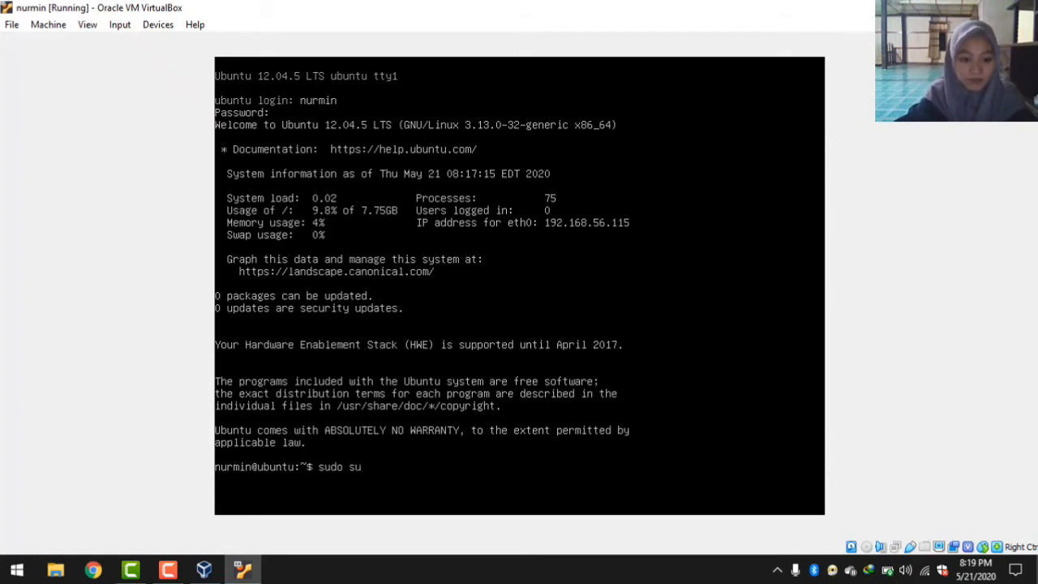
key("Return")
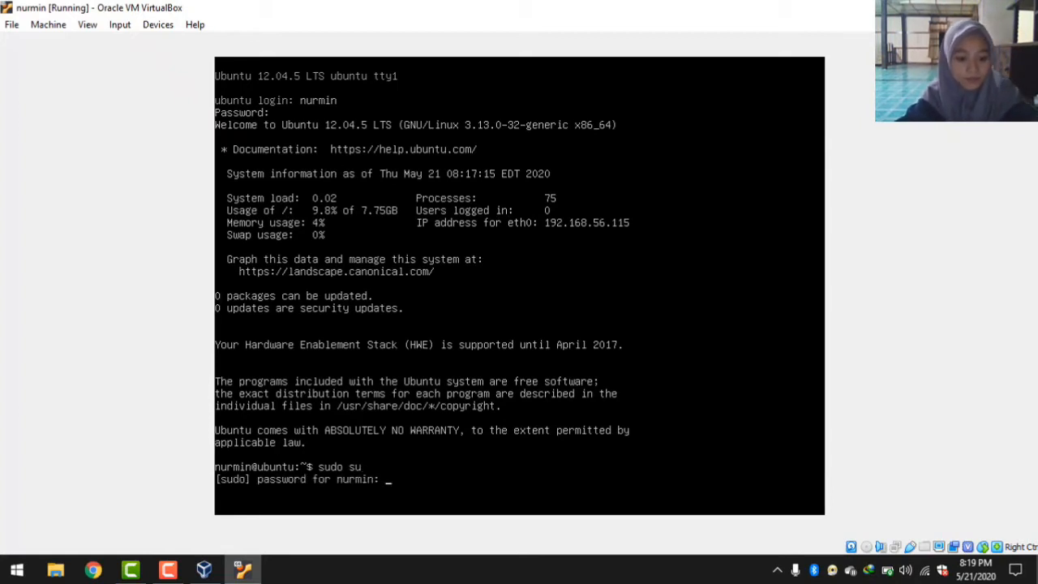
key("Return")
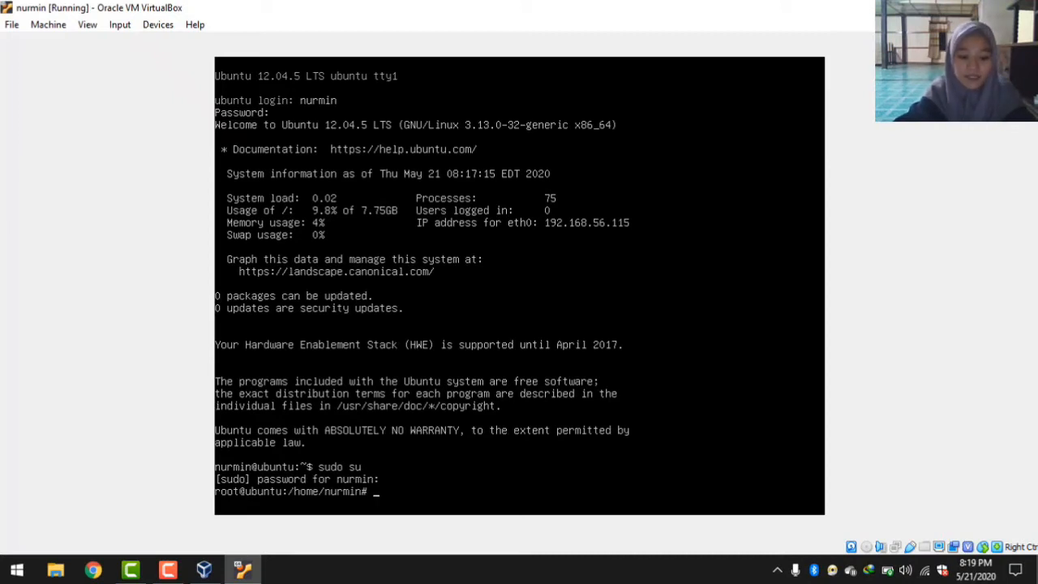
- Try to install the bind9 package with apt-get install bind9
type("apt")
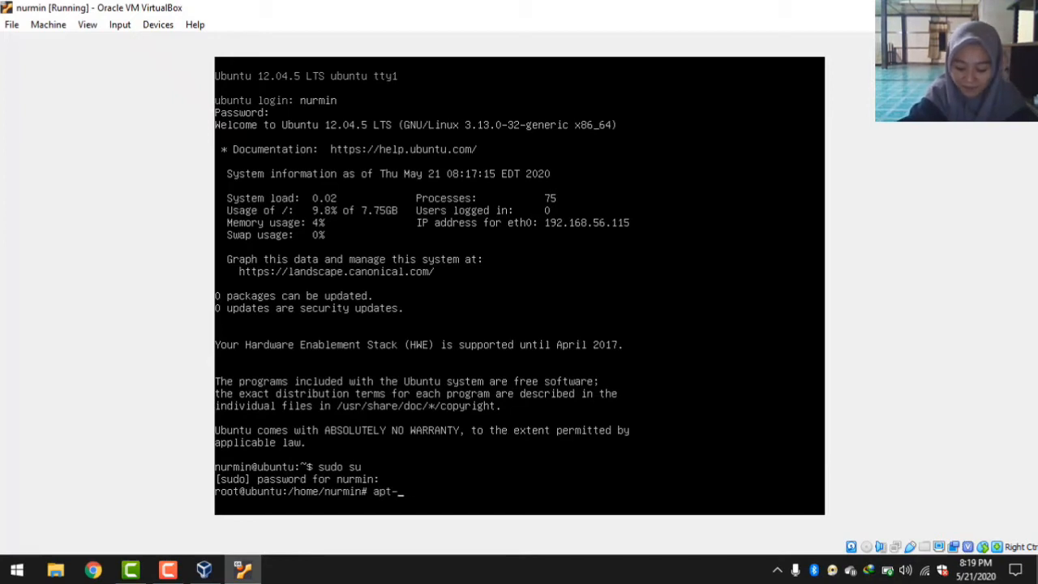
type("-get")
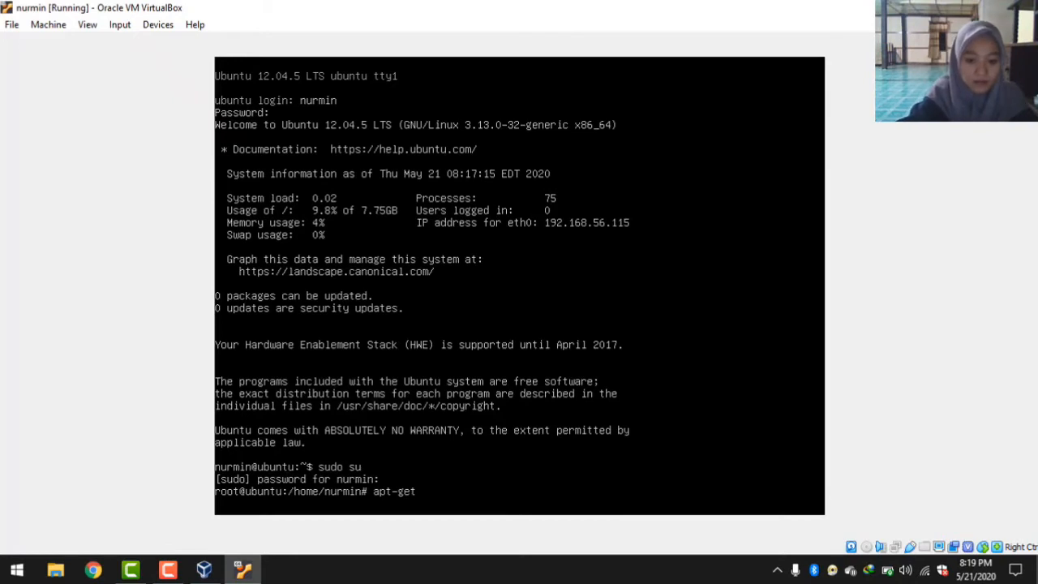
type(" inst")
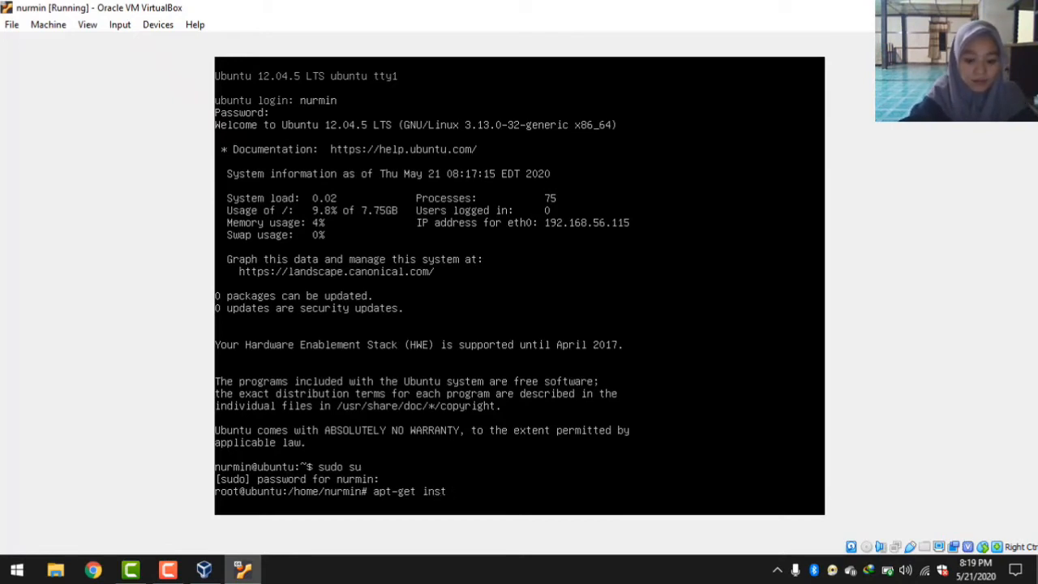
type("all bind")
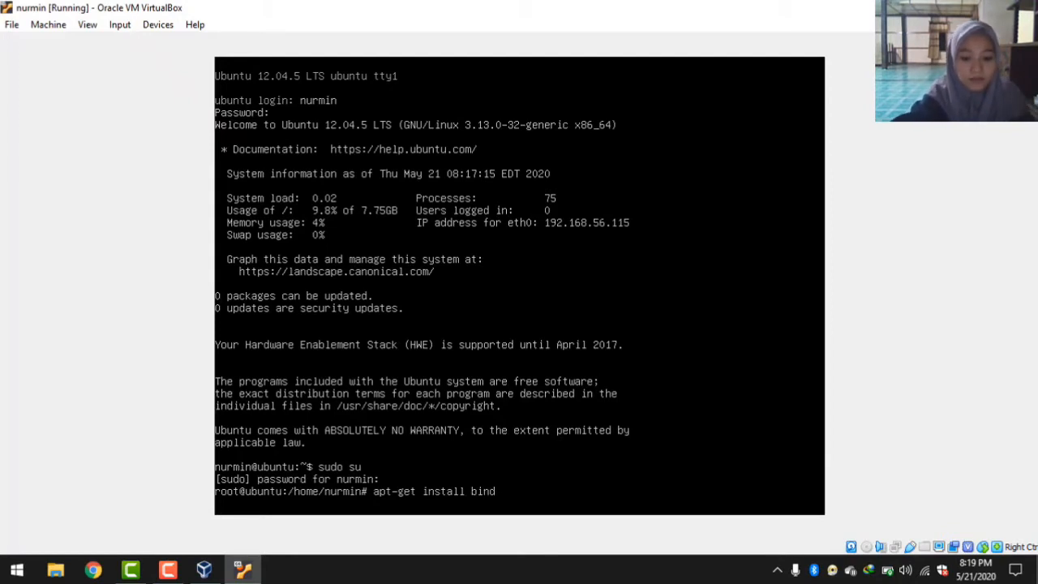
type("9")
key("Return")
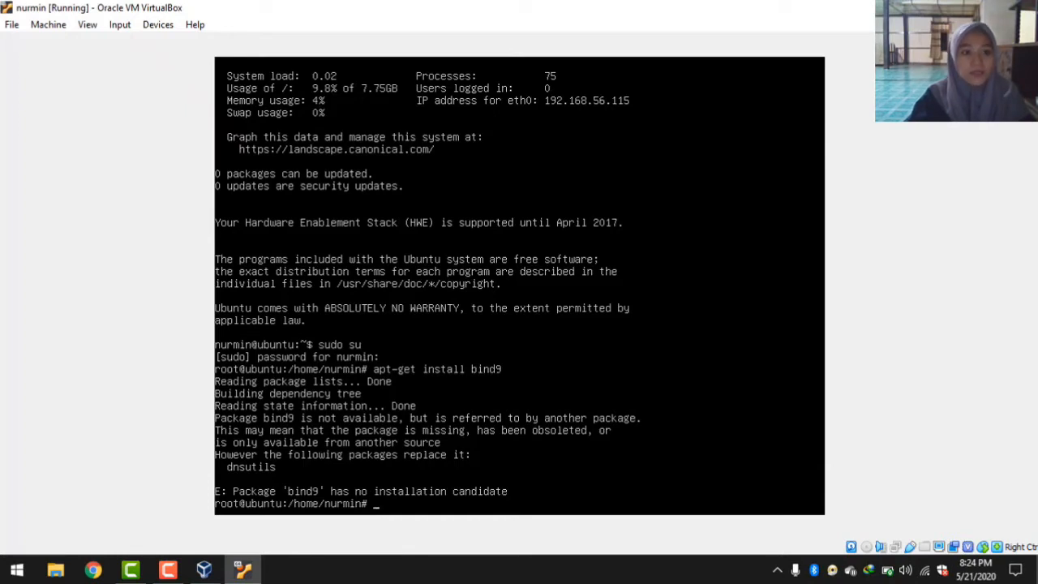
- Insert the ubuntu-12.04.5-server-amd64.iso disk image into the virtual machine's optical drive
left_click(159, 25)
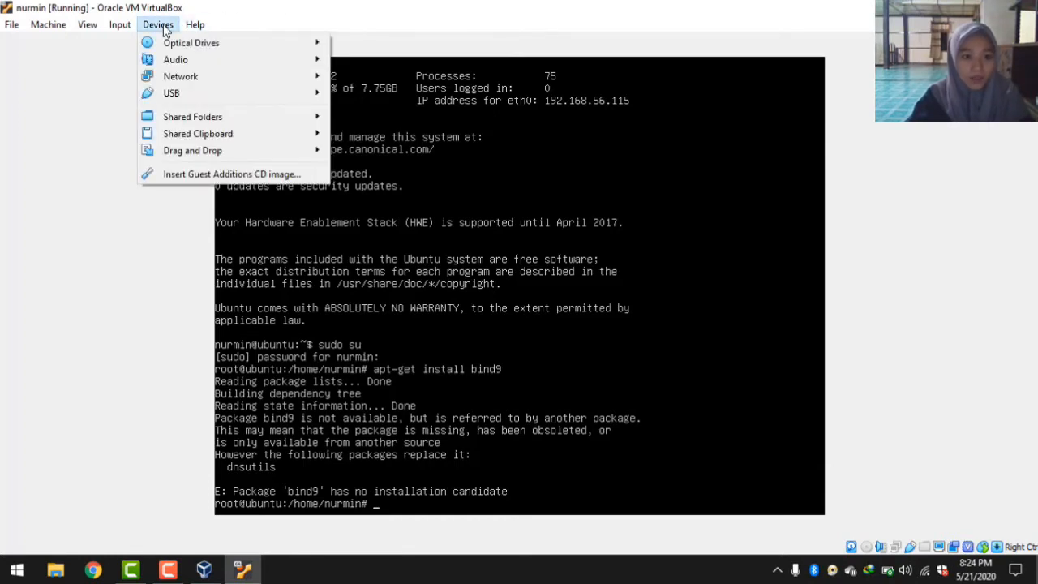
mouse_move(173, 44)
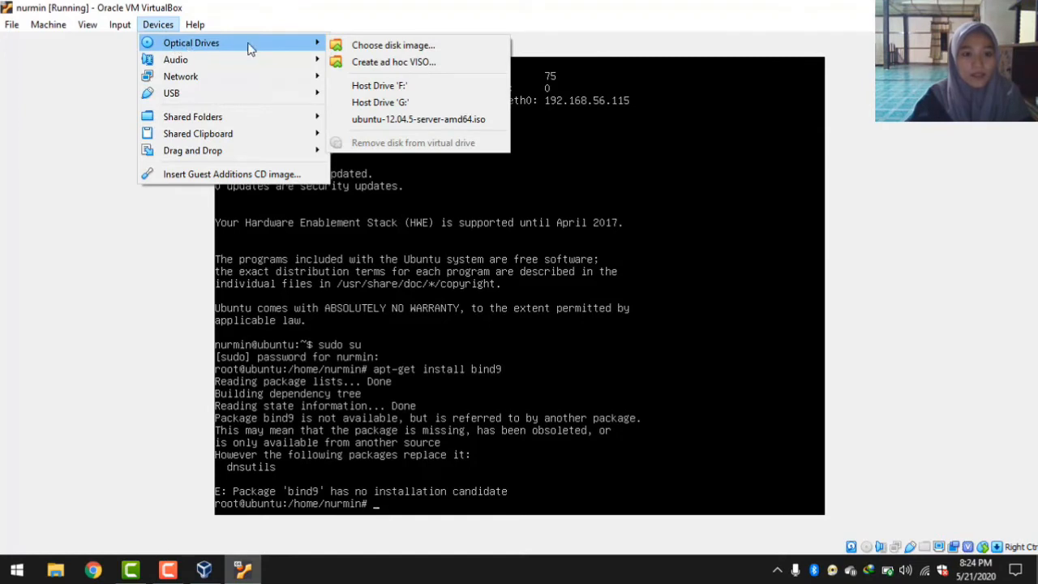
left_click(395, 120)
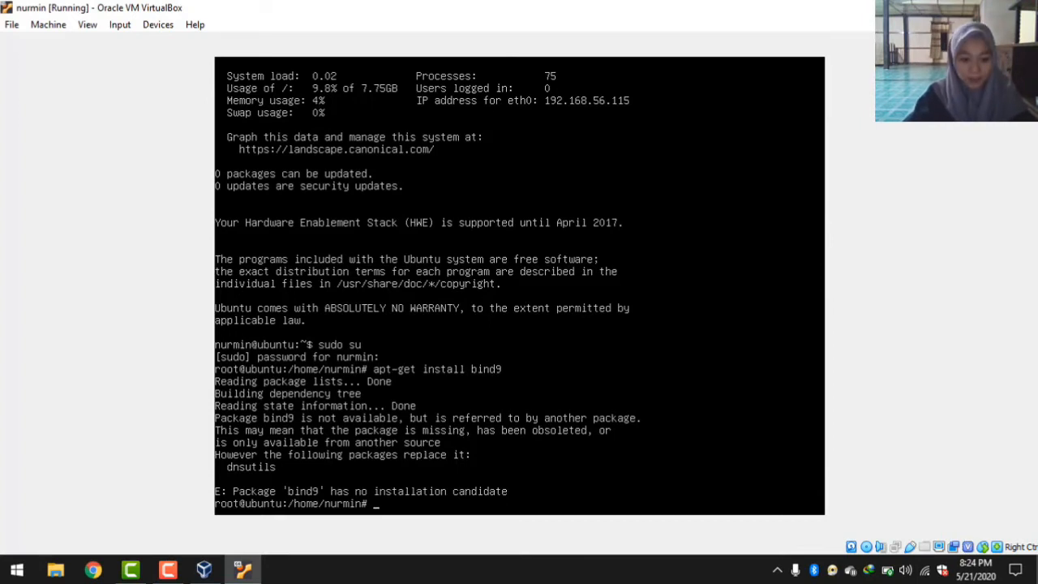
- Register the inserted Ubuntu Server disc as a package source by running apt-cdrom add
type("apt")
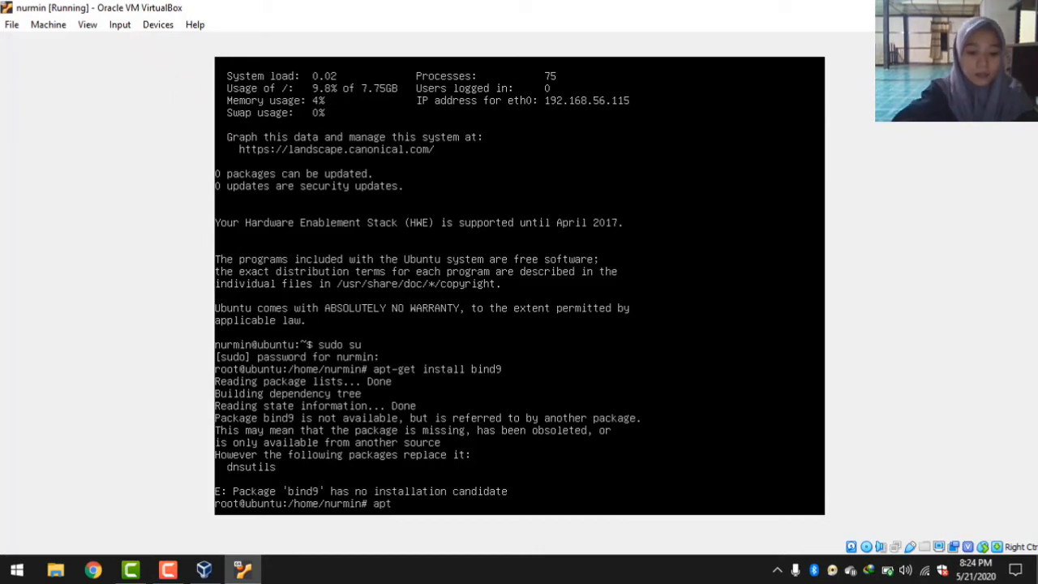
type(" update")
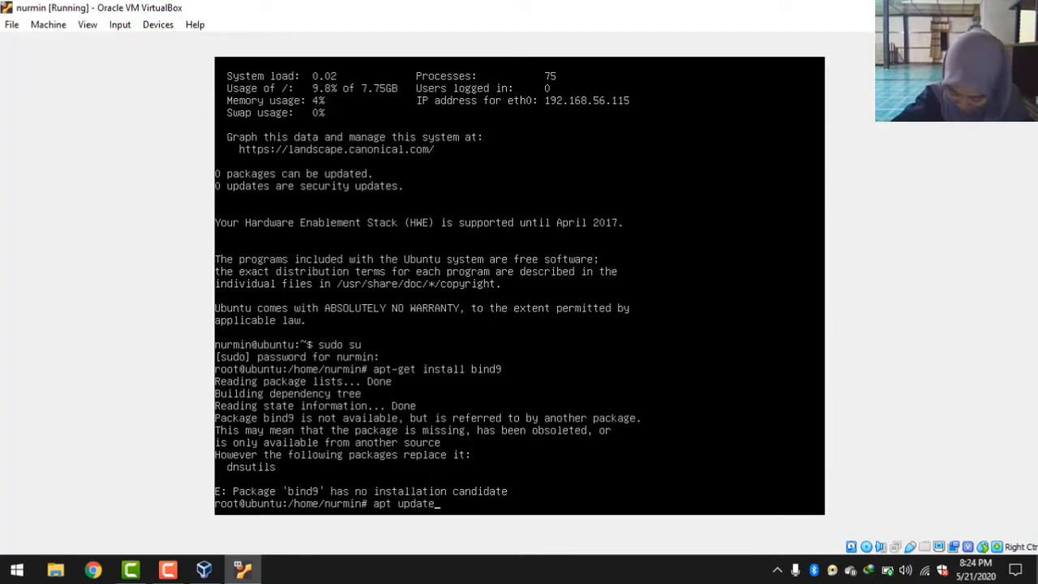
key("BackSpace")
key("BackSpace")
key("BackSpace")
key("BackSpace")
key("BackSpace")
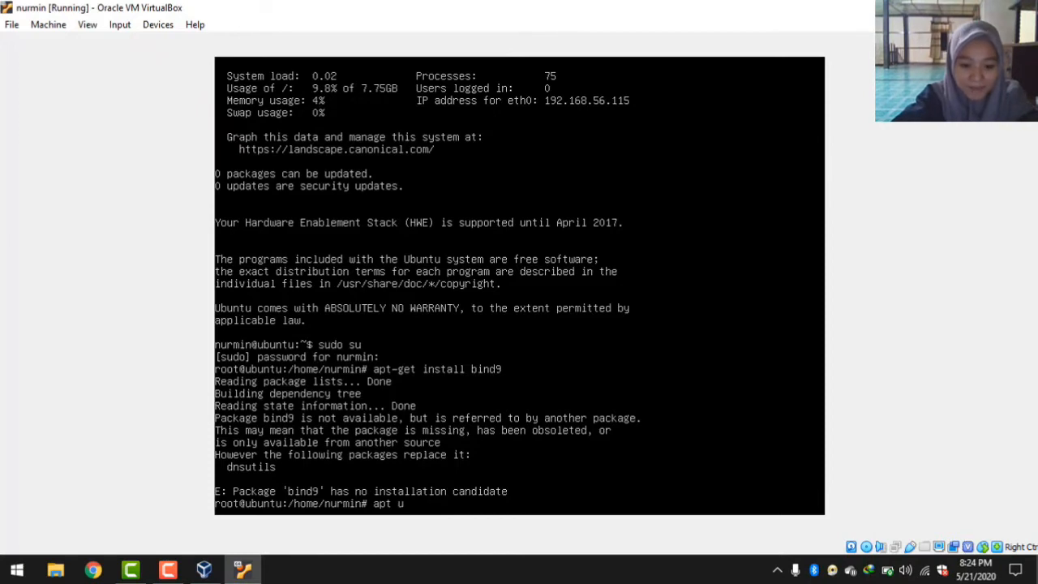
key("BackSpace")
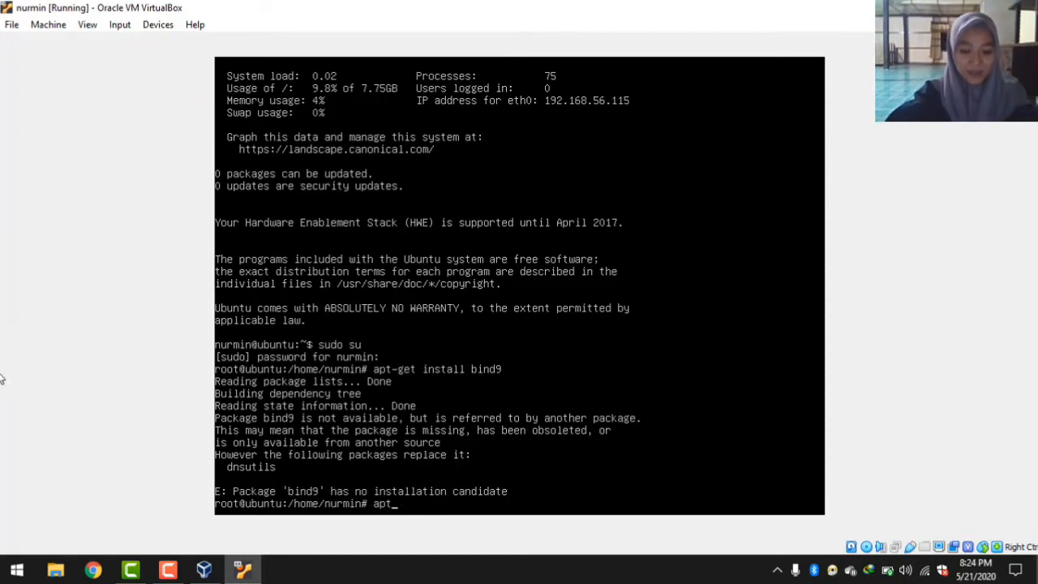
type("-")
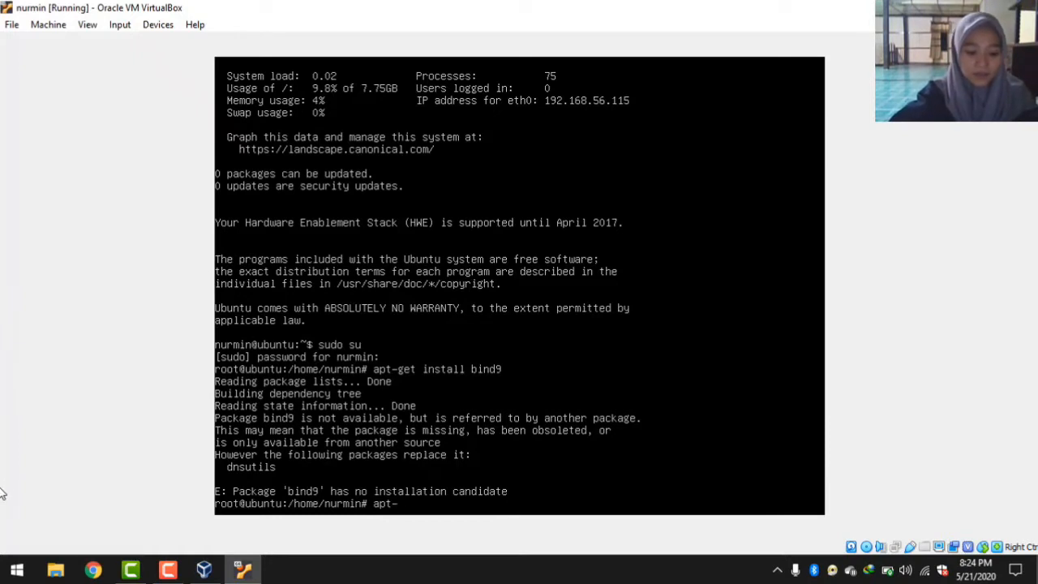
type("cdro")
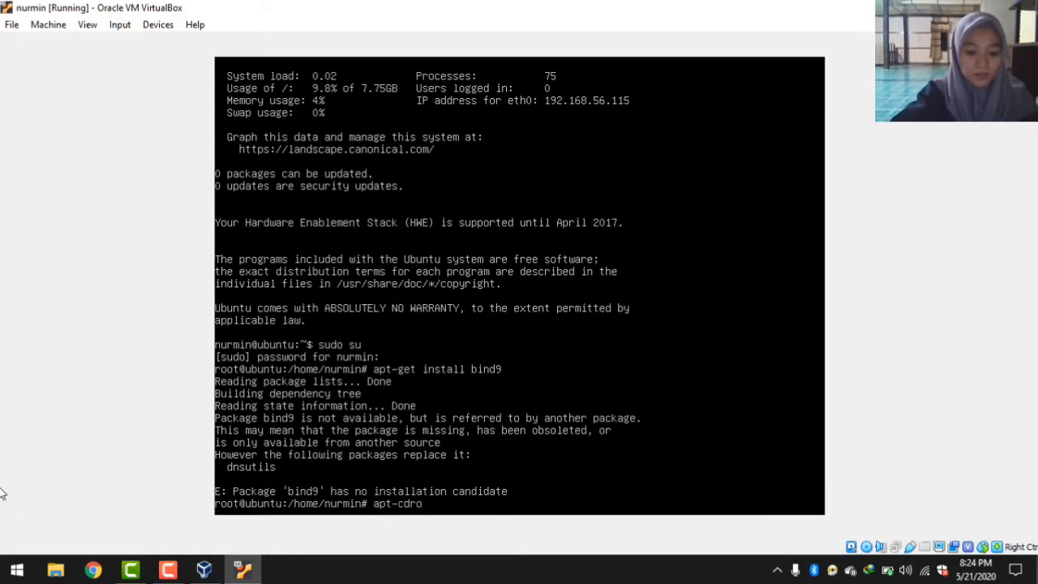
type("m add")
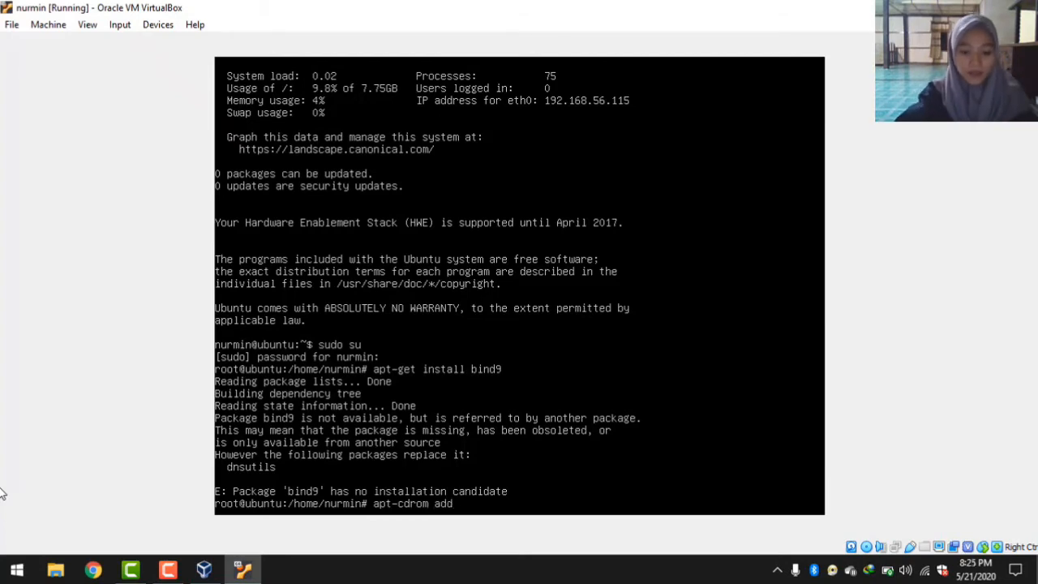
key("Return")
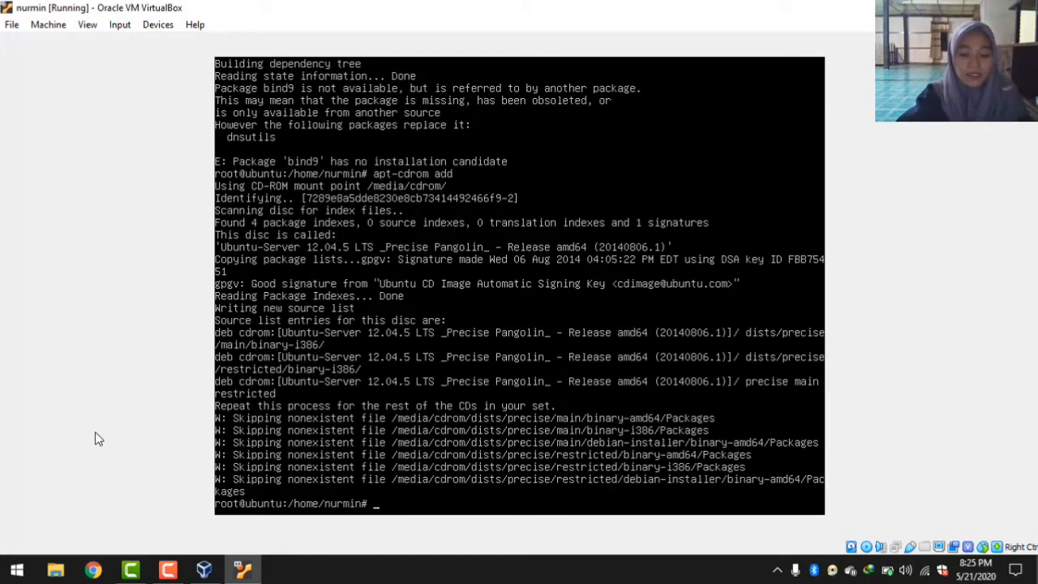
- Install the bind9 package from the added disc with apt-get install bind9, agreeing to continue with the installation
type("ap")
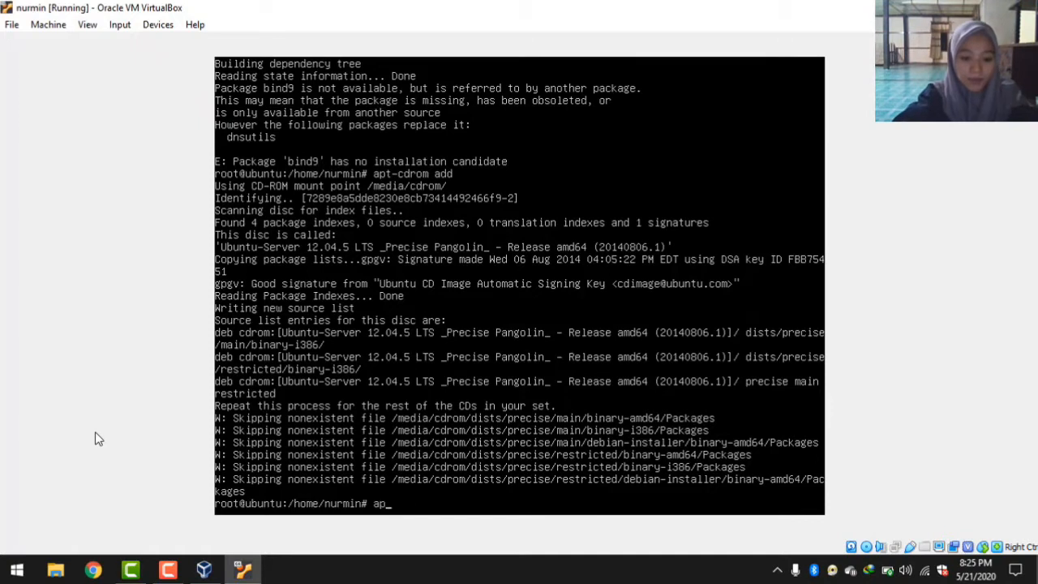
type("t-")
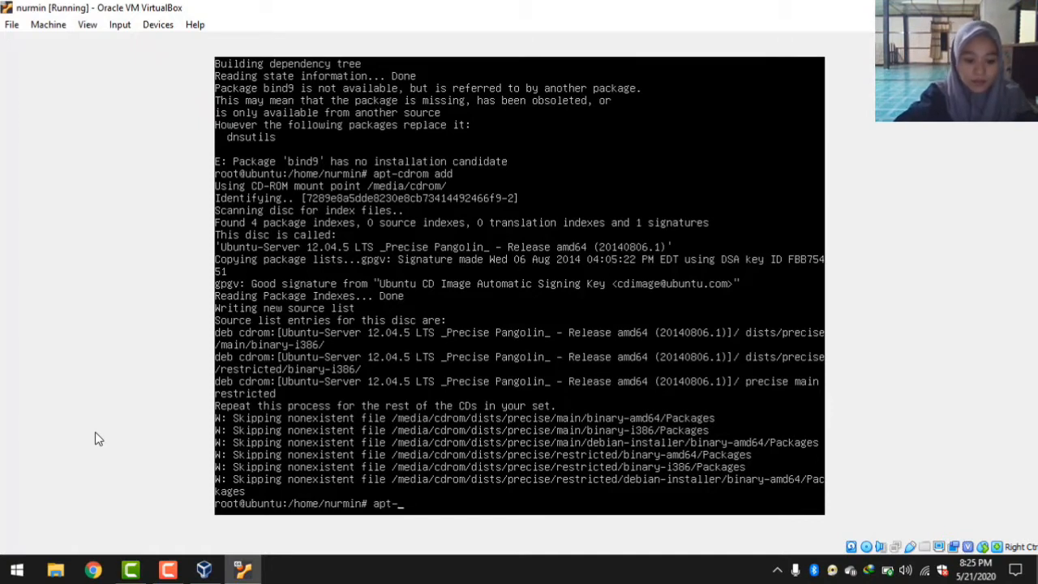
type("get i")
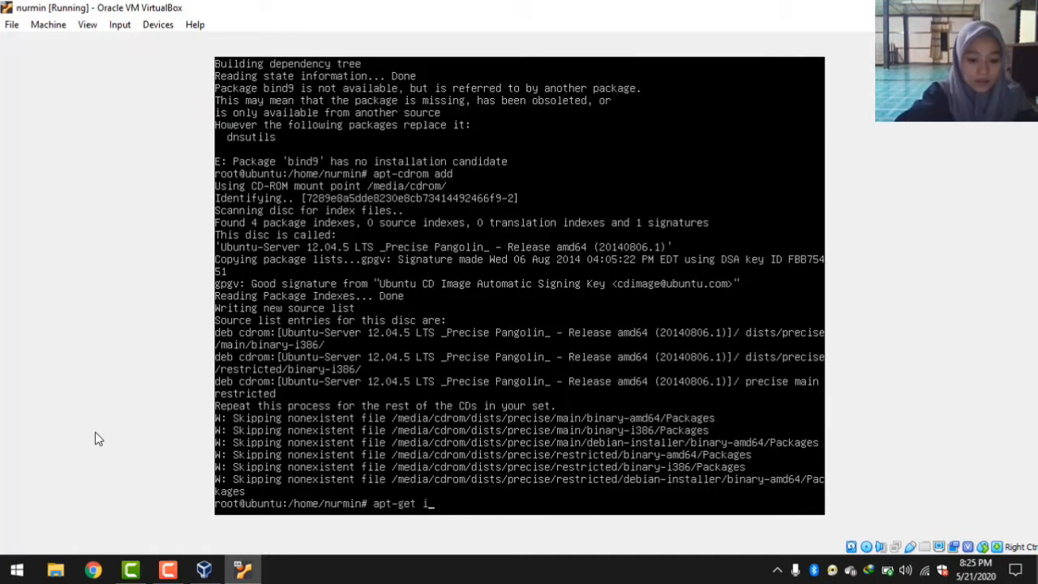
type("ny")
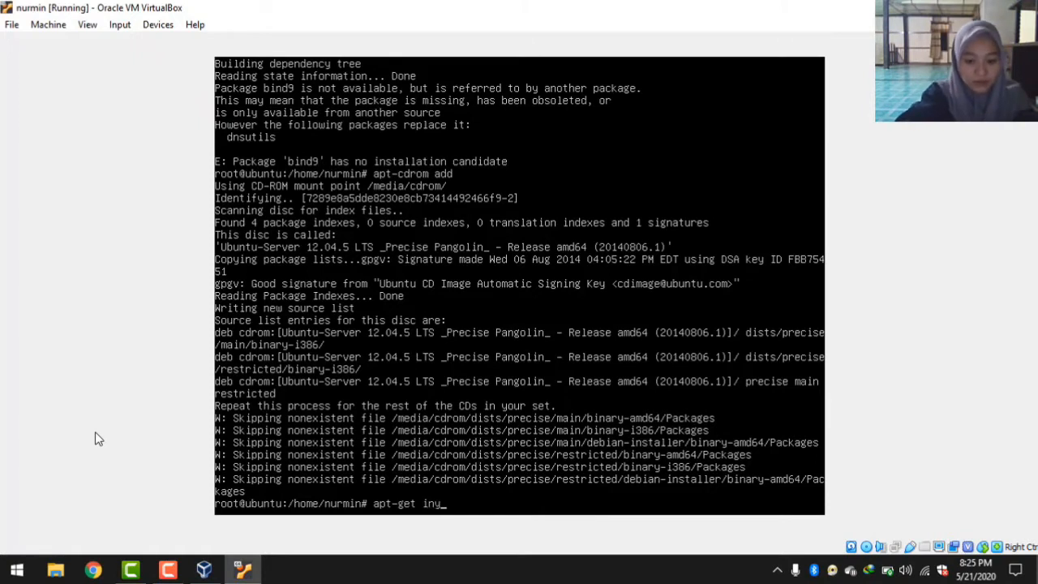
key("BackSpace")
type("s")
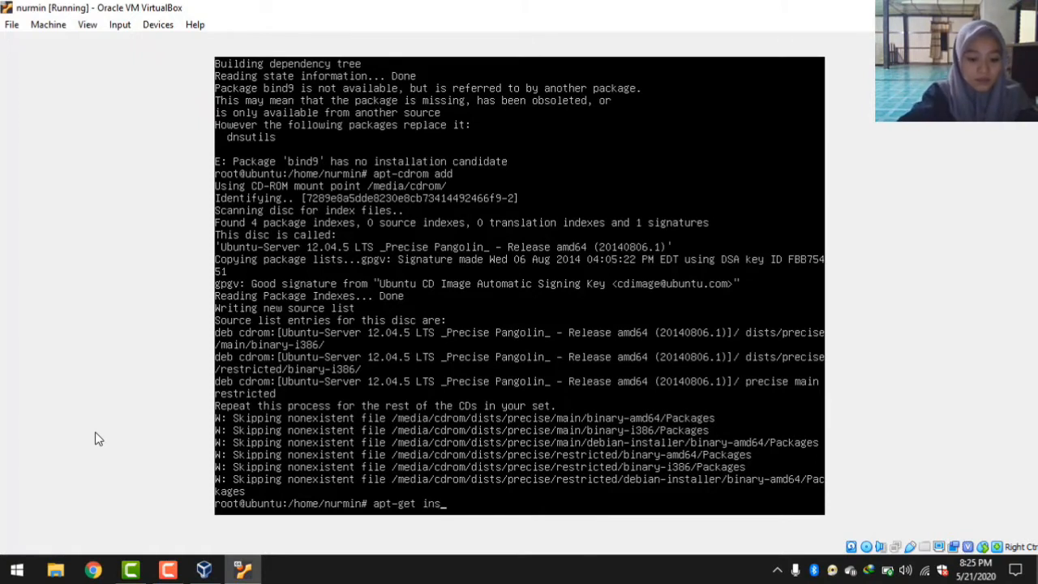
type("tall")
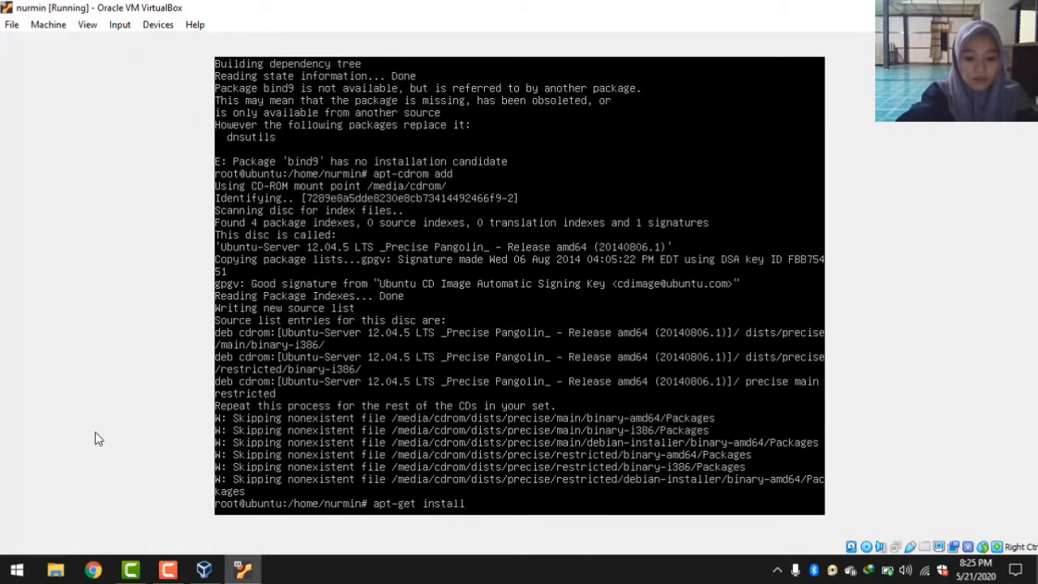
type(" bind")
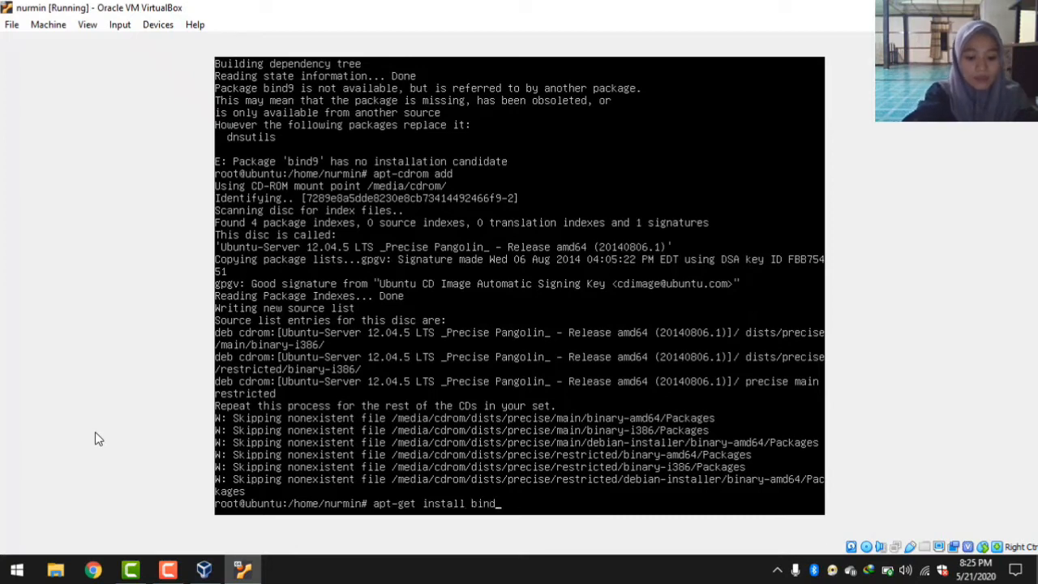
type("9")
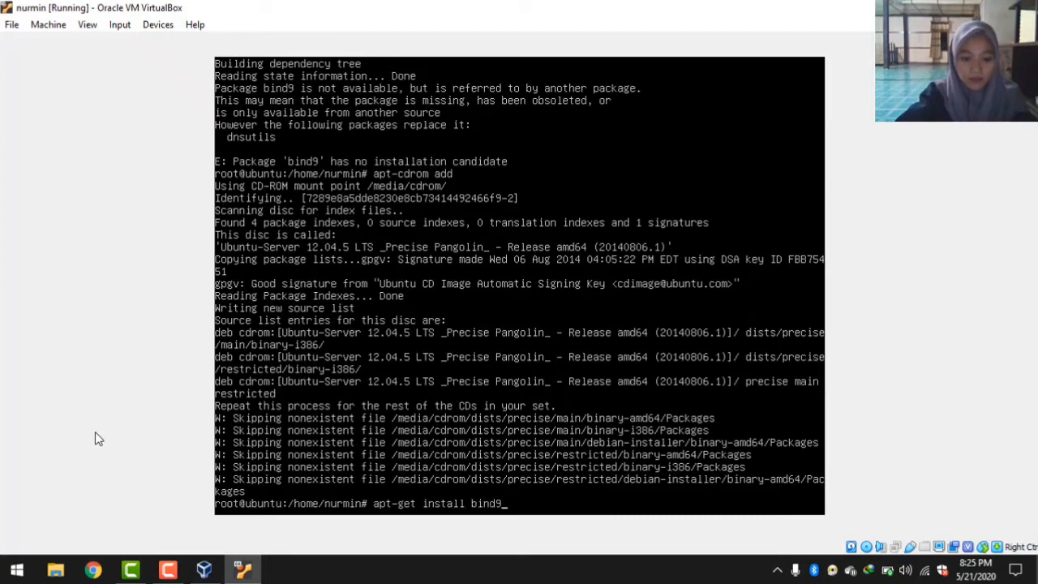
key("Return")
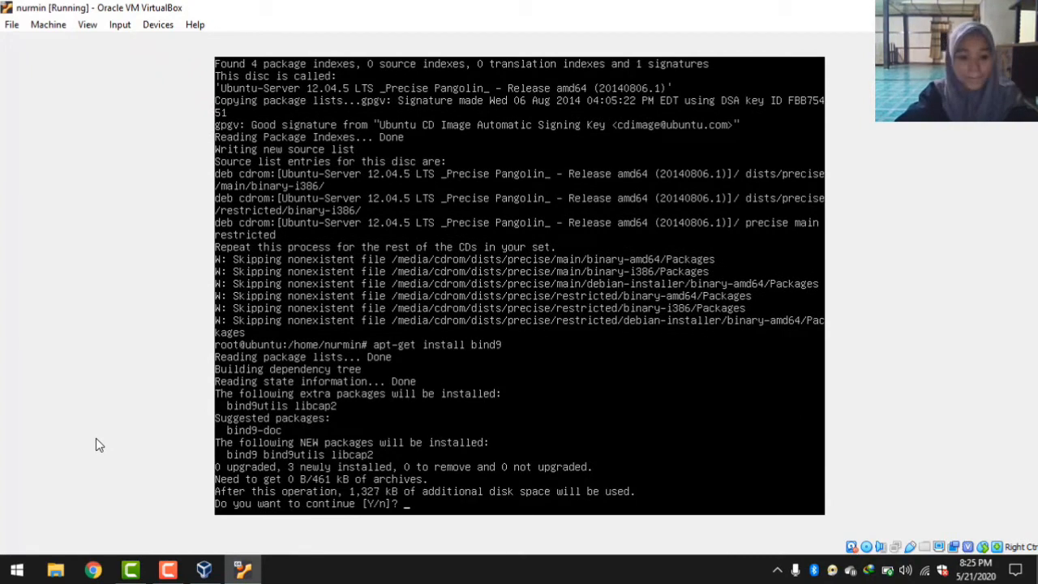
type("y")
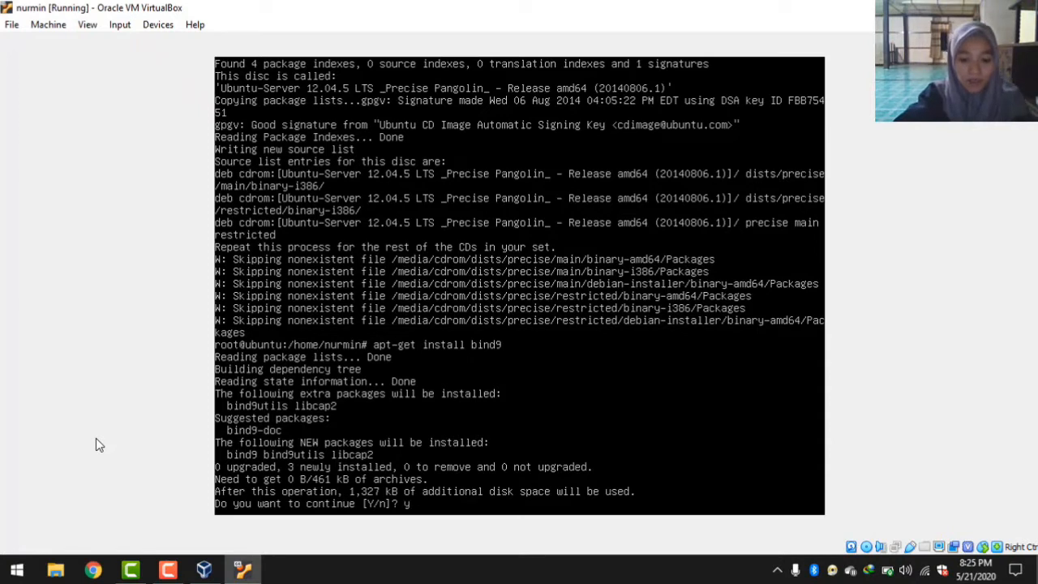
key("Return")
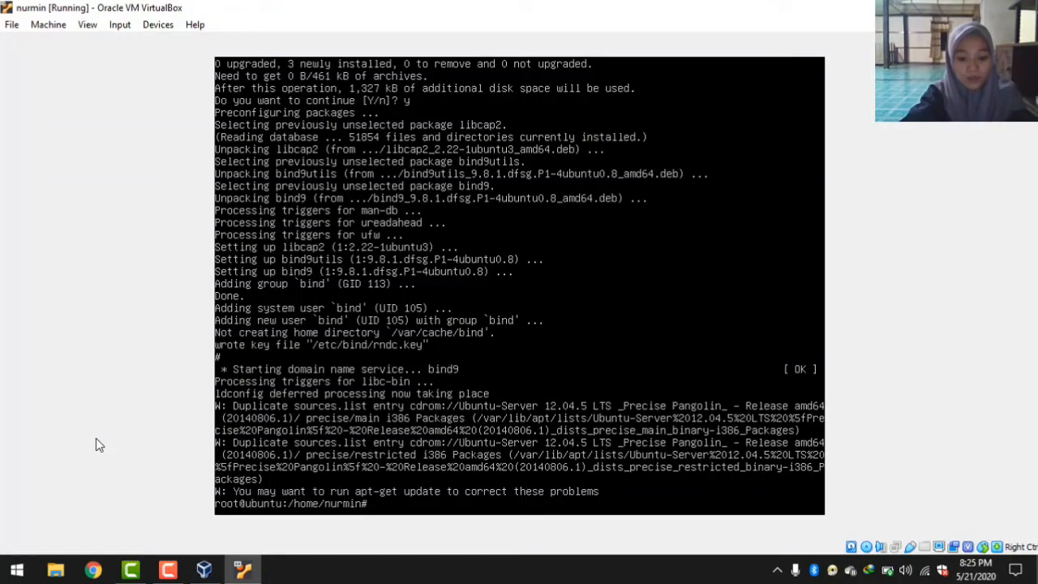
- List the contents of the /etc directory with ls /etc
type("s")
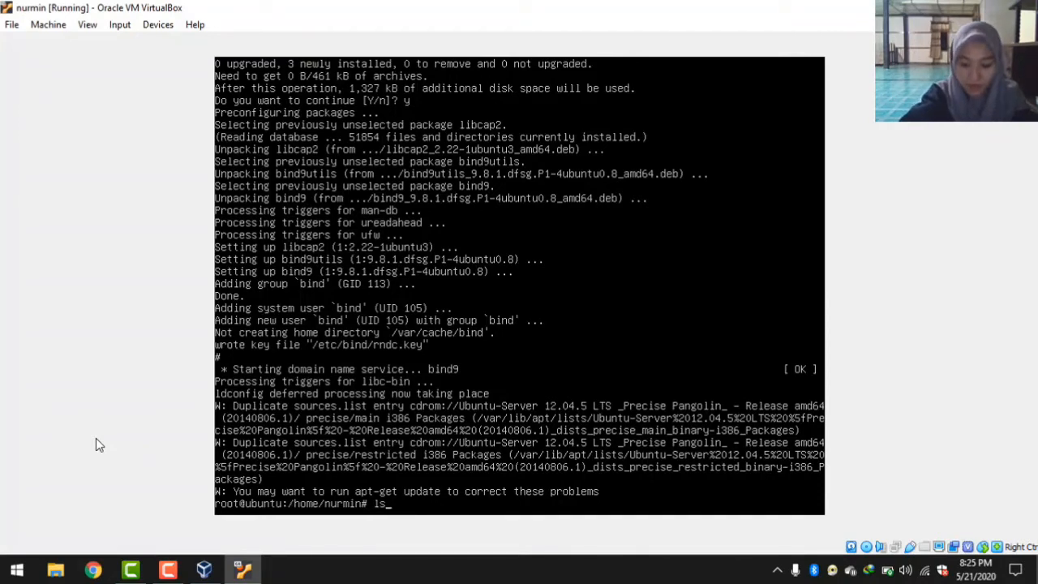
type("/")
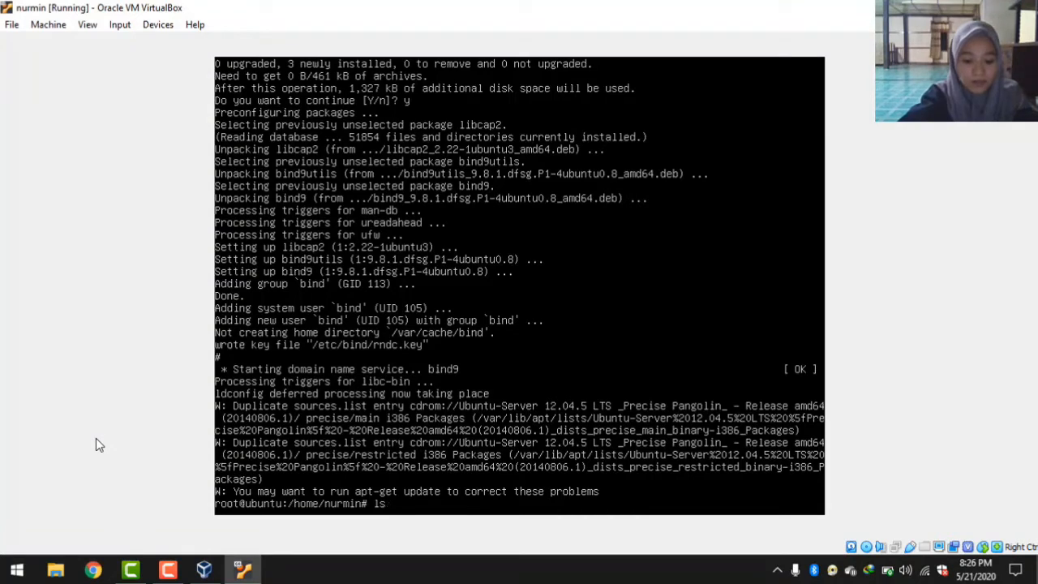
type(" /")
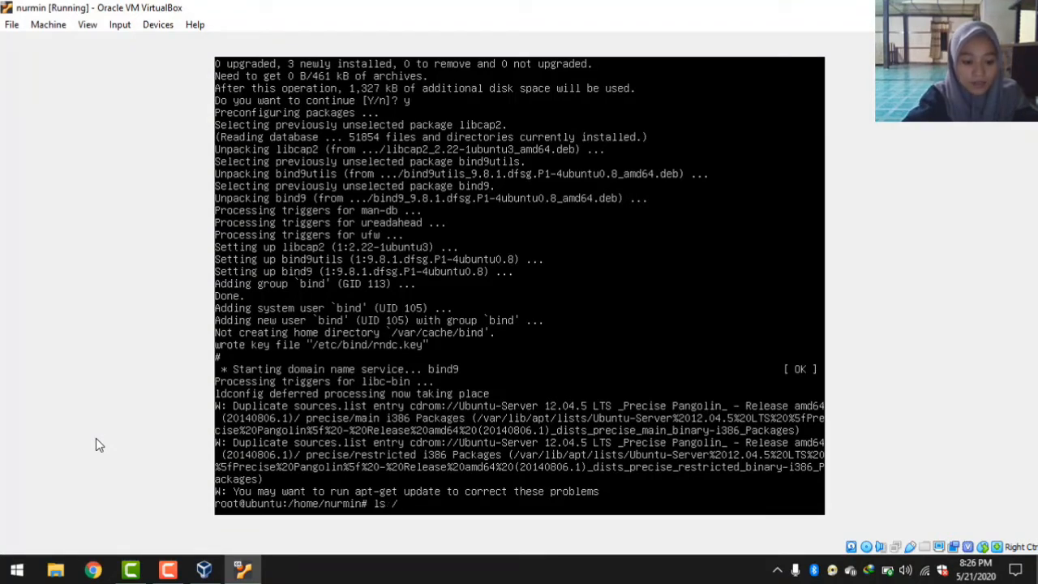
type("et")
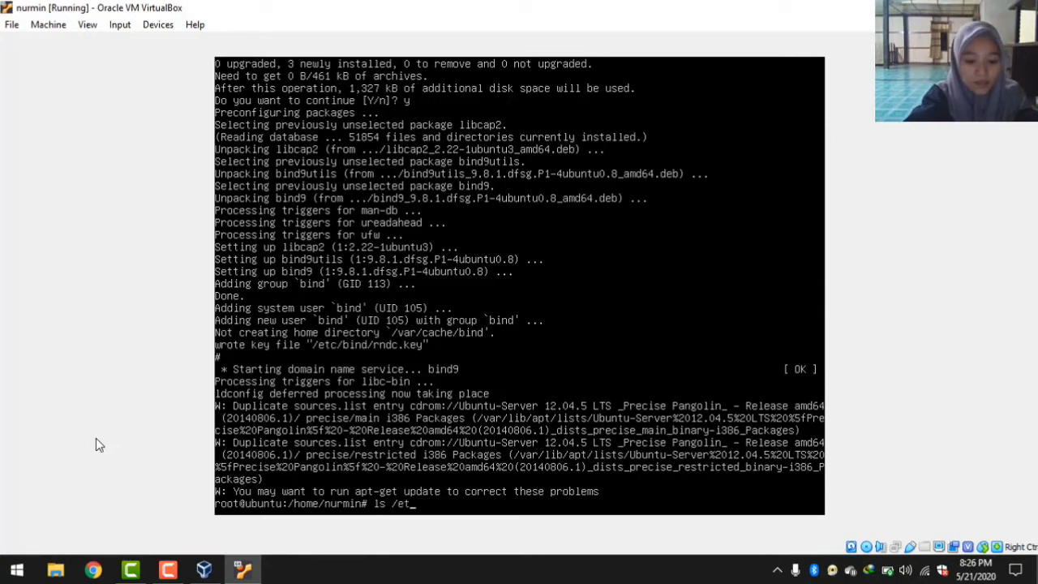
type("c")
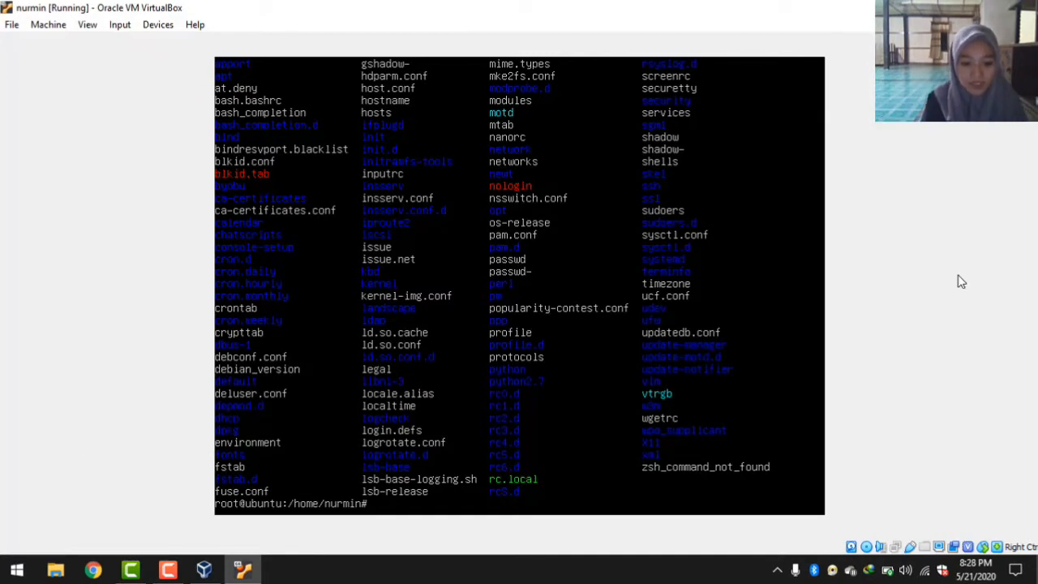
- Change the working directory to /etc/bind with cd
type("cd")
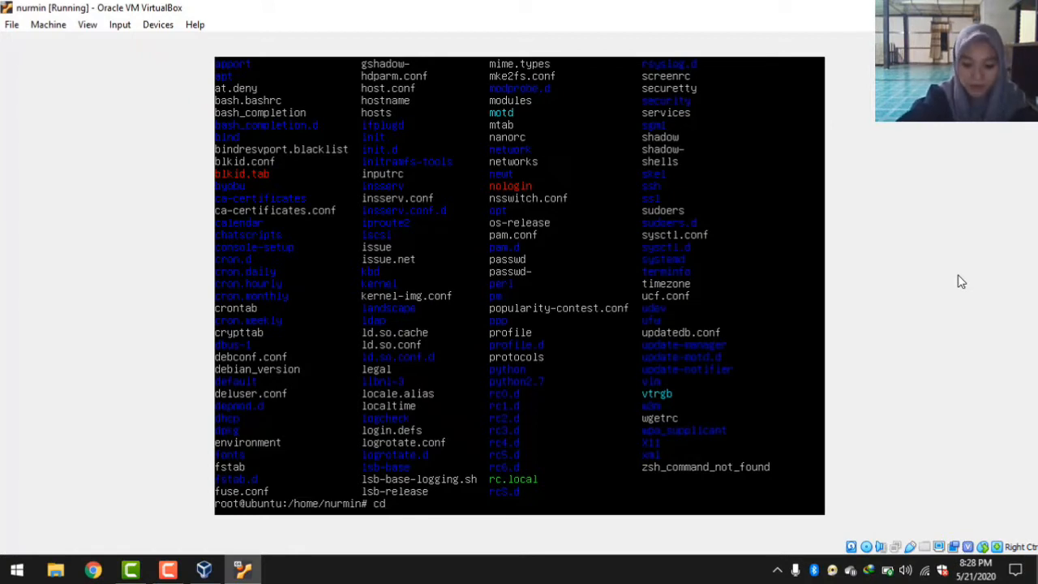
type(" /")
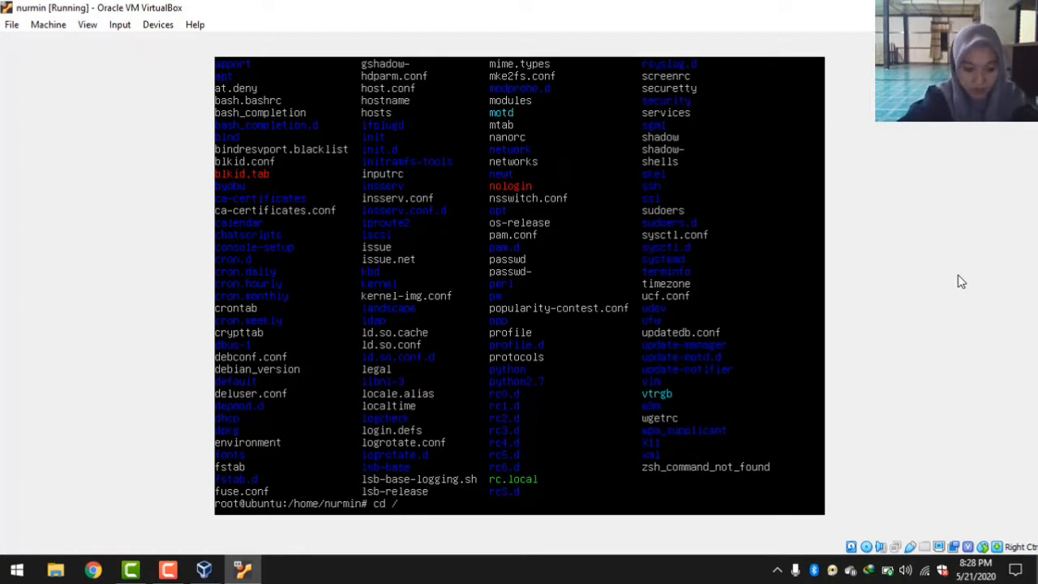
type("etc")
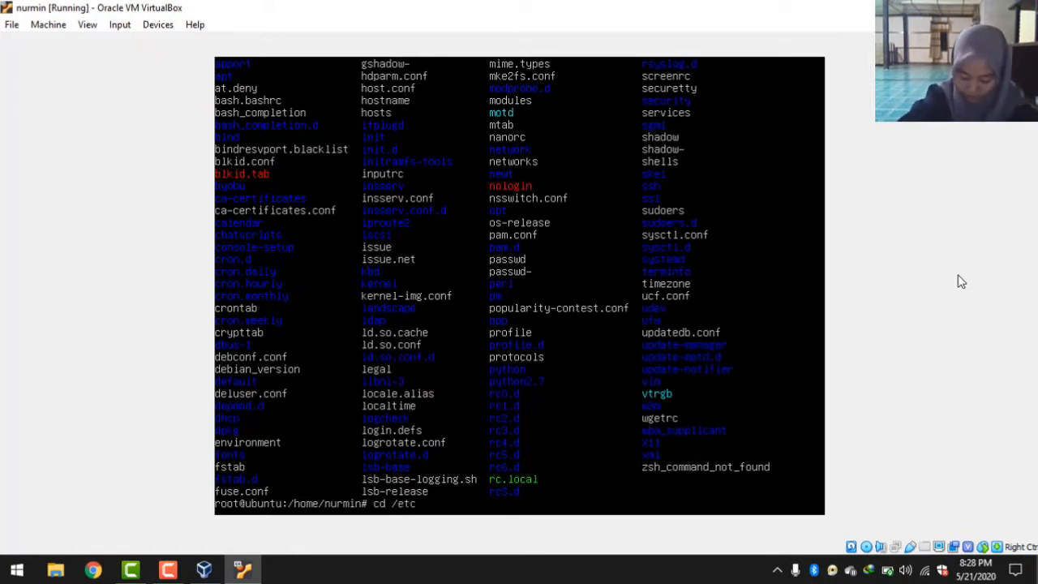
type("/ne")
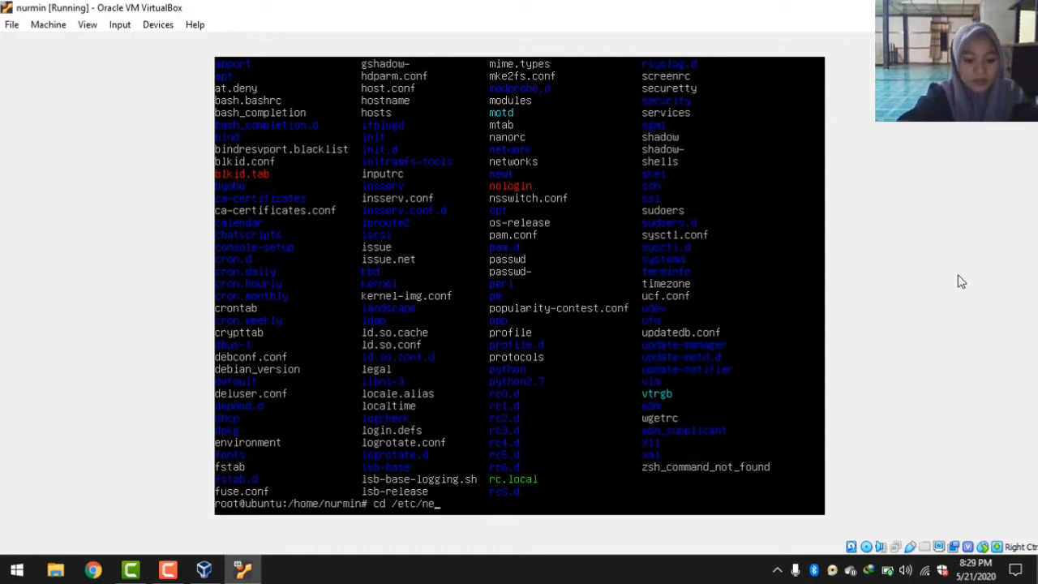
type("twor")
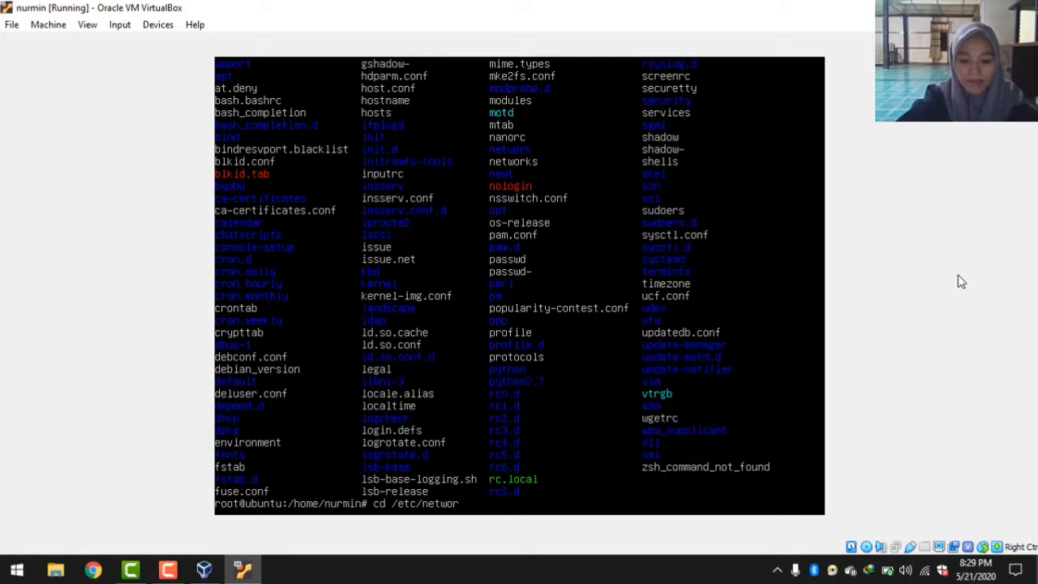
key("BackSpace")
key("BackSpace")
key("BackSpace")
key("BackSpace")
key("BackSpace")
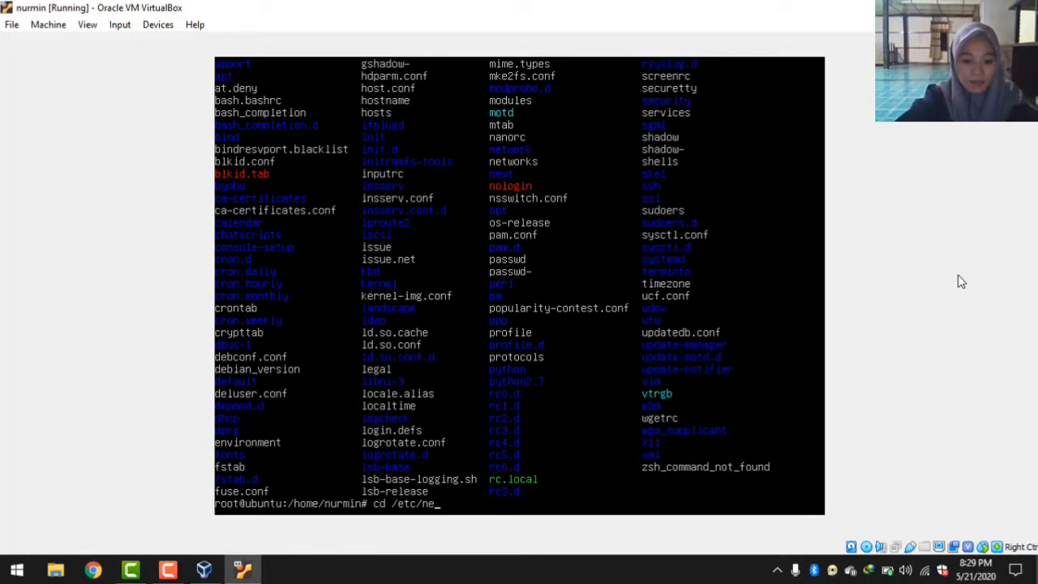
type("bind")
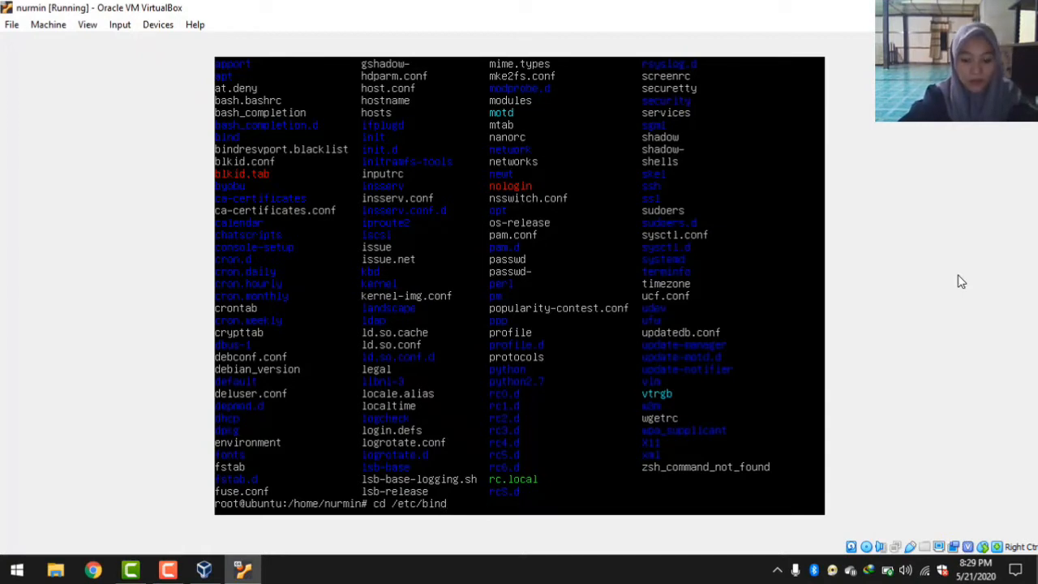
key("Return")
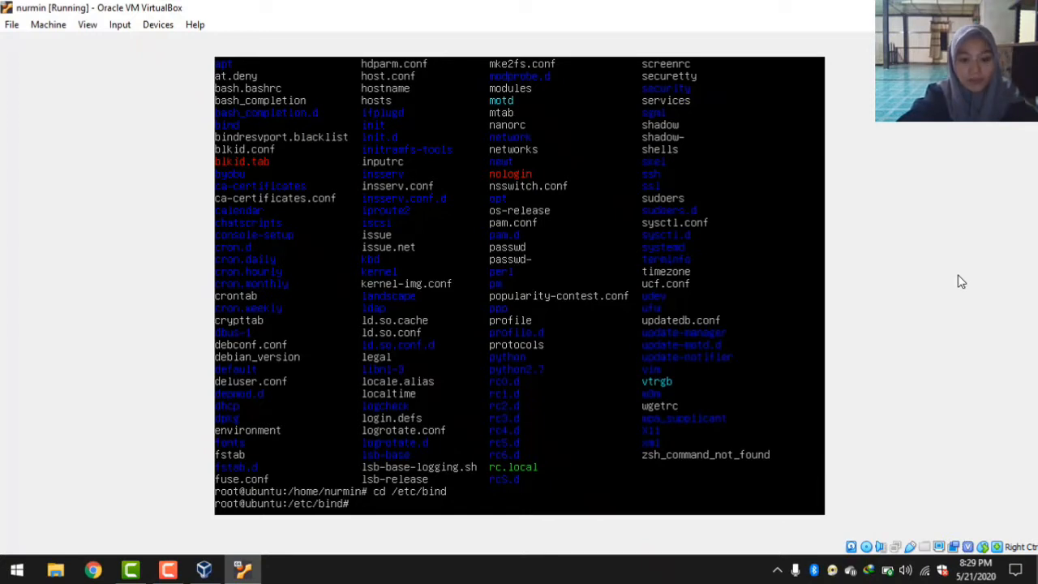
type("cd")
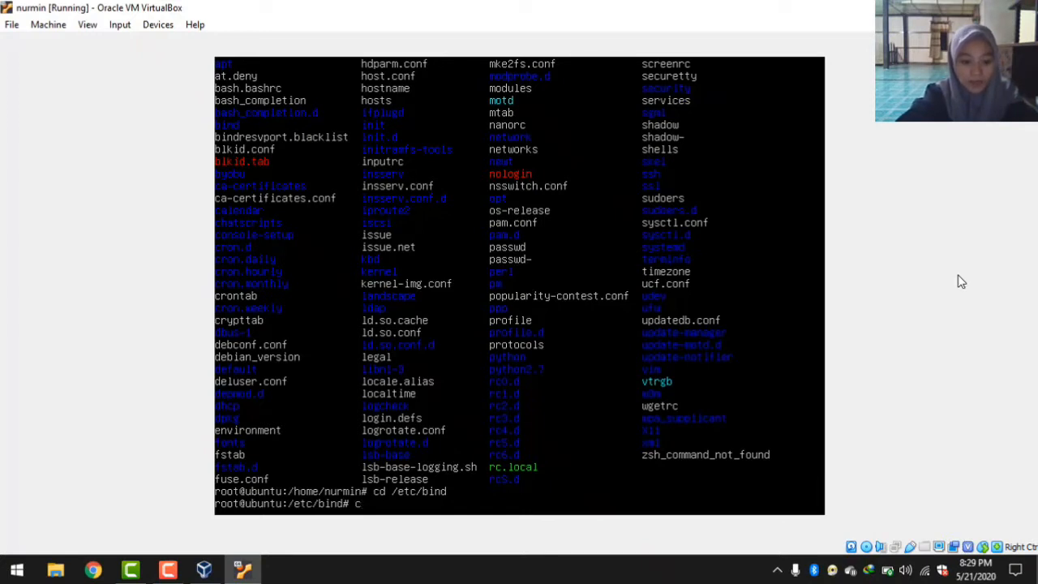
type(" /")
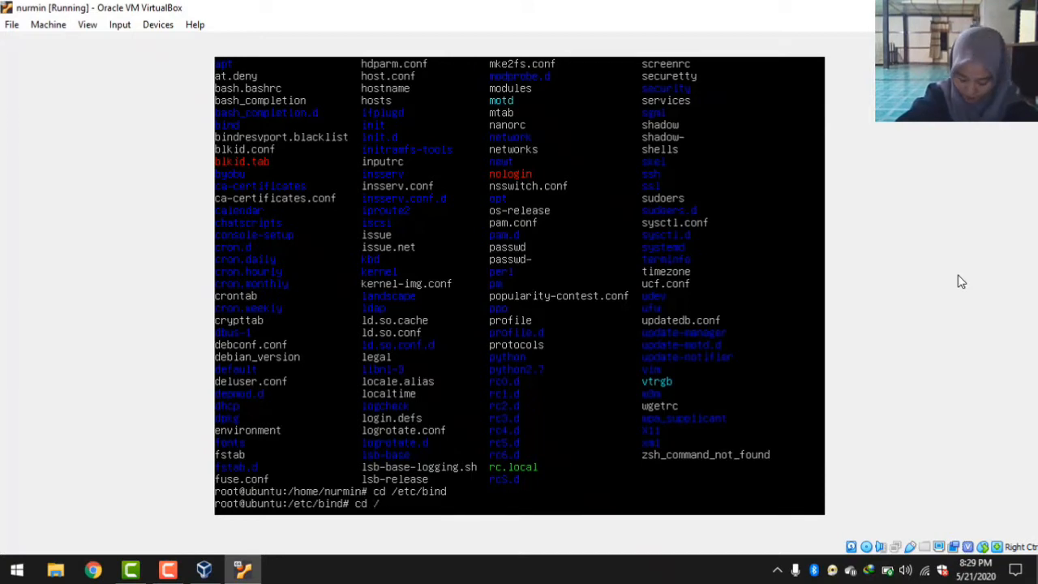
key("BackSpace")
key("BackSpace")
key("BackSpace")
key("BackSpace")
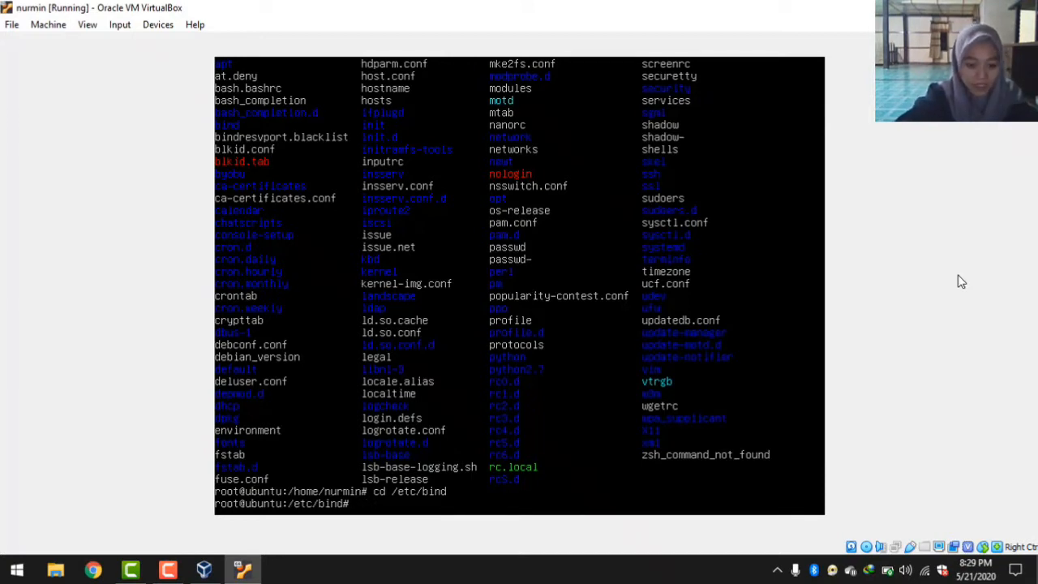
- Open the network configuration file /etc/network/interfaces in nano
type("nano")
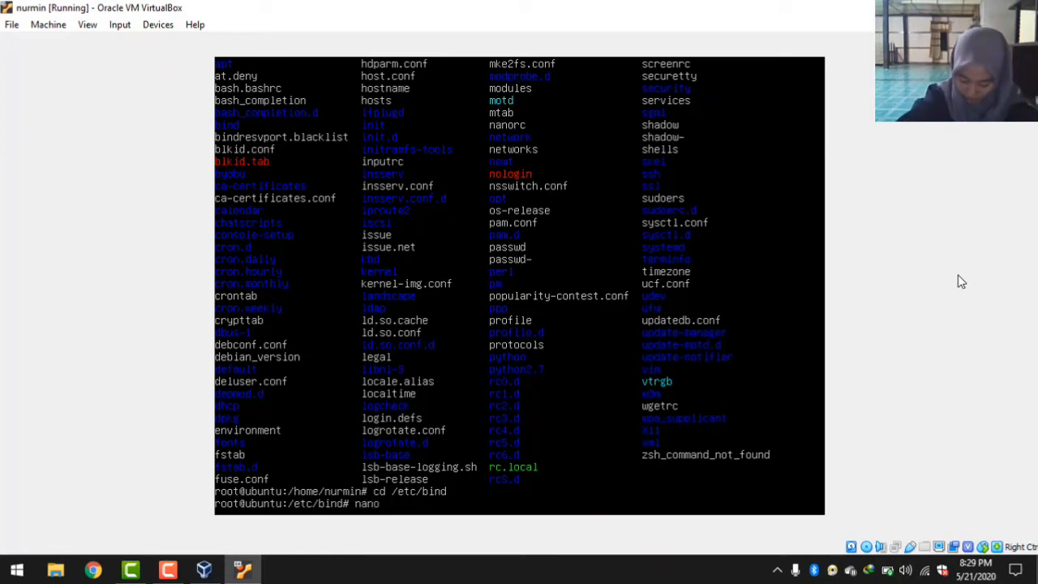
type(" /")
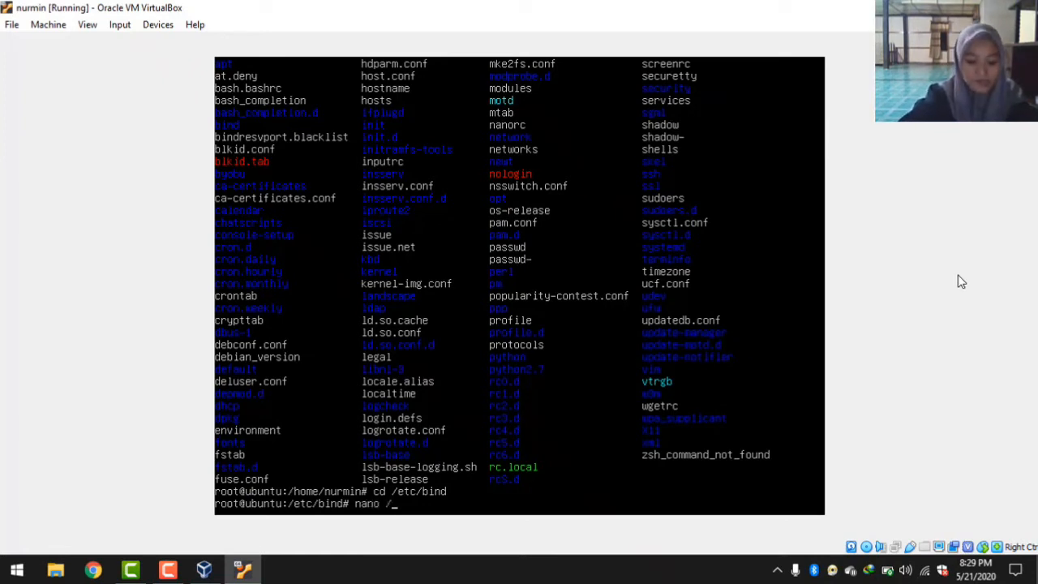
type("etc")
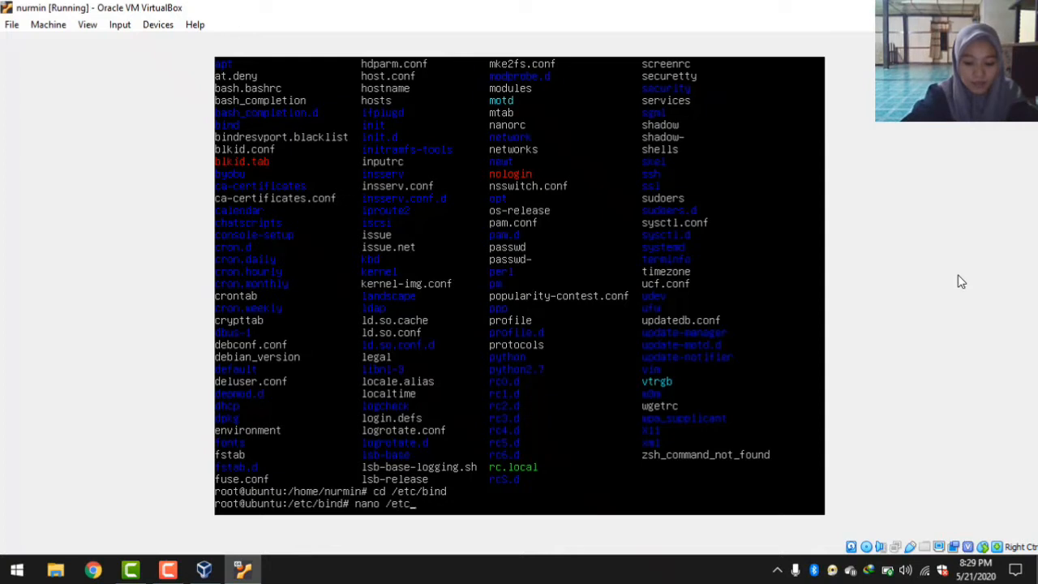
type("/ne")
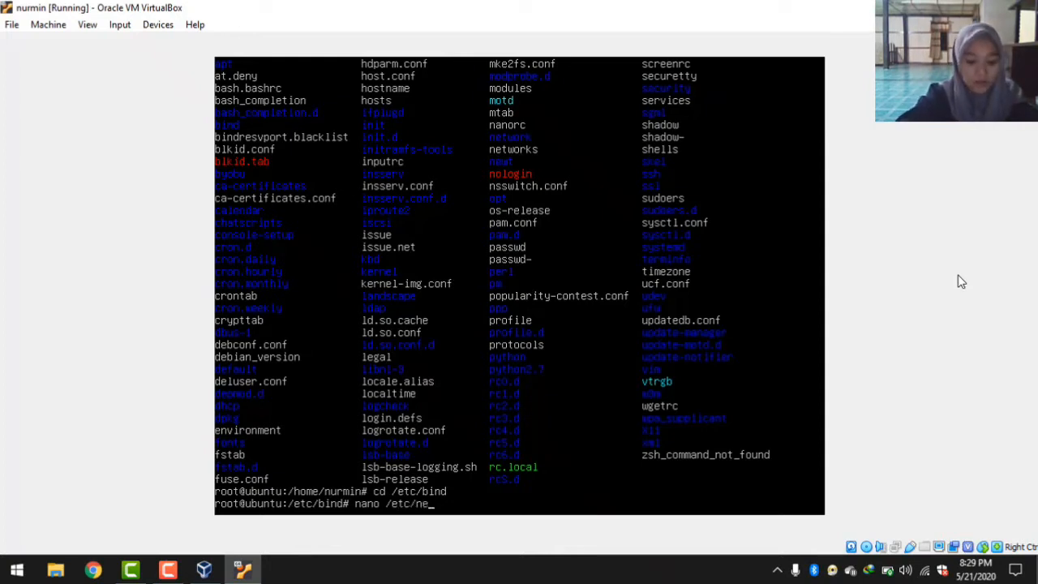
type("twork")
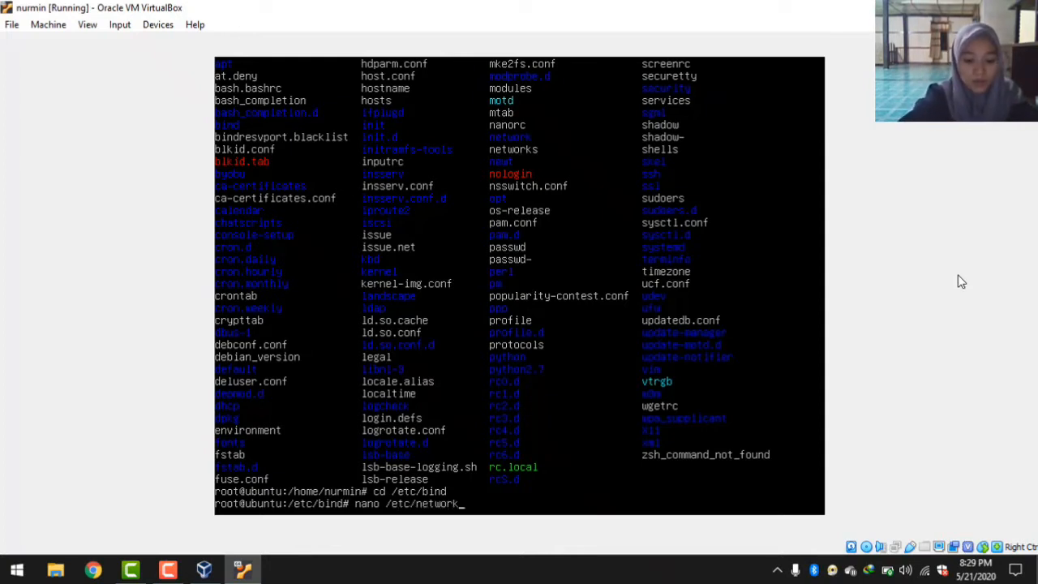
type("/in")
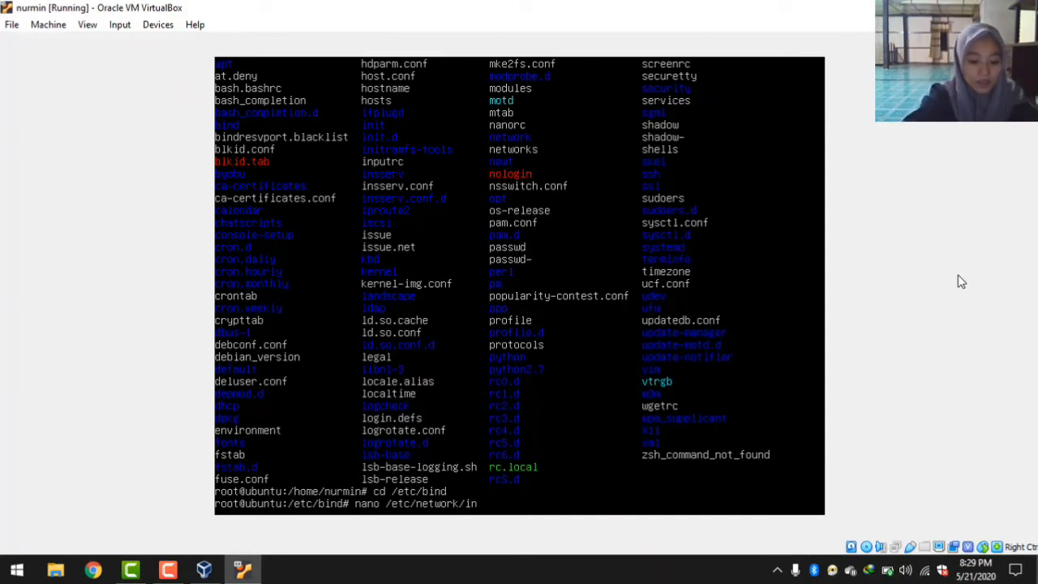
type("terfaces")
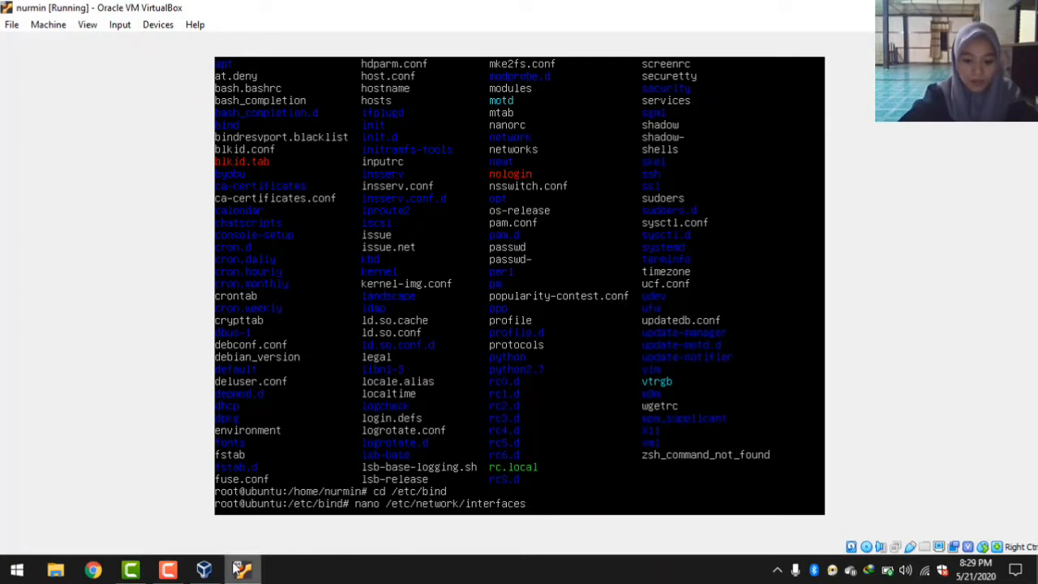
mouse_move(234, 568)
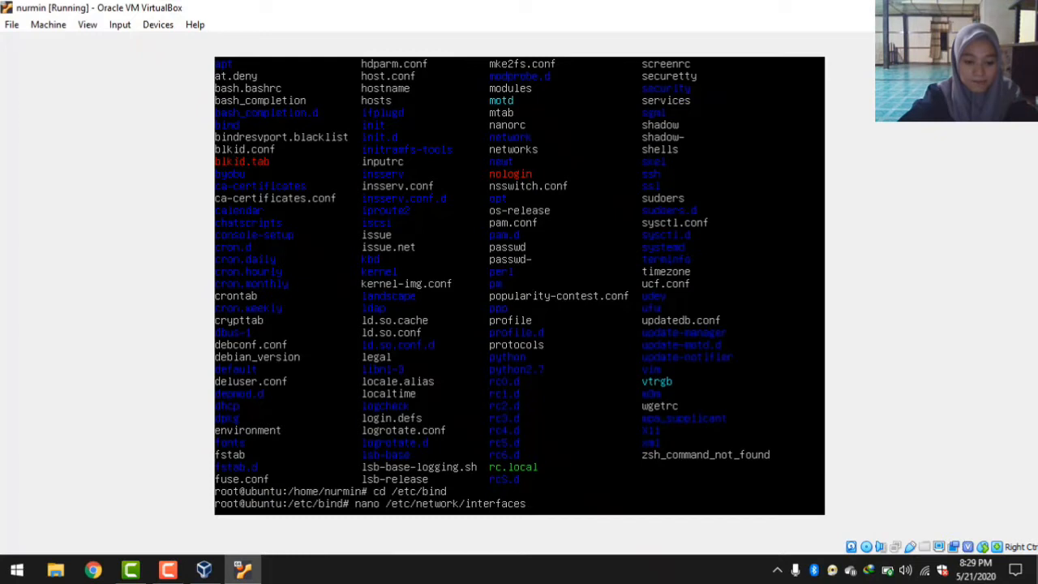
key("Return")
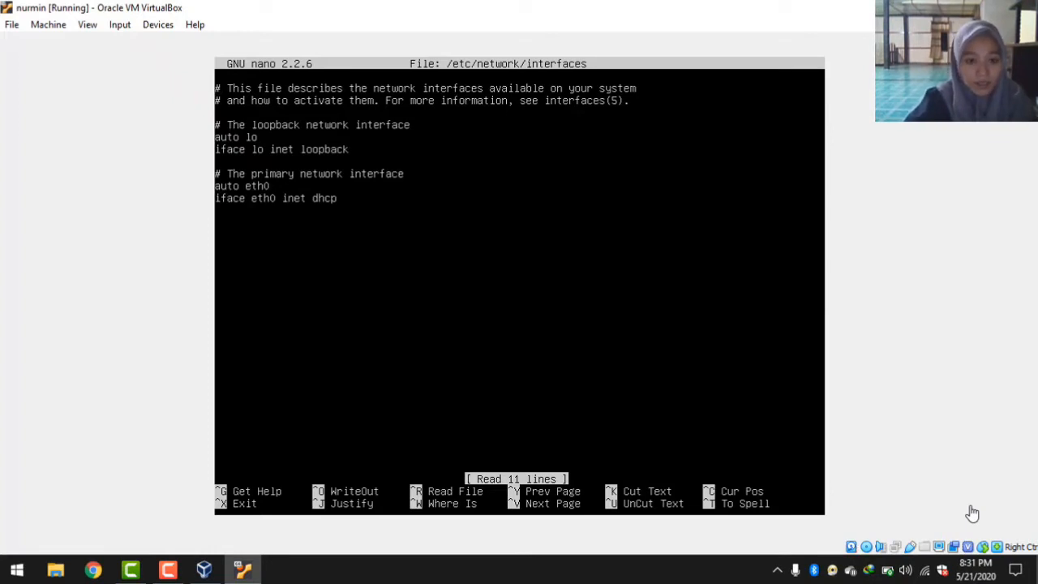
- Change the eth0 interface's addressing method to static in its iface line
key("Down")
key("Down")
key("Down")
key("Down")
key("Down")
key("Down")
key("Down")
key("Down")
key("Down")
key("Right")
key("Right")
key("Right")
key("Right")
key("Right")
key("Right")
key("Right")
key("Right")
key("Right")
key("Right")
key("Right")
key("Right")
key("Right")
key("Right")
key("Right")
key("Right")
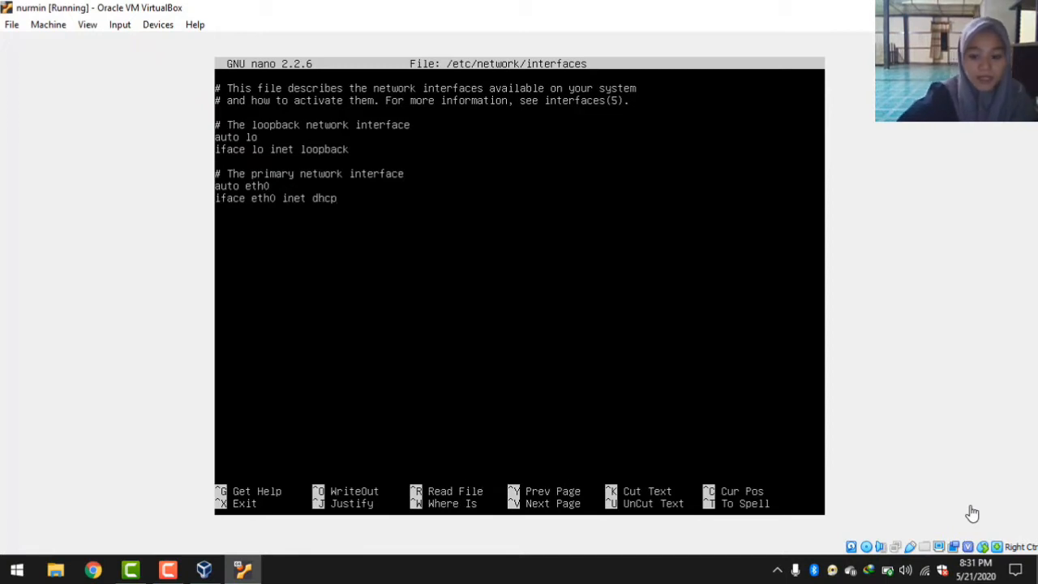
key("BackSpace")
key("BackSpace")
key("BackSpace")
key("BackSpace")
type("s")
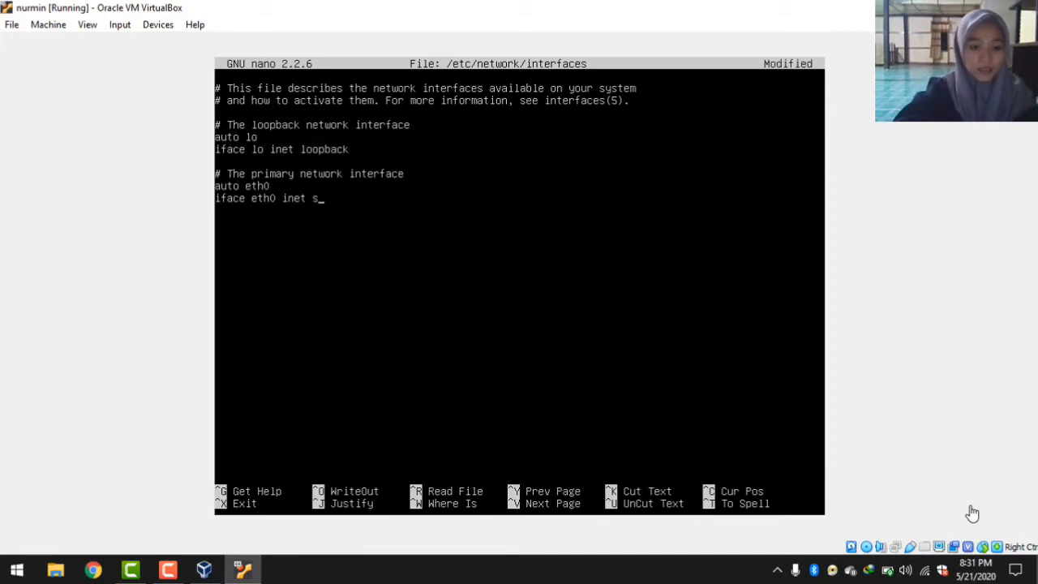
type("tatic")
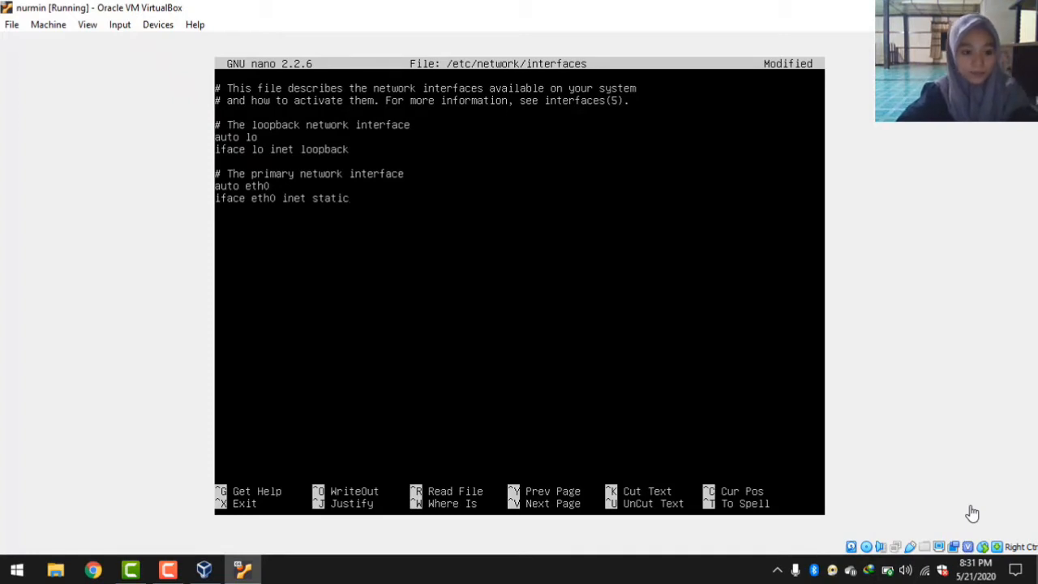
- Add an indented address line with 192.168.56.115 beneath the eth0 iface line
key("Return")
key("Tab")
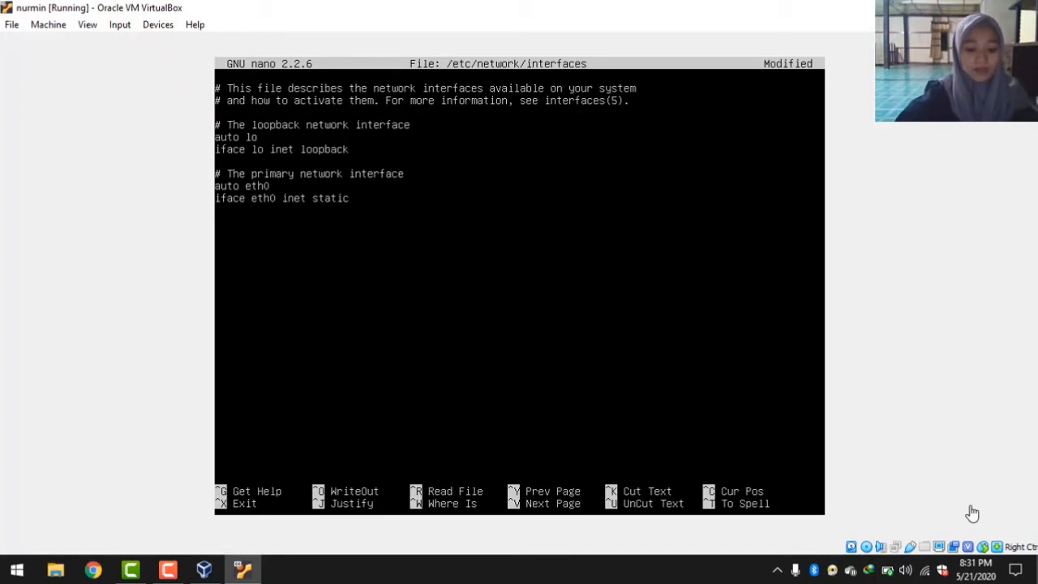
type("addre")
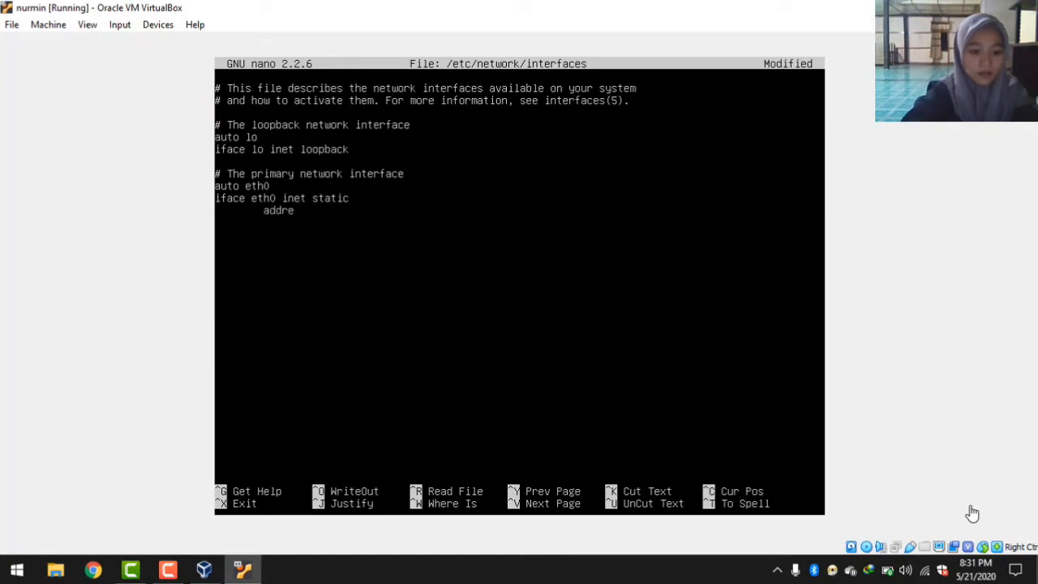
type("ss")
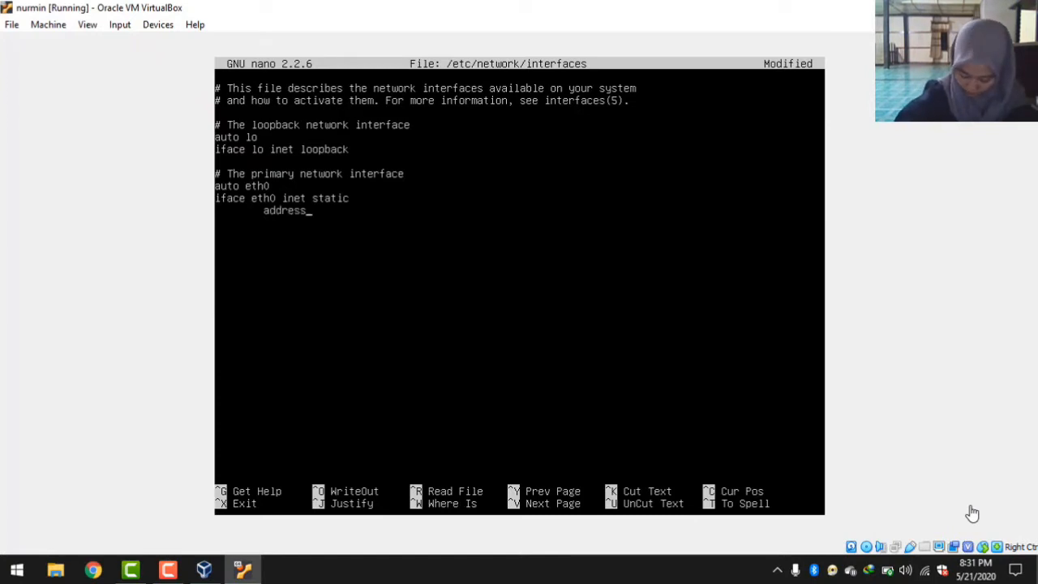
type(" 1")
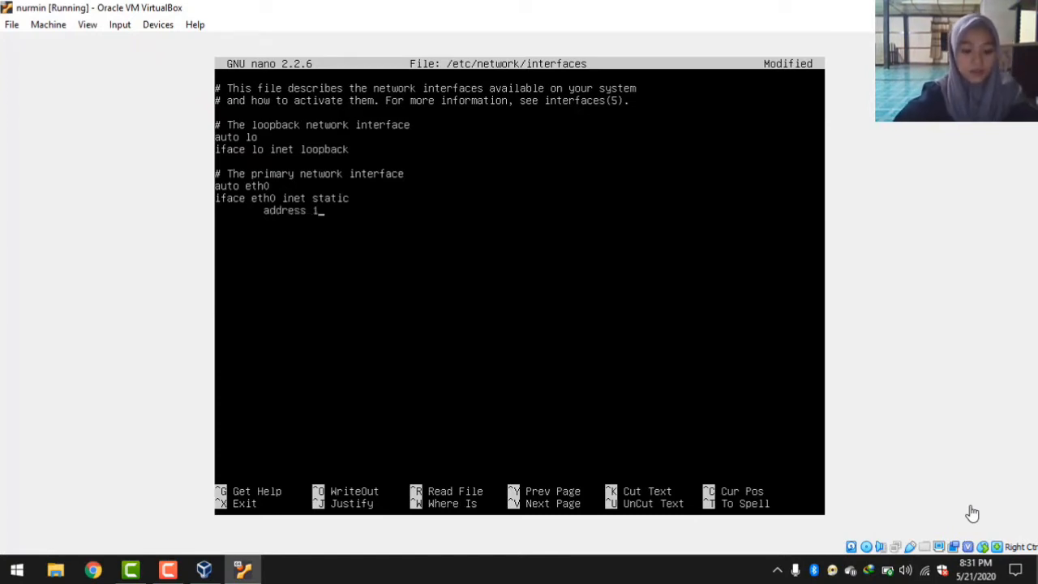
type("92.")
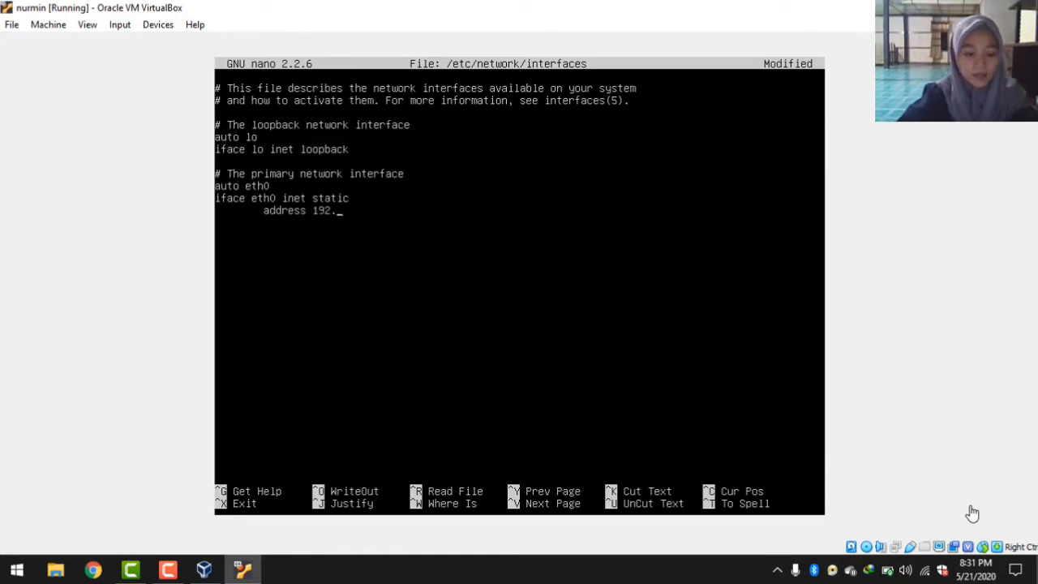
type("168.")
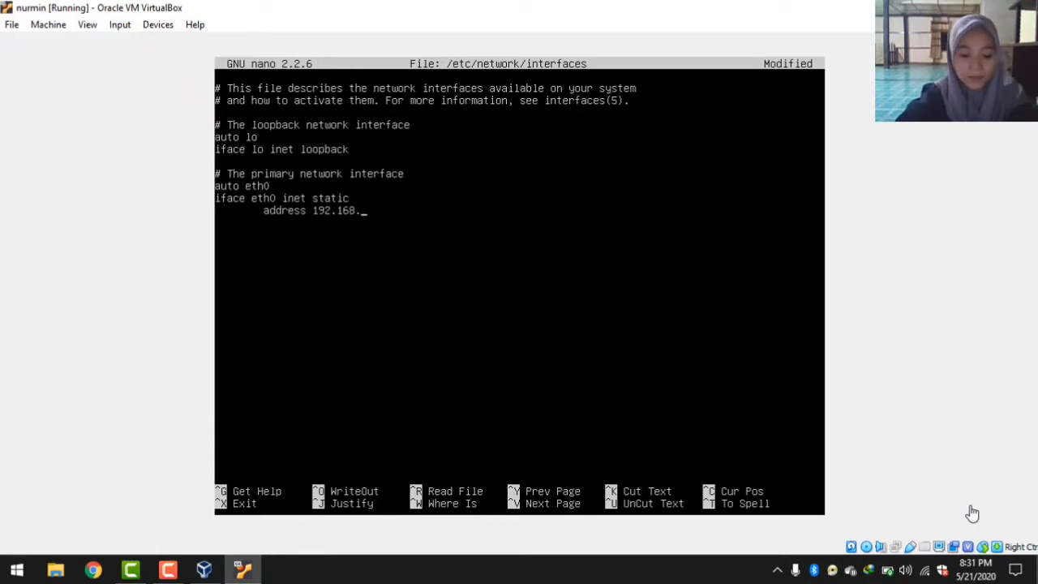
type("56.115")
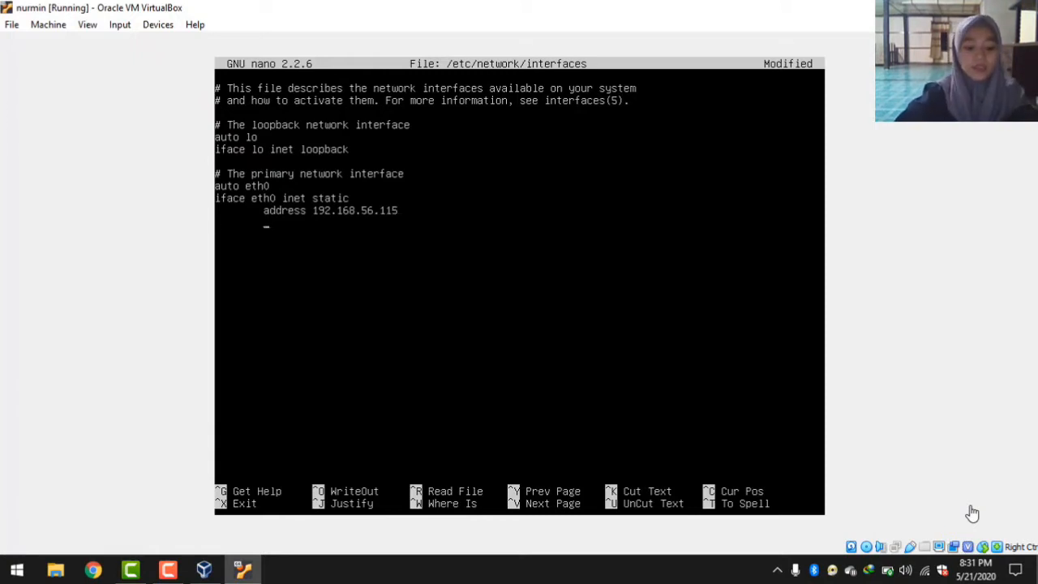
- Add a netmask line with 255.255.255.0 below the eth0 address line
type("netmask")
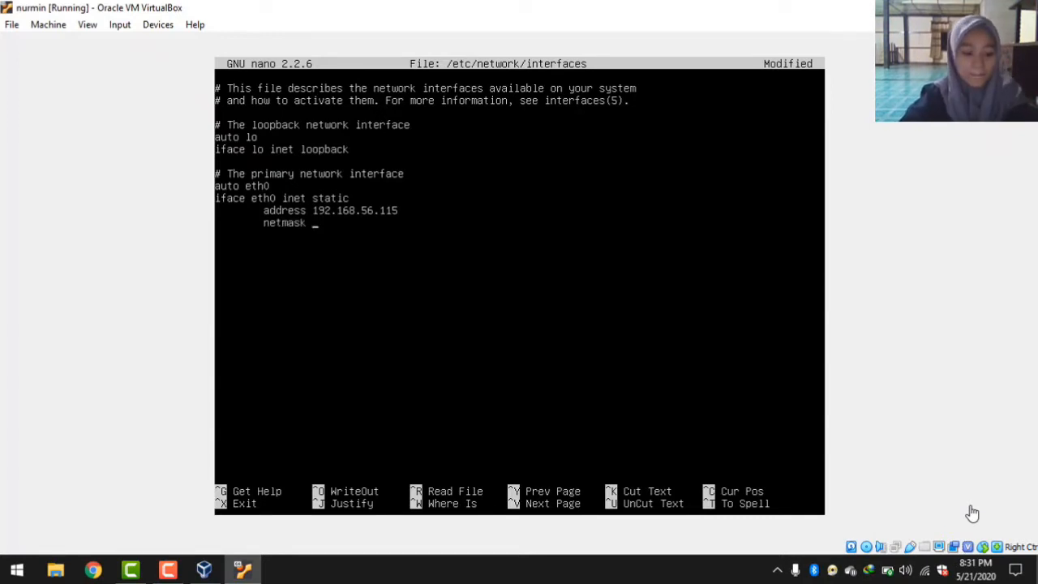
type(" 255.")
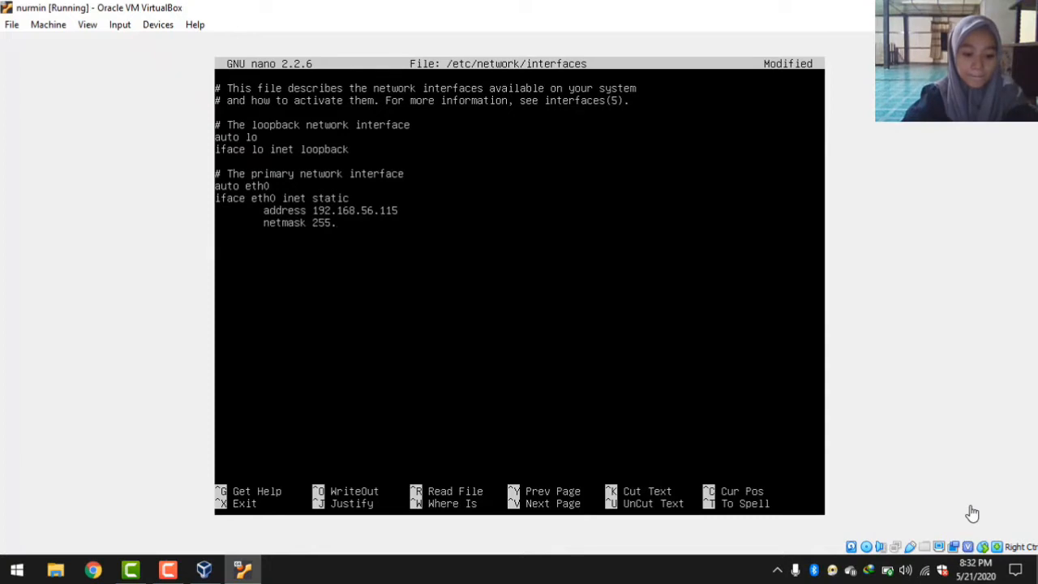
type("255")
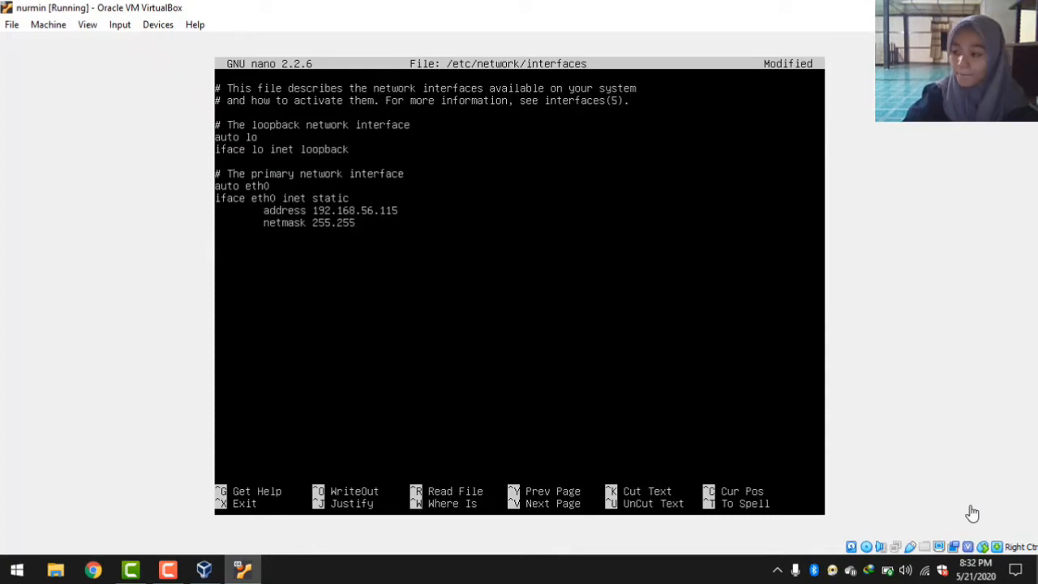
type(".255")
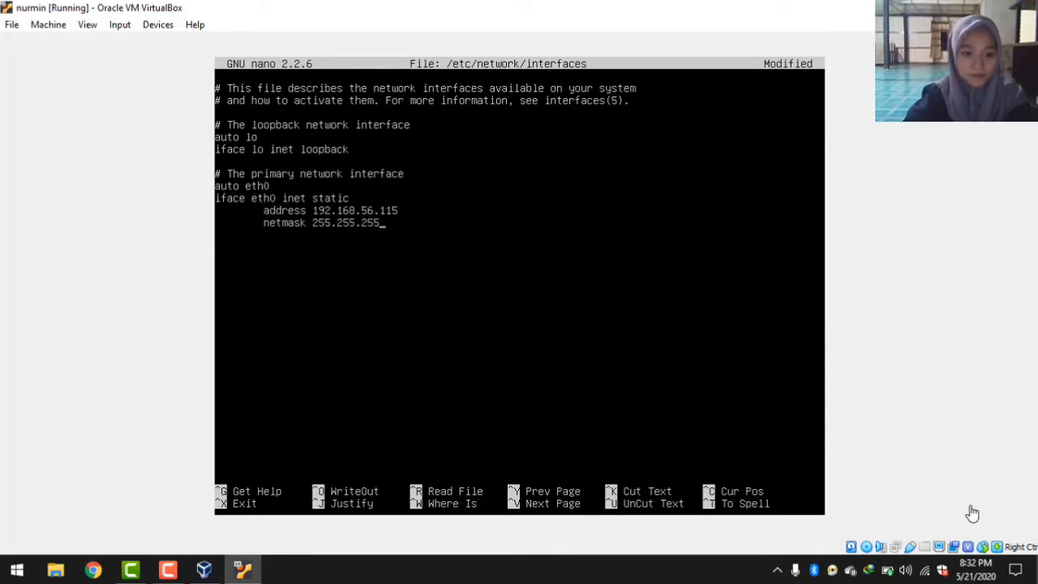
type(".0 ")
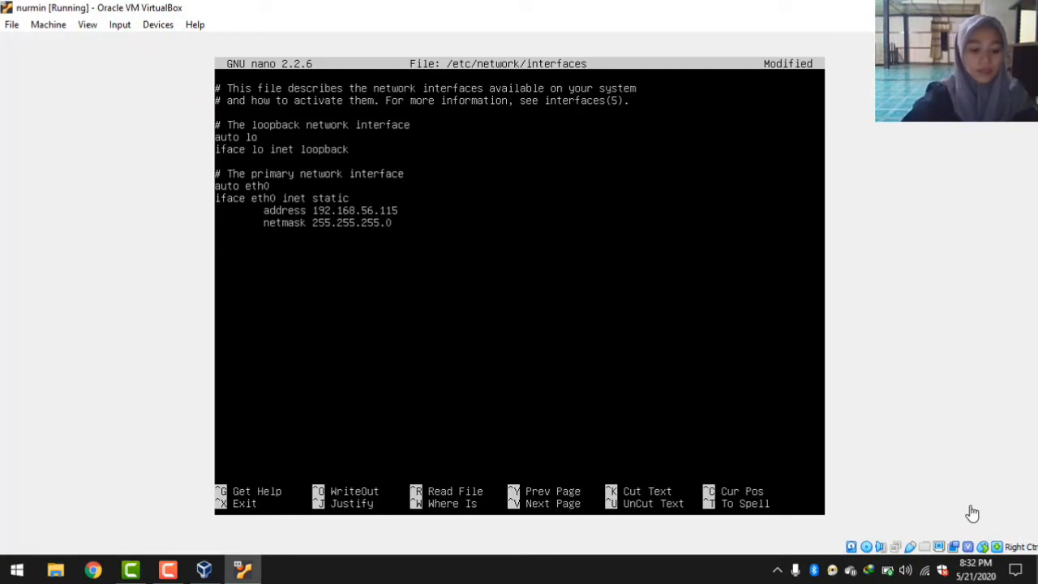
- Add a gateway line with 192.168.56.114 below the eth0 netmask line
type("gate")
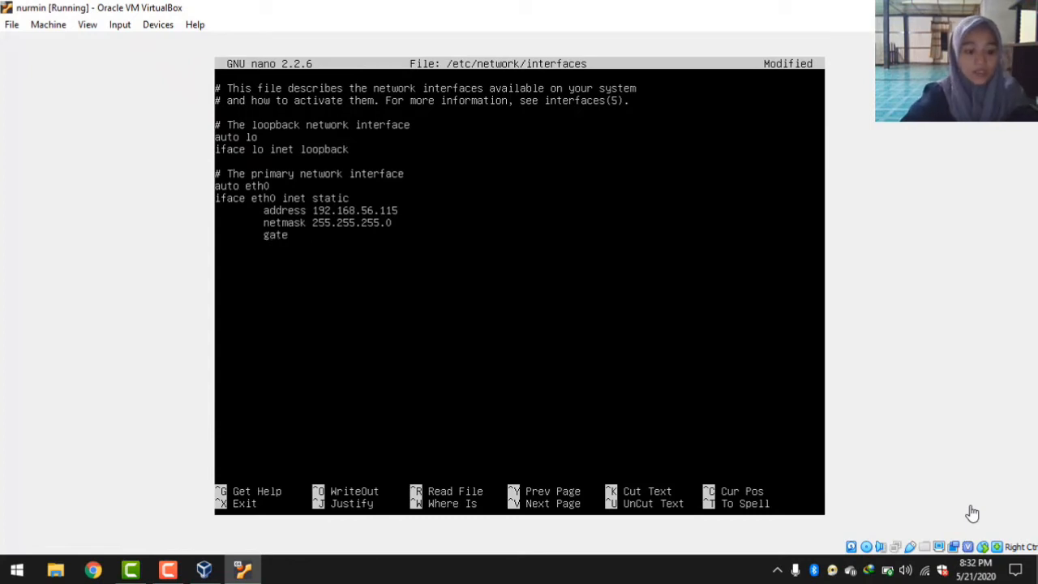
type("way")
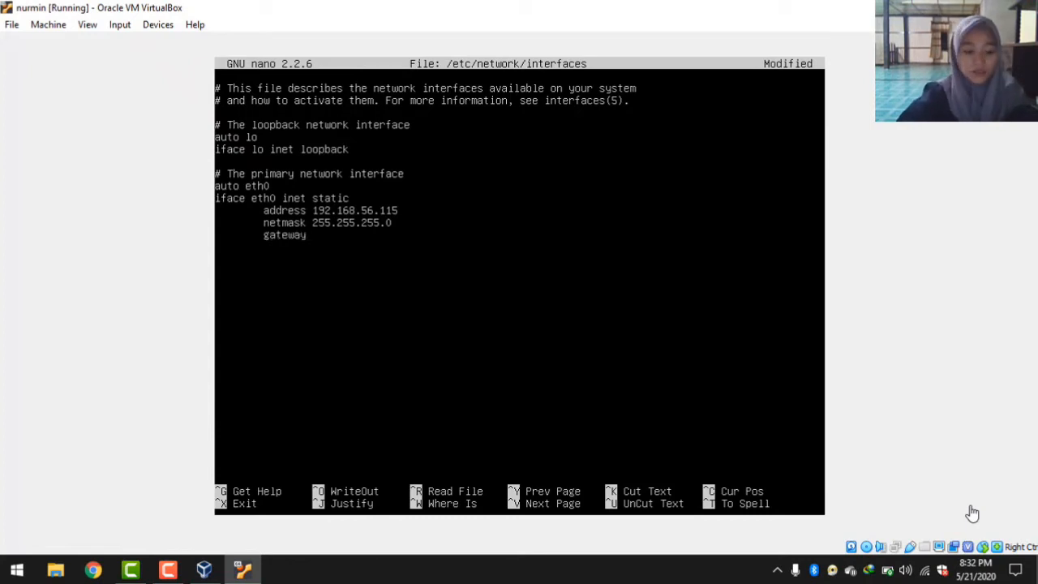
type(" 192")
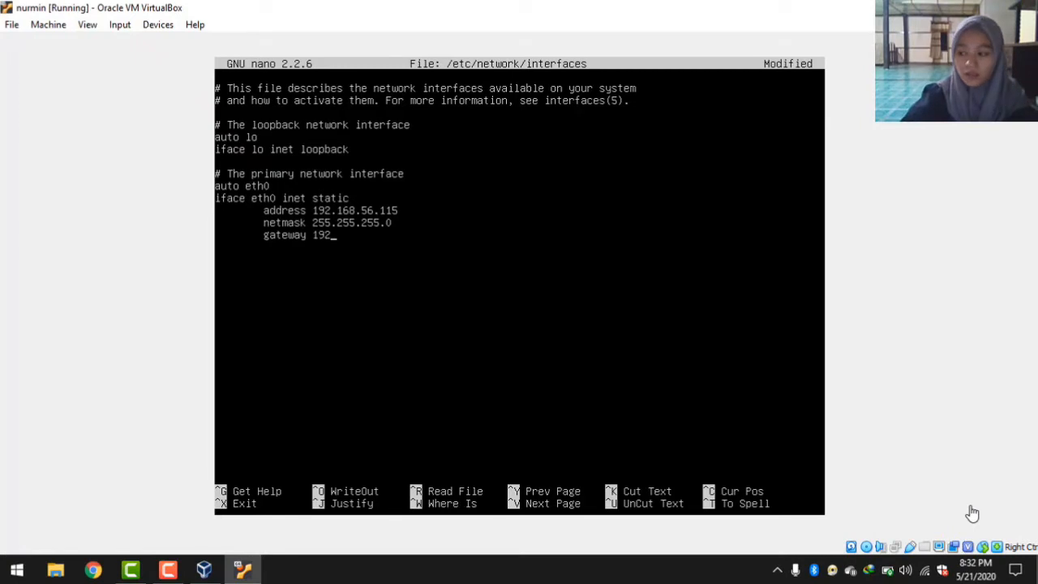
type(".1")
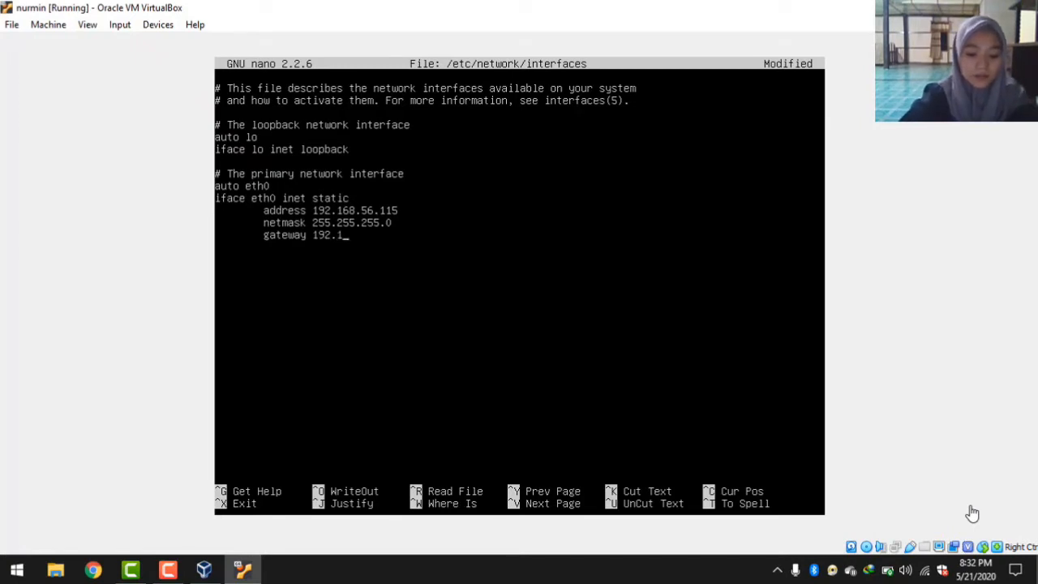
type("69")
key("BackSpace")
type("8")
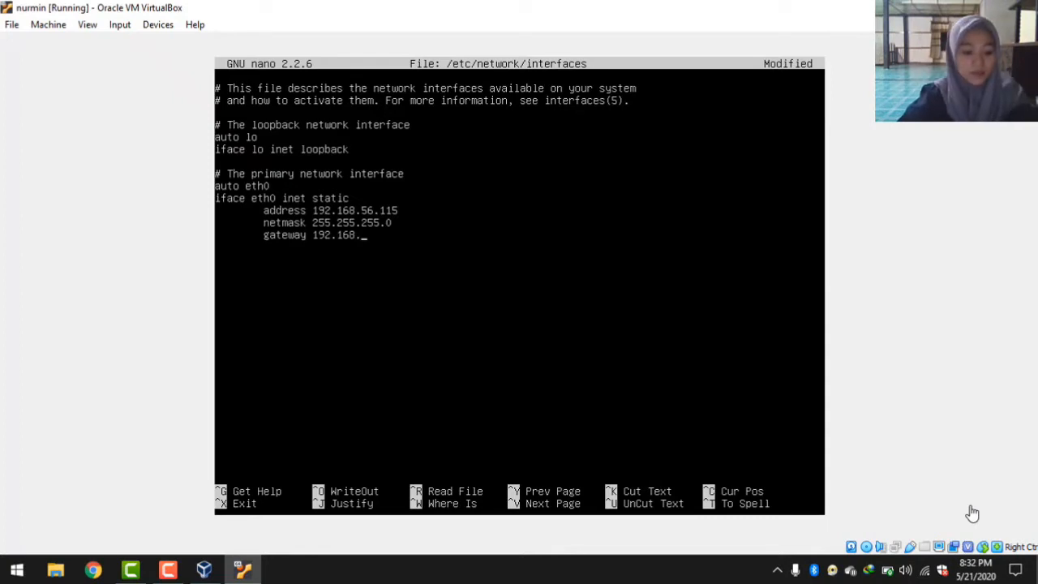
type(".56")
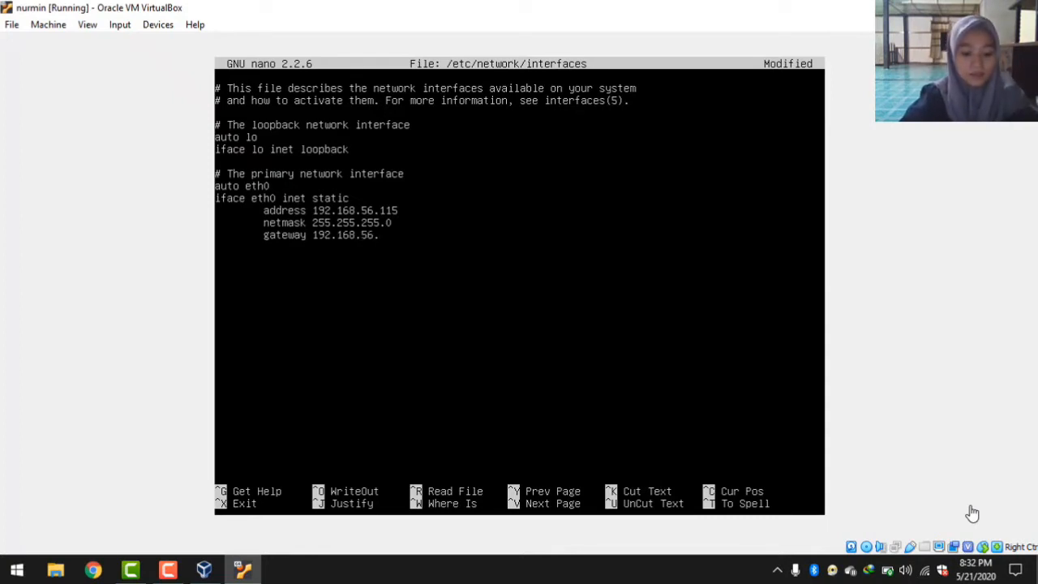
type(".114")
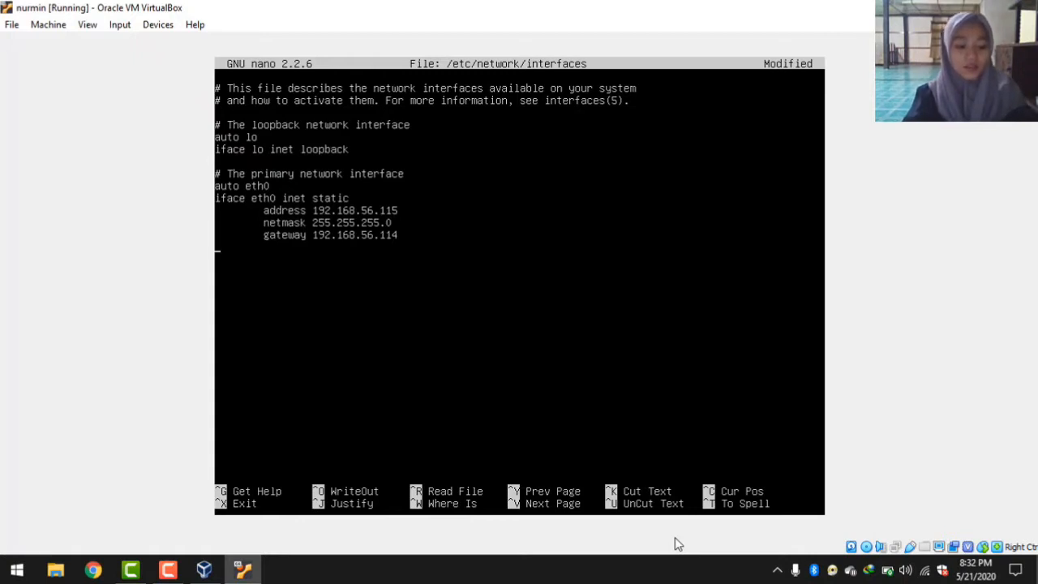
- Save the changes to /etc/network/interfaces under the same file name and exit nano
key("ctrl+x")
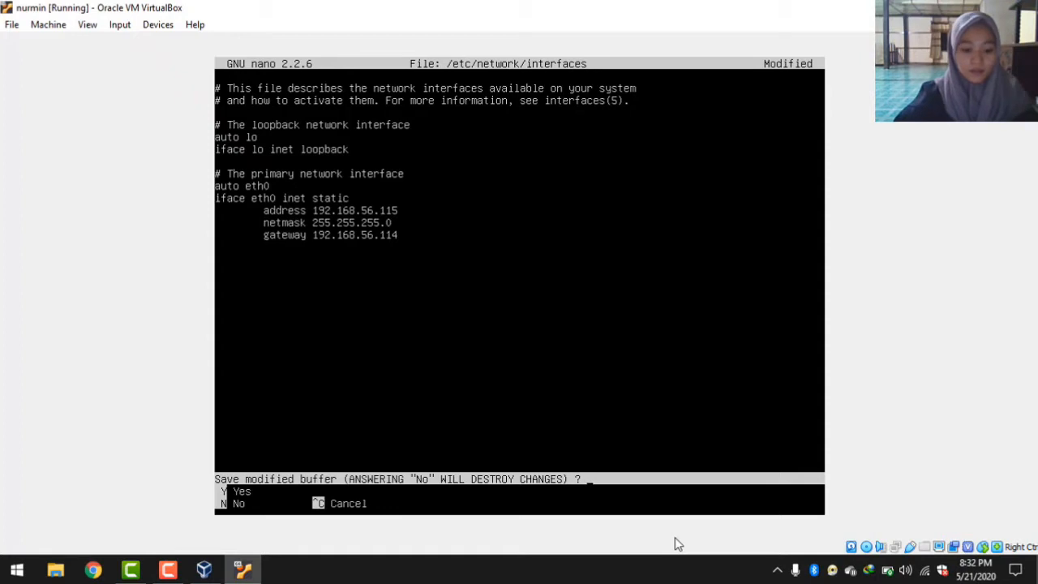
key("y")
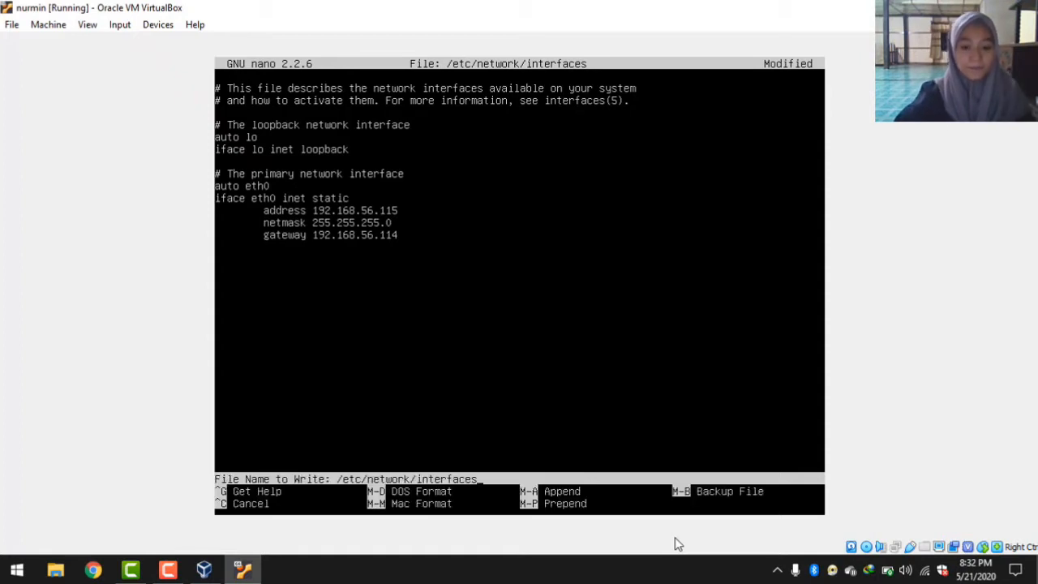
key("Return")
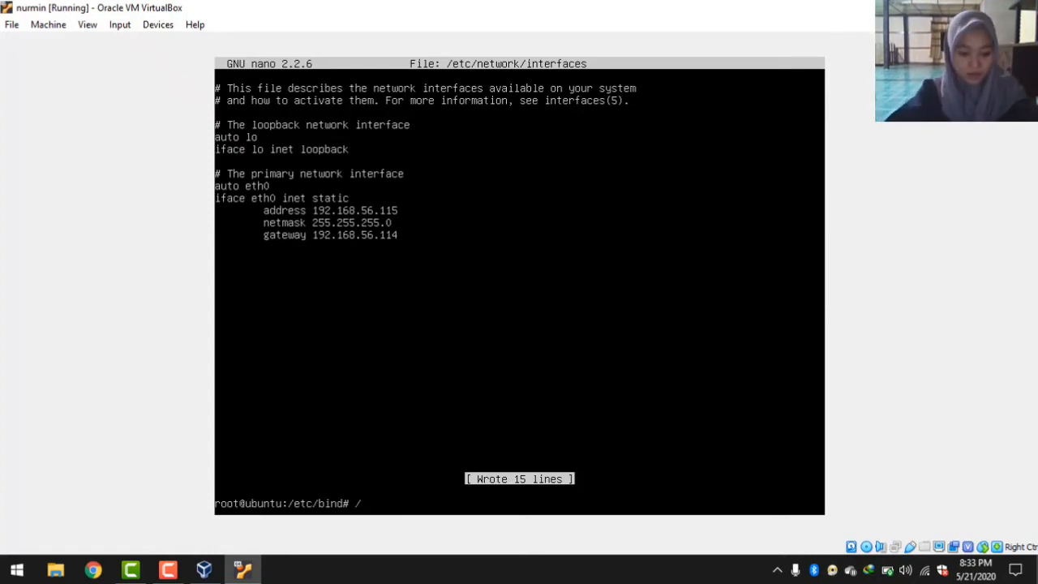
- Restart the networking service by running /etc/init.d/networking restart
type("etc")
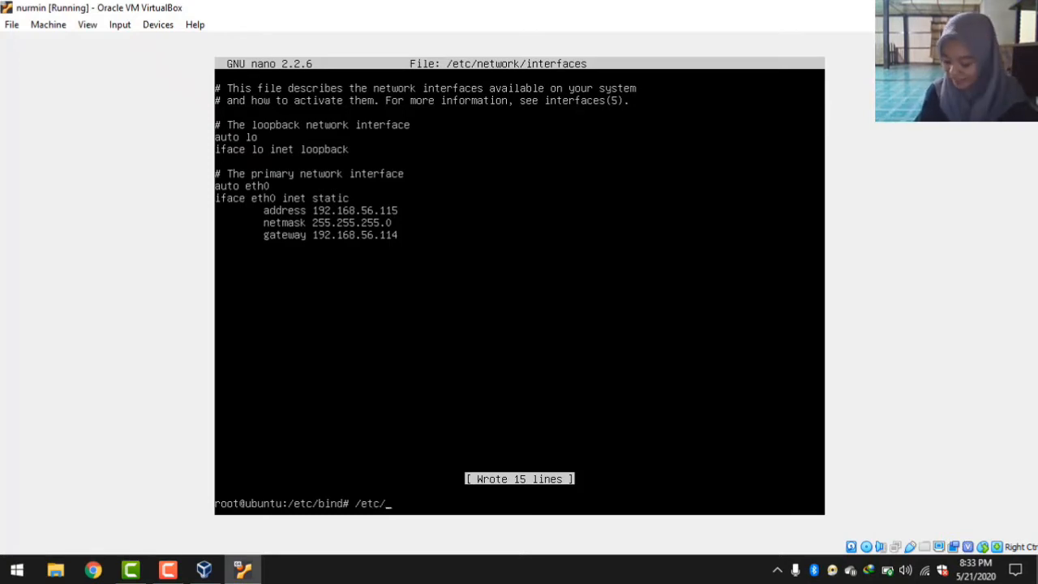
type("/i")
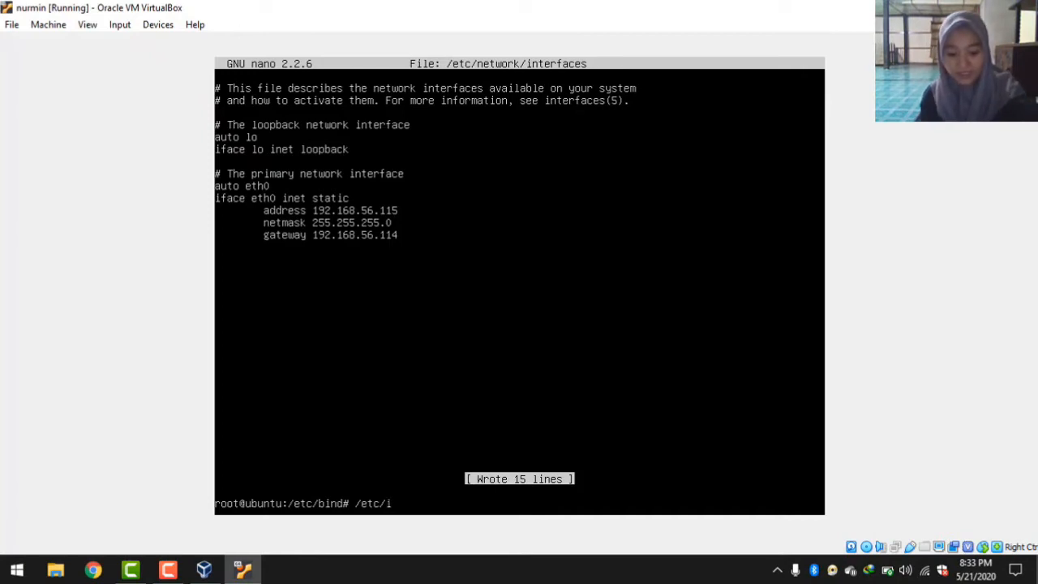
type("n")
key("BackSpace")
key("BackSpace")
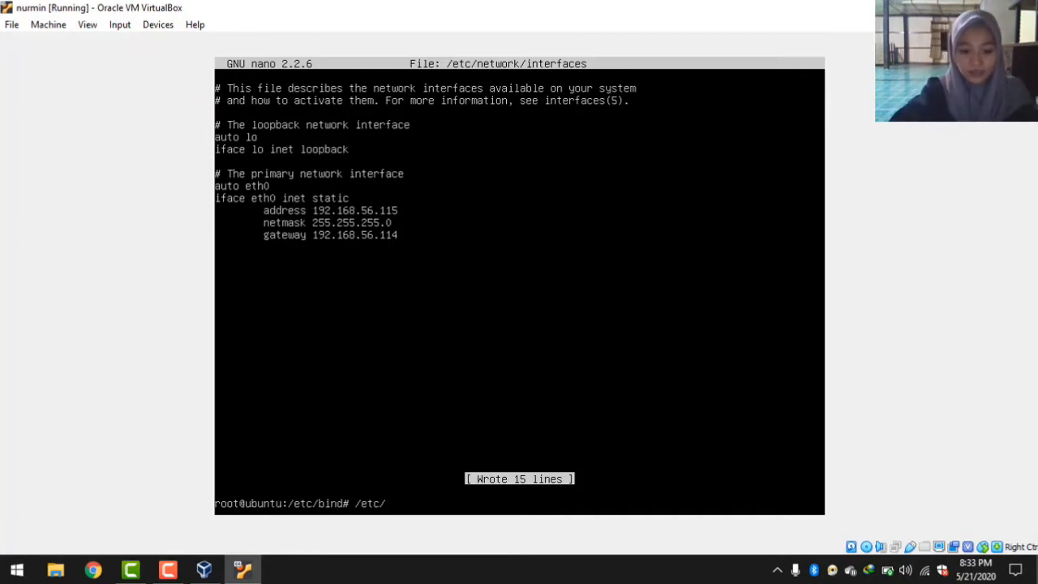
type("unit")
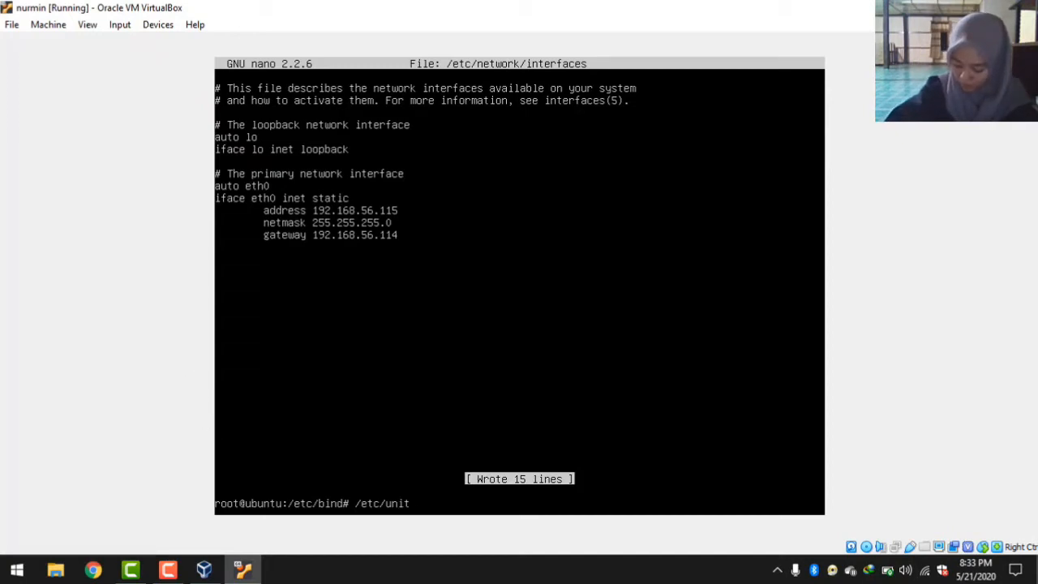
mouse_move(166, 575)
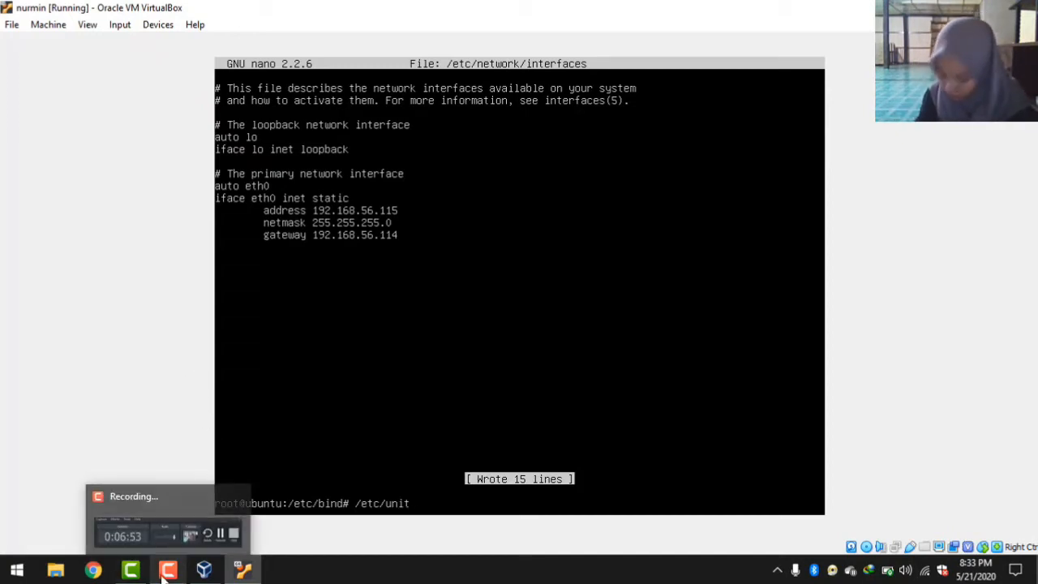
key("BackSpace")
key("BackSpace")
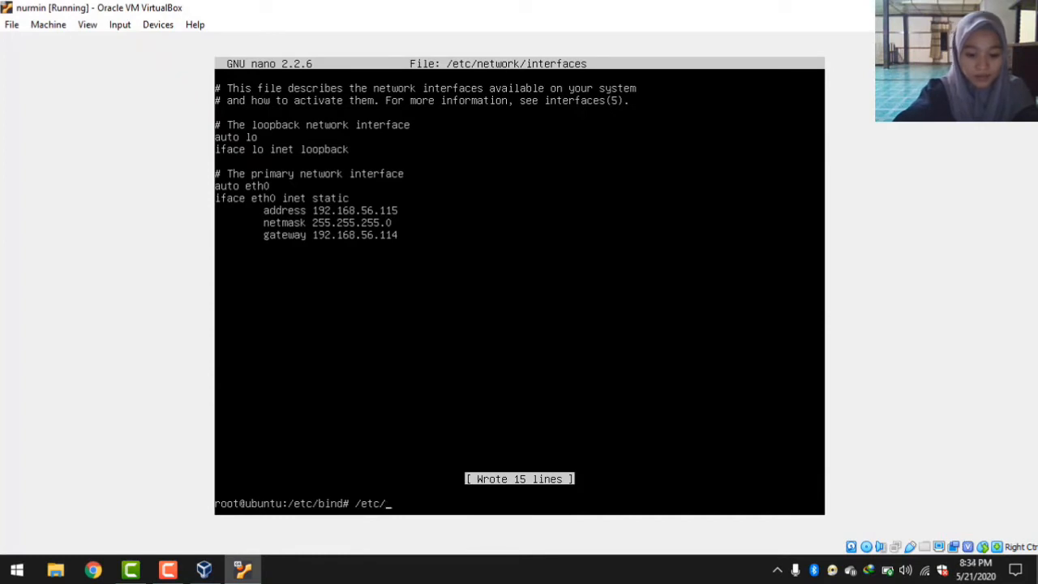
type("init")
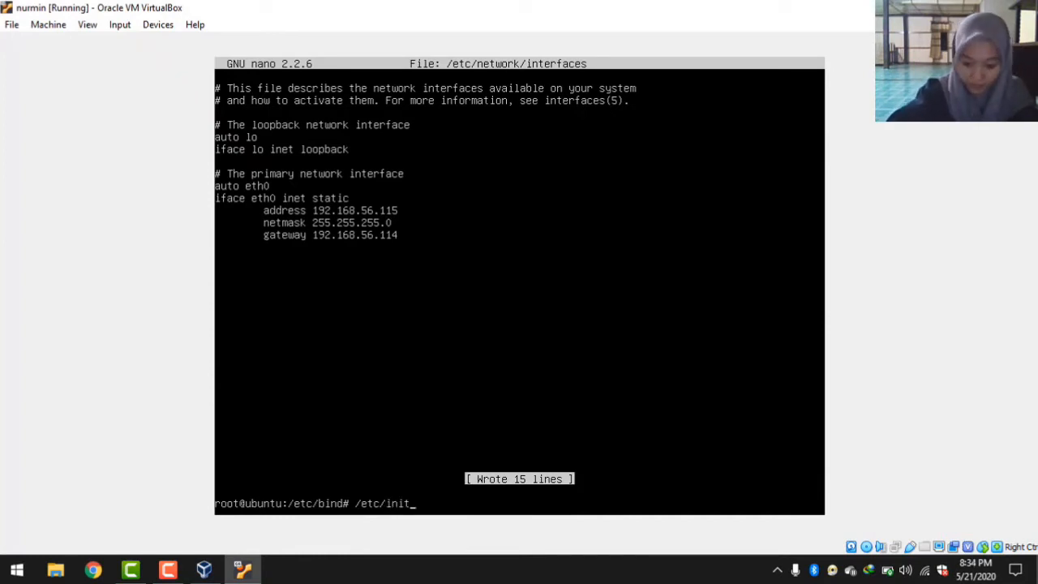
type(".d")
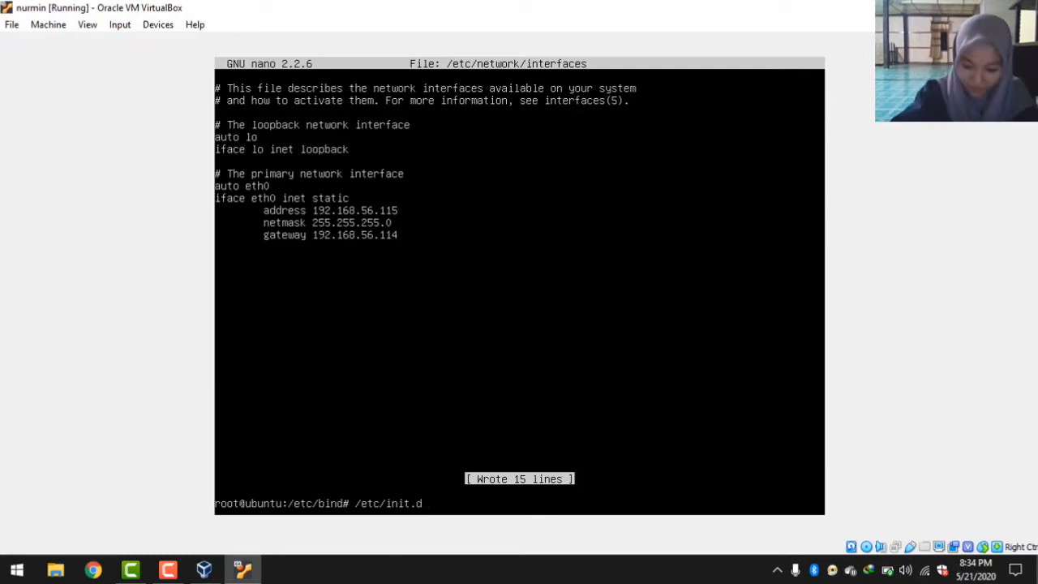
type("/net")
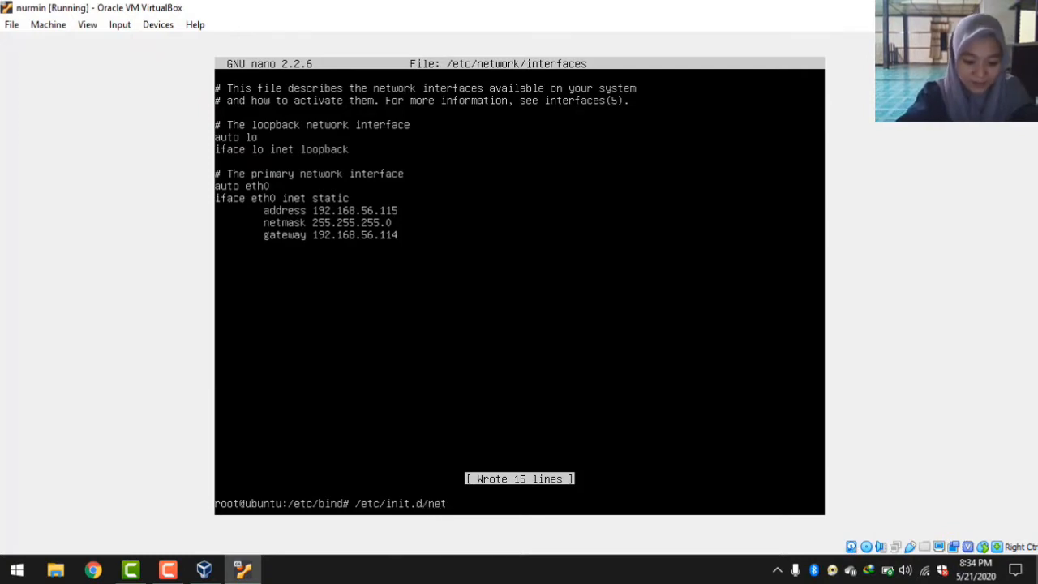
type("work")
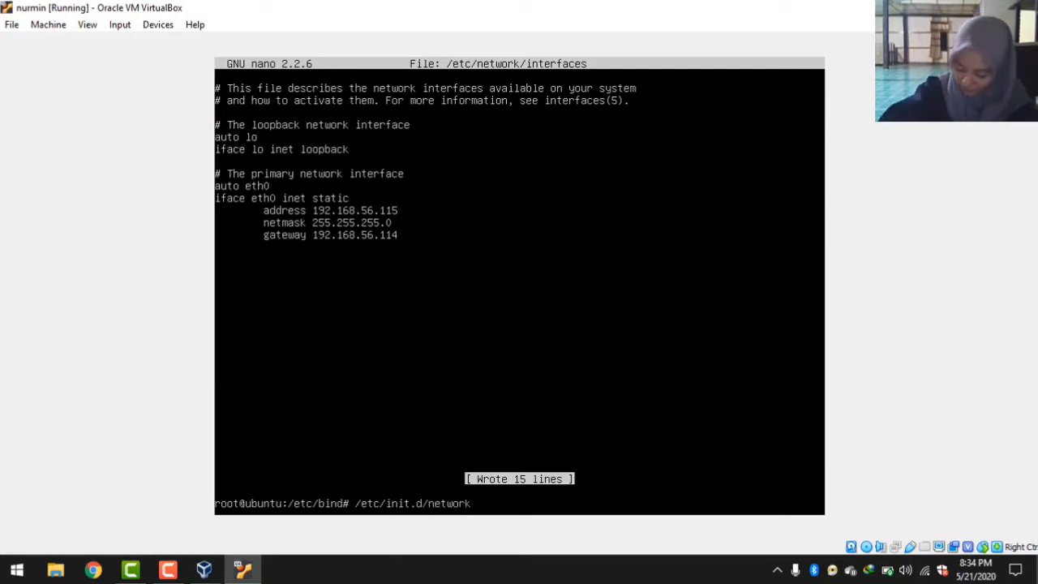
type("ing")
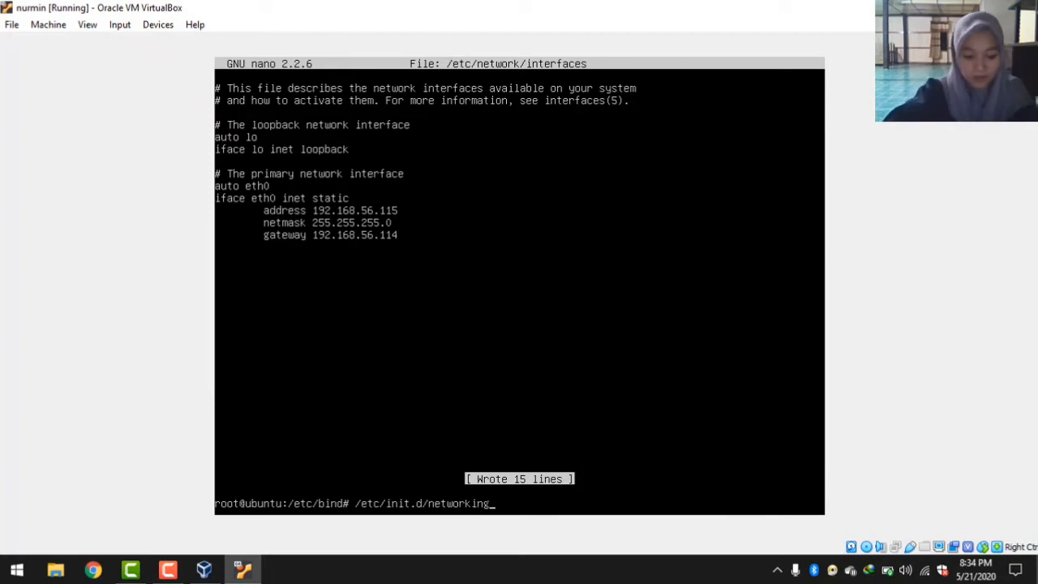
type("re")
key("BackSpace")
key("BackSpace")
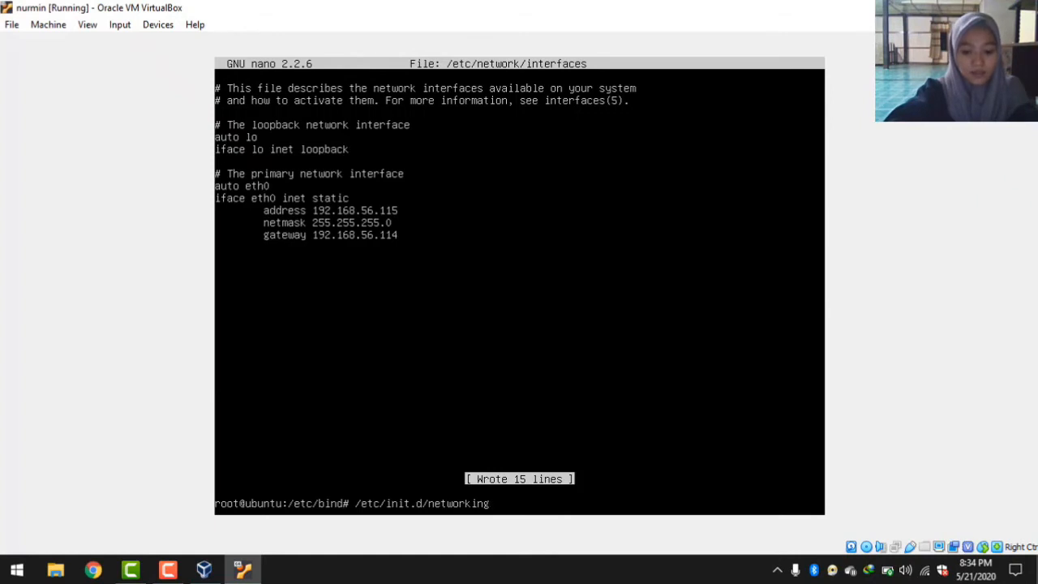
type("restar")
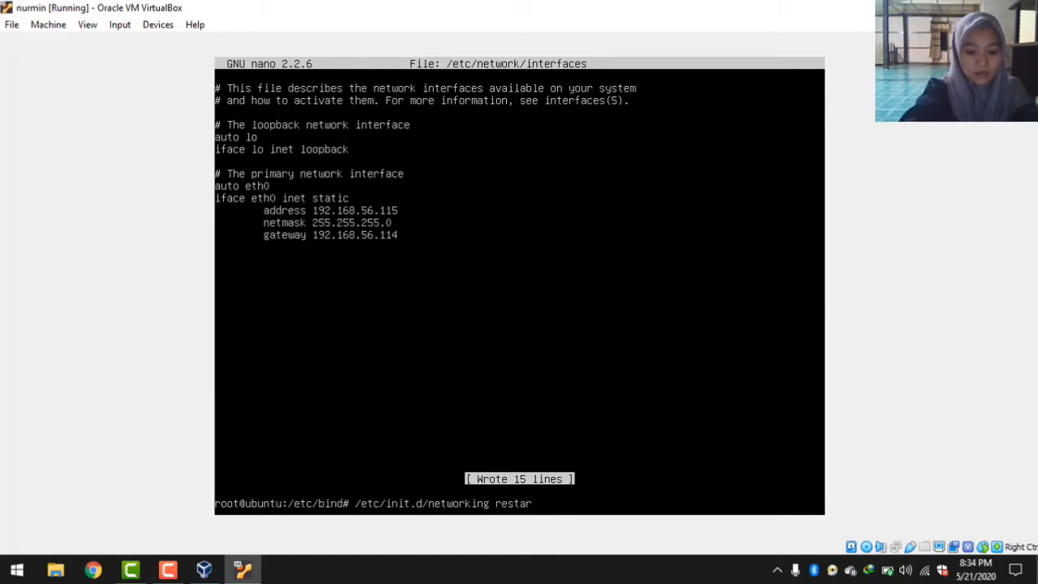
type("t")
key("Return")
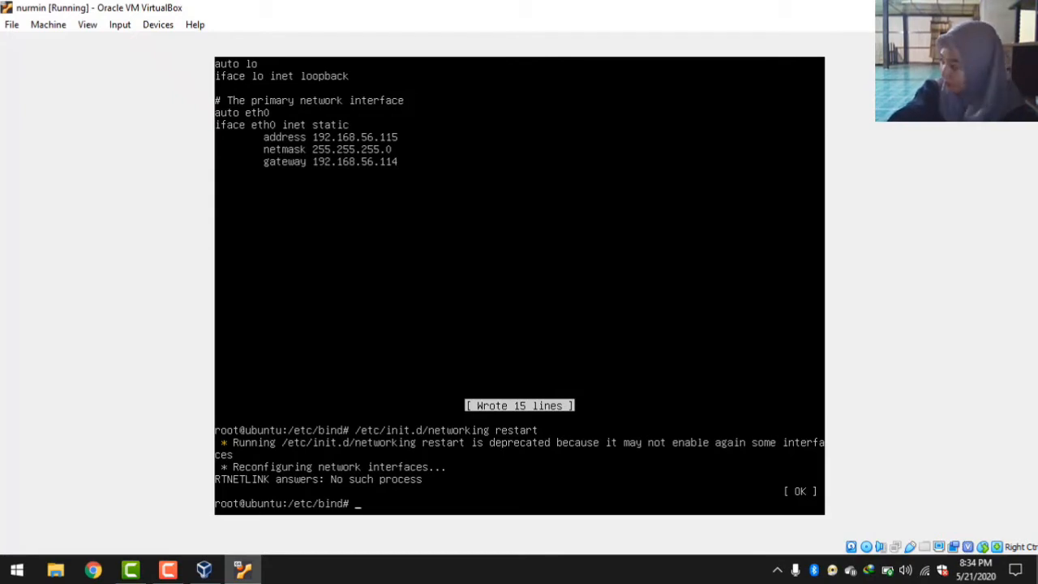
- Run ifconfig to check the IP configuration of the network interfaces
type("if")
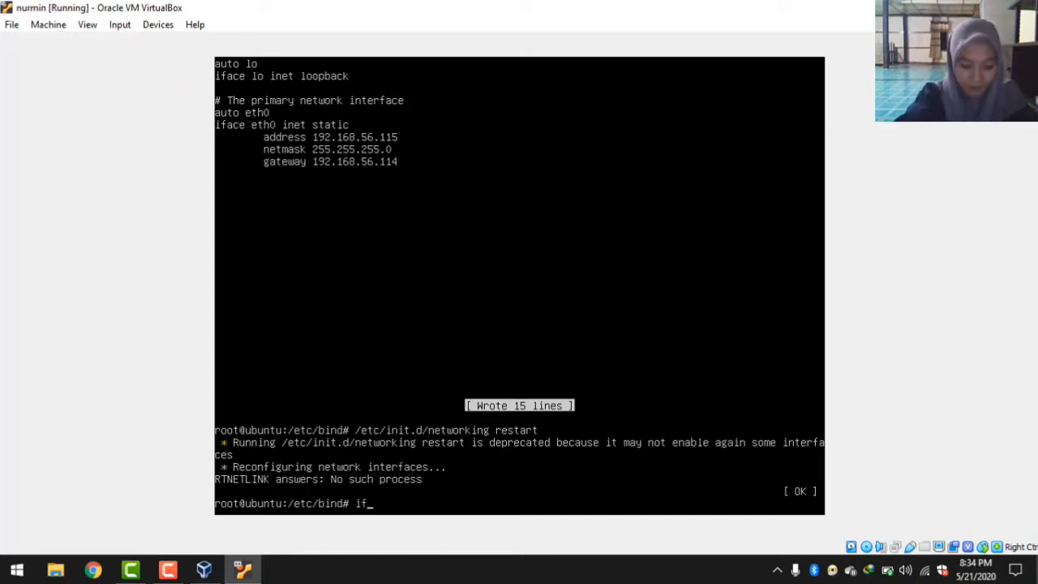
type("config")
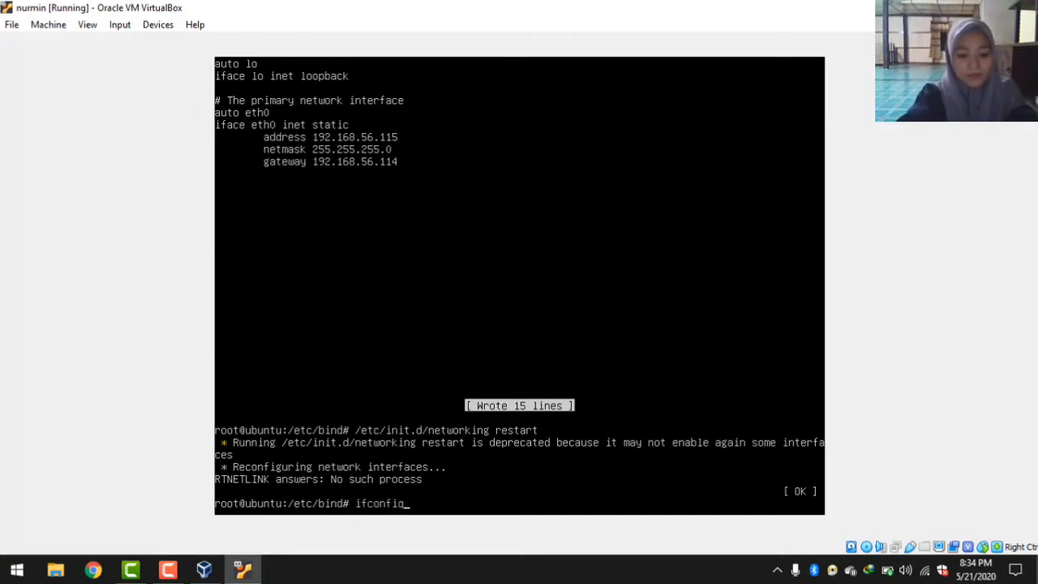
key("BackSpace")
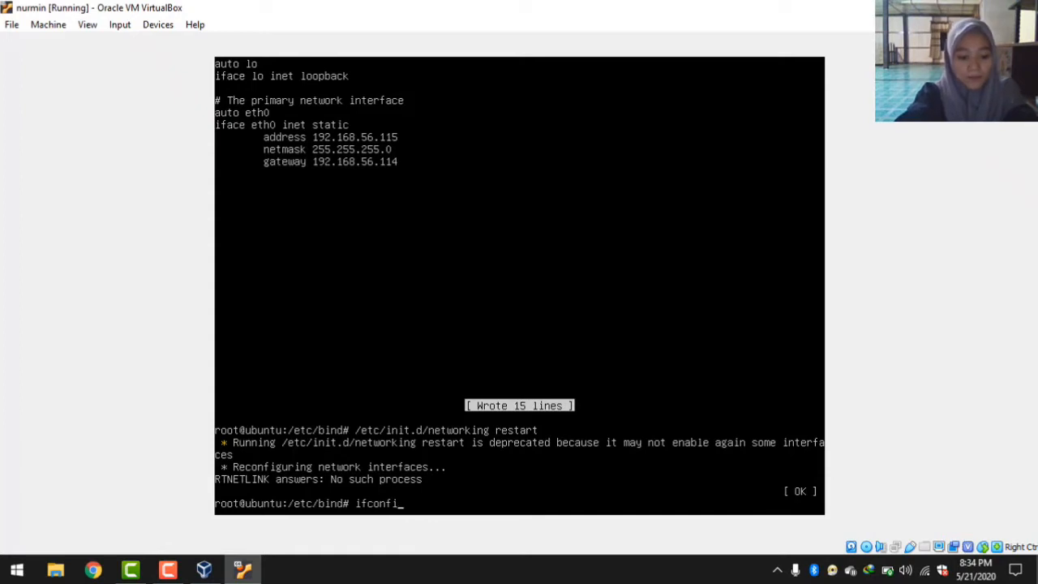
type("g")
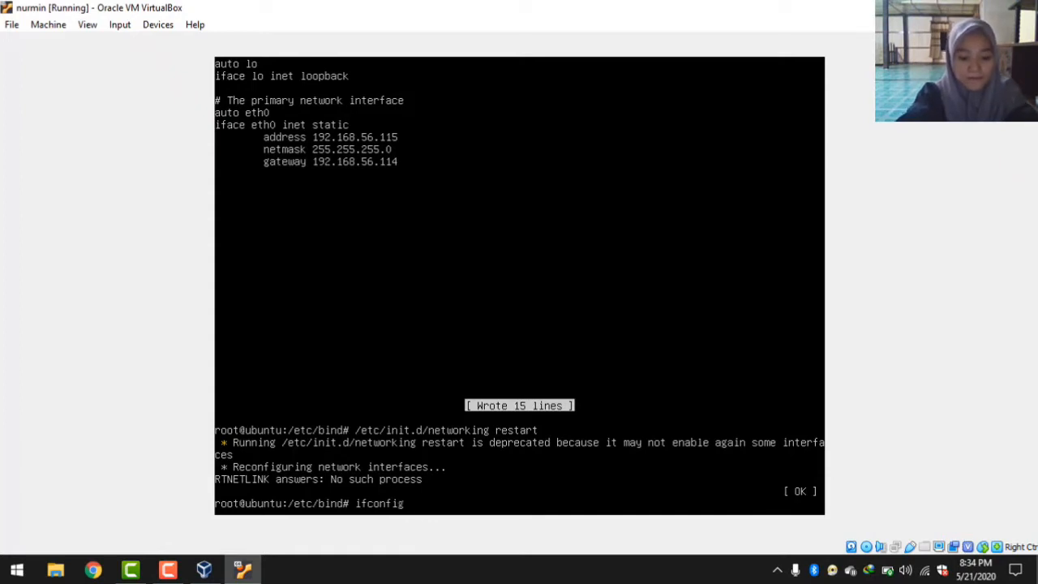
key("Return")
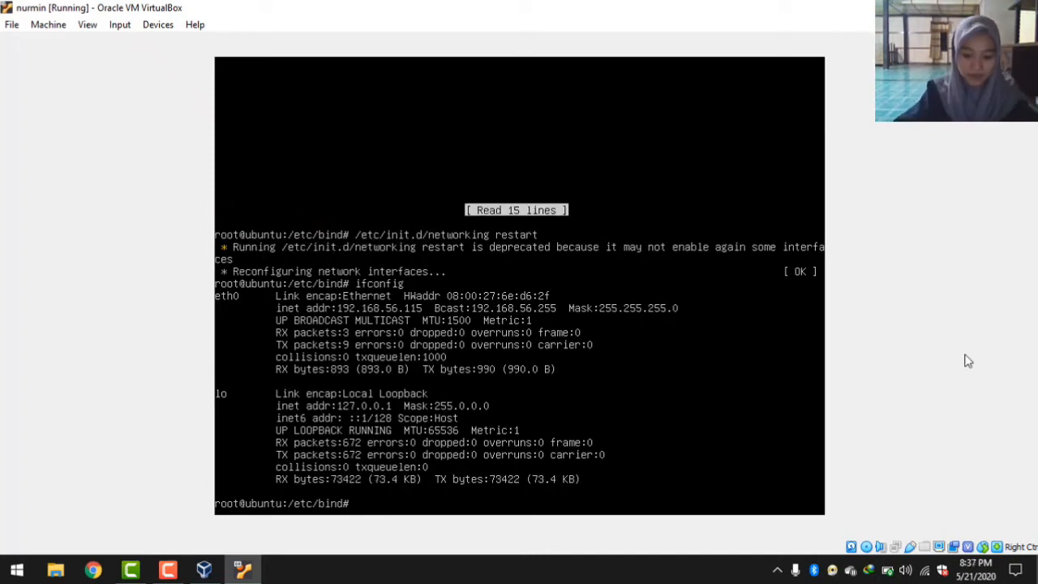
- Open the /etc/hosts file for editing in nano
type("nano")
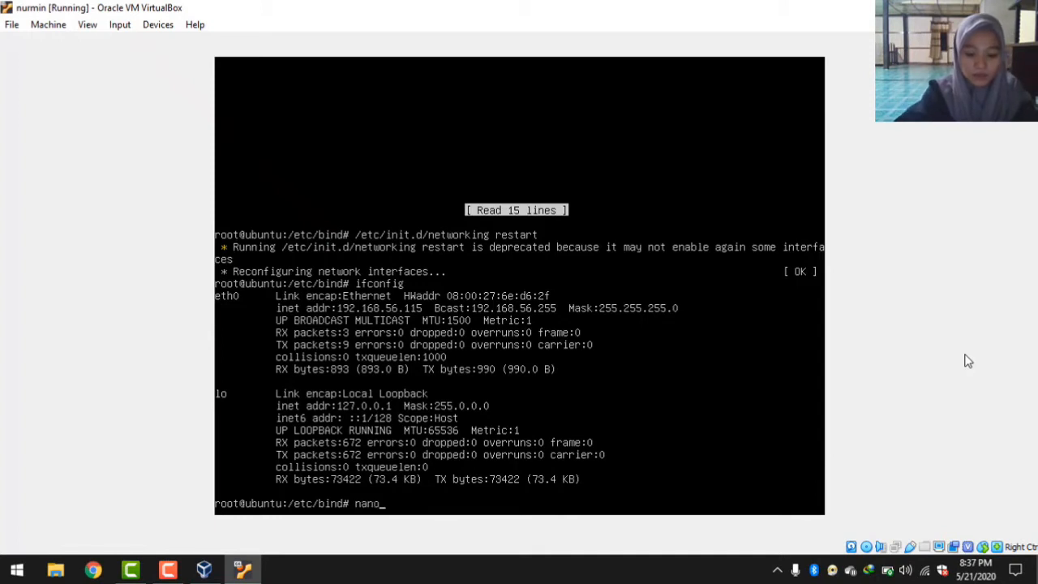
type(" /et")
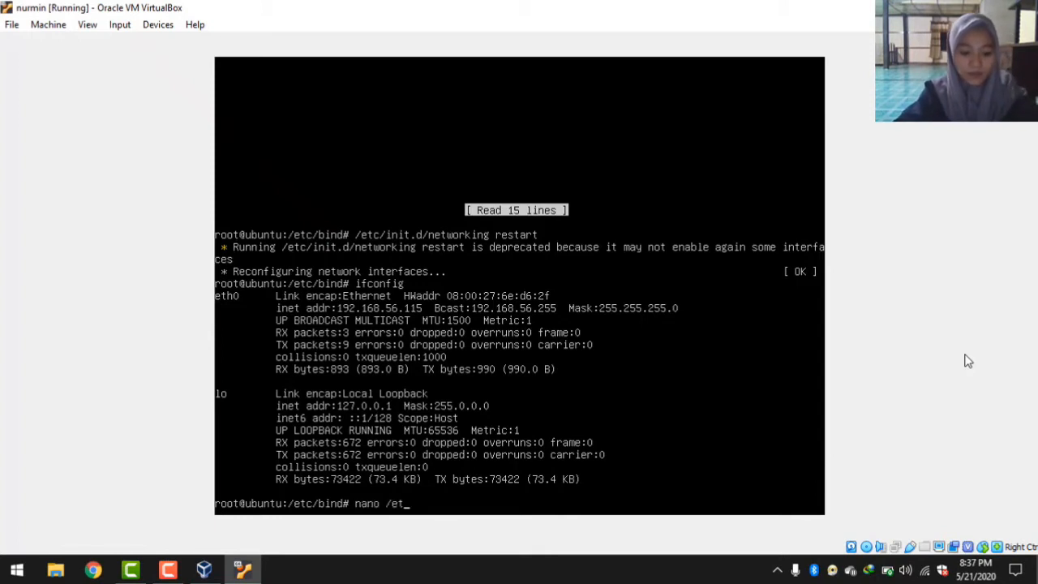
type("c/")
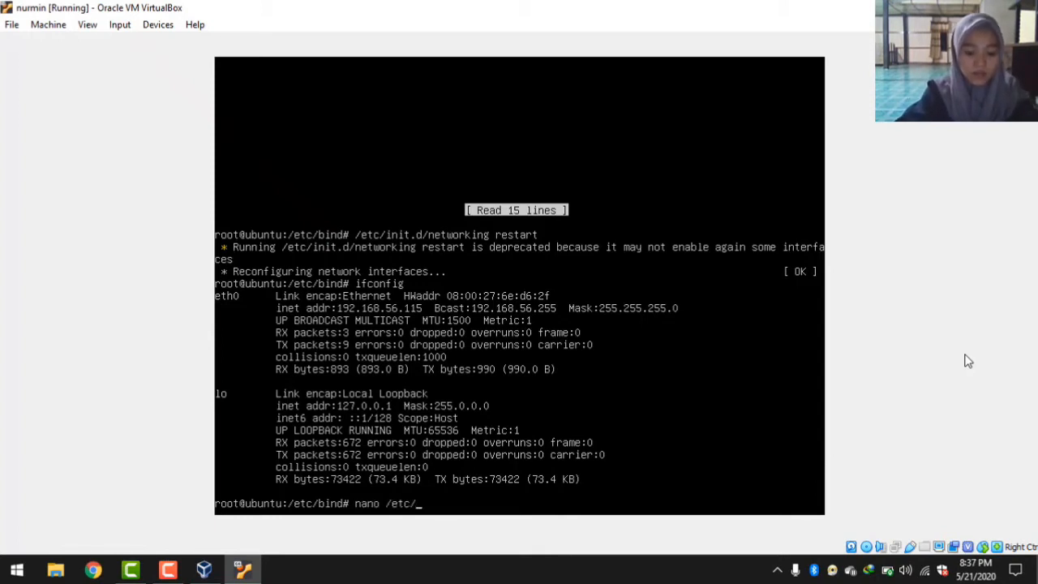
type("hos")
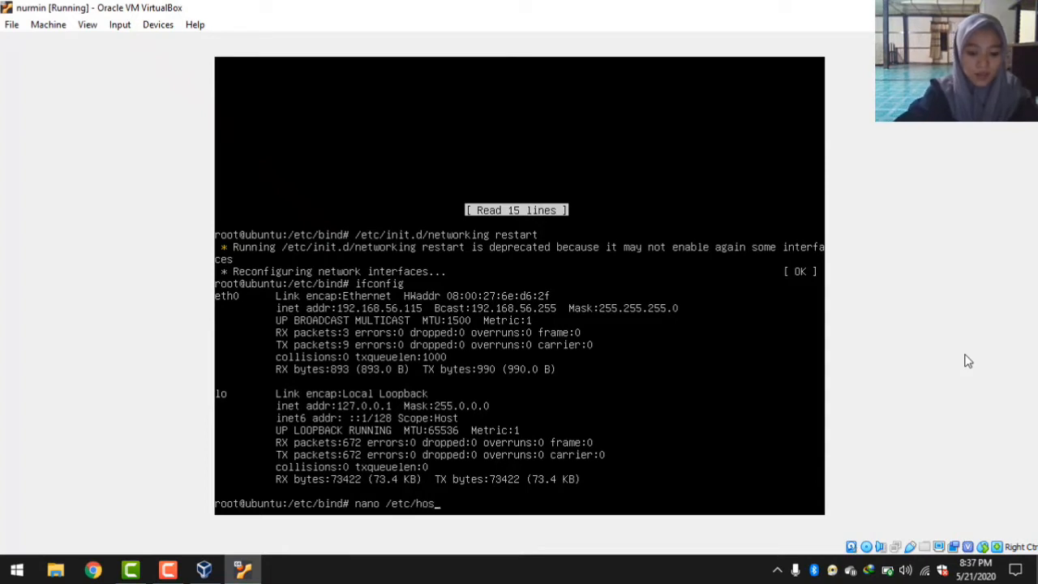
type("ts")
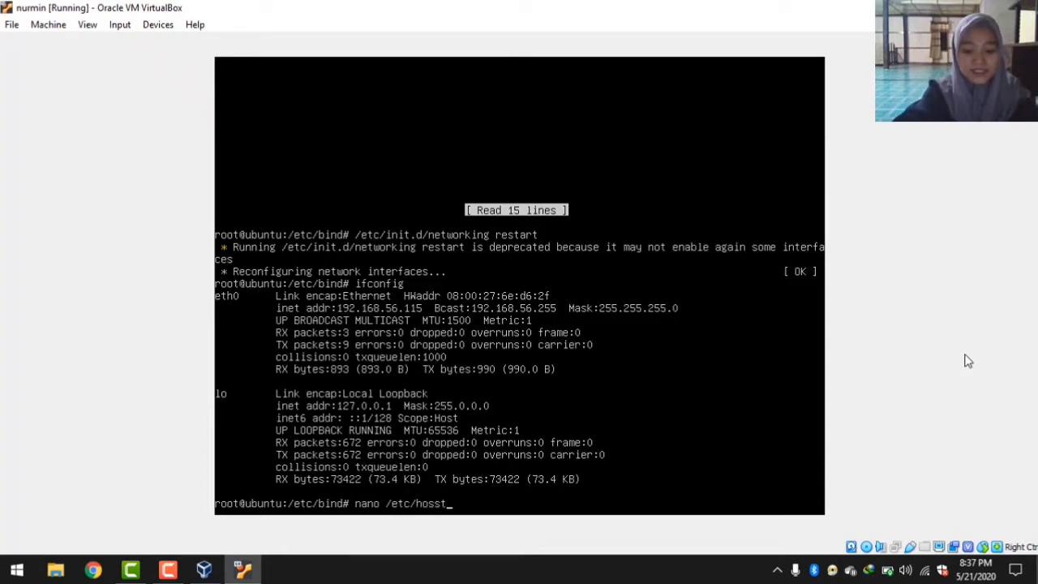
key("BackSpace")
key("BackSpace")
type("ts")
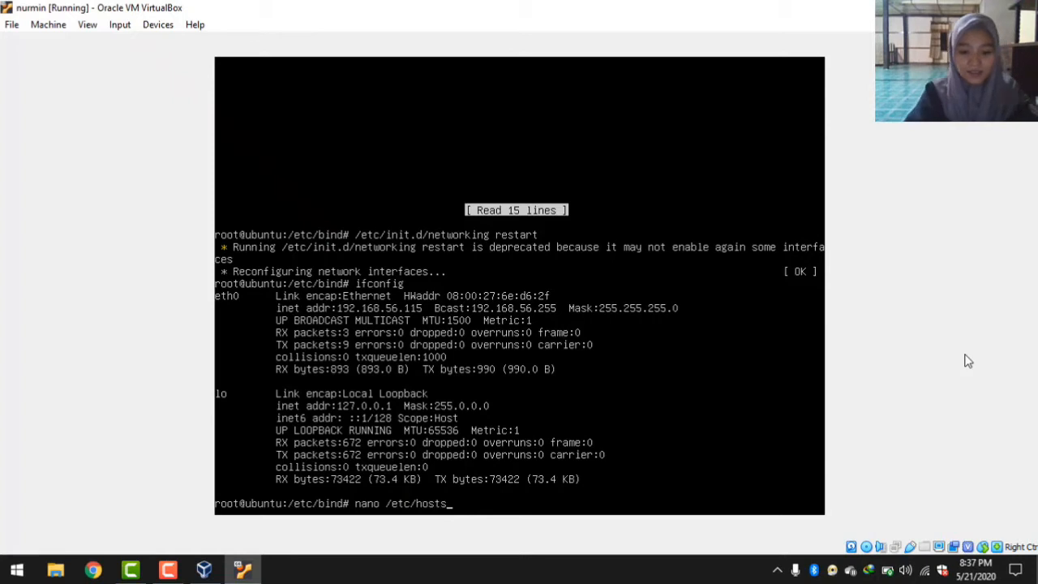
key("Return")
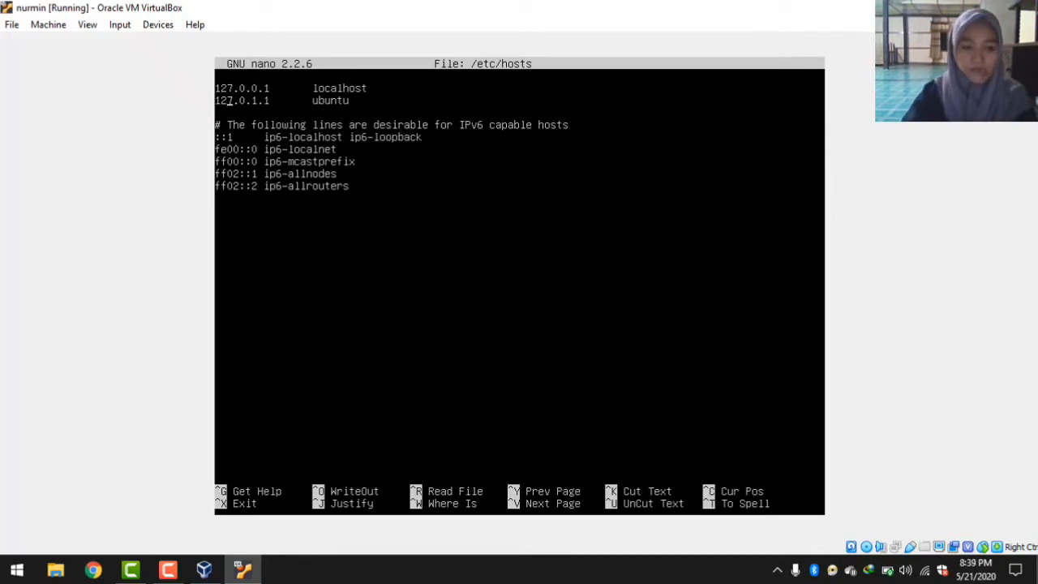
- Replace the IP address on the ubuntu host line with 192.168.56.115
left_click(248, 101)
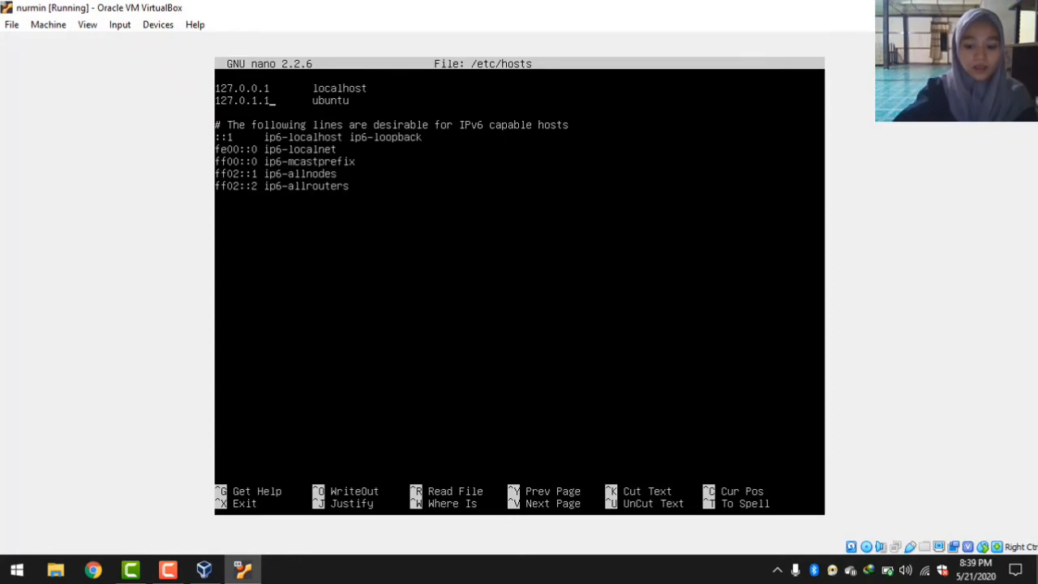
key("BackSpace")
key("BackSpace")
key("BackSpace")
key("BackSpace")
key("BackSpace")
key("BackSpace")
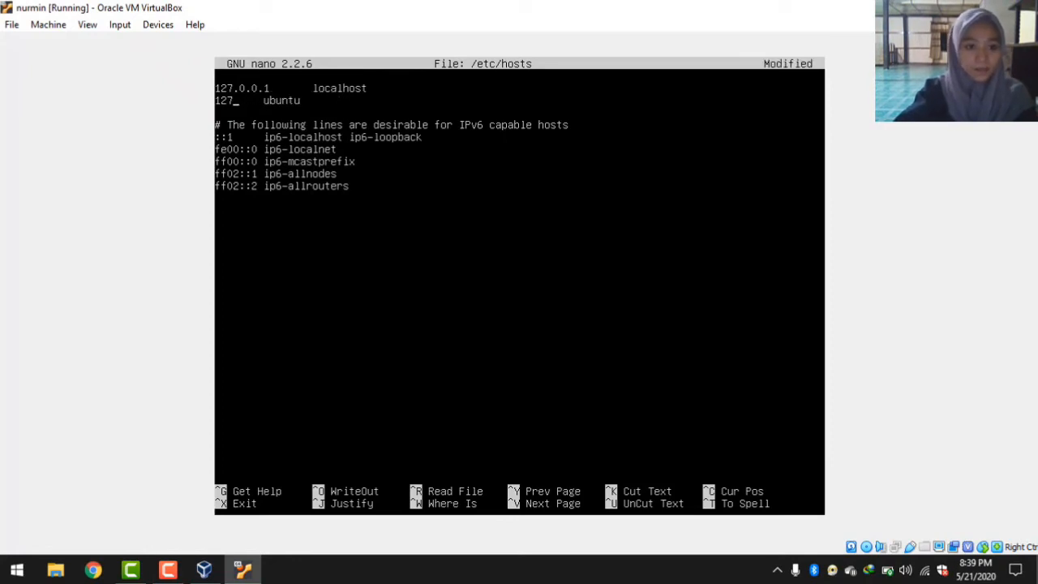
key("BackSpace")
key("BackSpace")
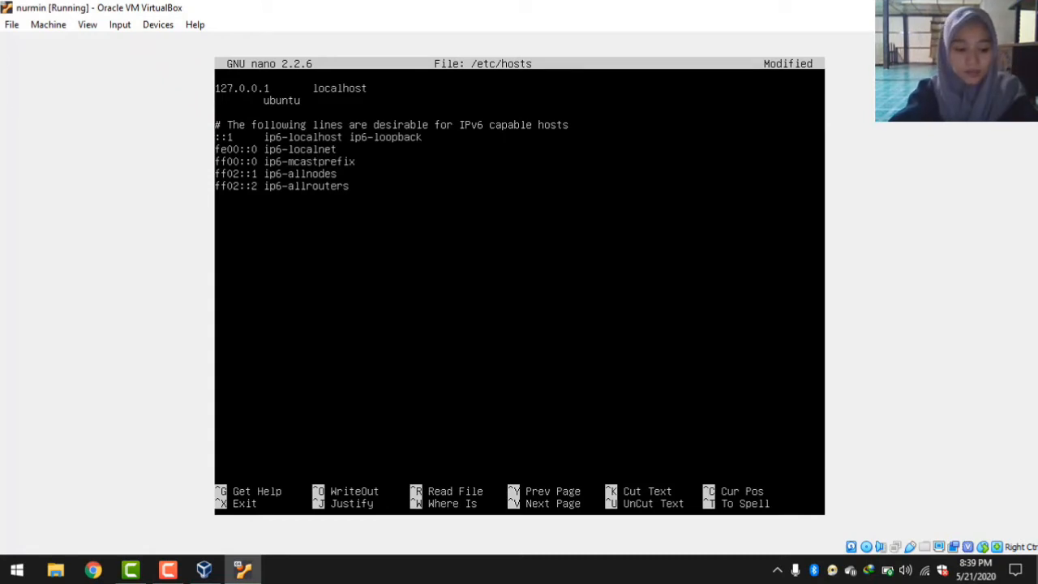
type("192     ")
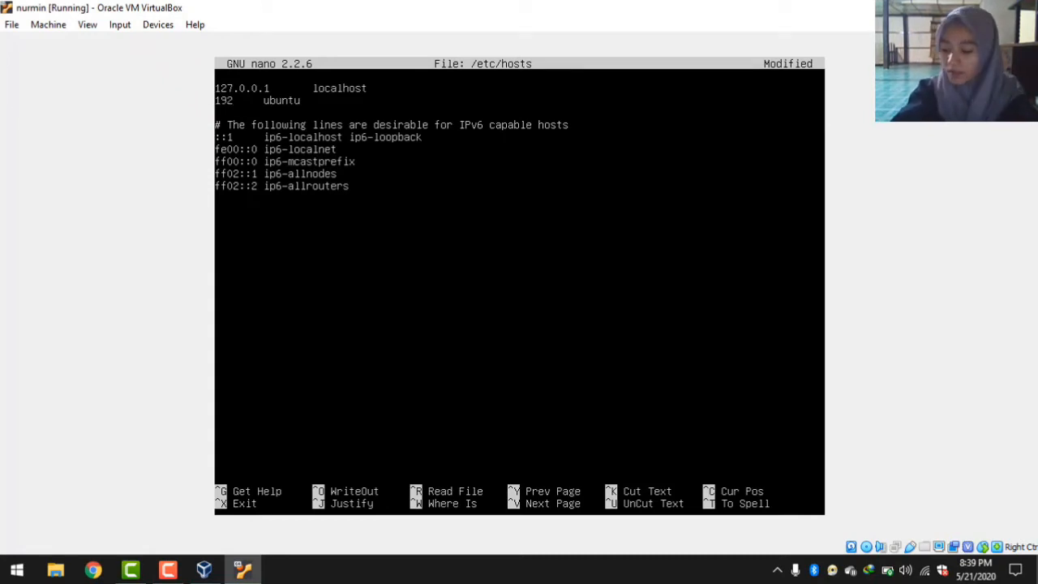
type(".1")
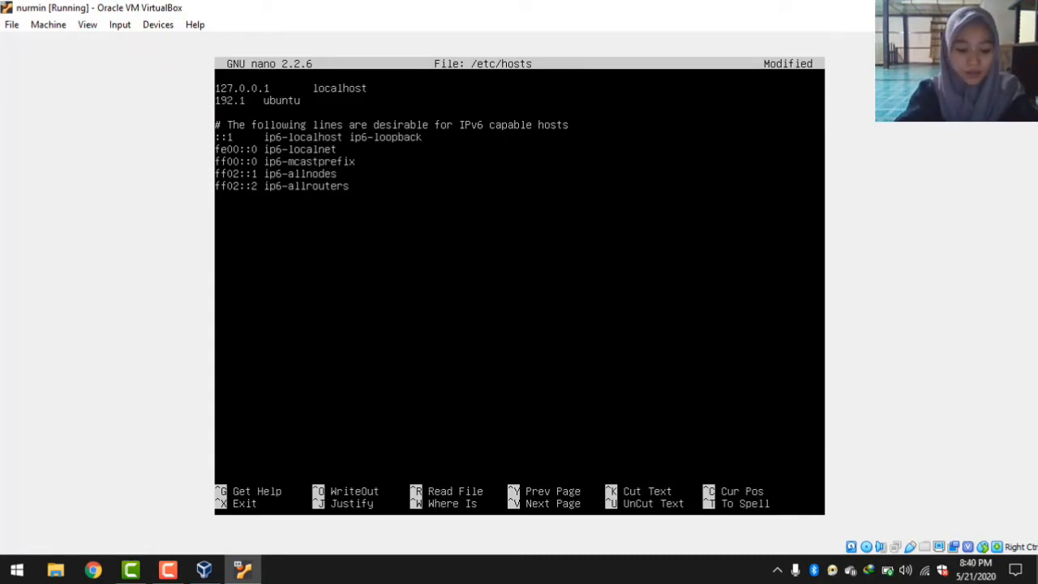
type("68")
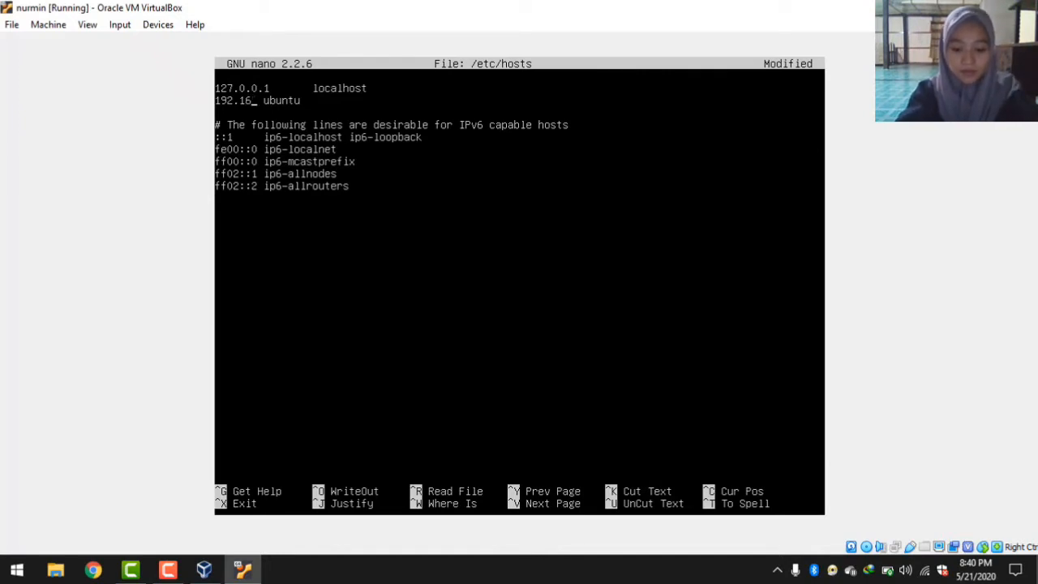
type(".")
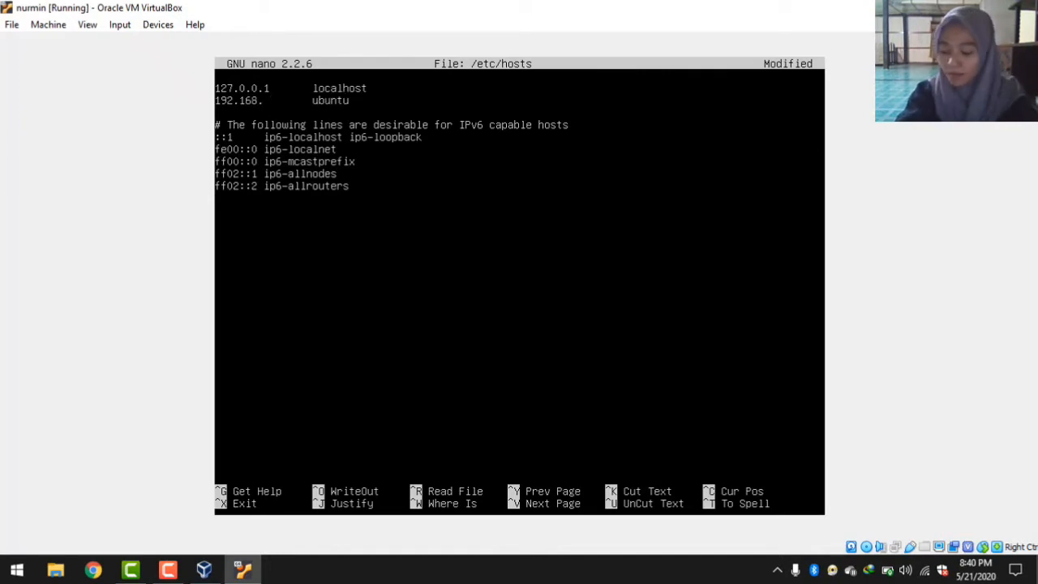
type("56.")
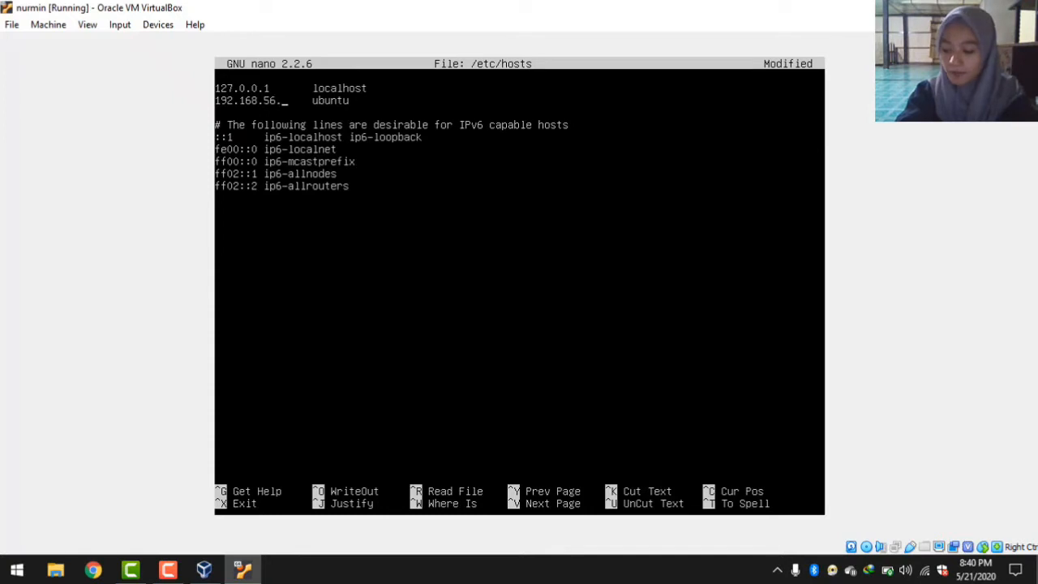
type("115")
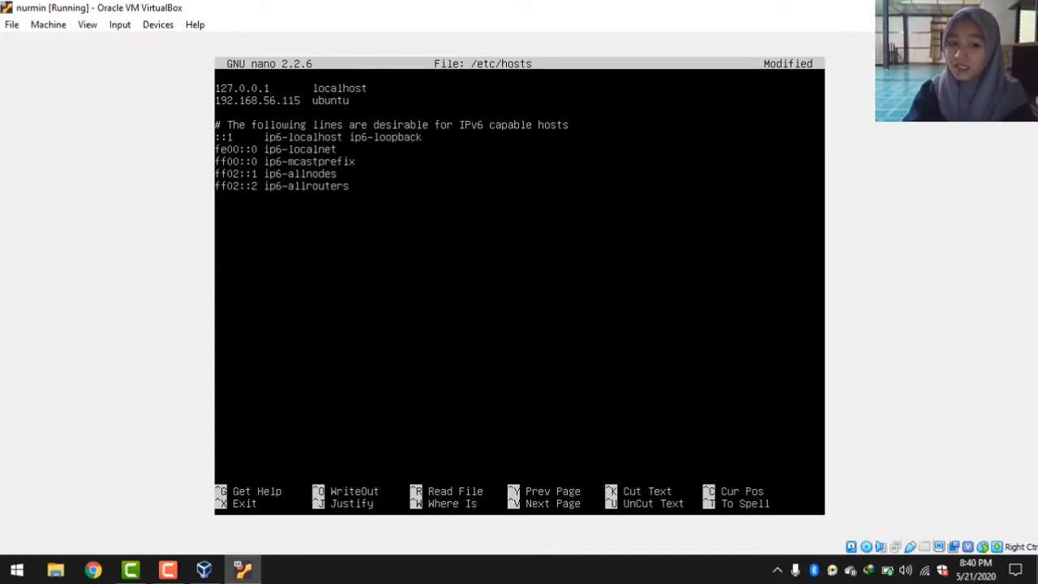
- Replace the hostname ubuntu on the 192.168.56.115 line with nurmin.odet.com
key("Right")
key("Right")
key("Right")
key("Right")
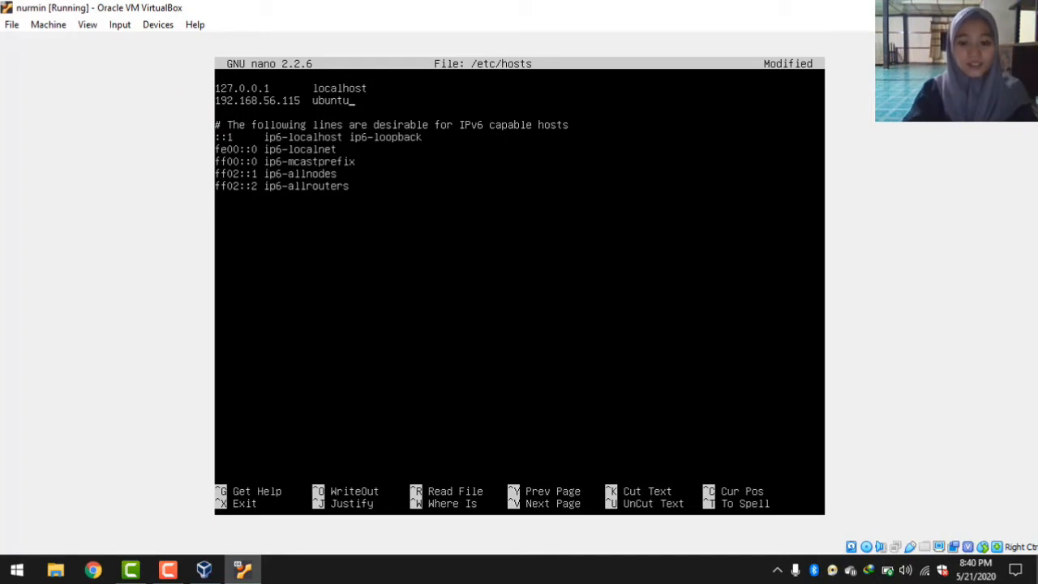
key("BackSpace")
key("BackSpace")
key("BackSpace")
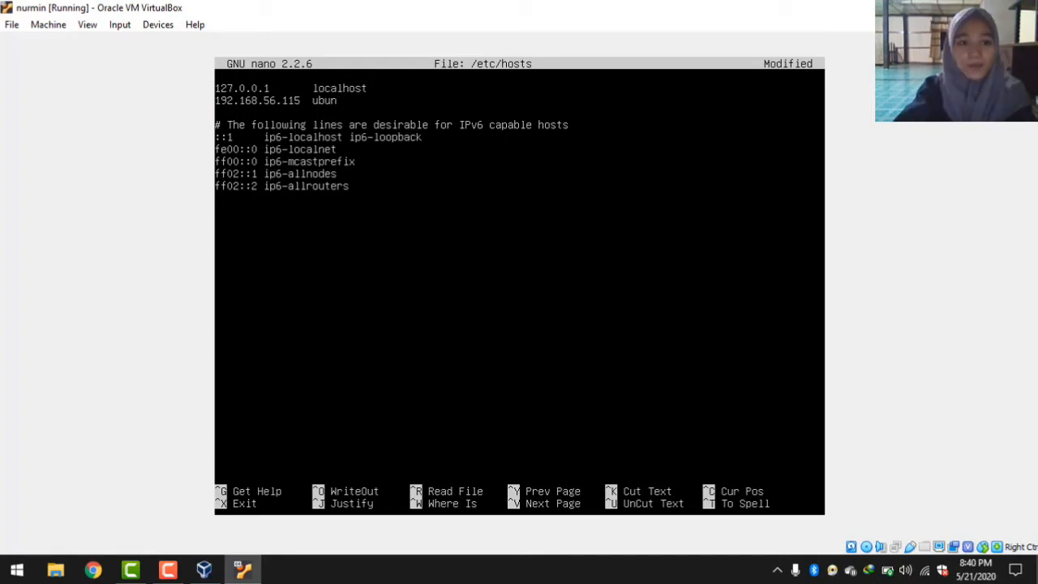
key("BackSpace")
key("BackSpace")
key("BackSpace")
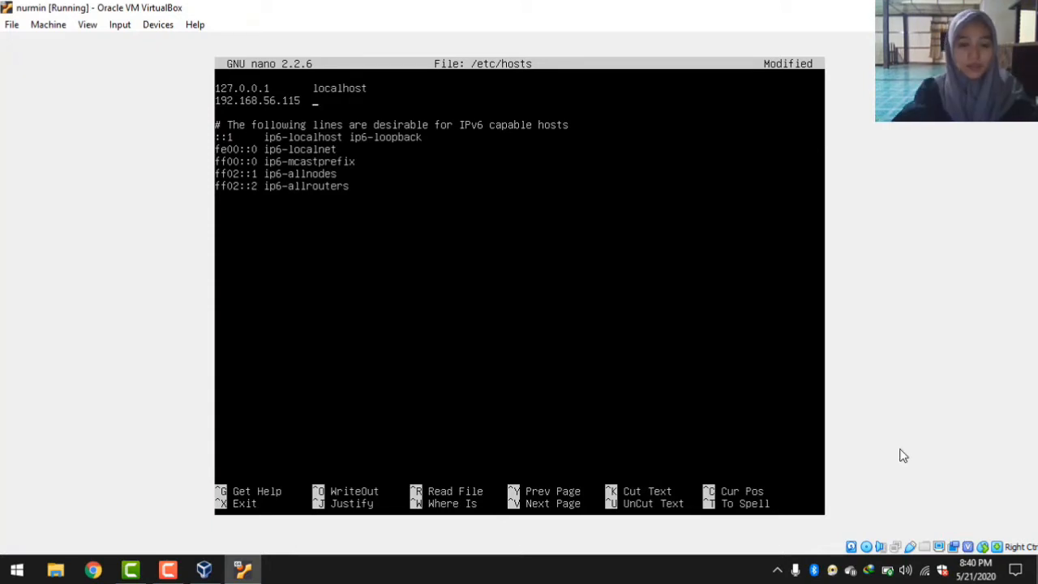
type("nurmi")
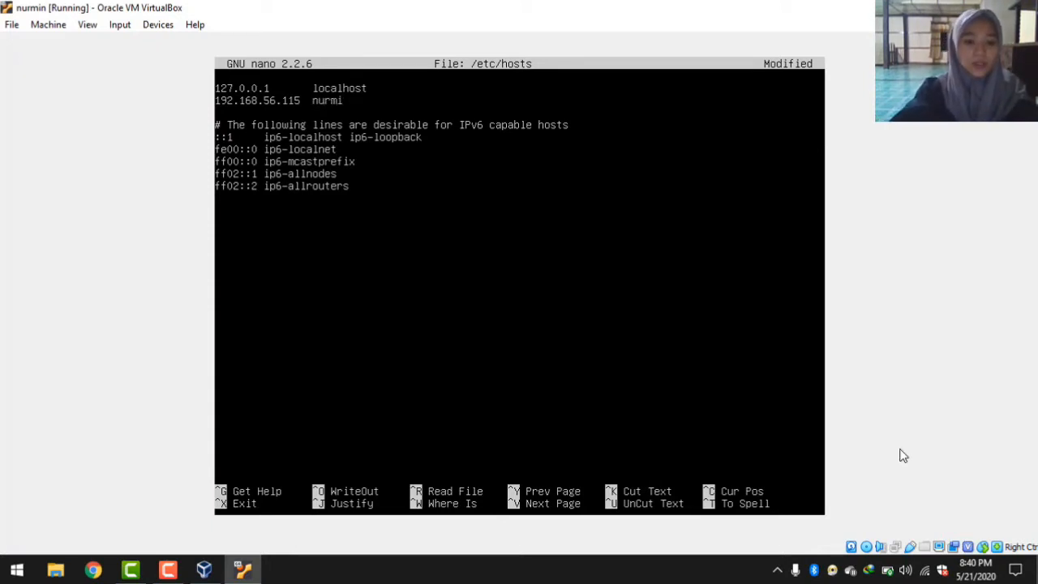
type("n")
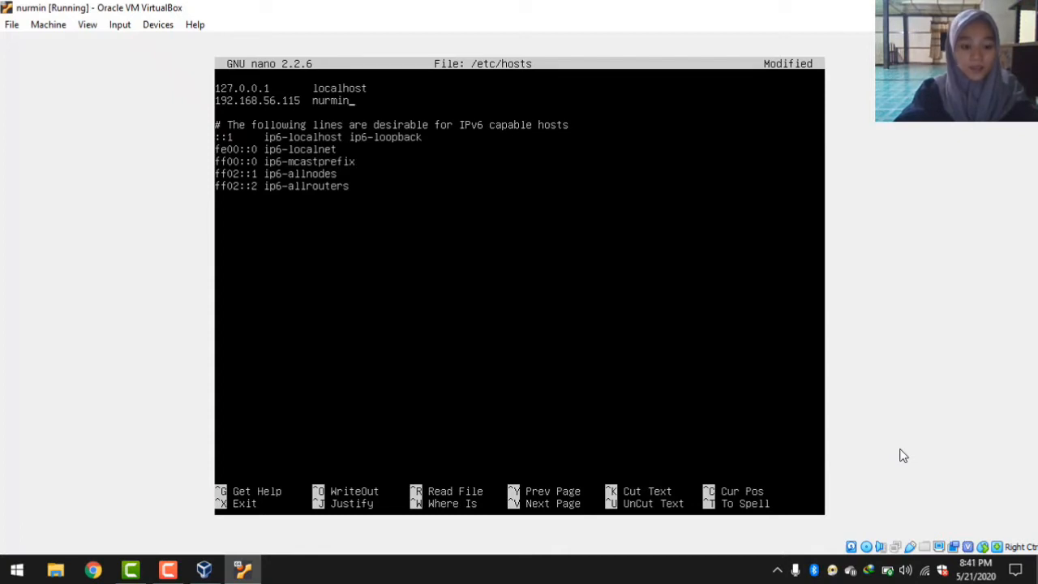
type(".")
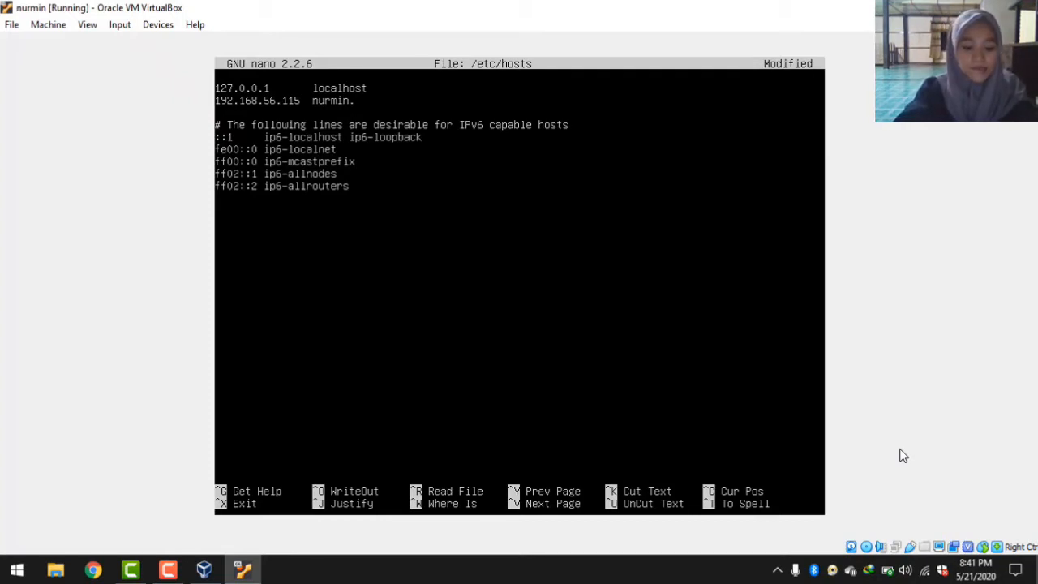
type(" odet.co")
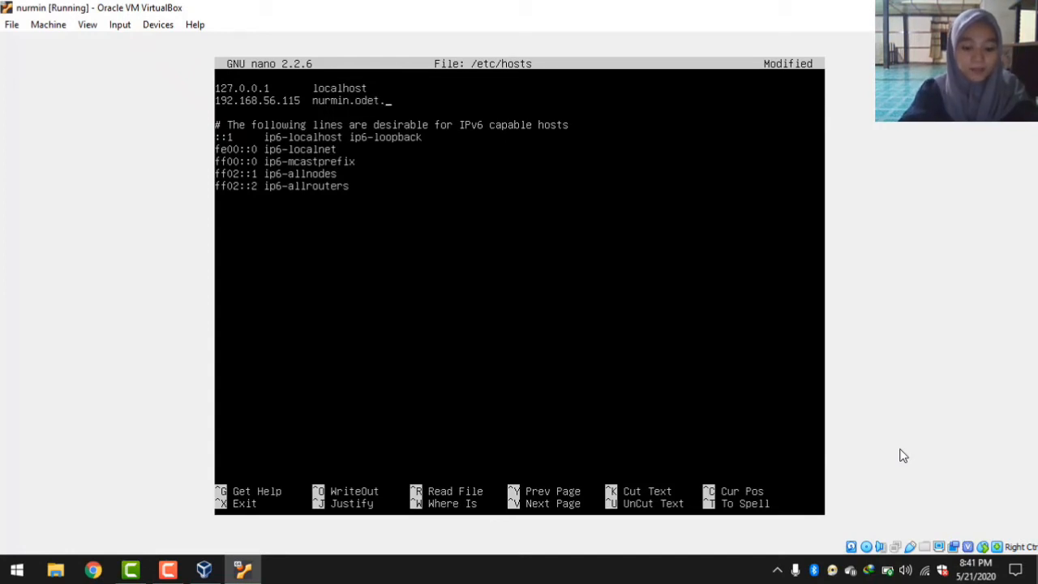
type("m")
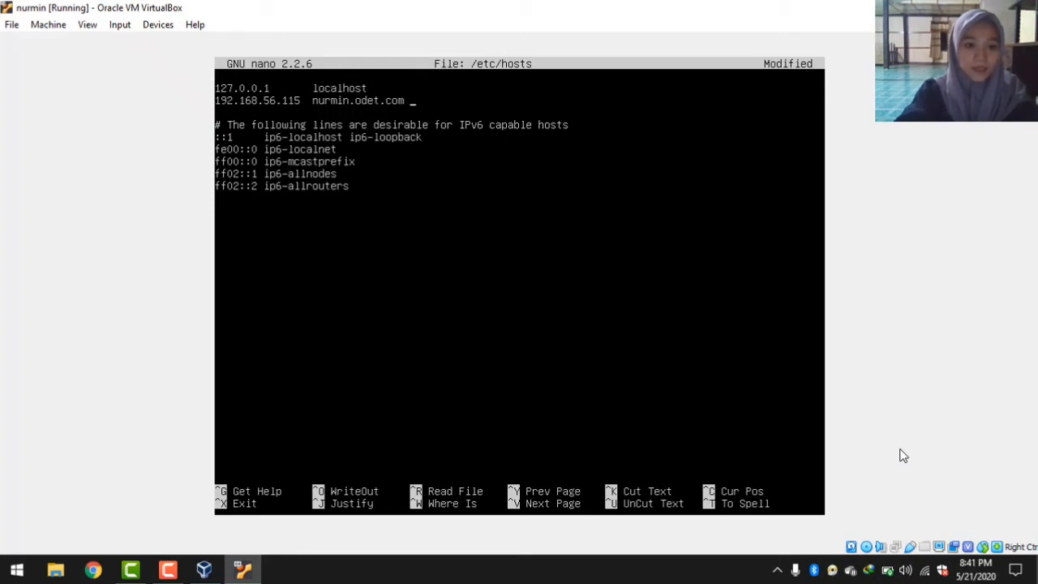
- Add the tab-separated short alias nurmin after nurmin.odet.com on the 192.168.56.115 line
type(" nu")
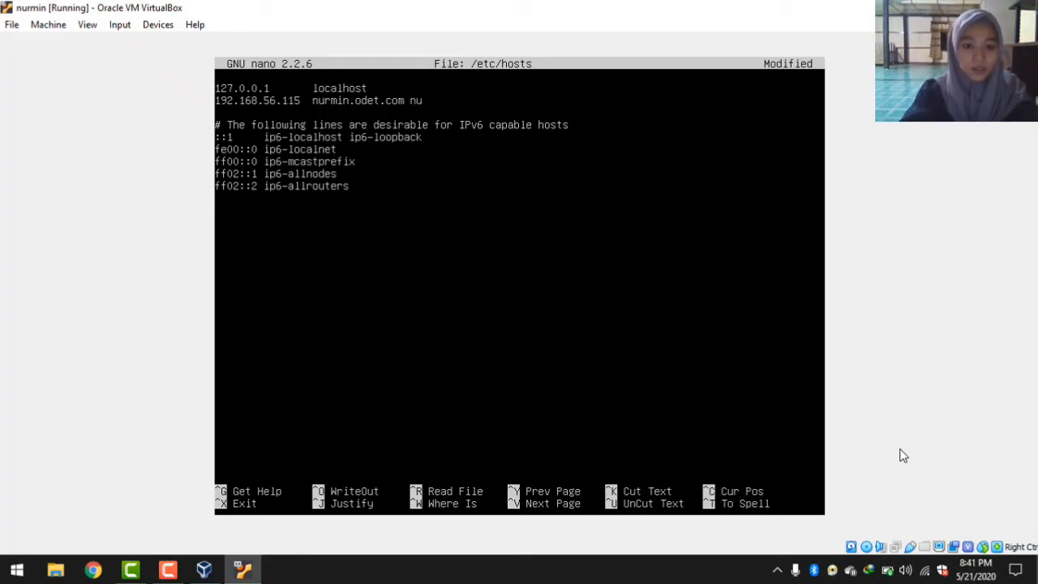
key("BackSpace")
key("BackSpace")
key("BackSpace")
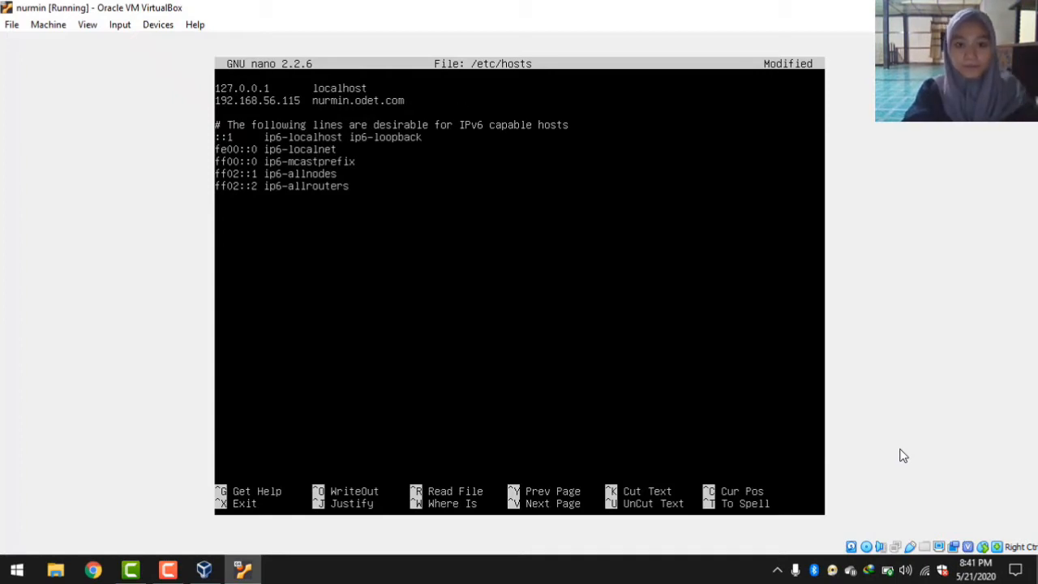
key("Tab")
type("nurmin")
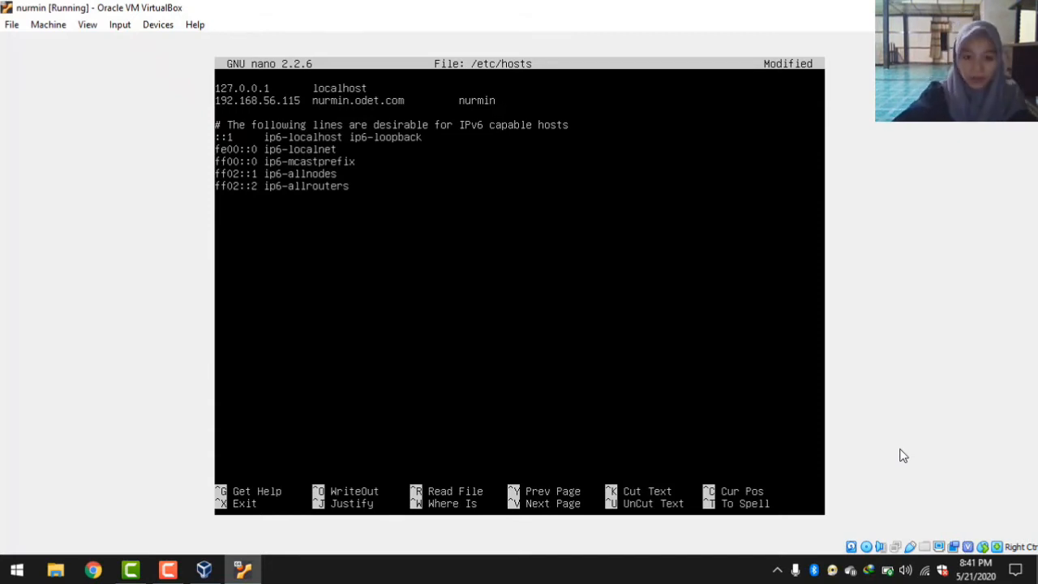
key("Return")
key("BackSpace")
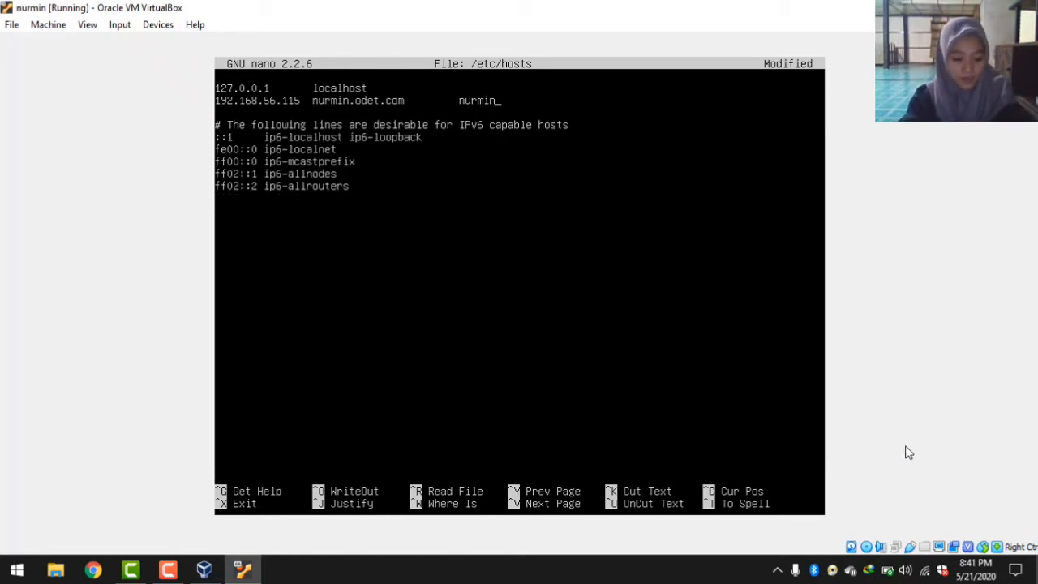
- Save the changes to /etc/hosts under the same file name and exit nano
key("ctrl+x")
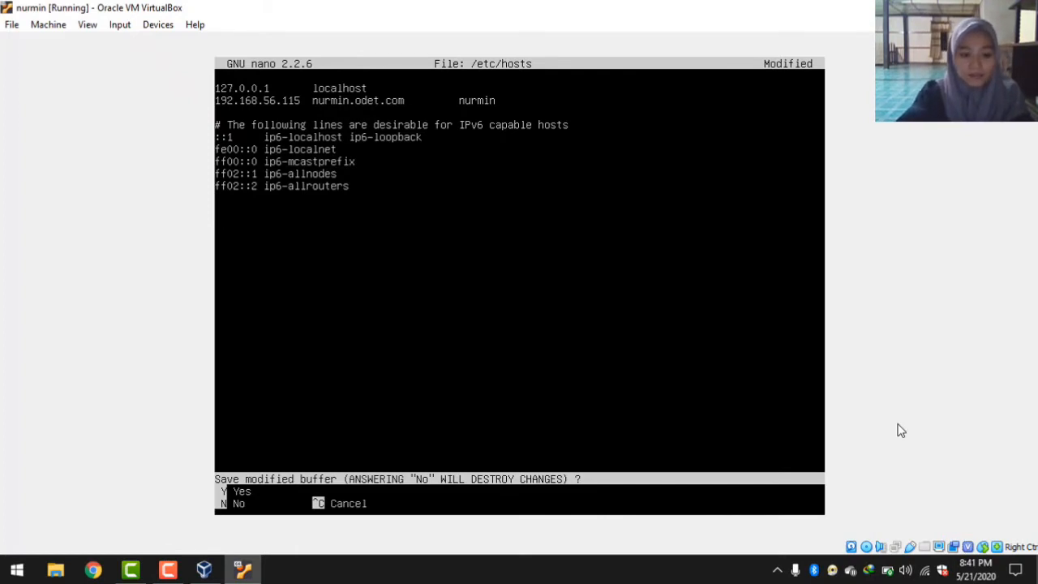
key("y")
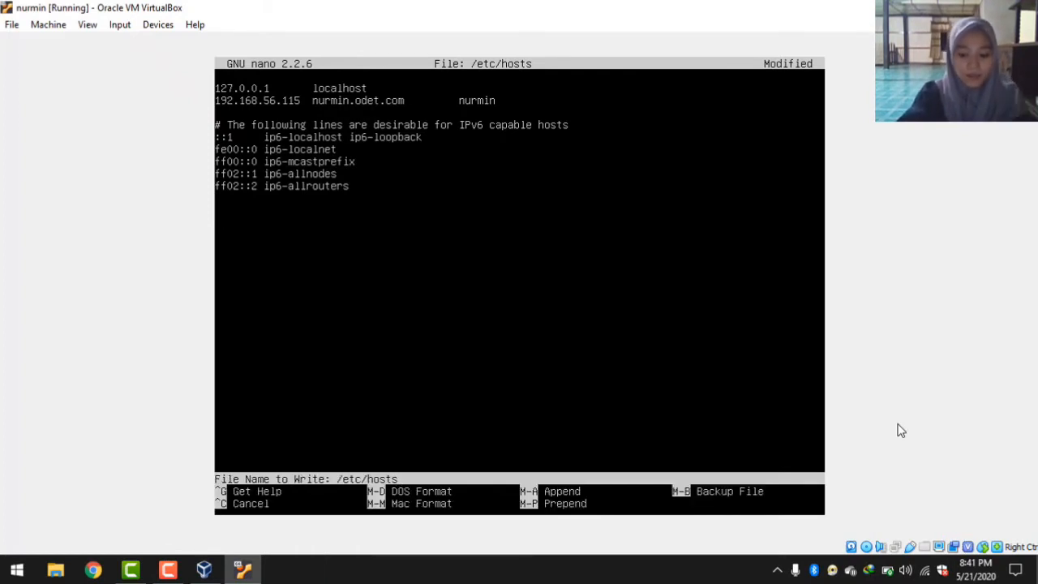
key("Return")
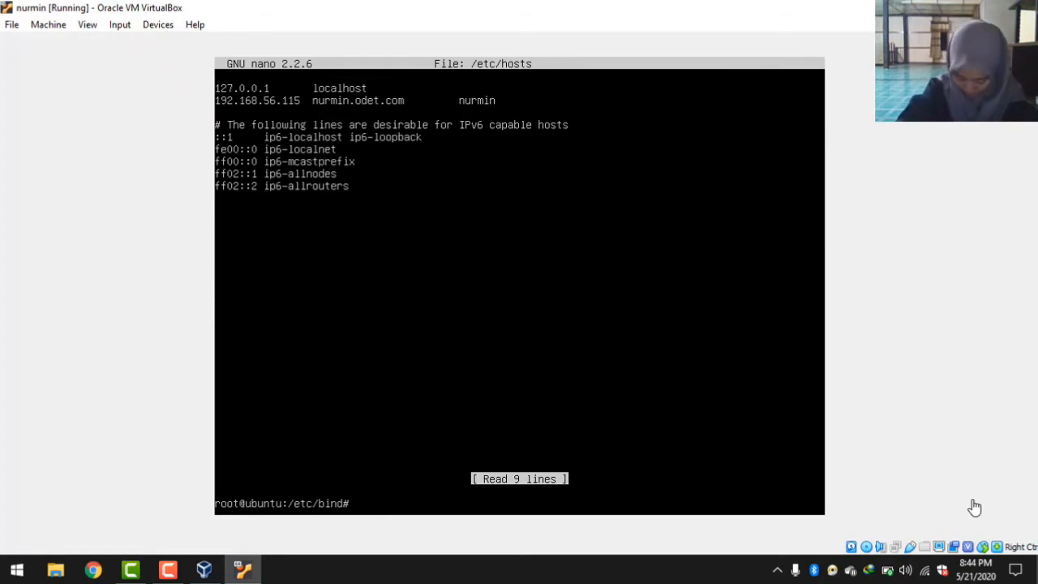
- Open the /etc/resolv.conf file for editing in nano
type("nan")
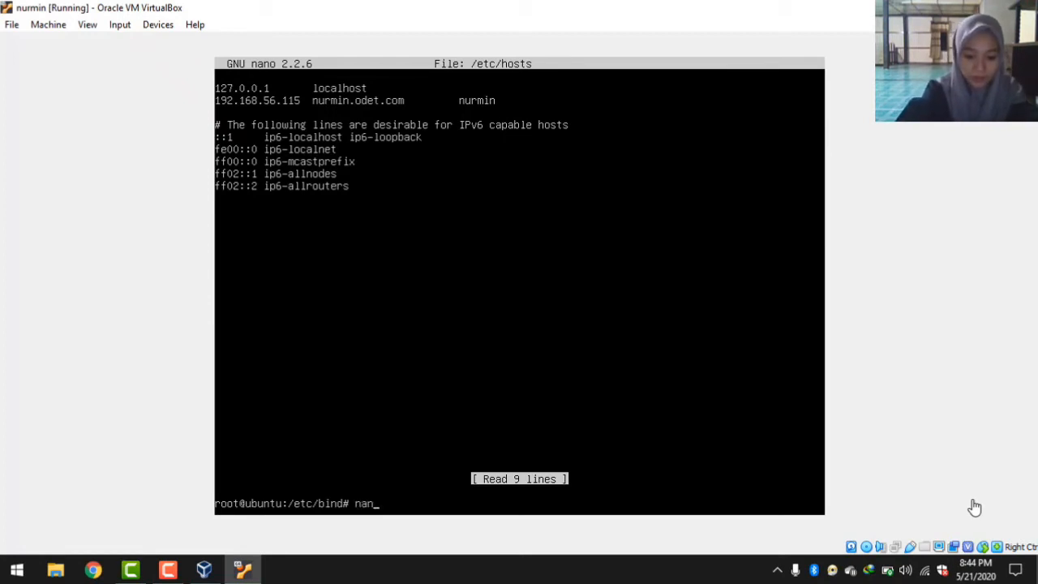
type("o")
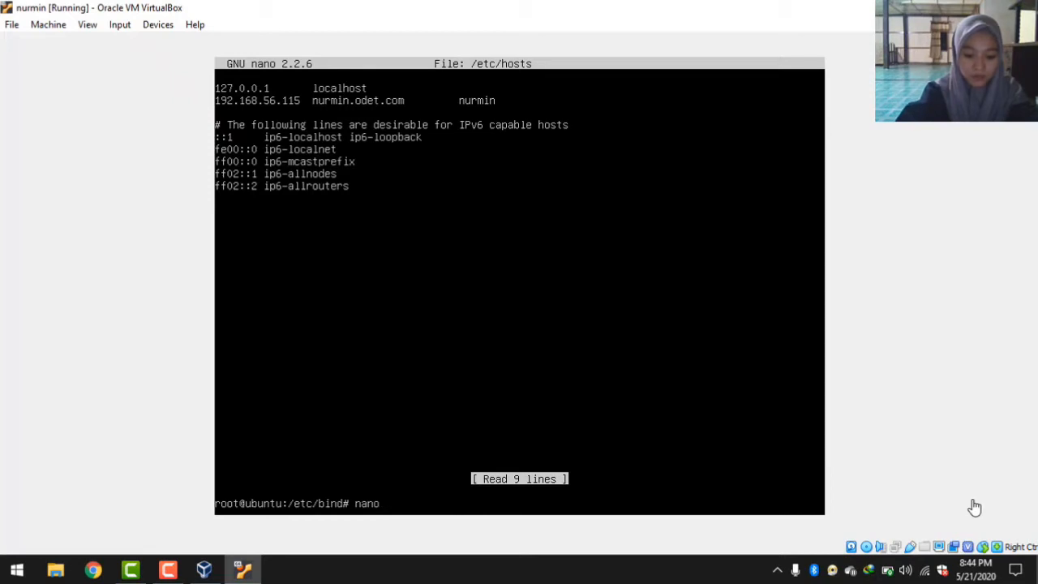
type(" /e")
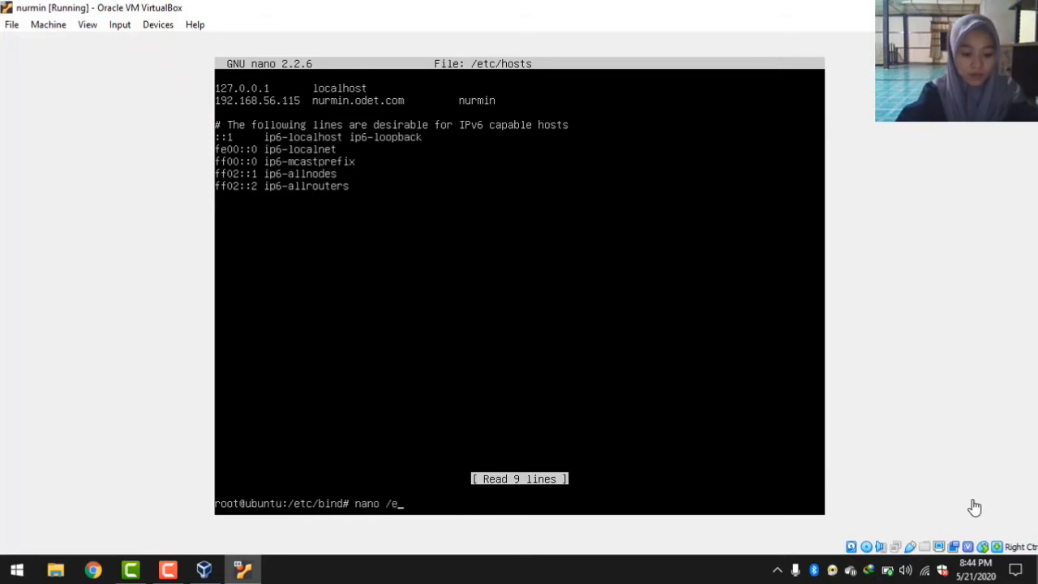
type("tc/")
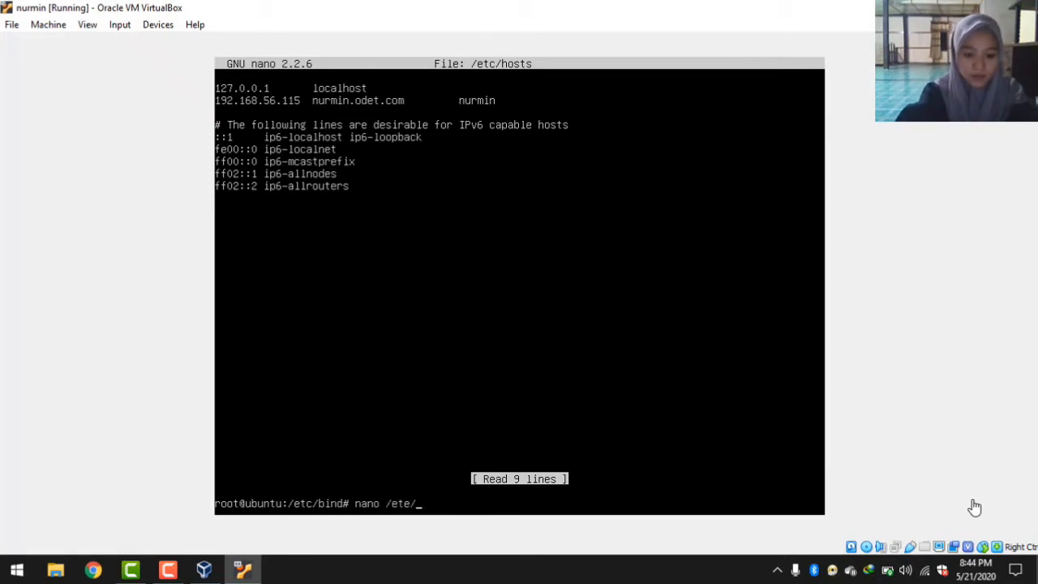
key("BackSpace")
key("BackSpace")
type("c")
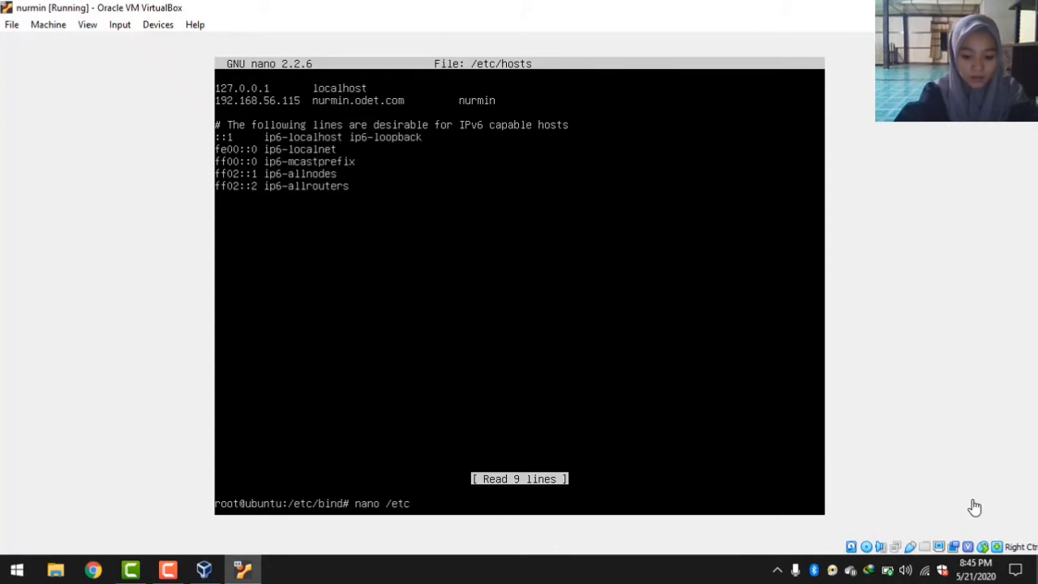
type("/")
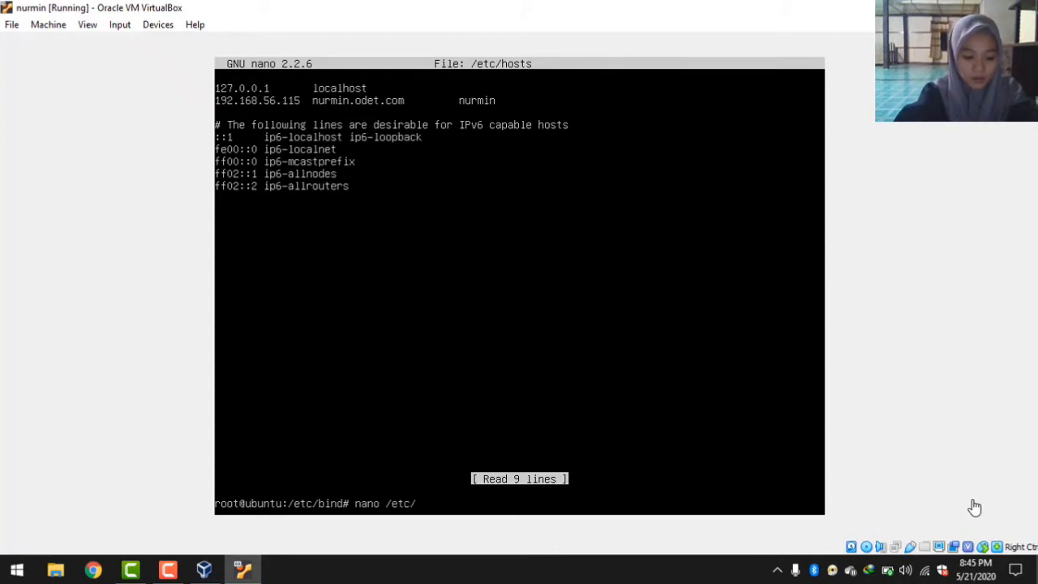
type("resolv.")
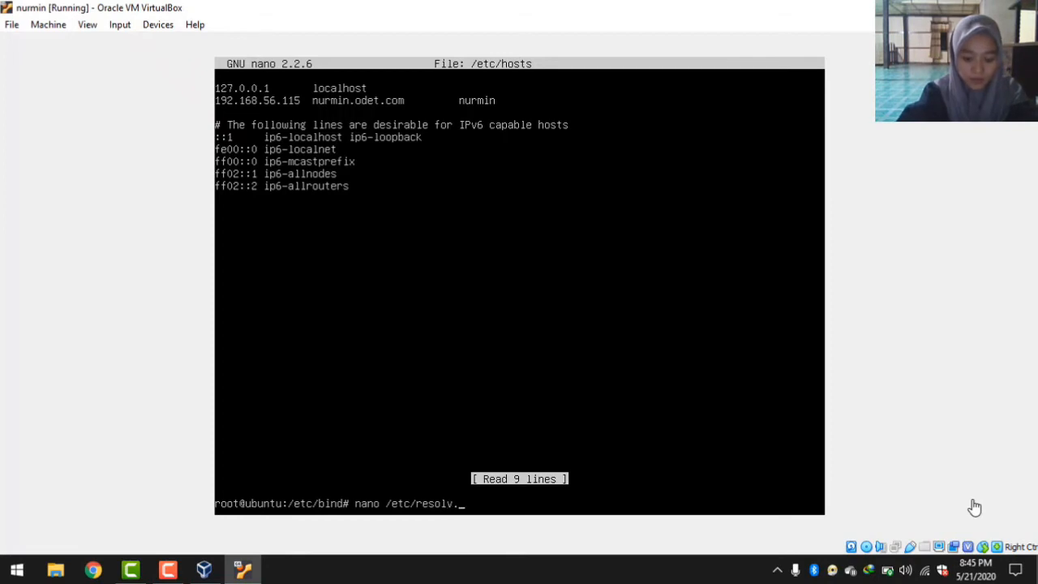
type("c")
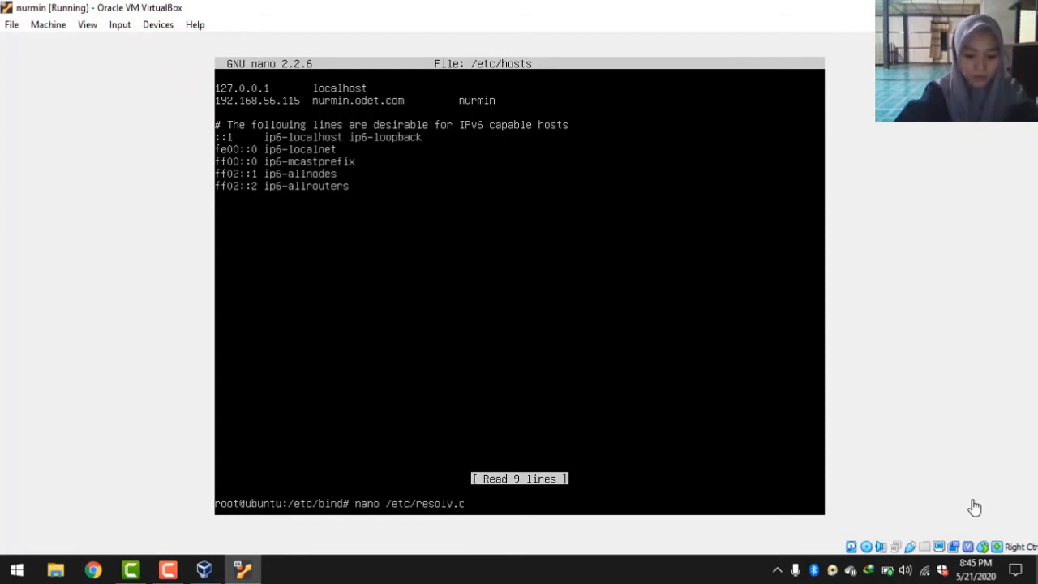
type("obf")
key("BackSpace")
key("BackSpace")
key("BackSpace")
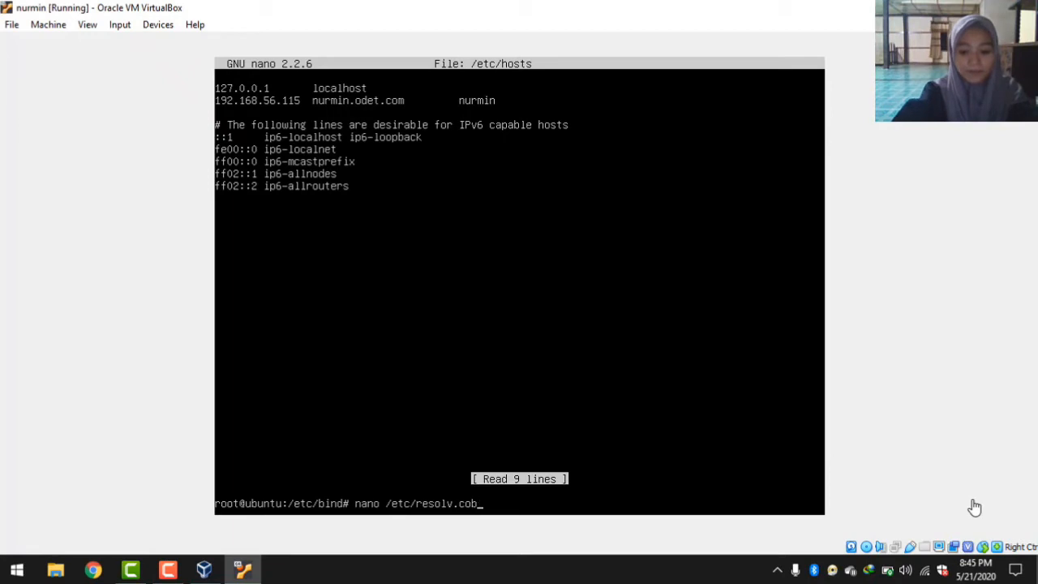
type("onf")
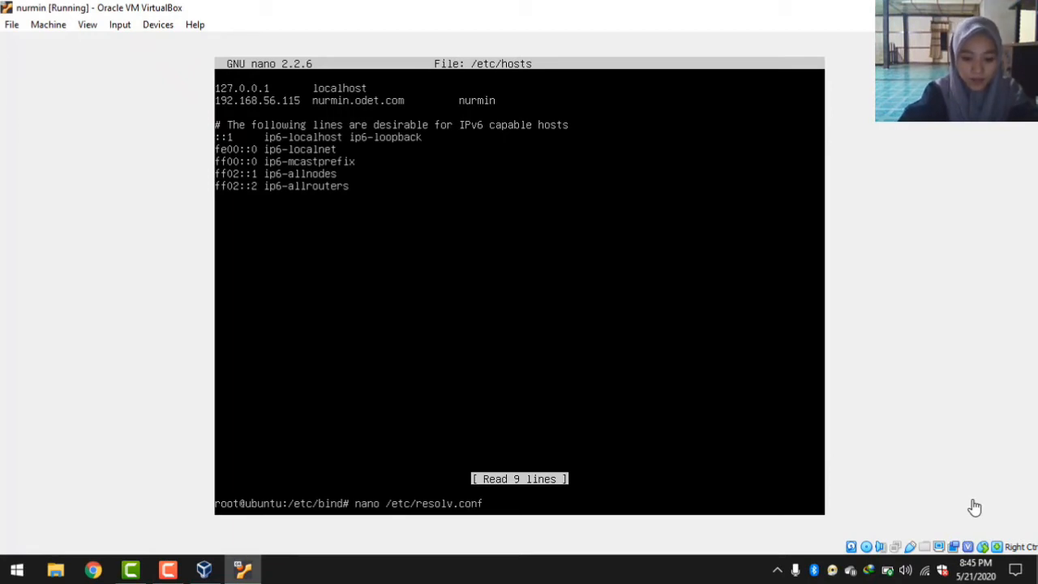
key("Return")
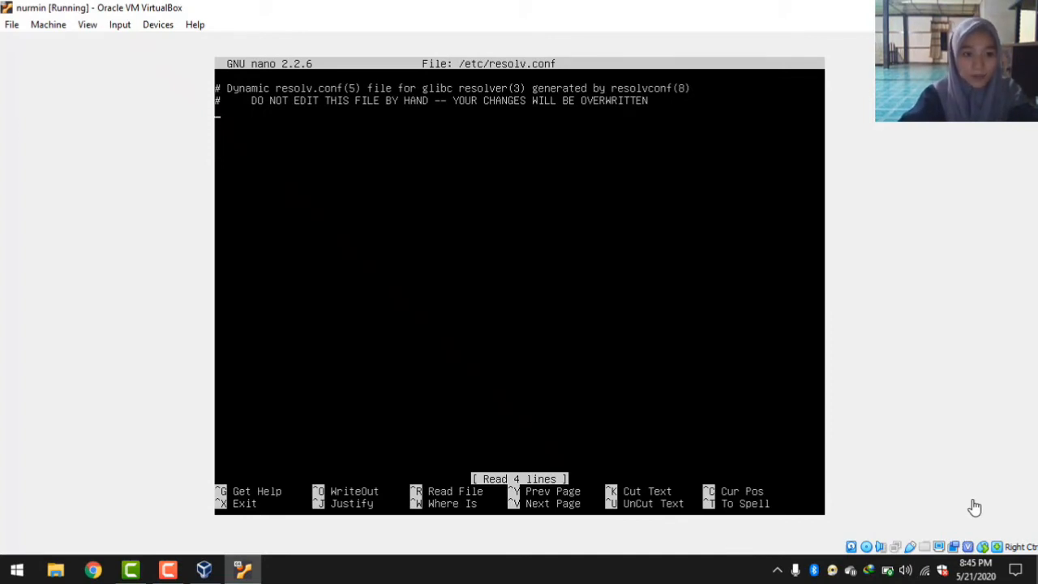
- Add the line nameserver 192.168.56.115 below the comments, leaving a blank line between them
key("Return")
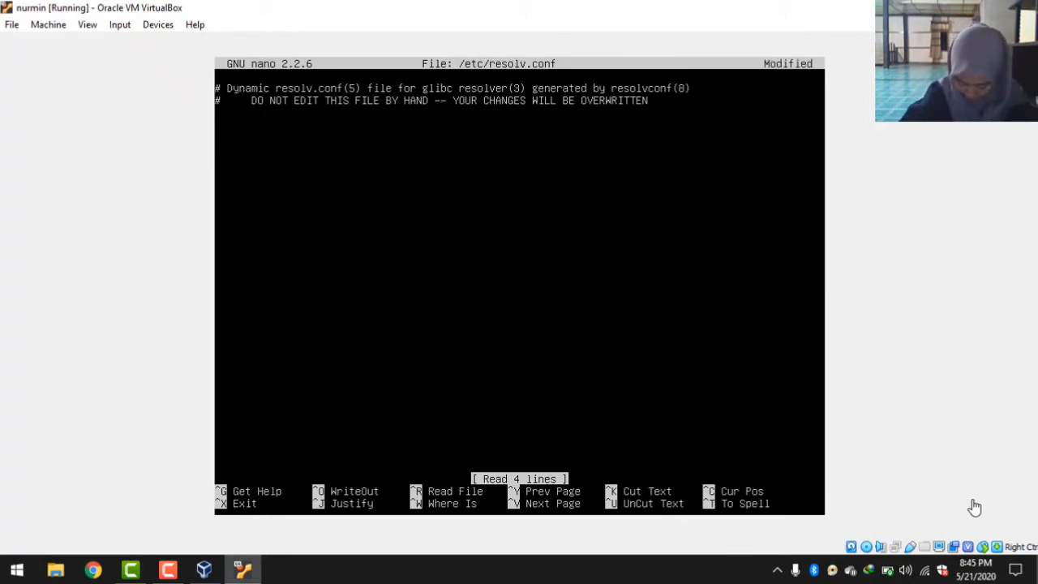
type("n")
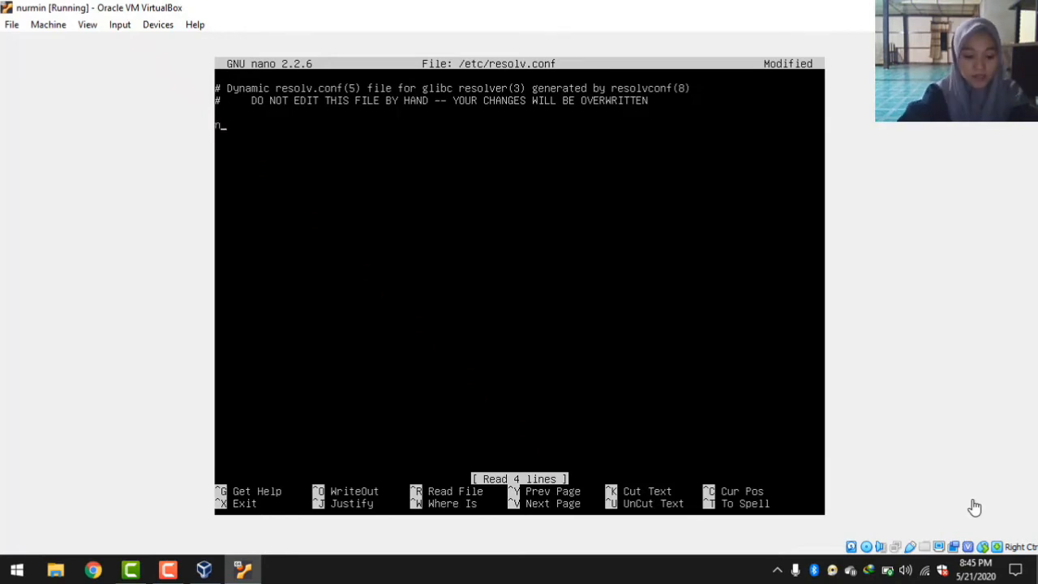
type("ame s")
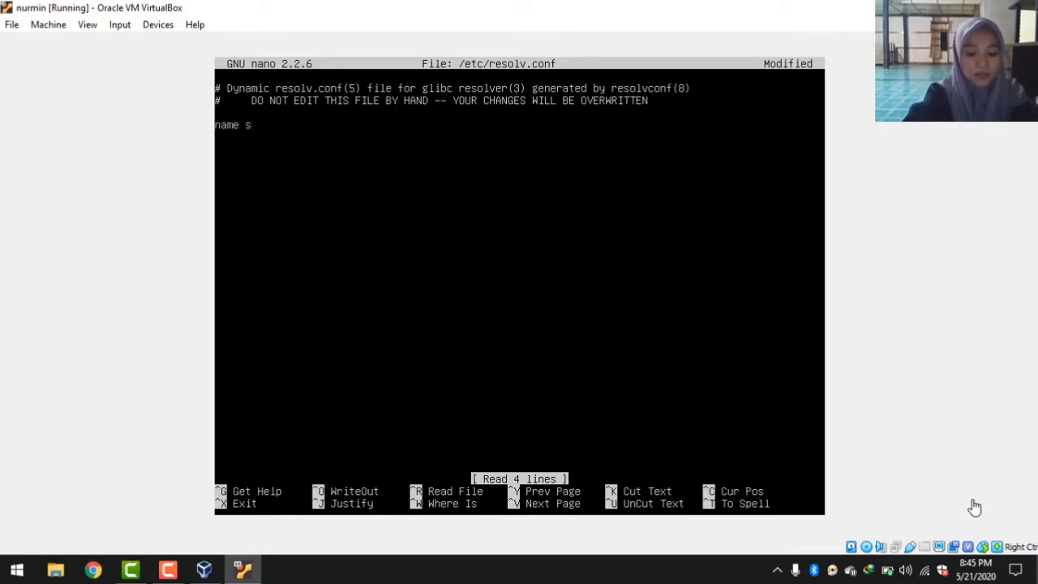
key("BackSpace")
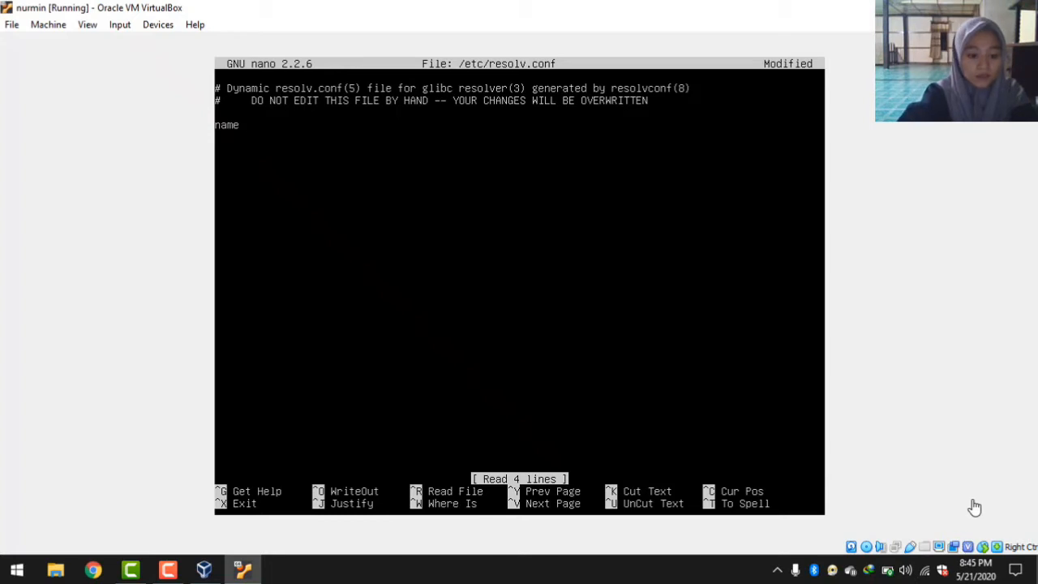
type("server")
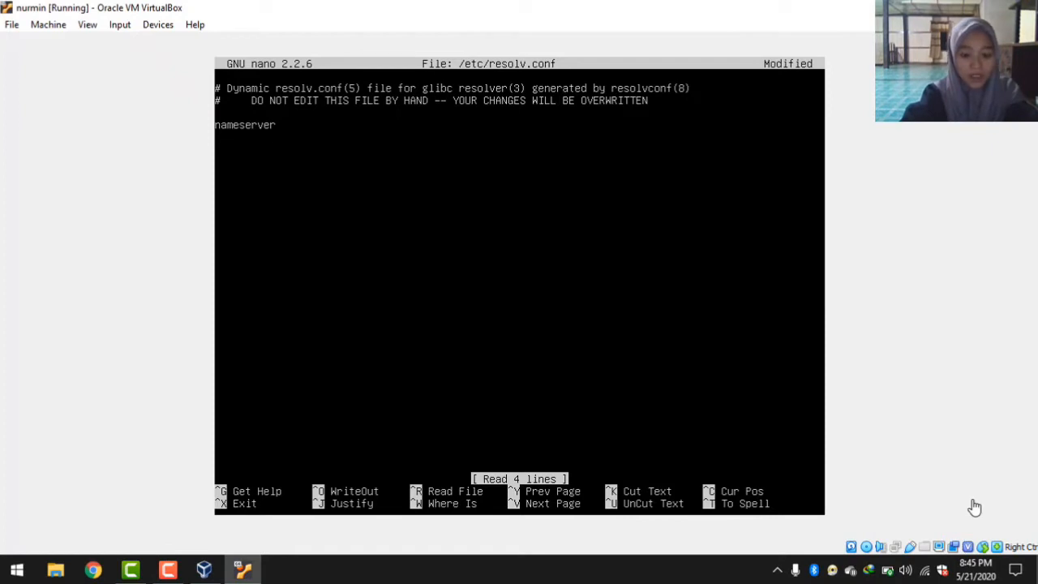
type("10")
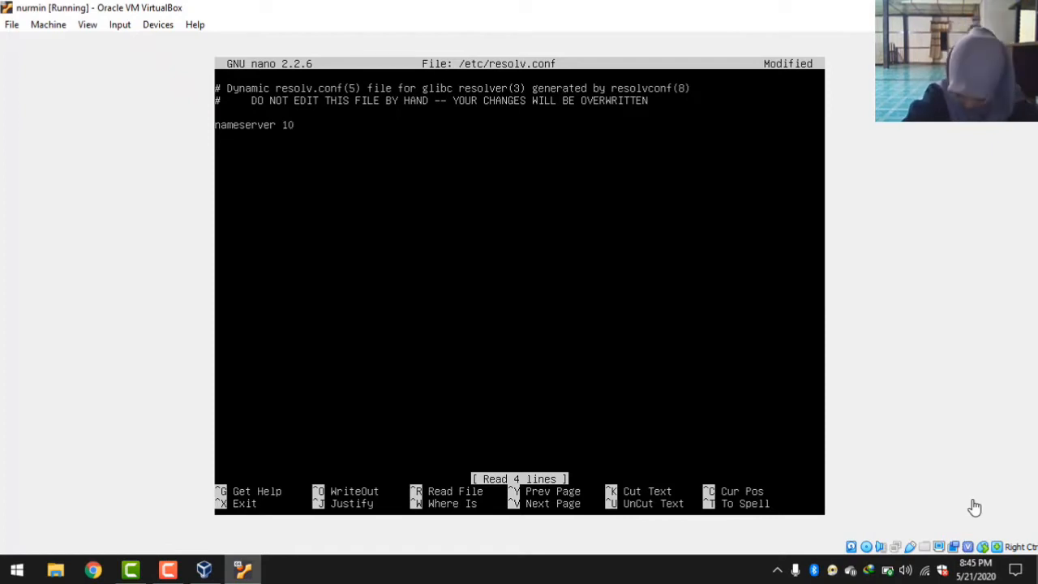
key("BackSpace")
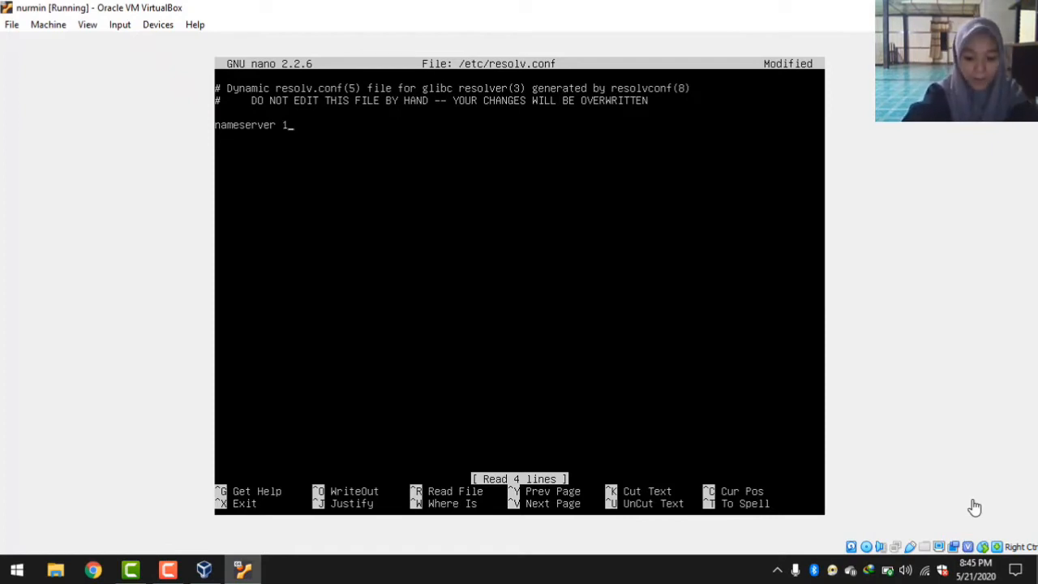
type("92")
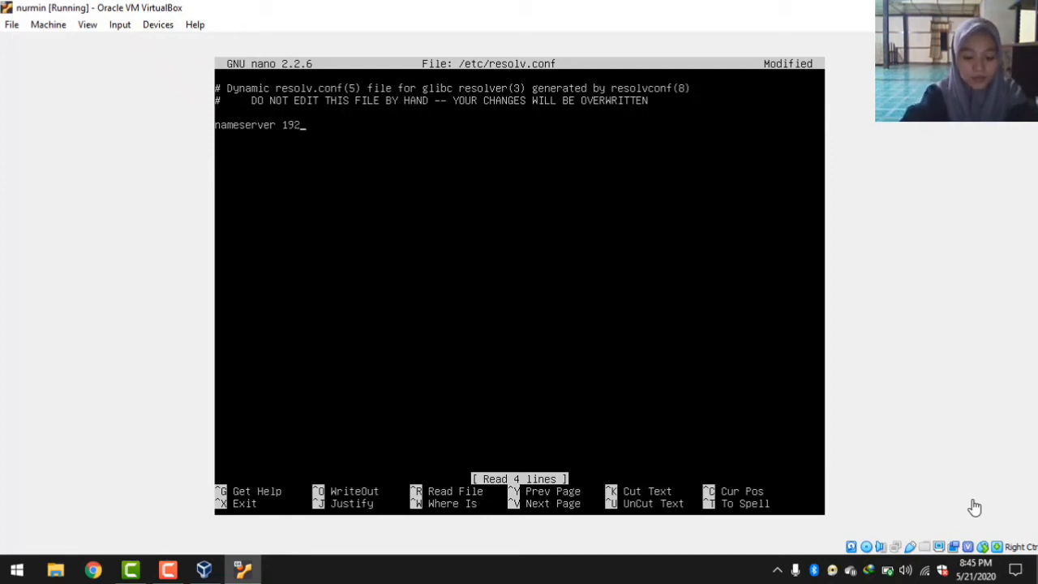
type(".1")
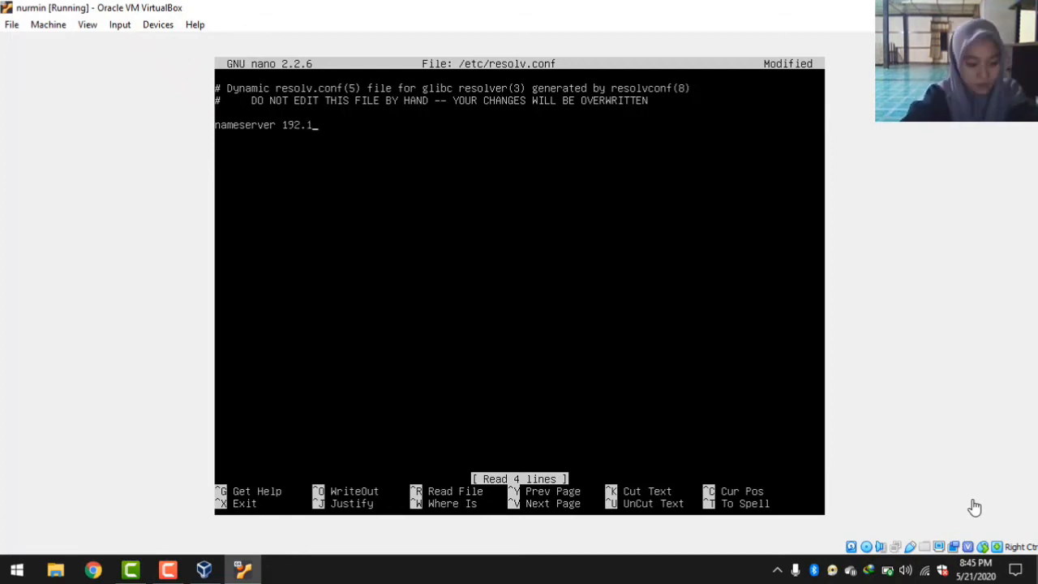
type("68")
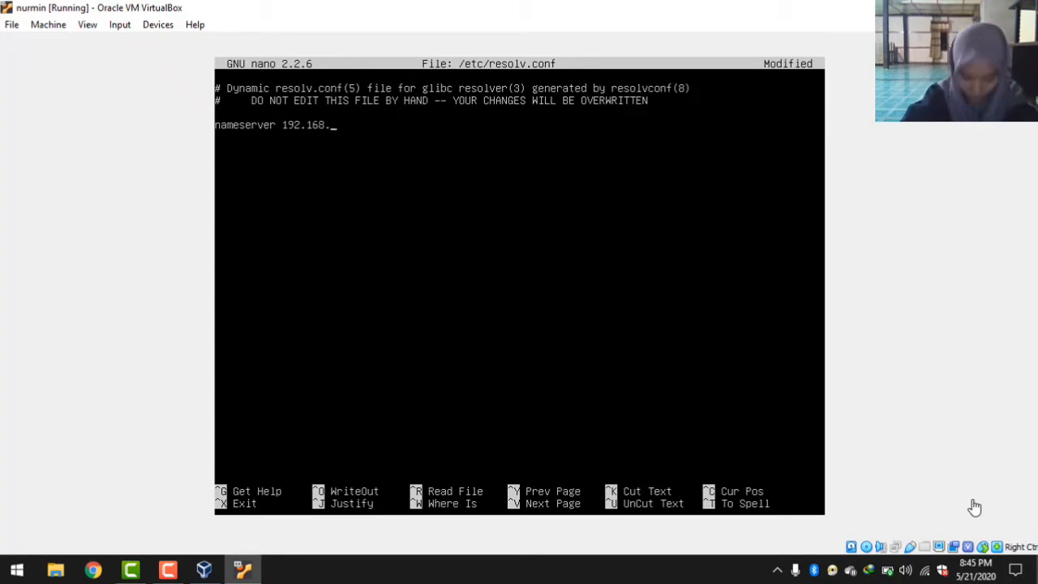
type(".5")
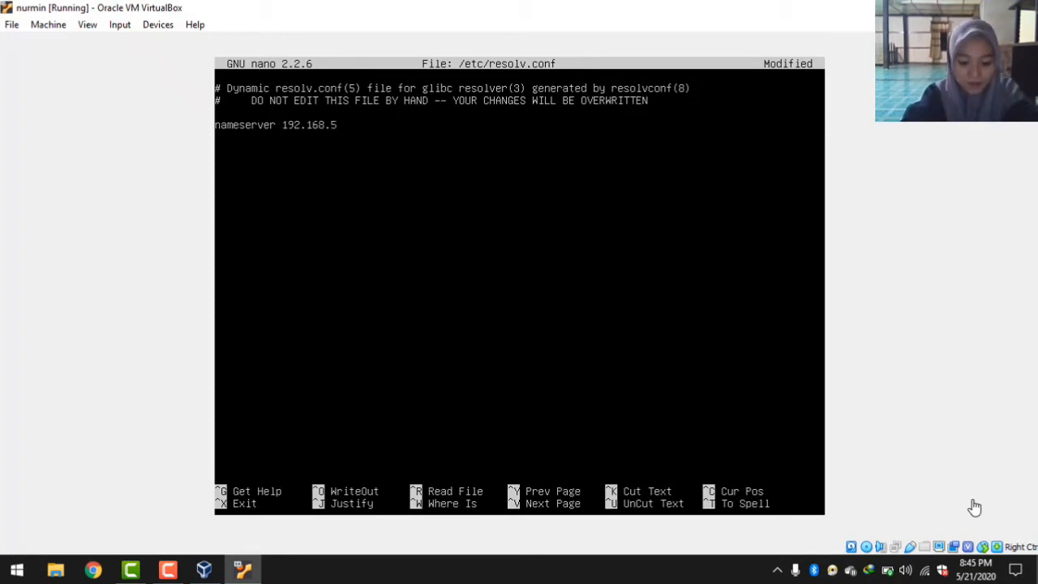
type("6.")
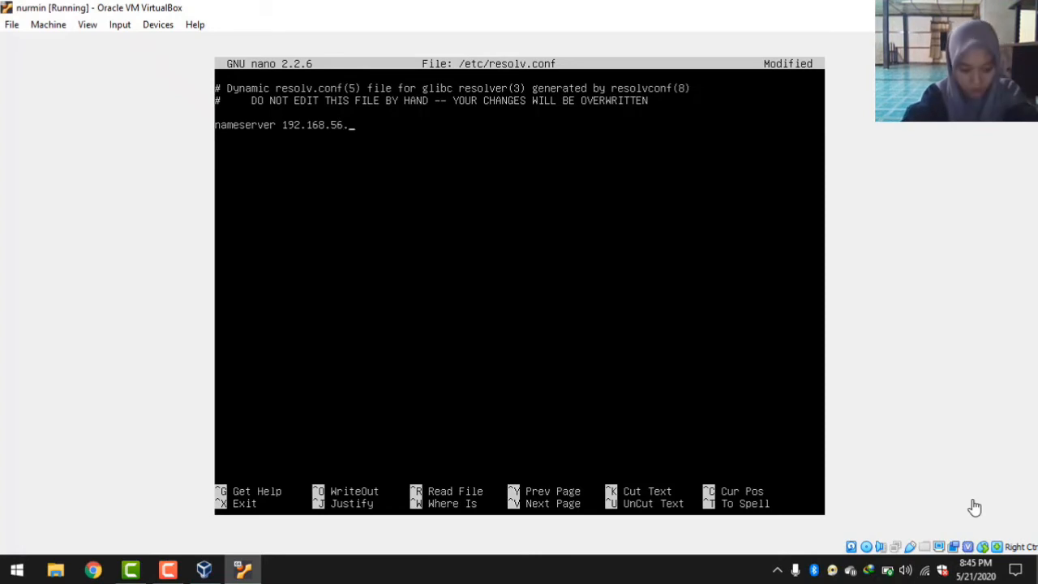
type("115")
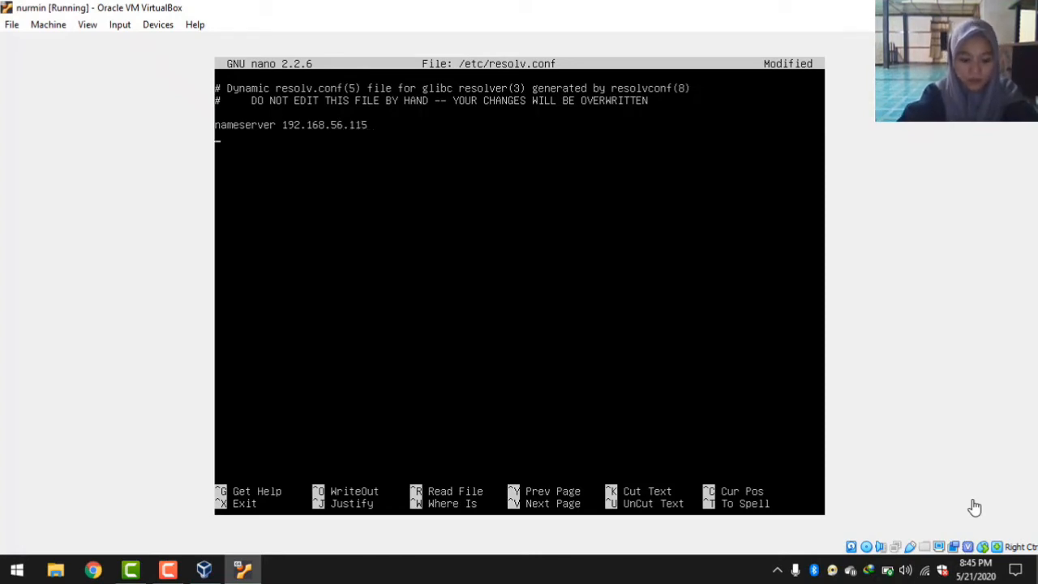
- Add the line search odet.com directly below the nameserver line
key("Return")
type("seace")
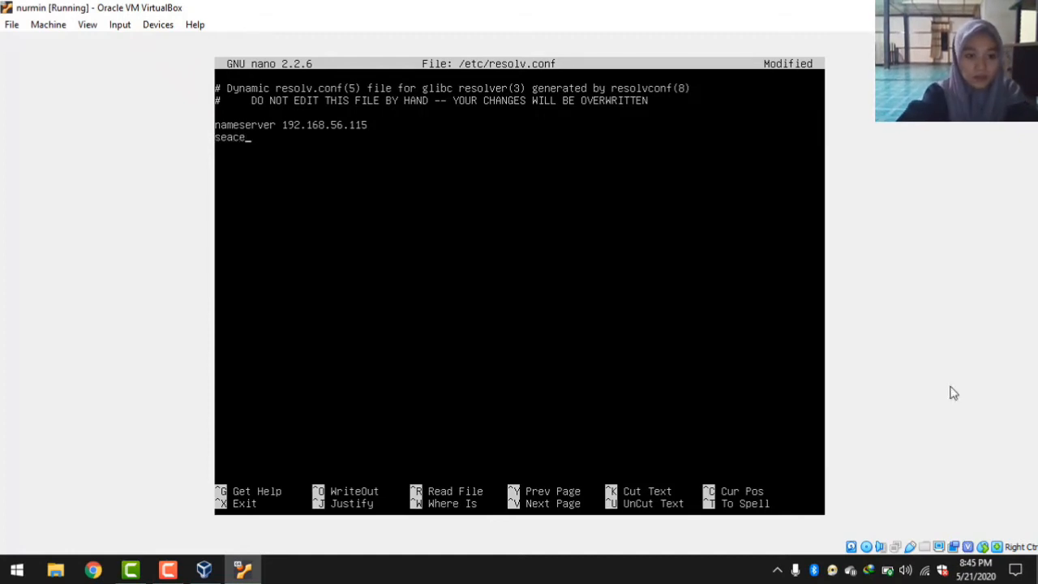
key("BackSpace")
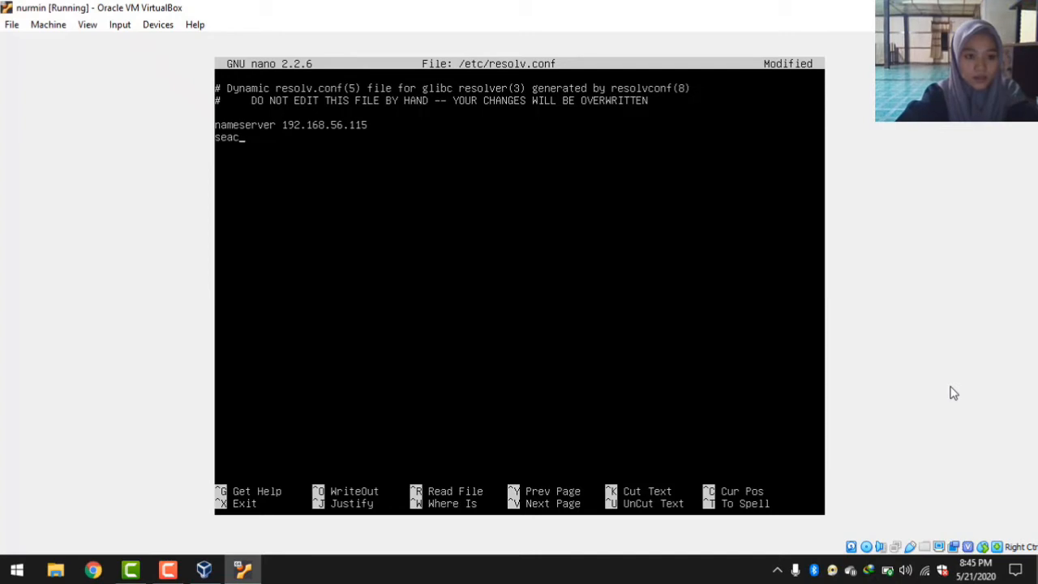
key("BackSpace")
type("rch")
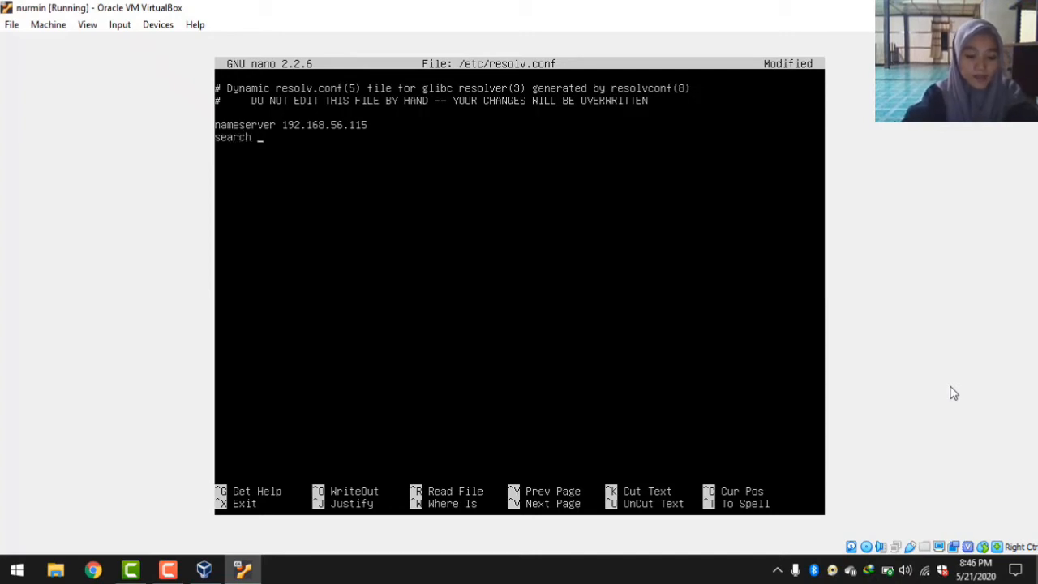
type(" odet.c")
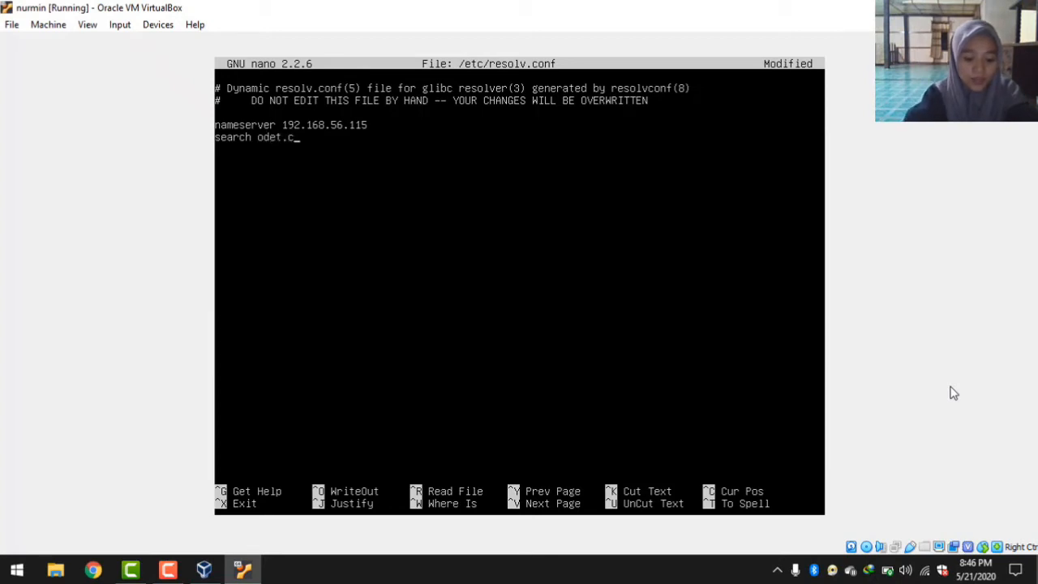
type("om")
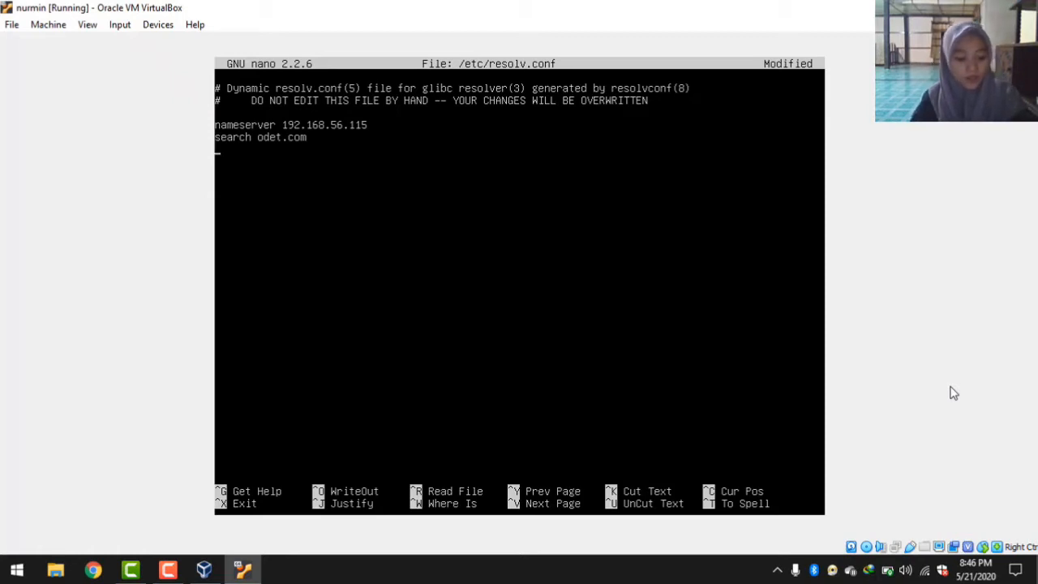
- Save the changes to /etc/resolv.conf under the same file name and exit nano
key("ctrl+x")
key("y")
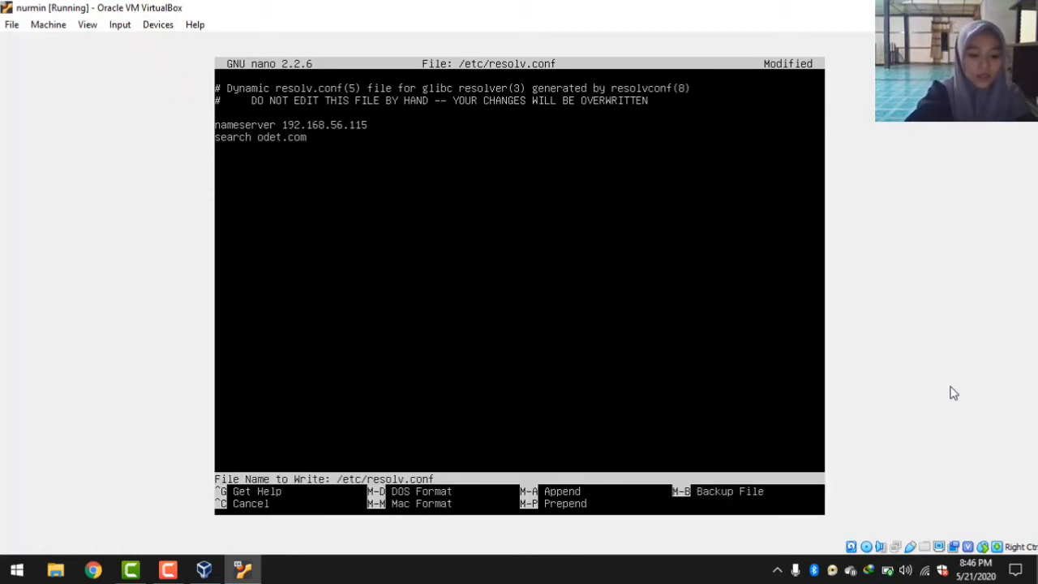
key("Return")
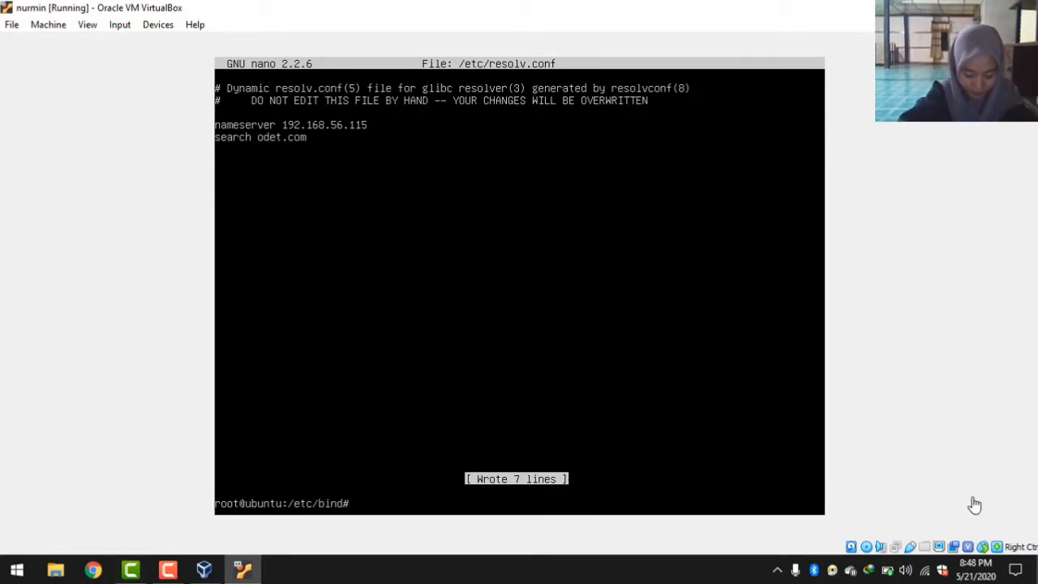
- Open the /etc/bind/named.conf.local file for editing in nano
type("nano")
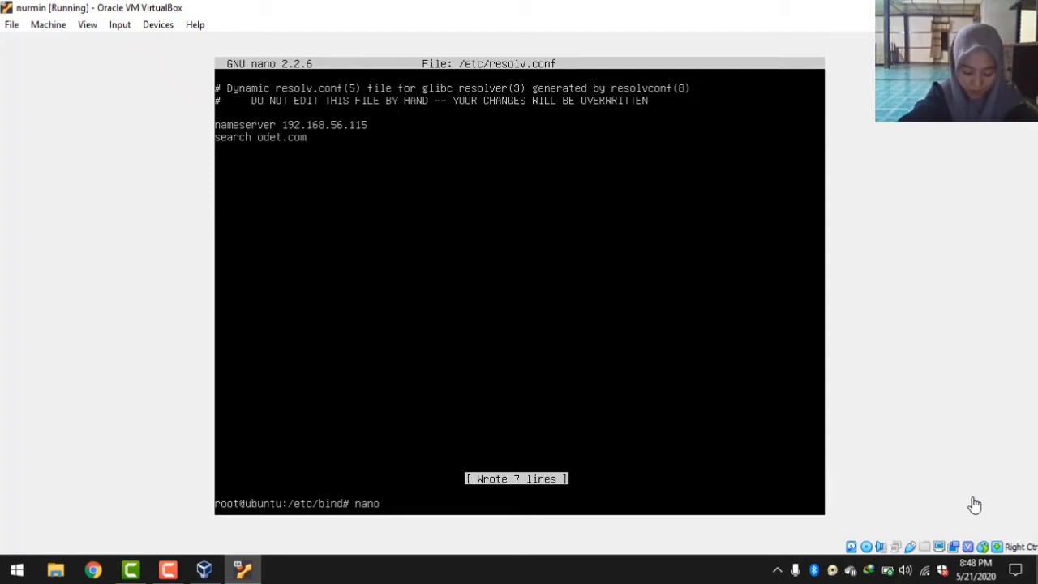
type(" /etc")
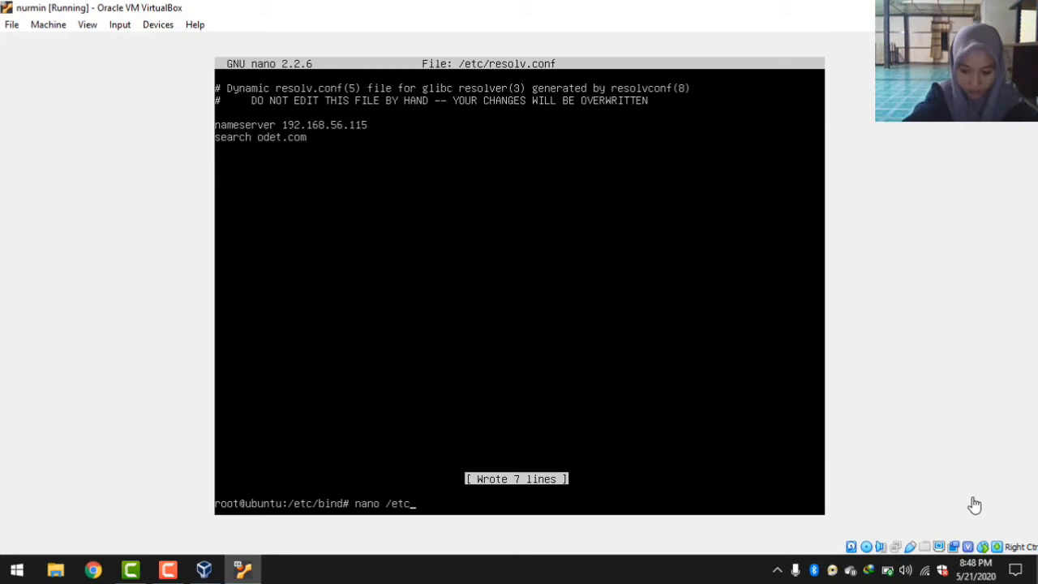
type("/bind")
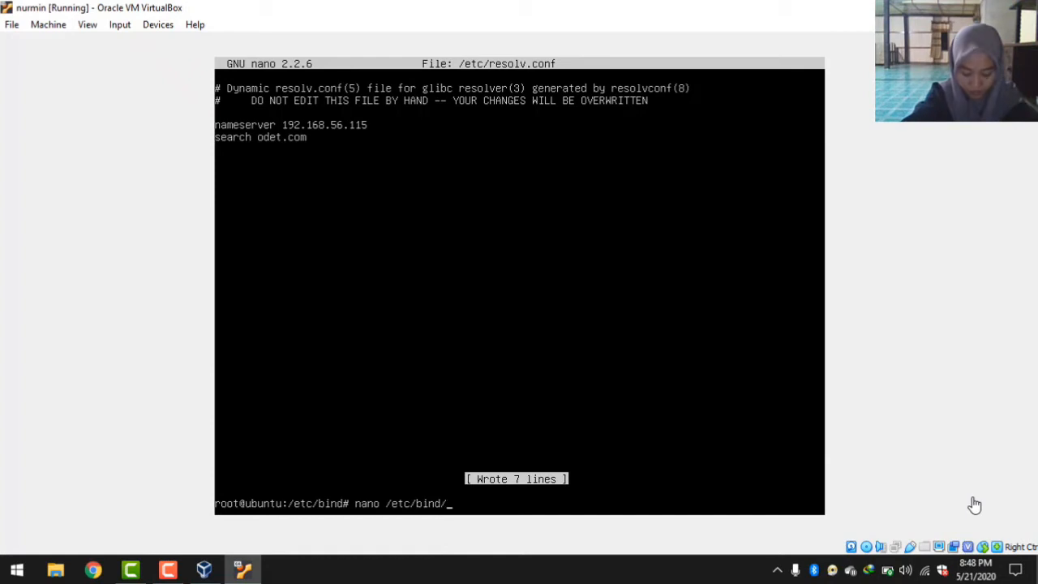
type("/nam")
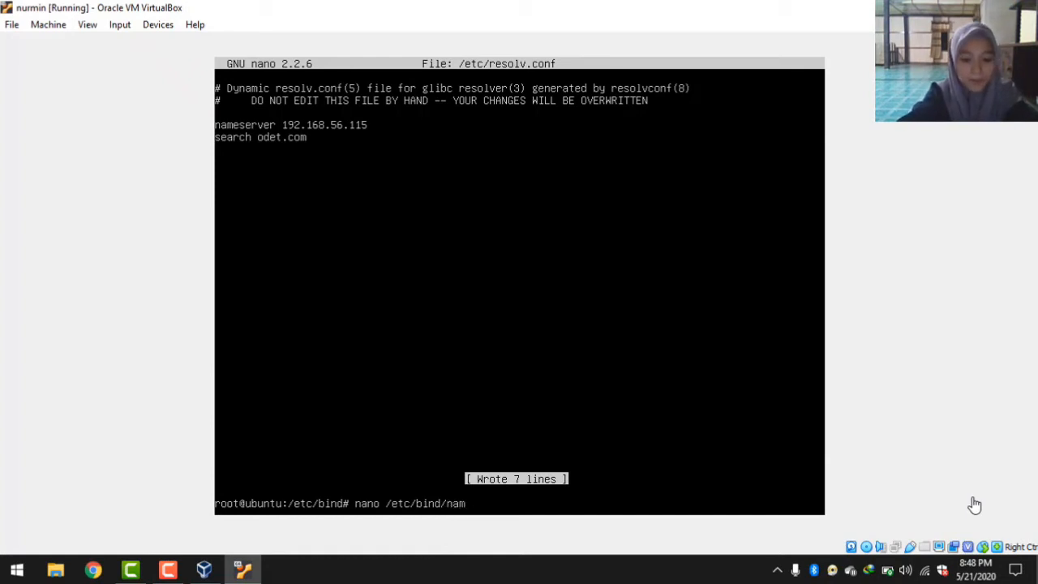
type("ed")
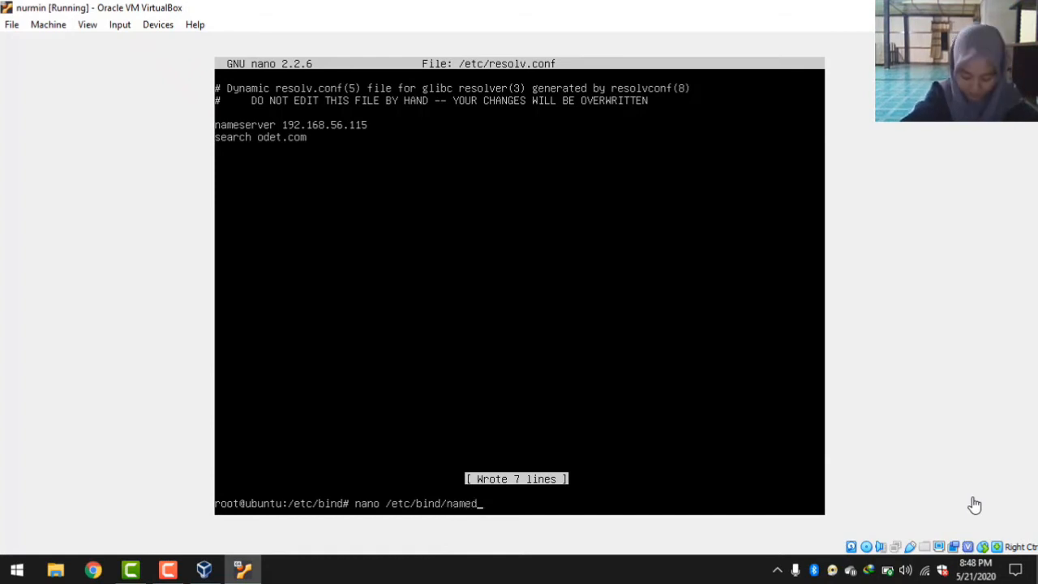
type(".")
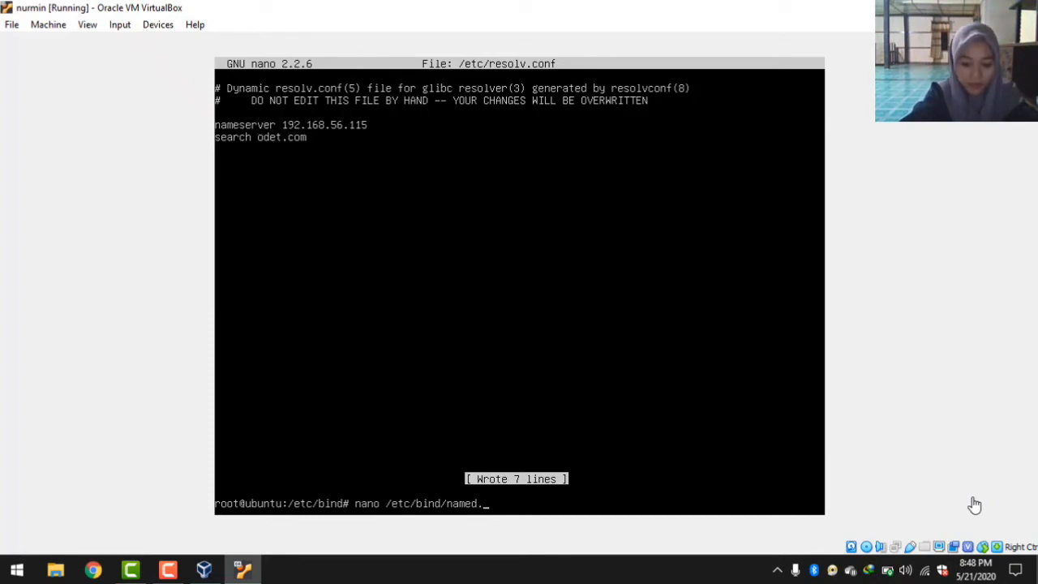
type("conf")
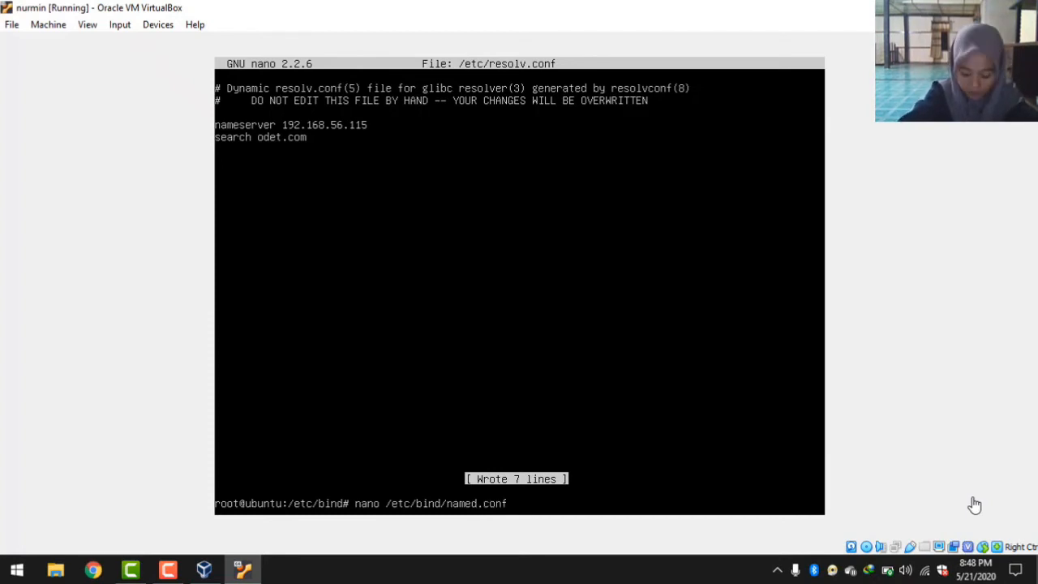
type(".")
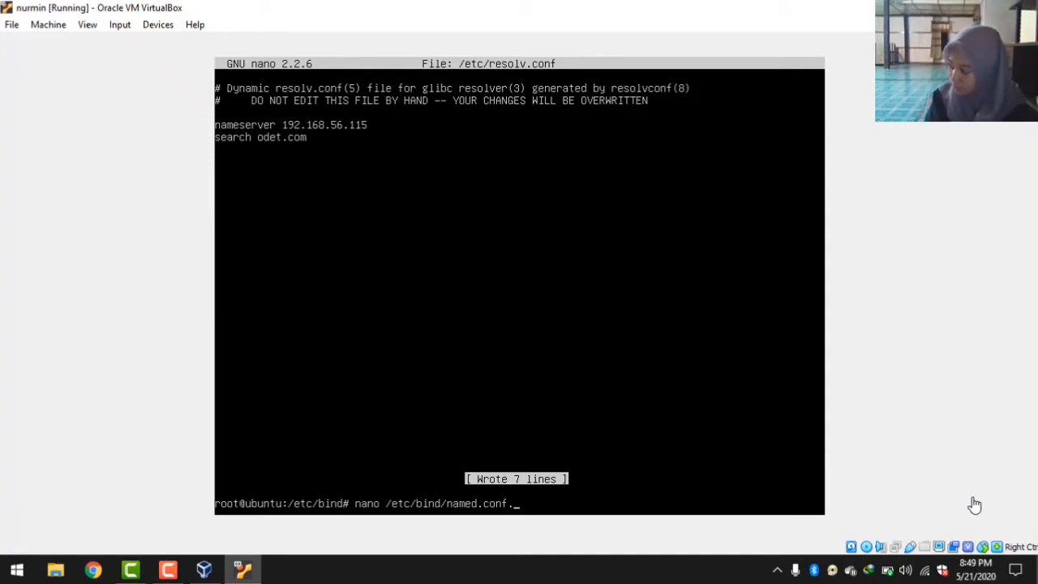
type("local")
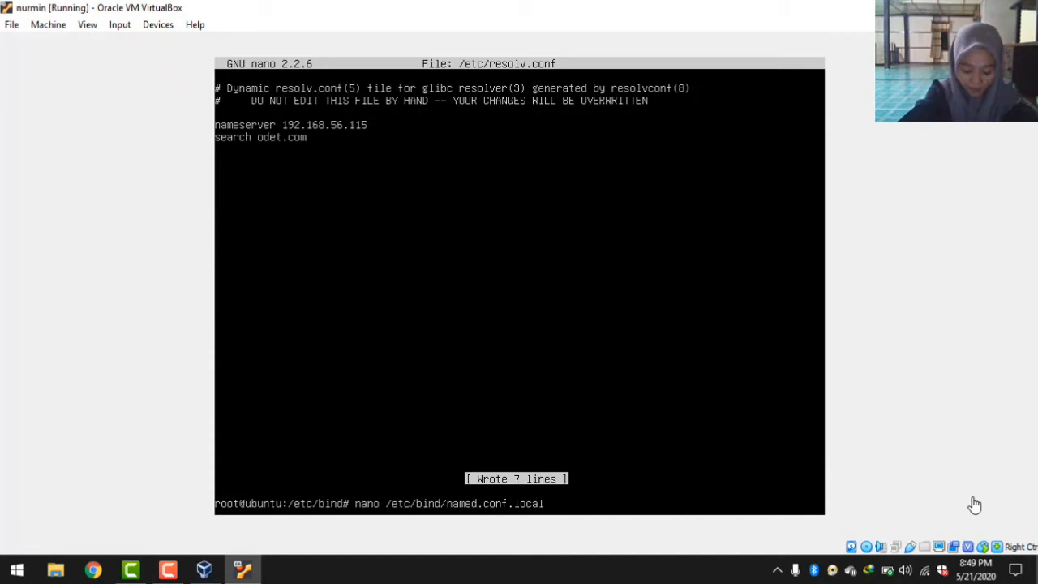
key("Return")
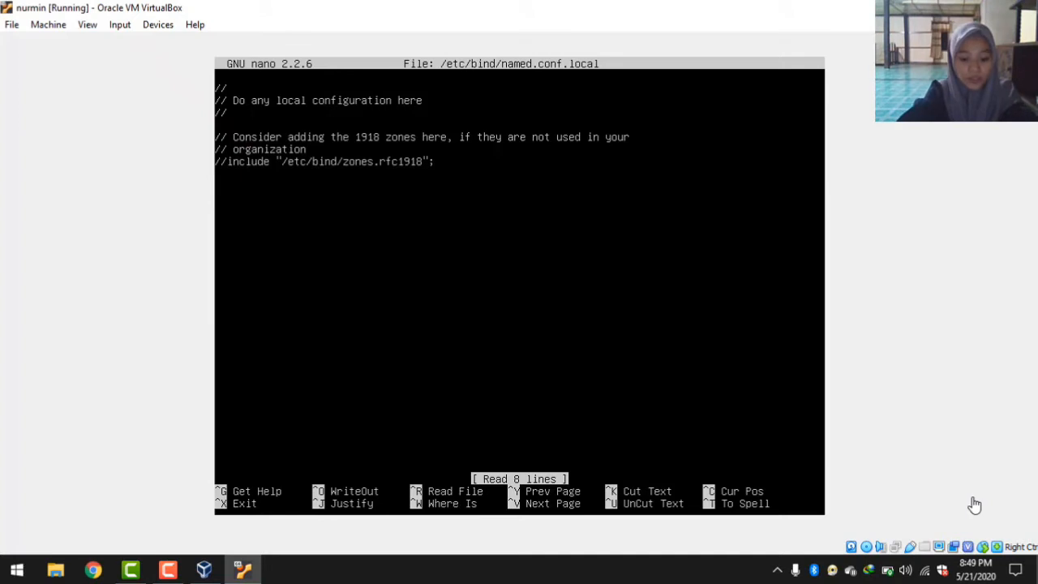
- Start a zone declaration below the commented include line with the keyword zone followed by a tab
type("zone")
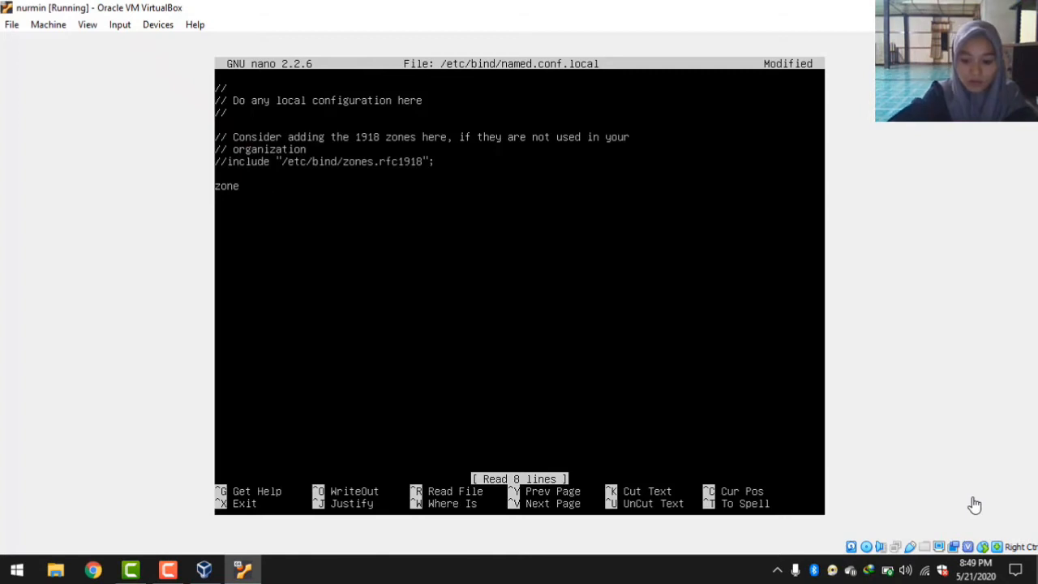
key("Tab")
type("@")
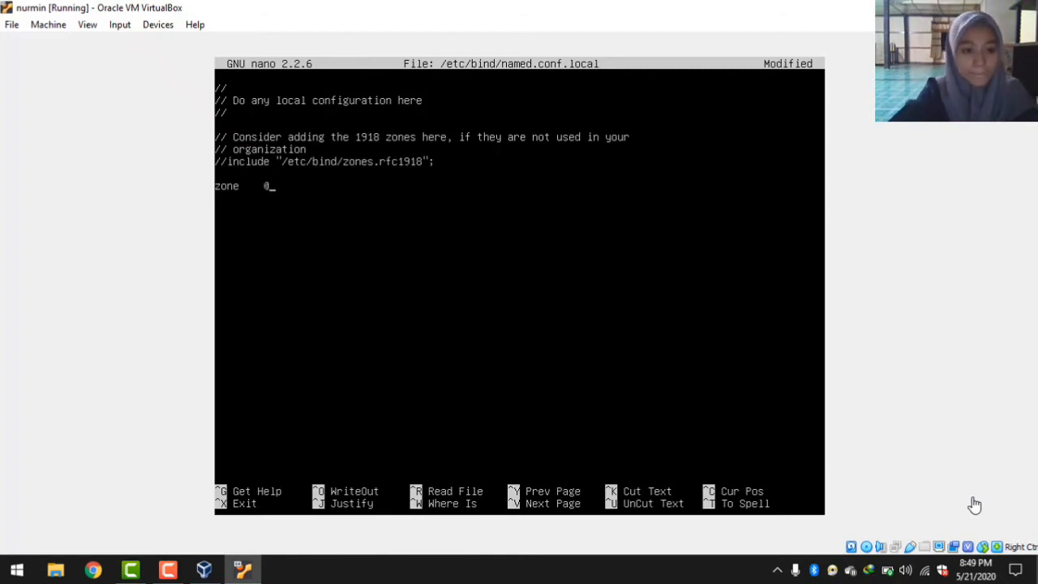
key("BackSpace")
type("@")
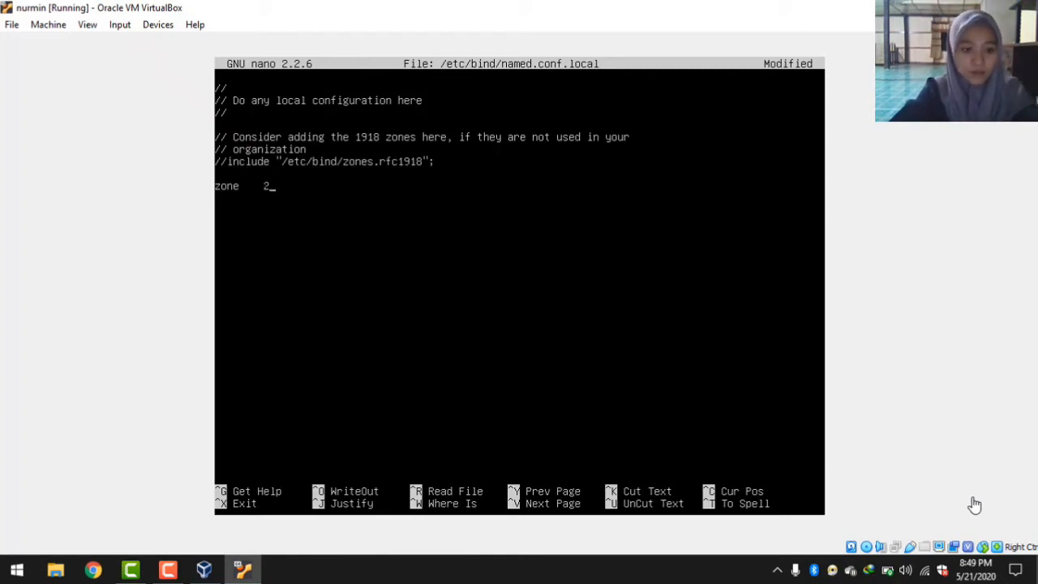
key("BackSpace")
type("@")
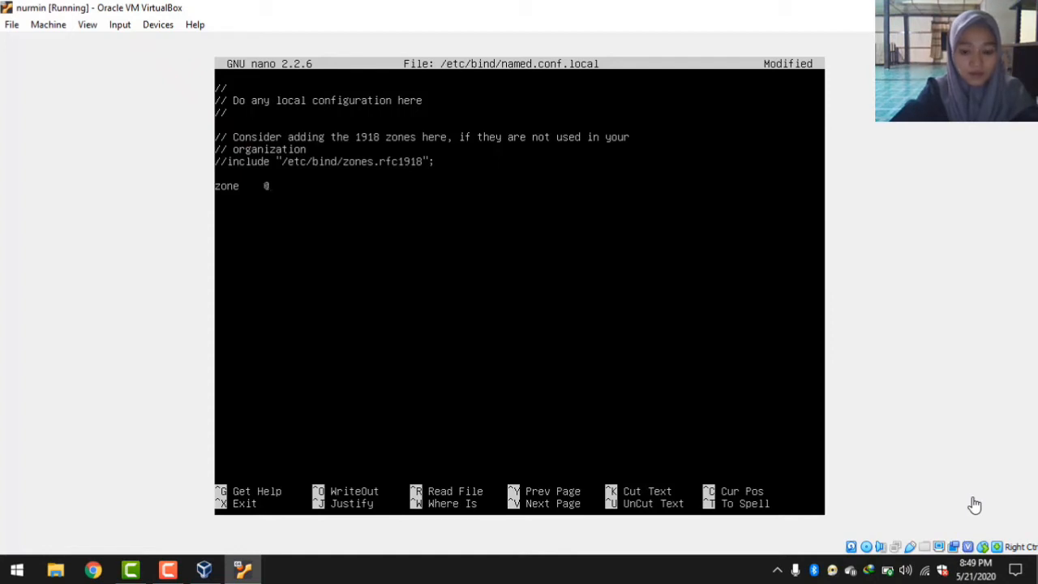
key("BackSpace")
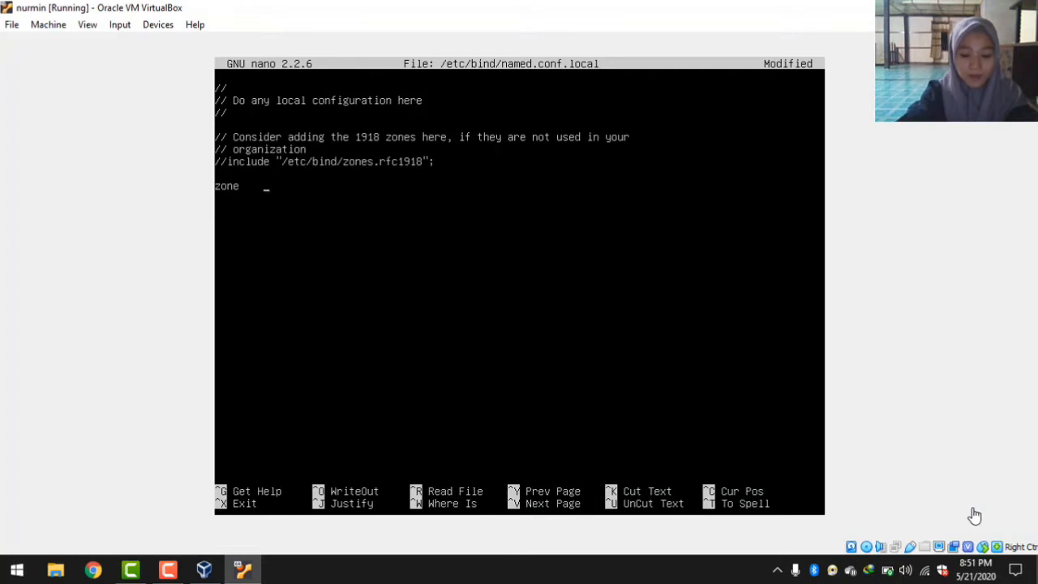
- Name the first zone "odet.com" in quotes and open its block with a bracket after a tab
type("\"")
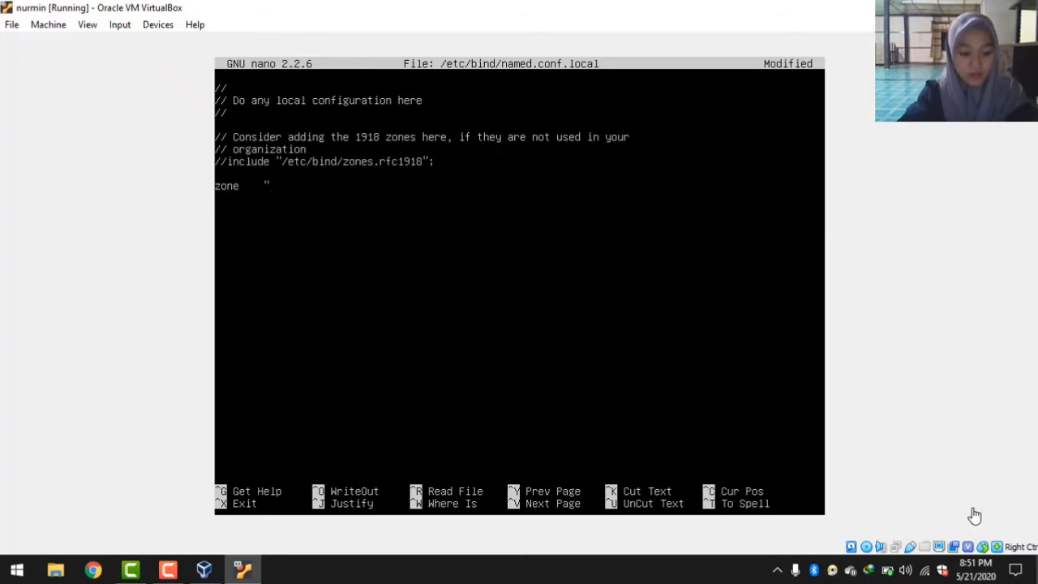
type("odet.com")
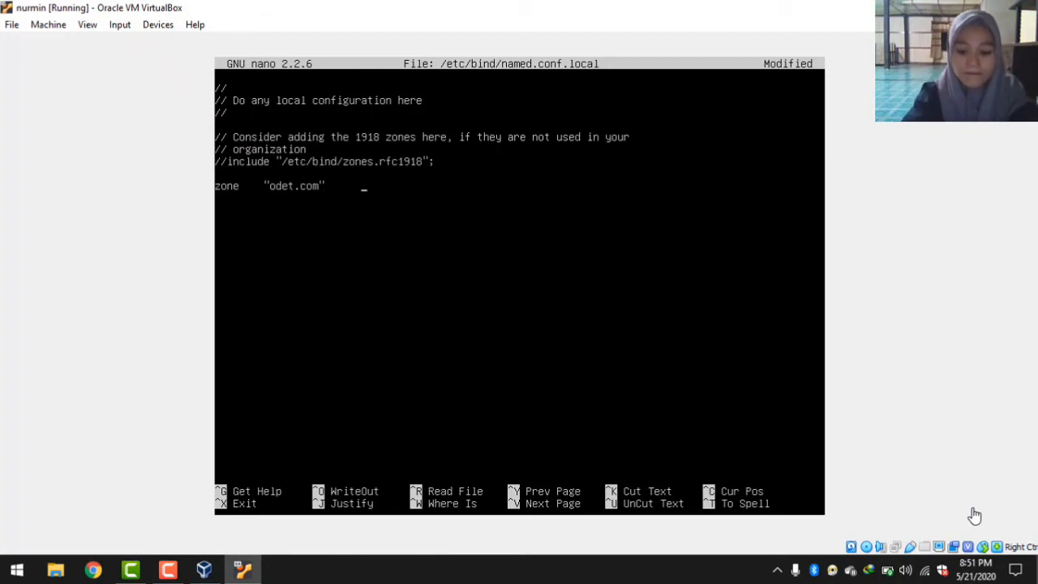
key("Tab")
type("{")
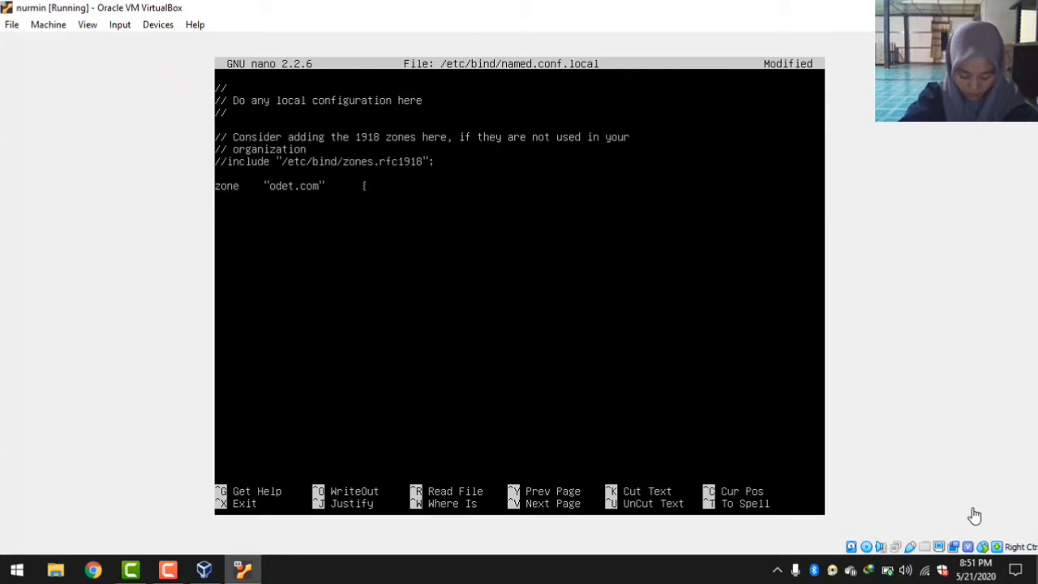
- Add the indented line type master; as the first statement in the odet.com zone block
key("Return")
key("Tab")
type("type")
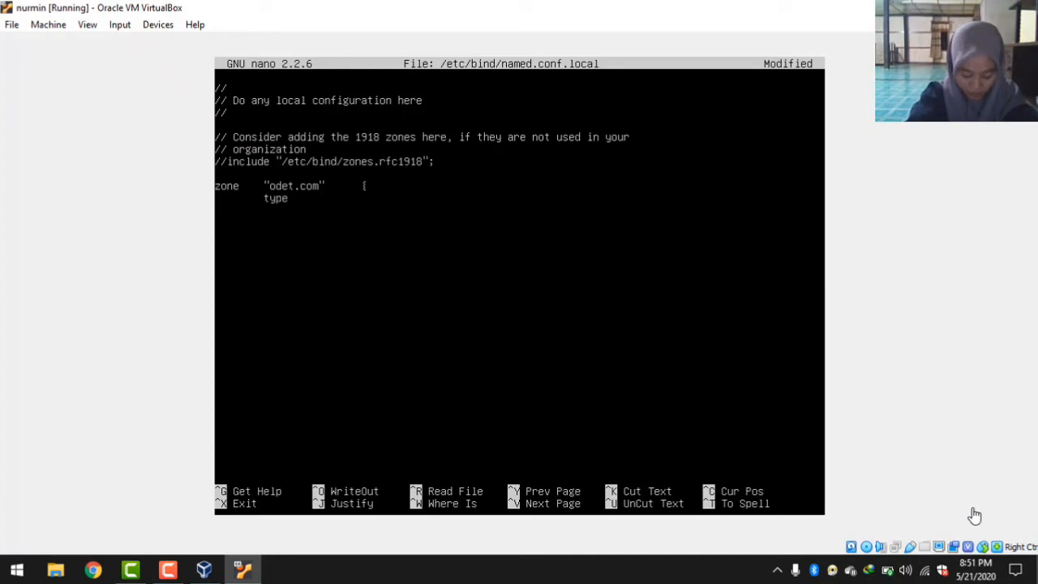
type(" master")
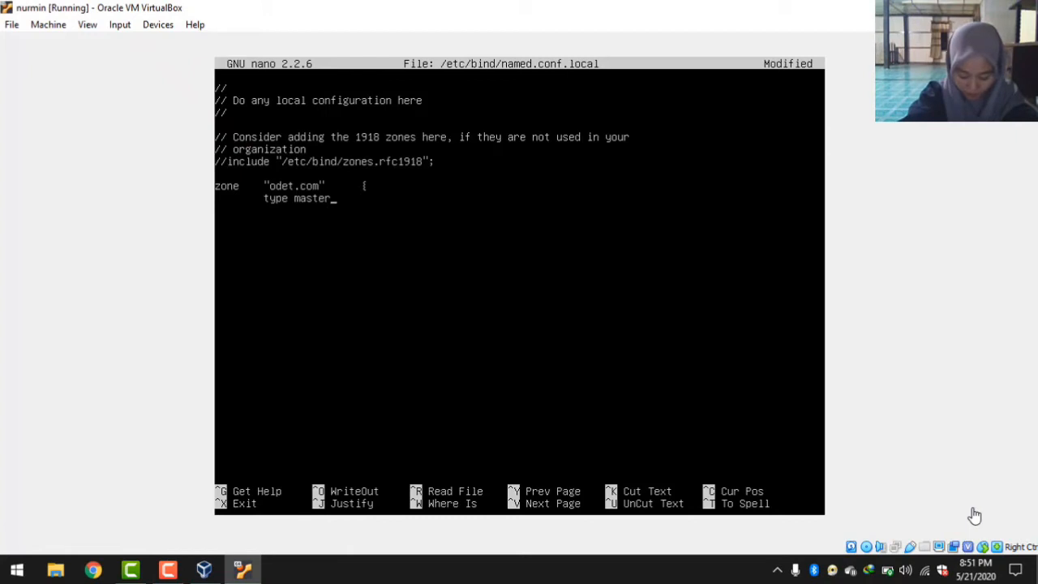
type(";")
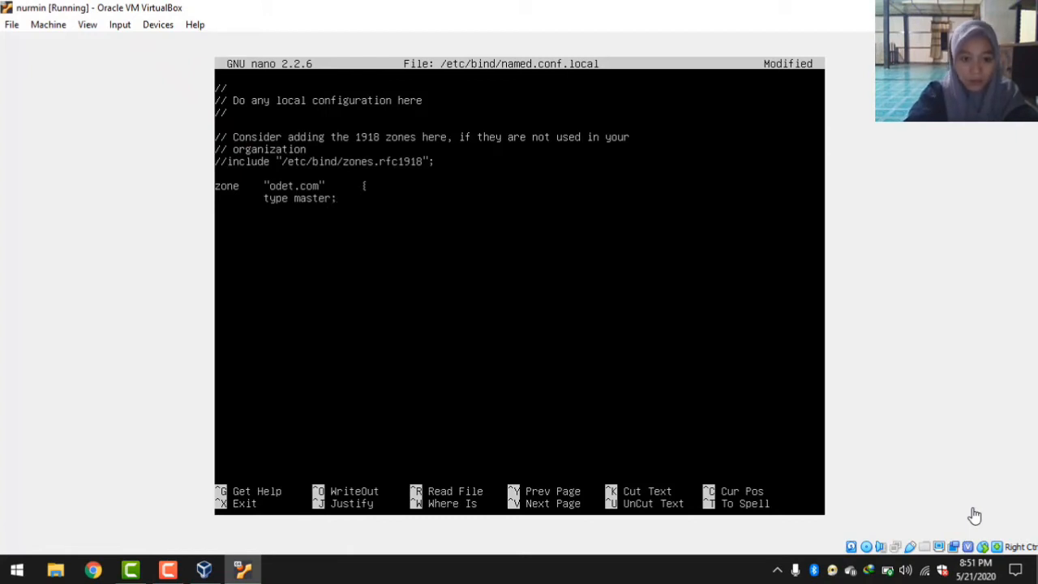
- Add the indented line file "forward"; to the odet.com zone and close the block with a bracket and semicolon
key("Tab")
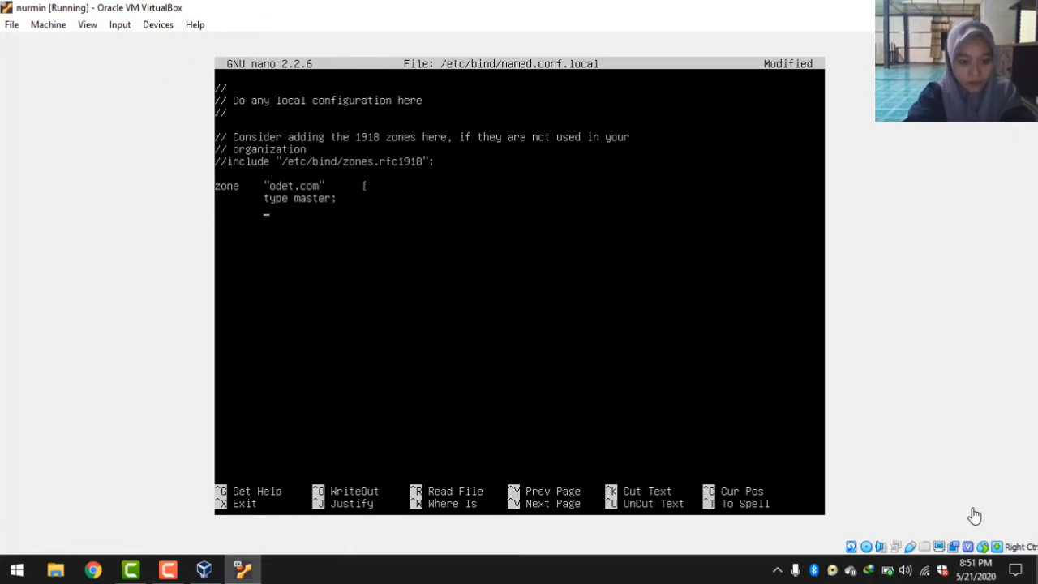
type("file")
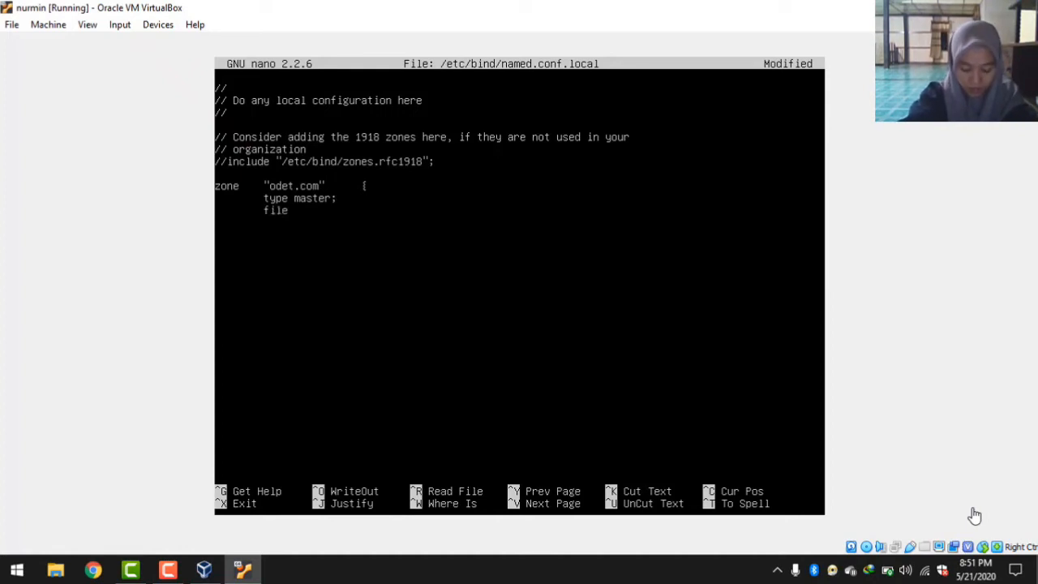
type(" \"")
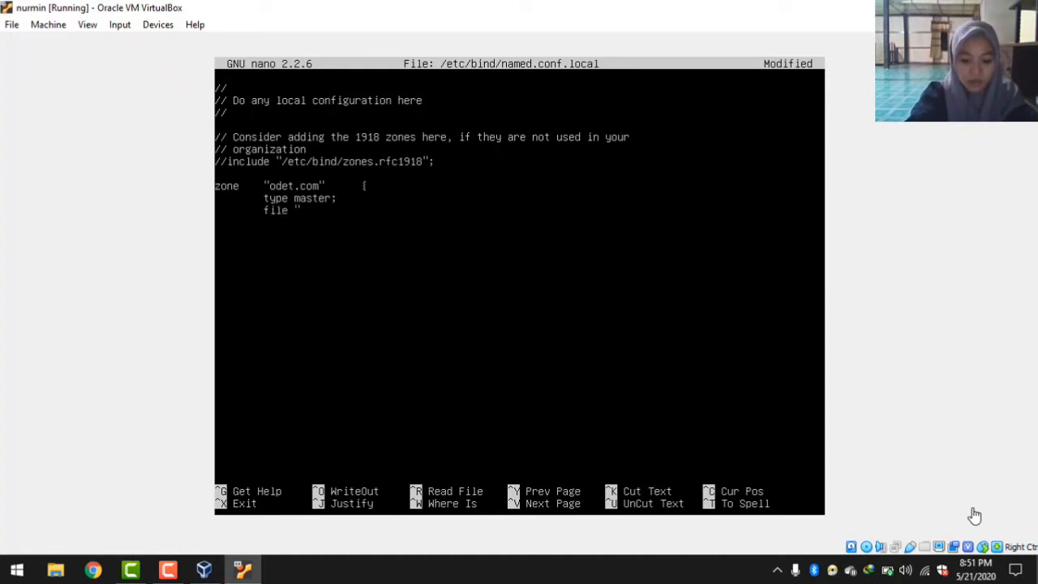
type("forward")
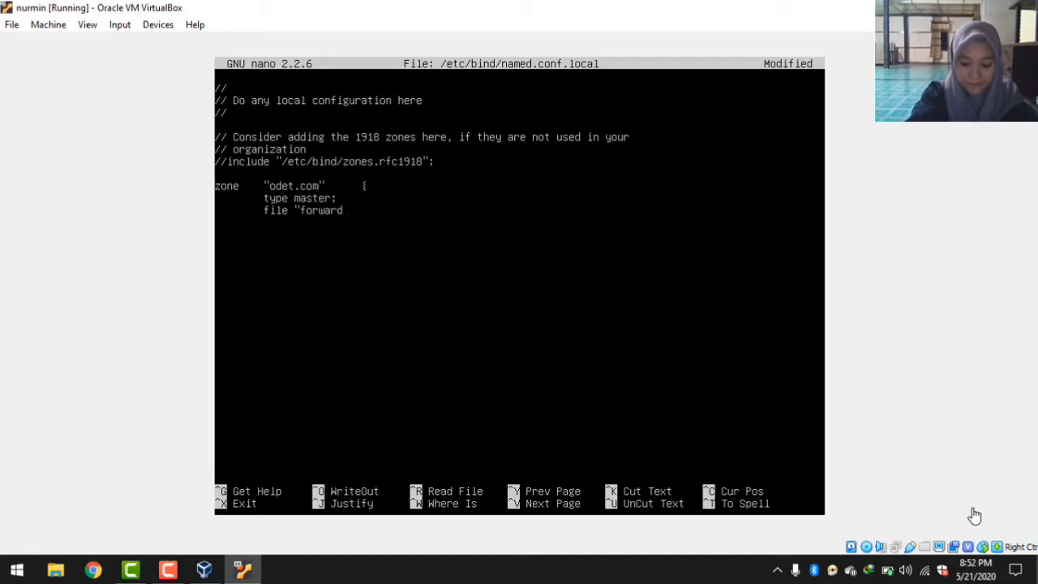
type("\"")
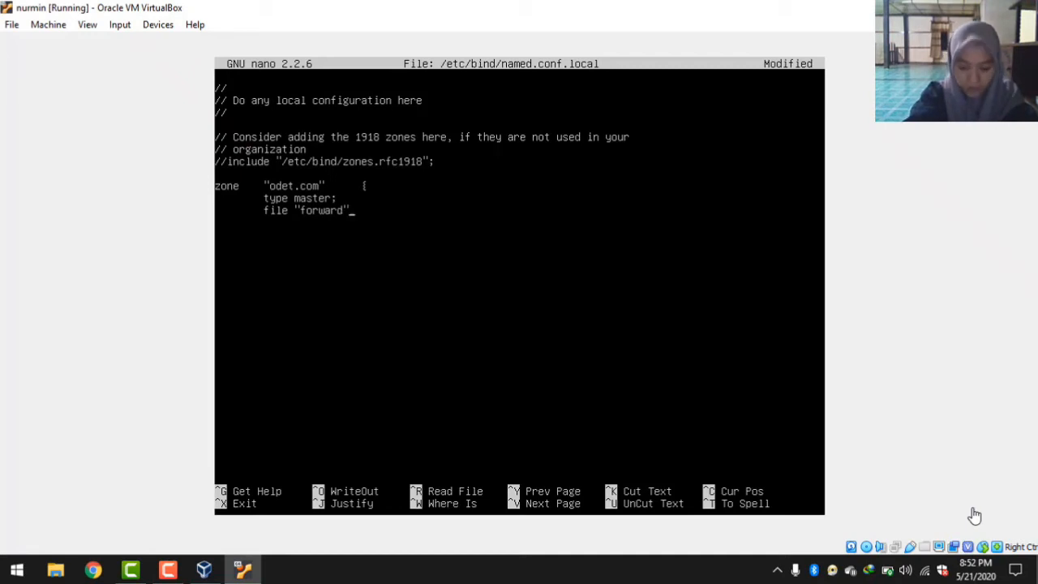
type(";")
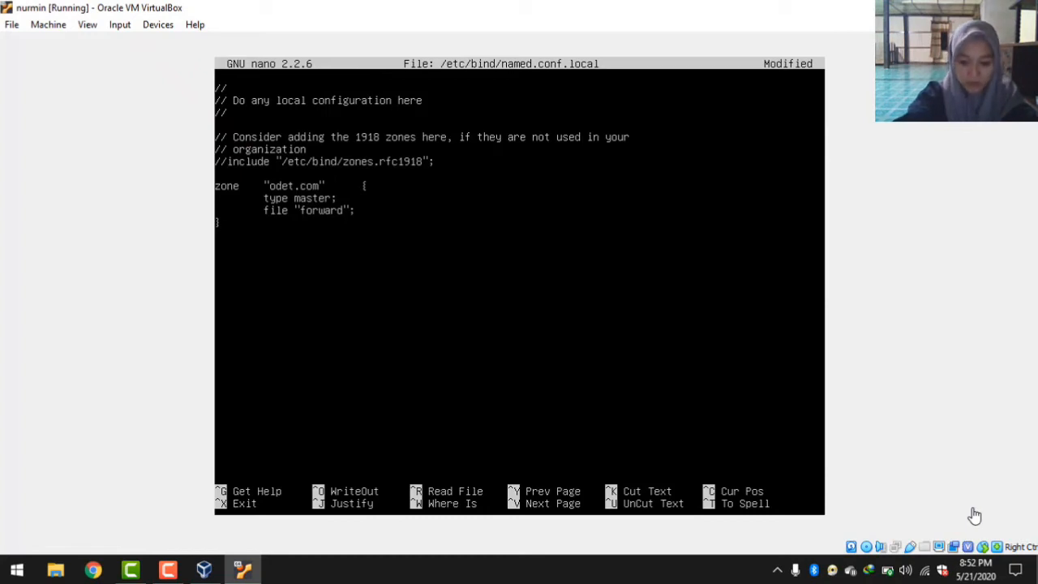
type(";")
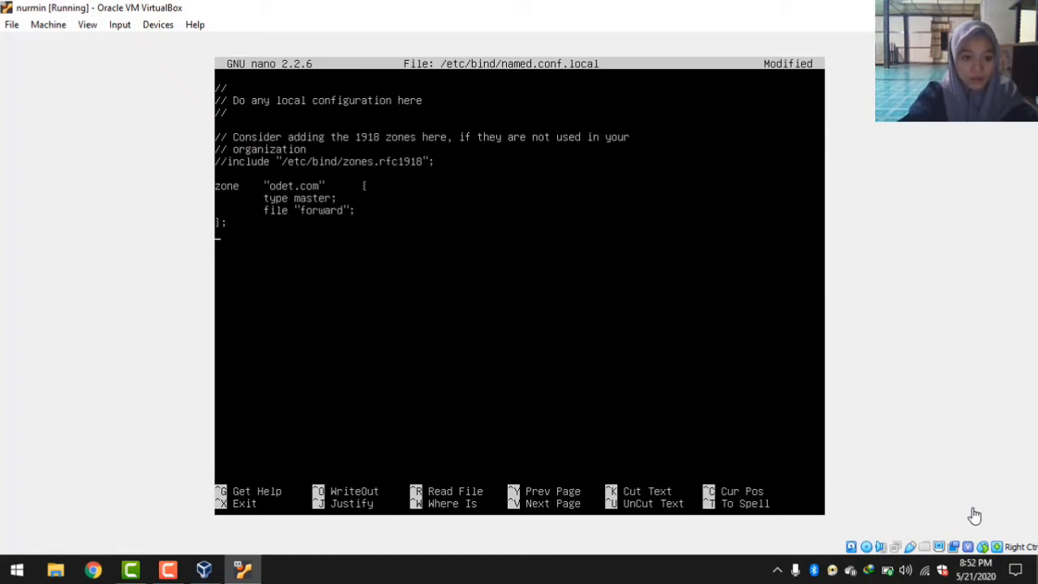
key("Return")
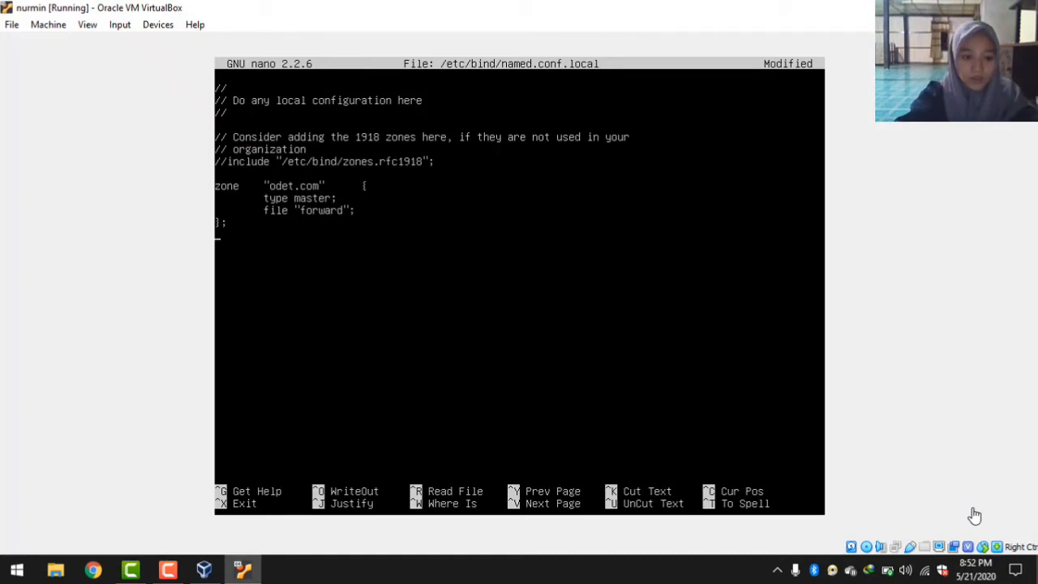
type("zon")
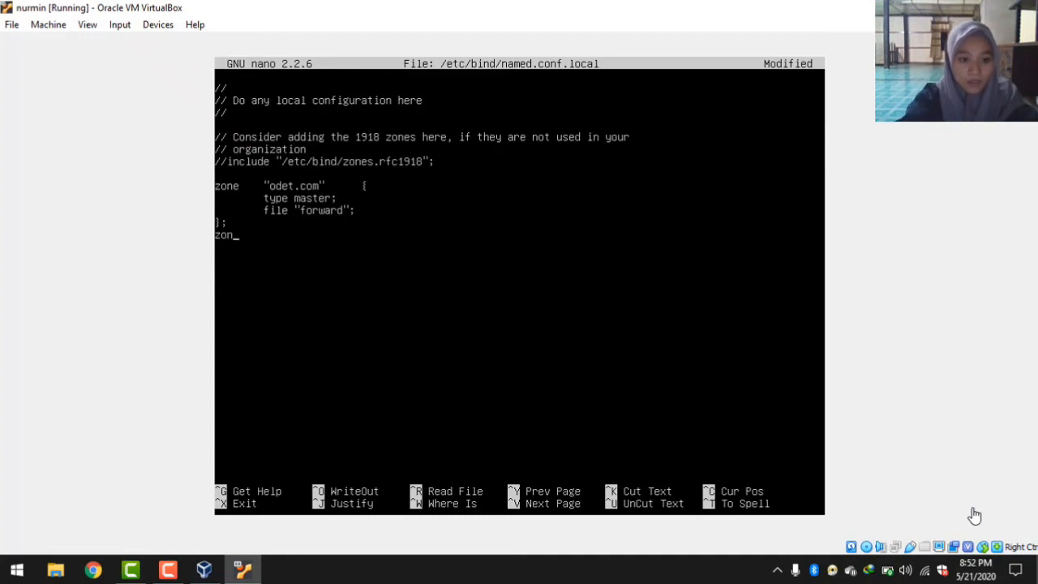
key("BackSpace")
key("BackSpace")
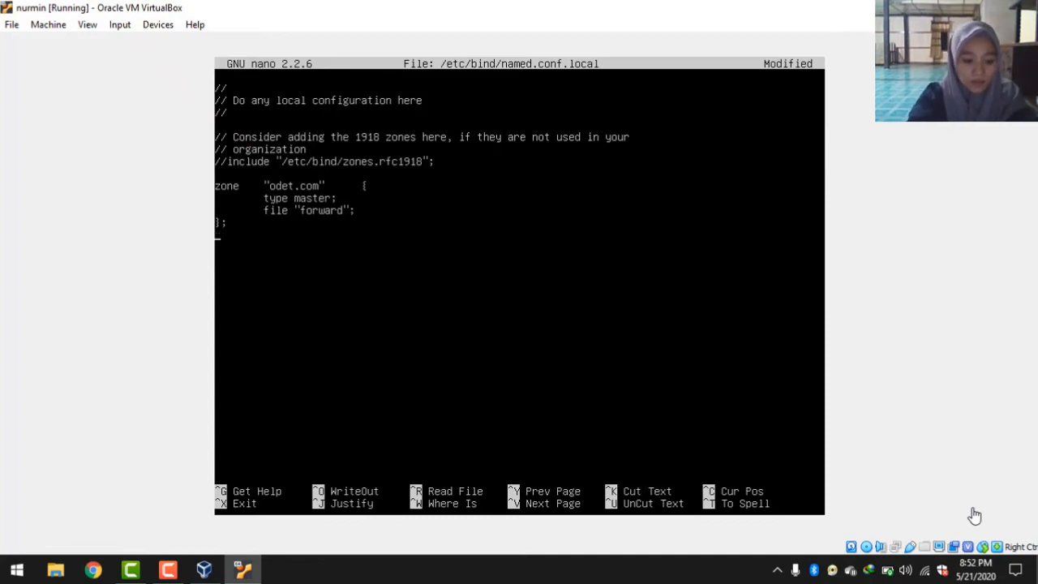
- Start a second zone named "192.in-addr.arpa" one blank line below the odet.com zone and open its block with a curly brace
type("zone")
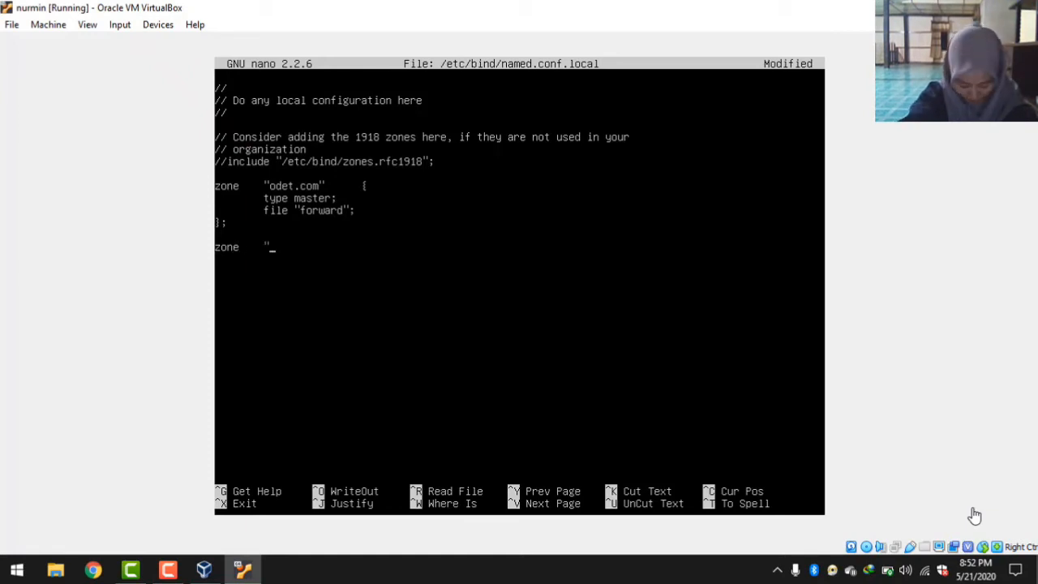
type("1")
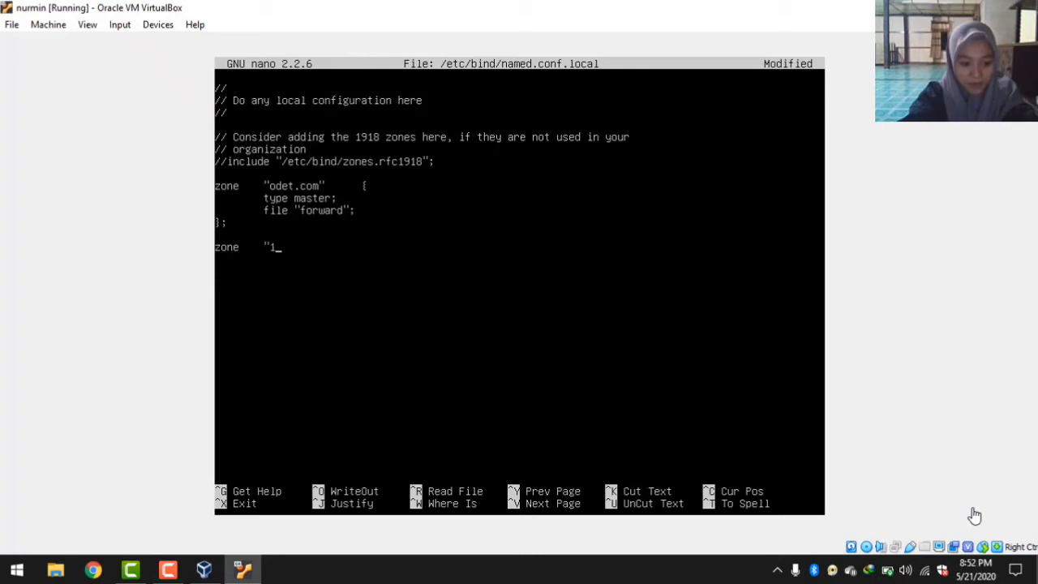
type("92.")
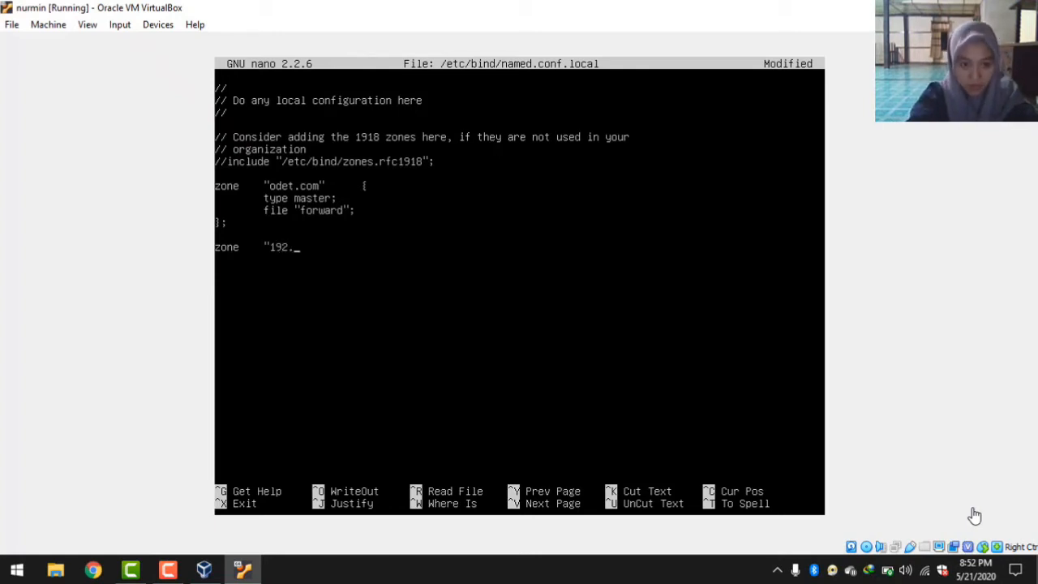
type("i")
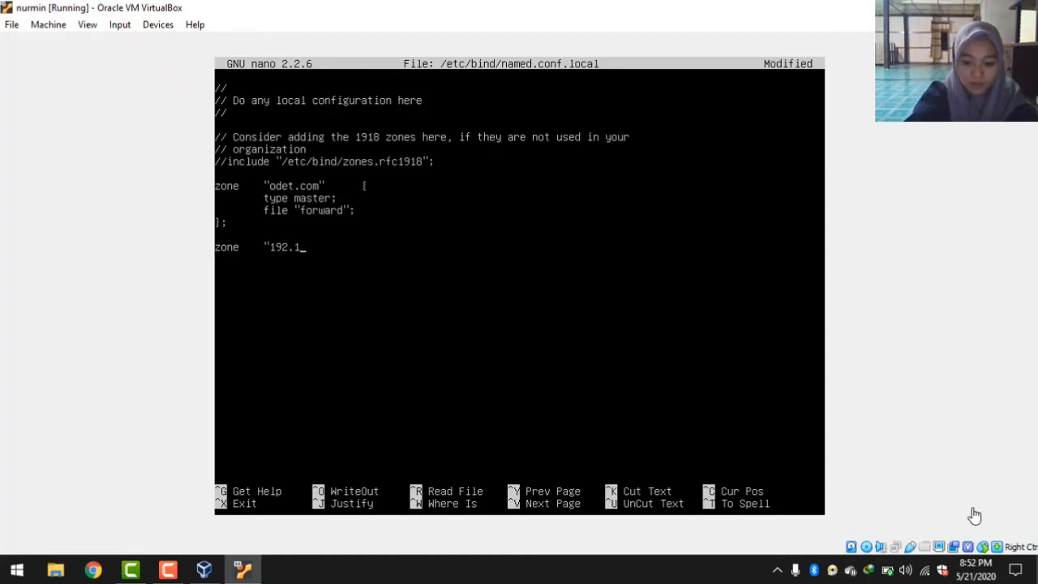
type("n")
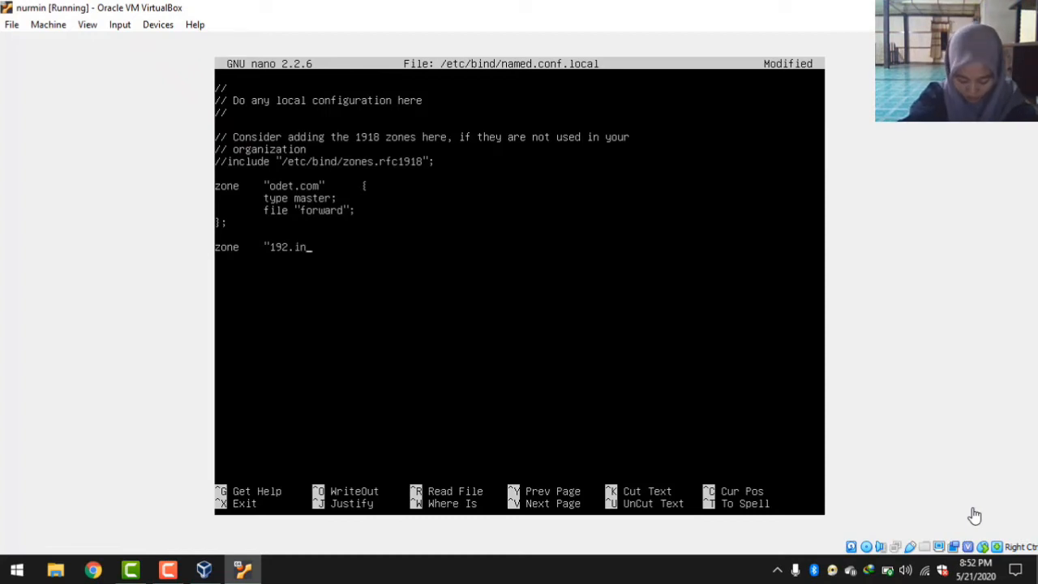
type("-add")
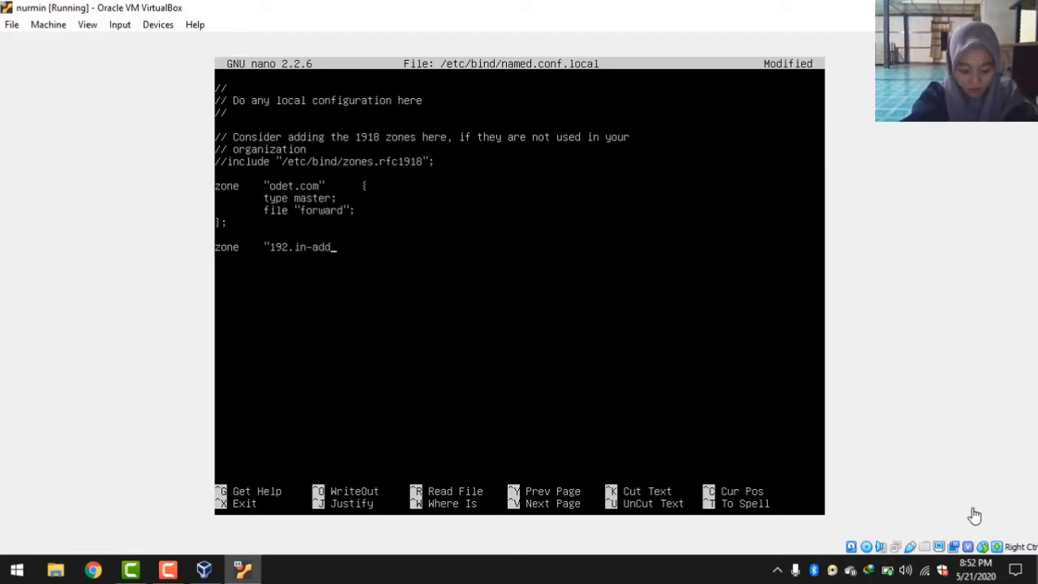
type("r")
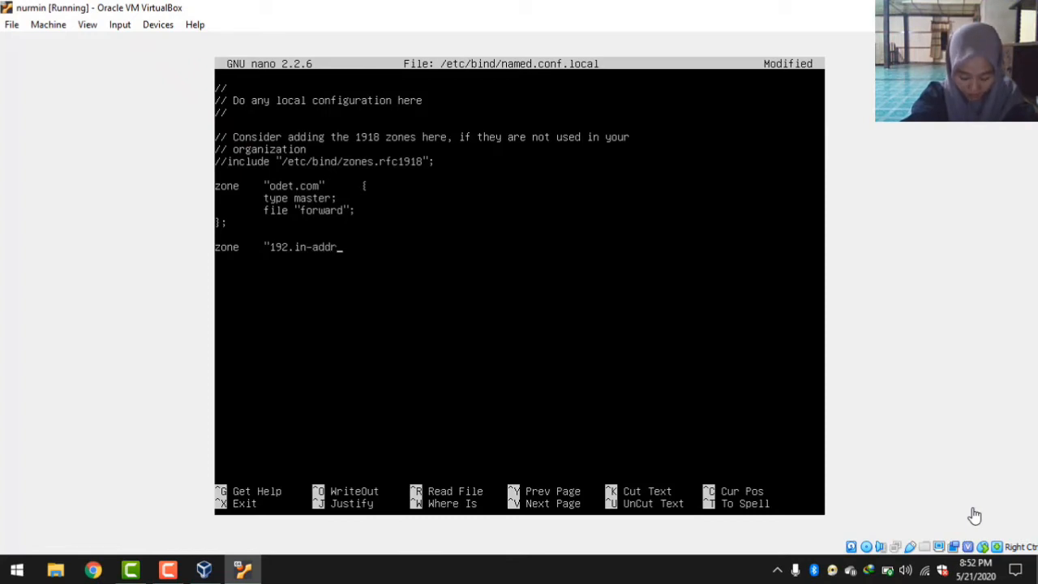
type(".arpa")
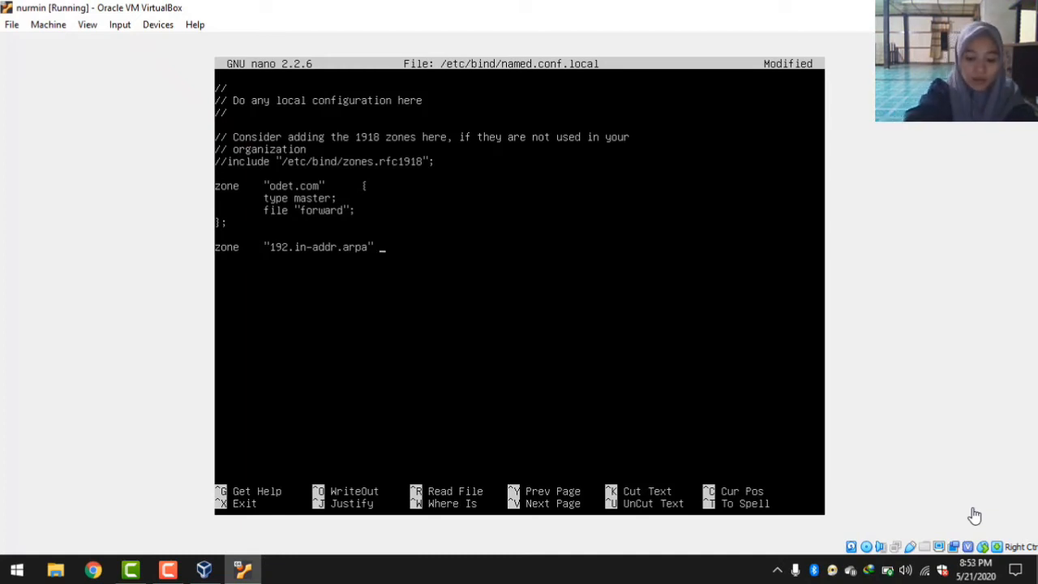
type("{[")
key("BackSpace")
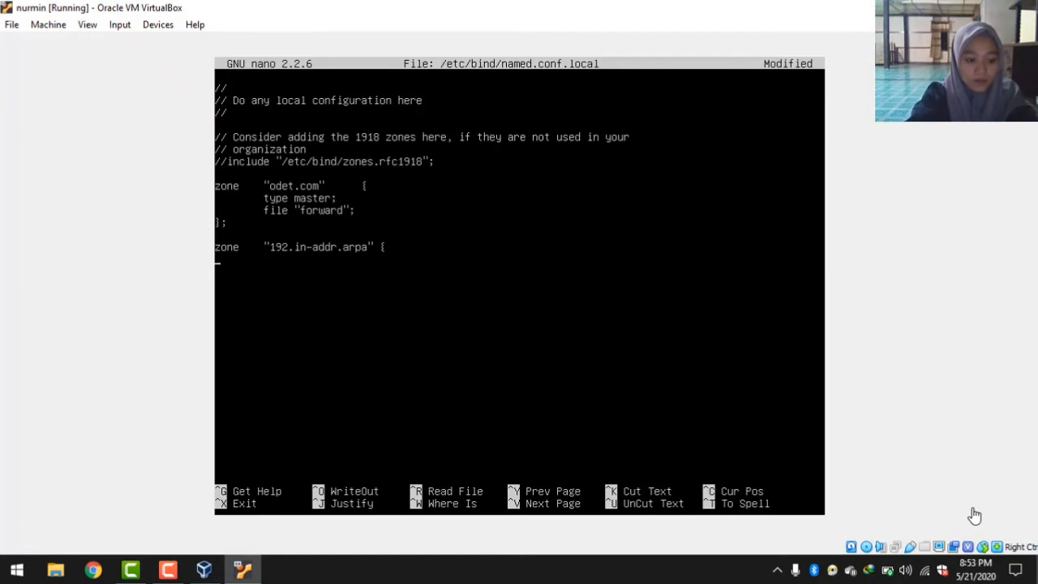
- Add the indented line type master; as the first statement in the 192.in-addr.arpa zone block
type("t")
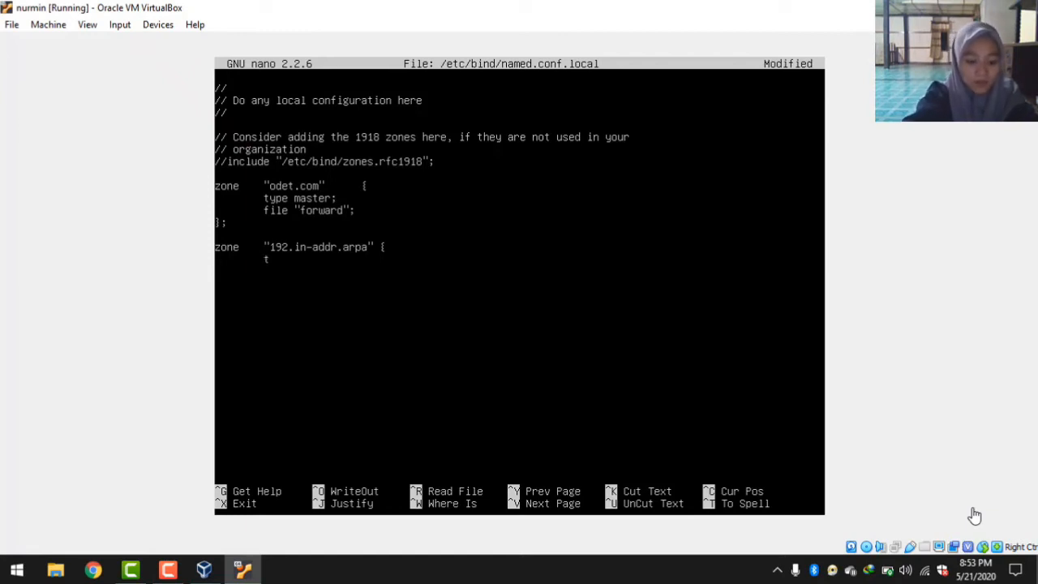
type("ype")
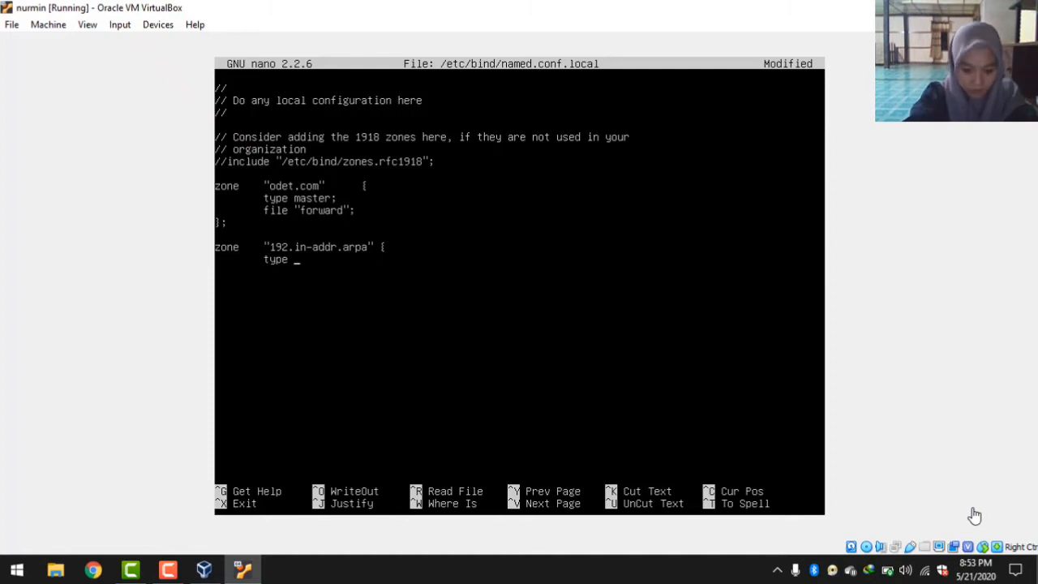
type(" master")
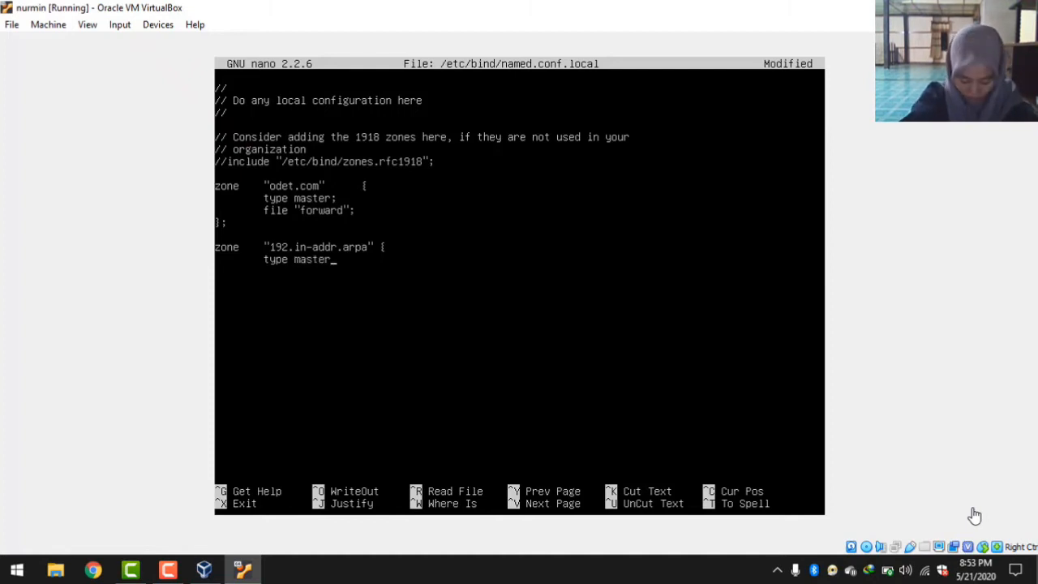
type("; \t")
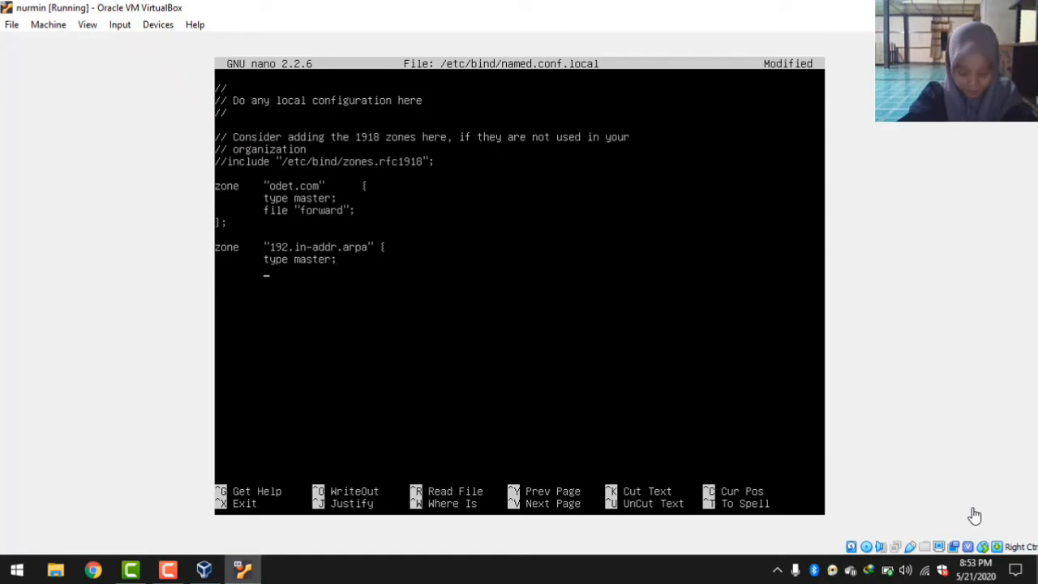
- Add the indented line file "reverse"; to the 192.in-addr.arpa zone and close the block with a curly brace and semicolon
type("file")
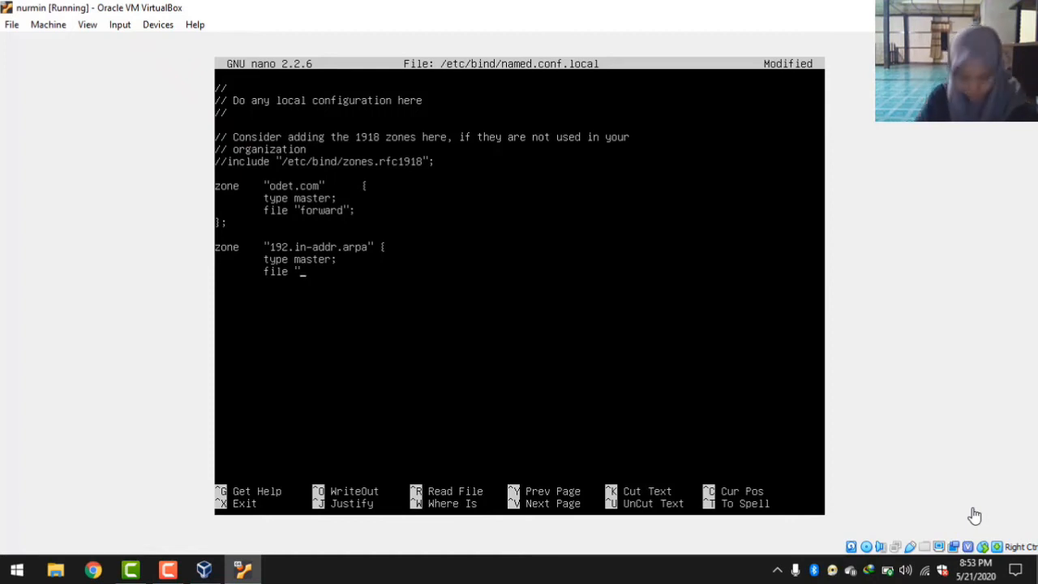
type("\"")
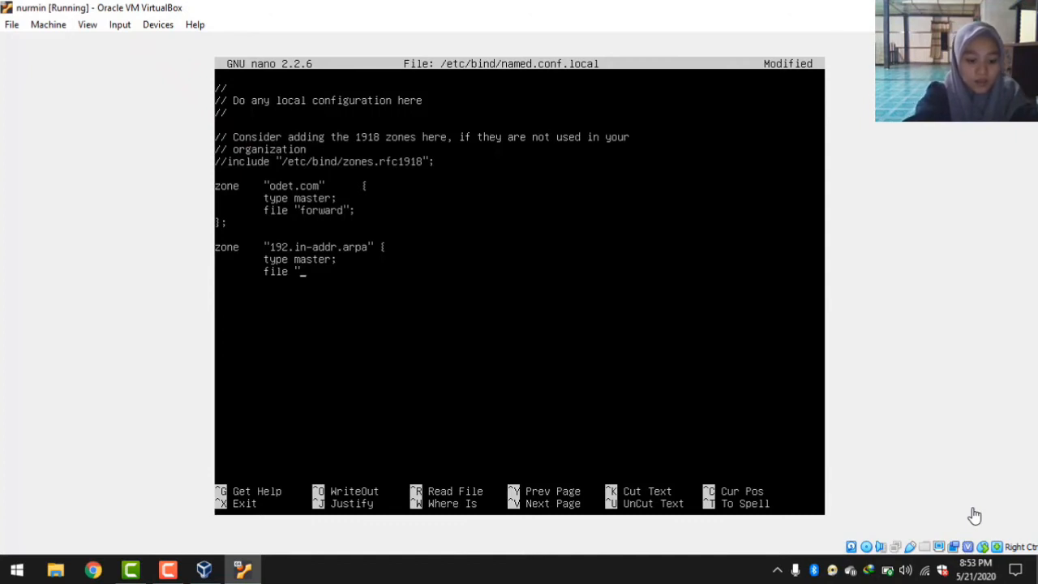
type("reverse")
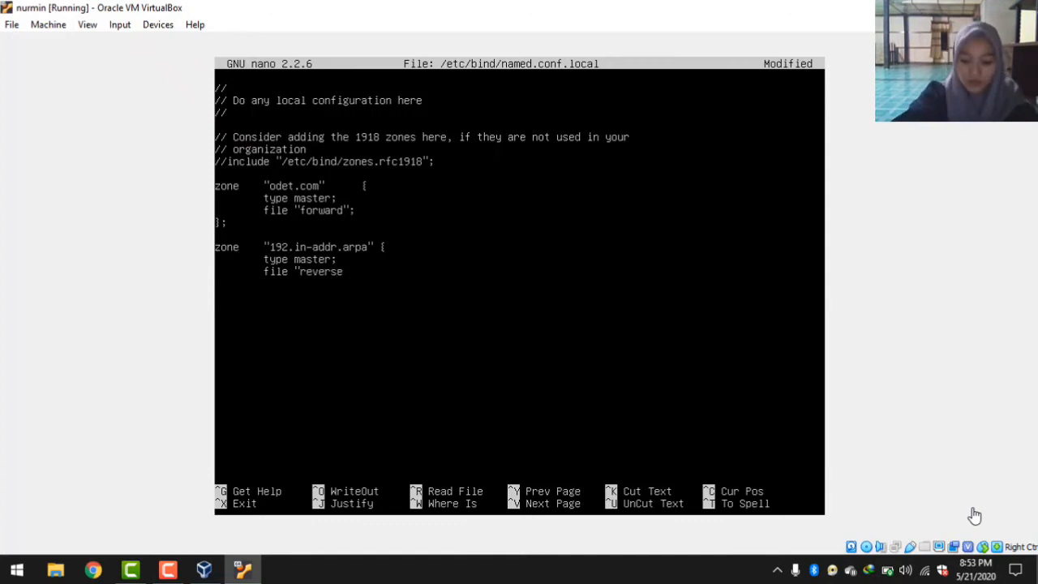
type("\";")
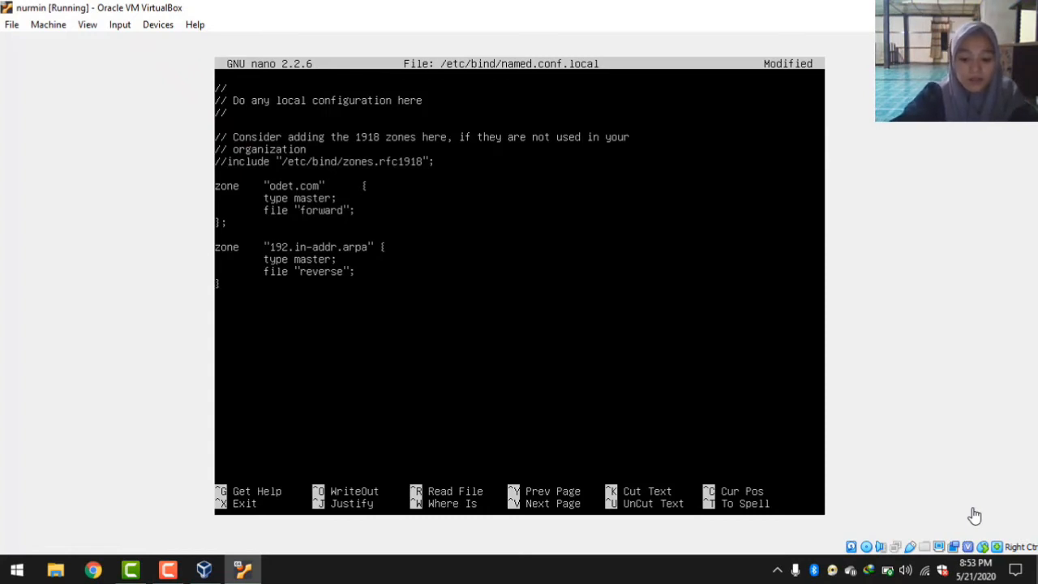
type(";")
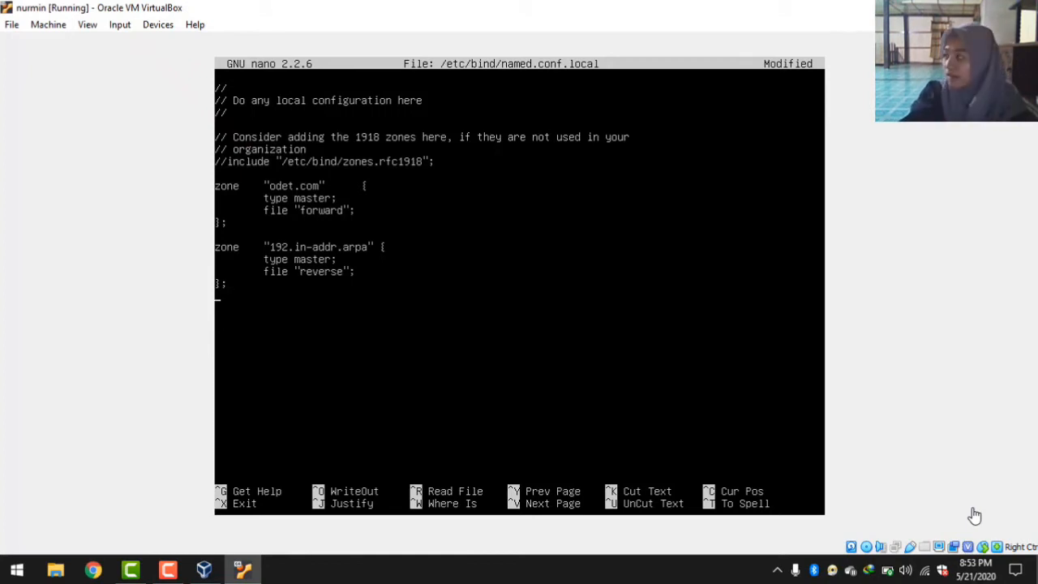
- Save the zone declarations to /etc/bind/named.conf.local and exit the editor
key("ctrl+x")
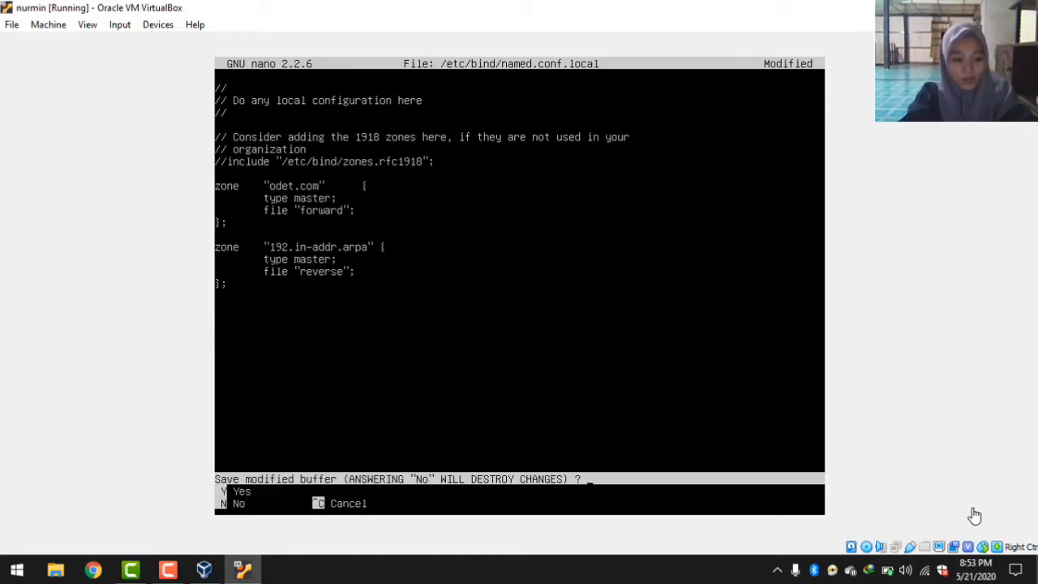
key("y")
key("Return")
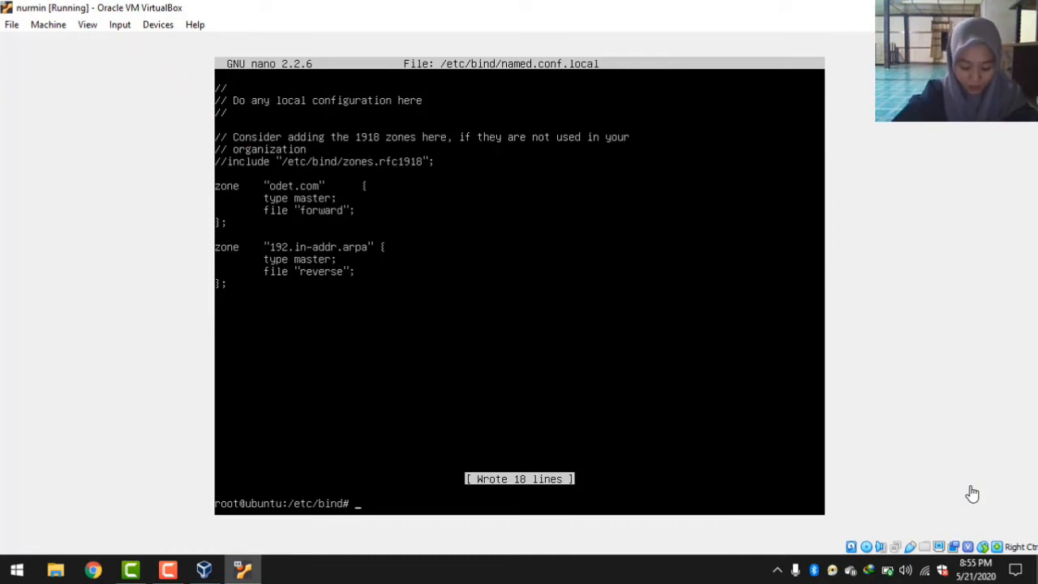
- Copy db.local to /var/cache/bind/forward with the cp command to create the forward zone file
type("cp ")
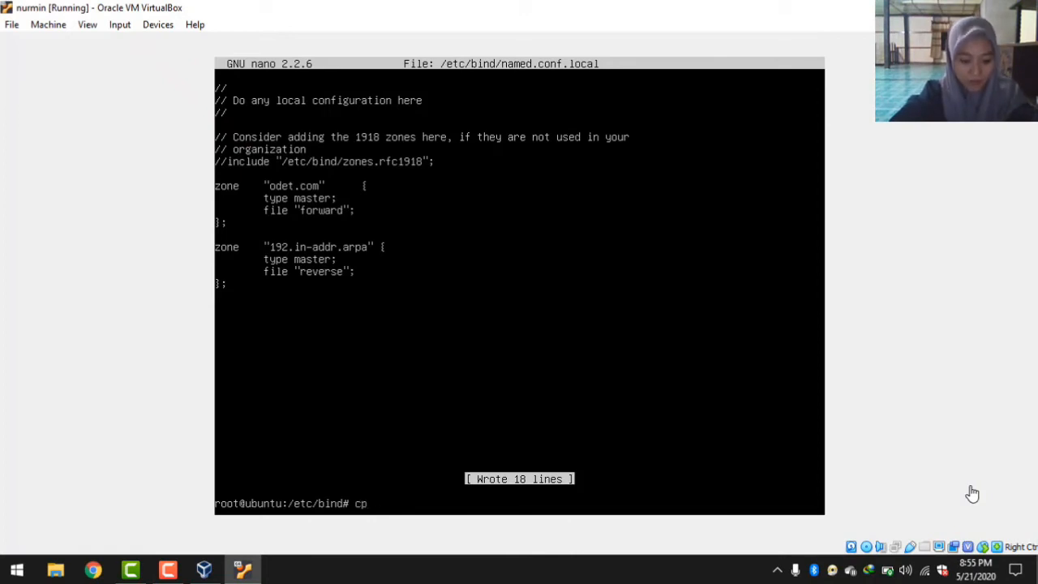
type("db")
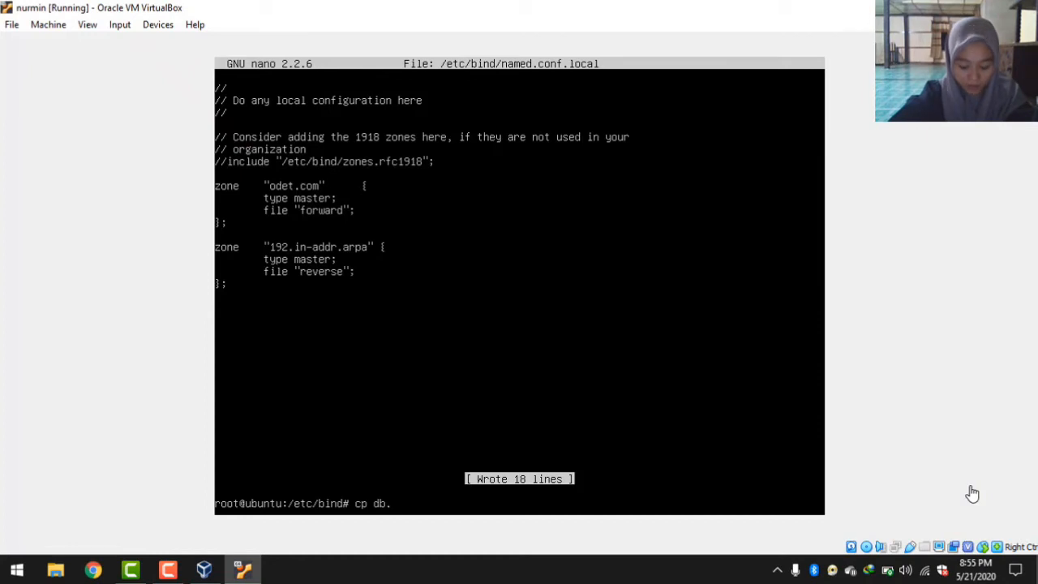
type(".local")
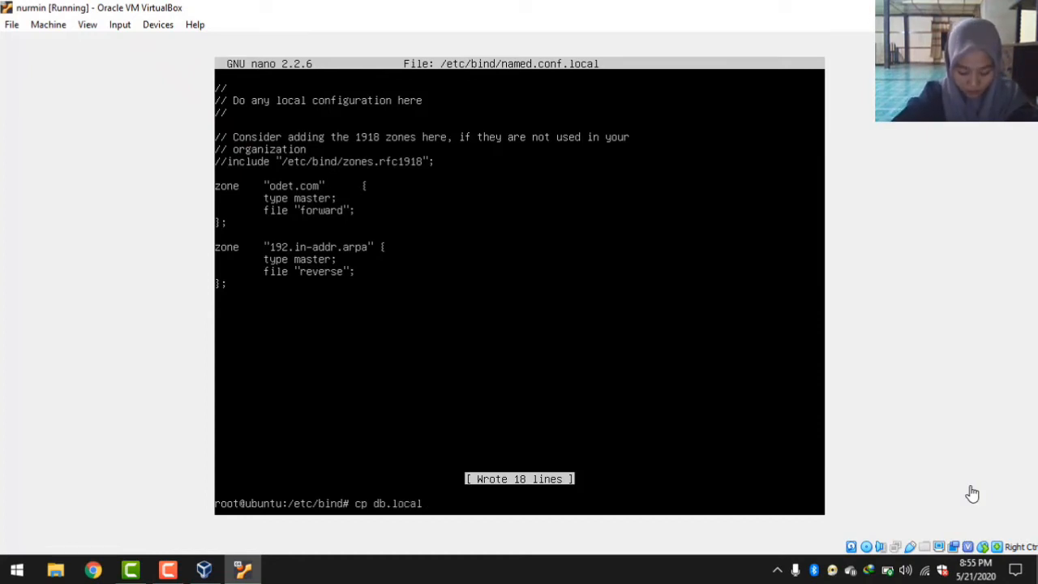
type(" /")
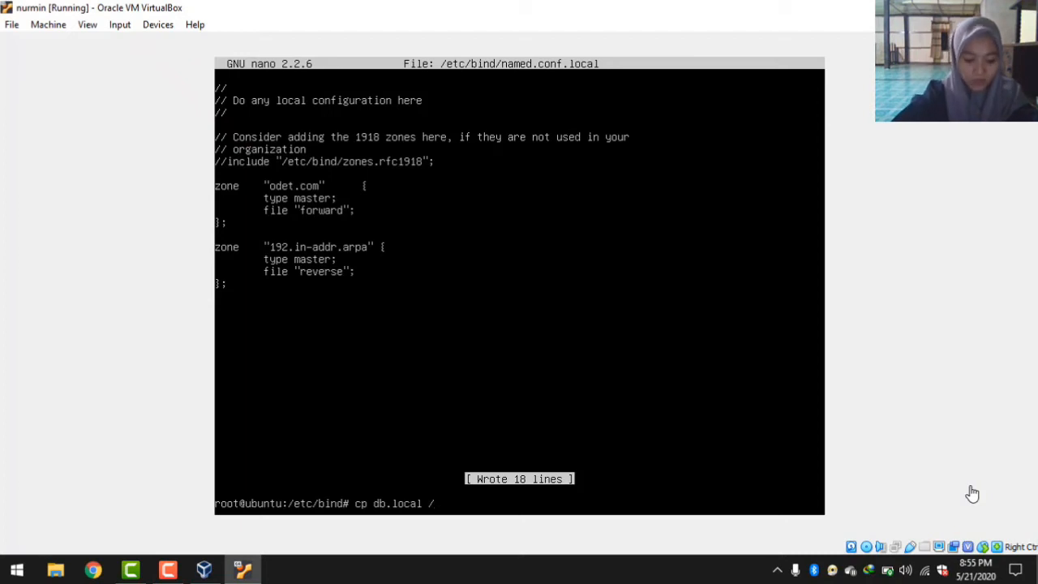
type("var/")
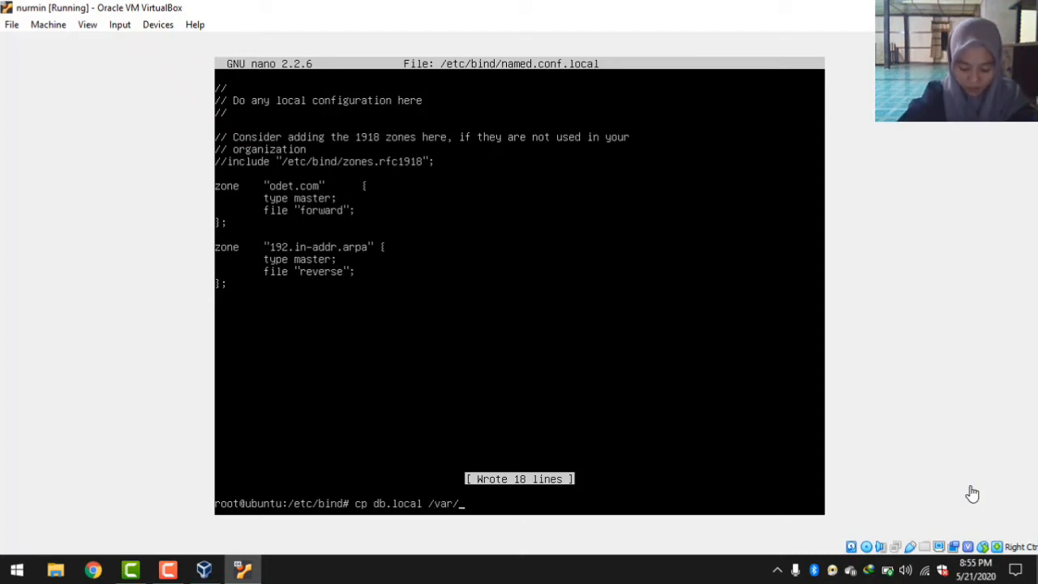
type("cache")
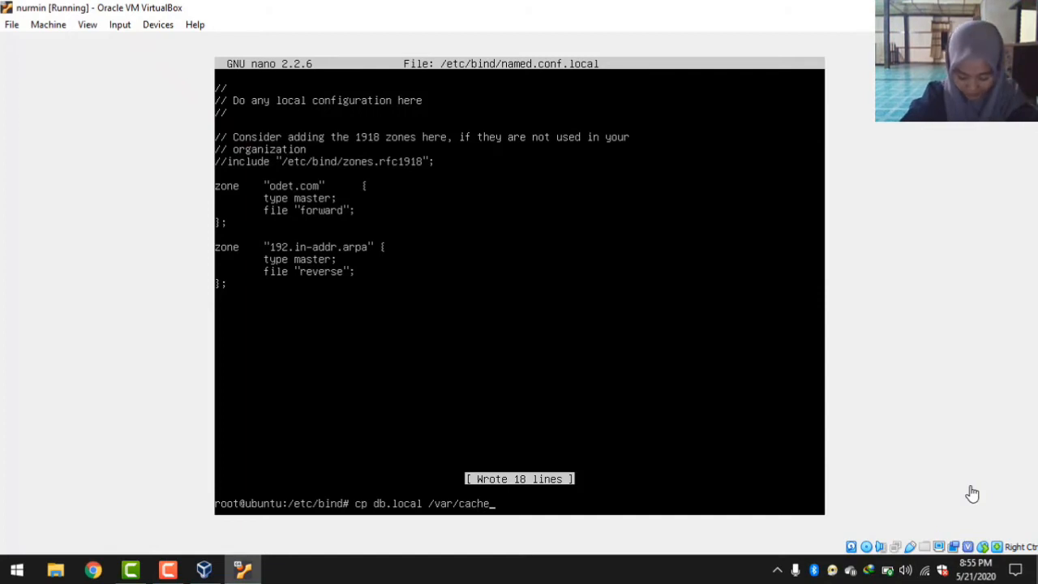
type("/bind")
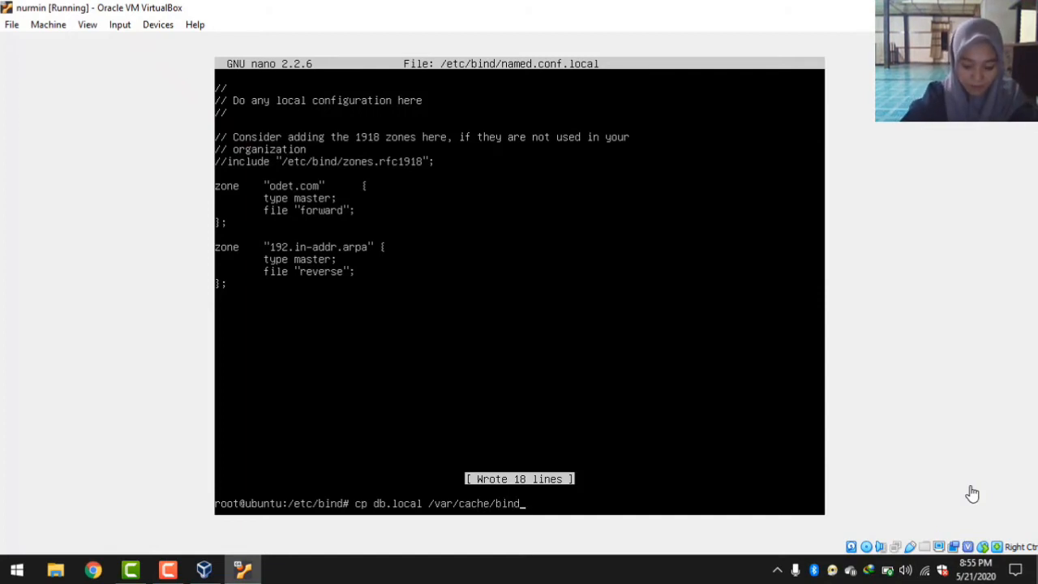
type("/")
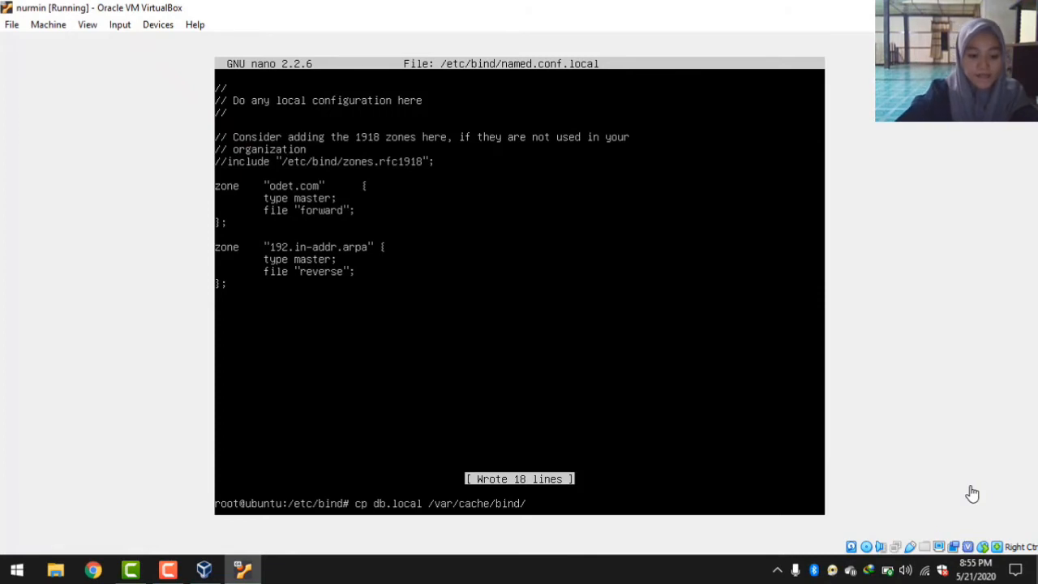
type("for")
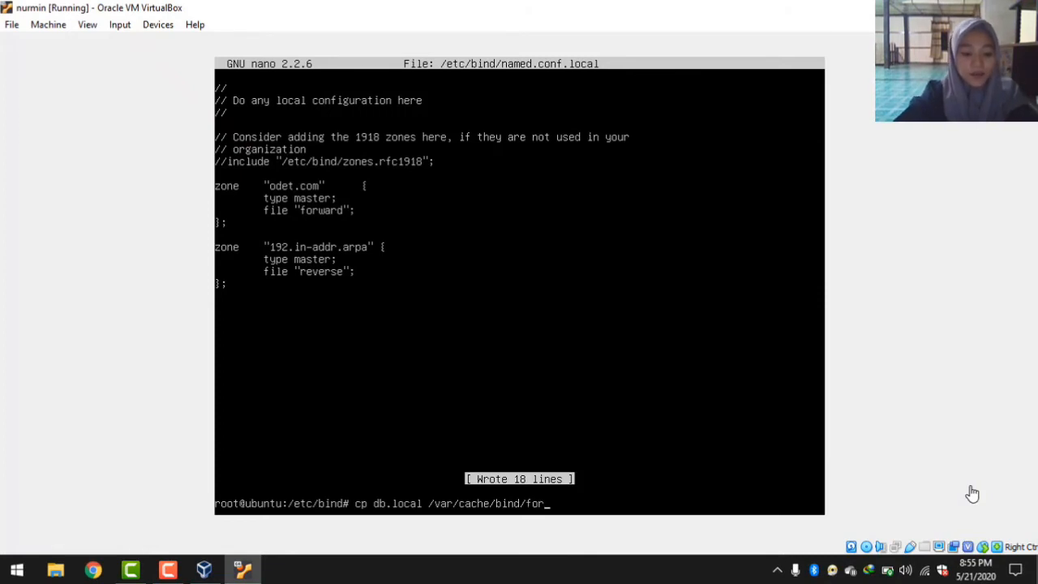
type("ward")
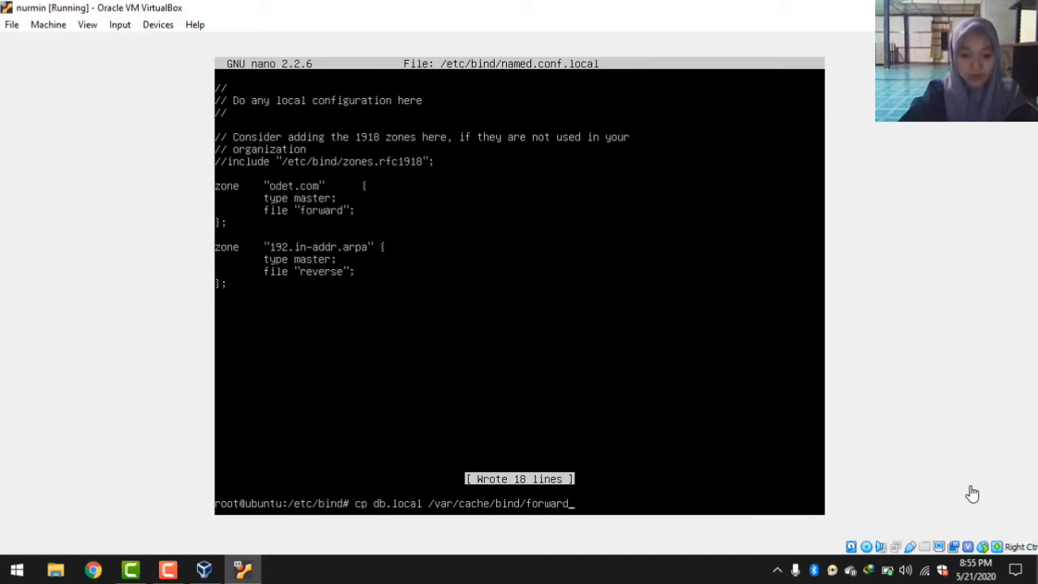
key("Return")
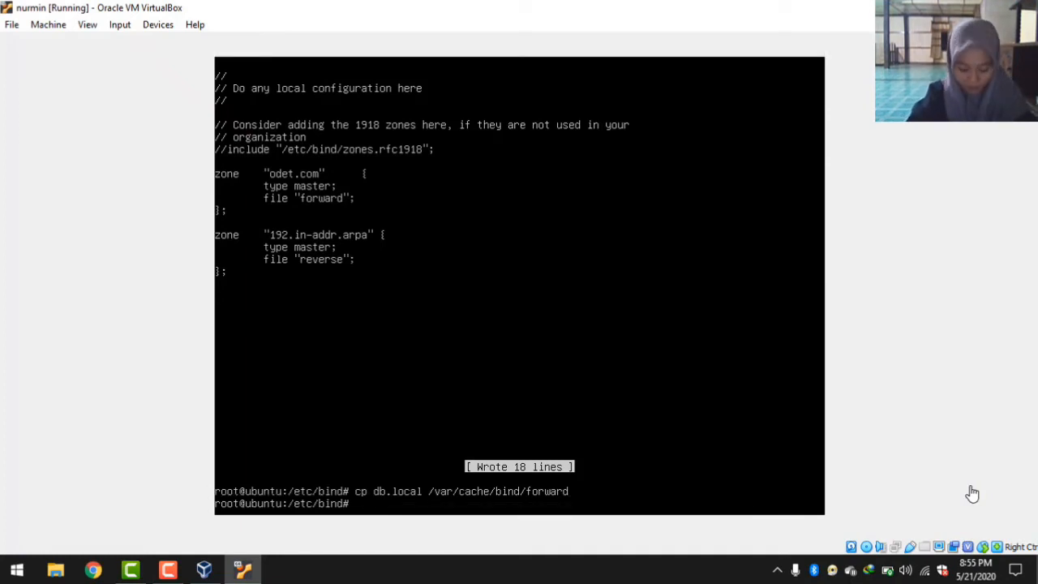
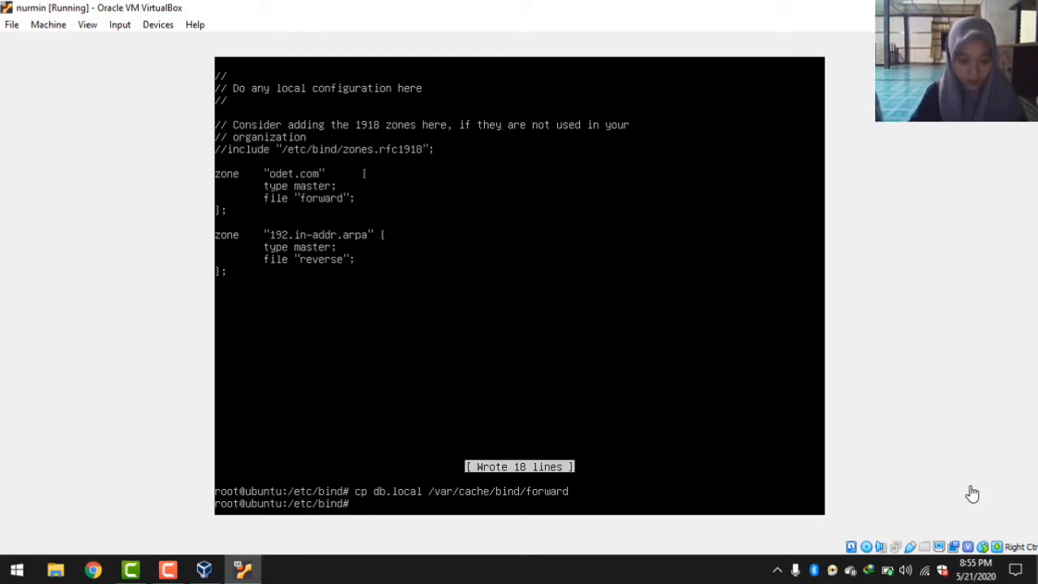
- Open the forward zone file /var/cache/bind/forward in nano
type("nano")
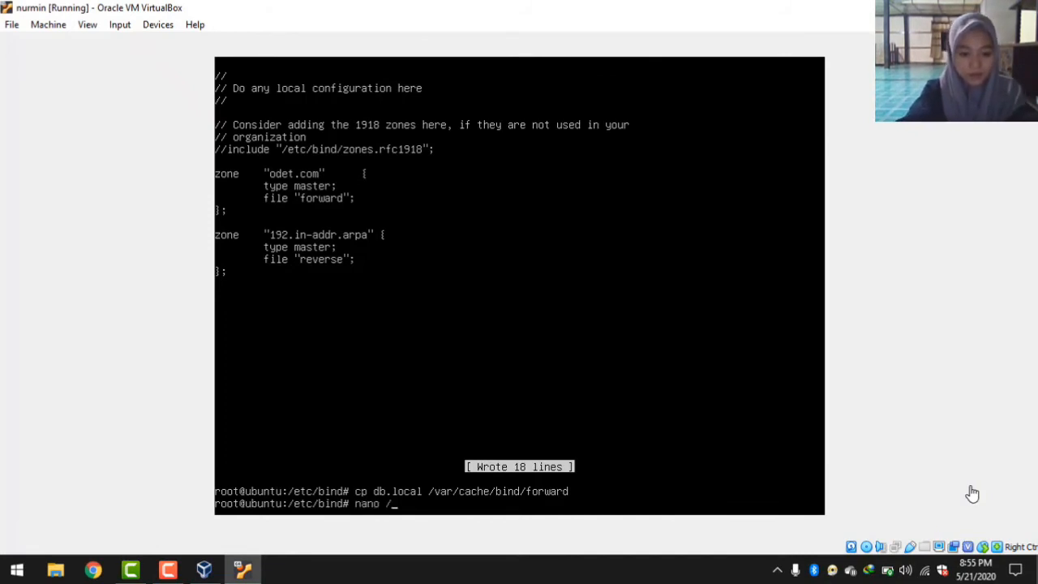
type(" /var")
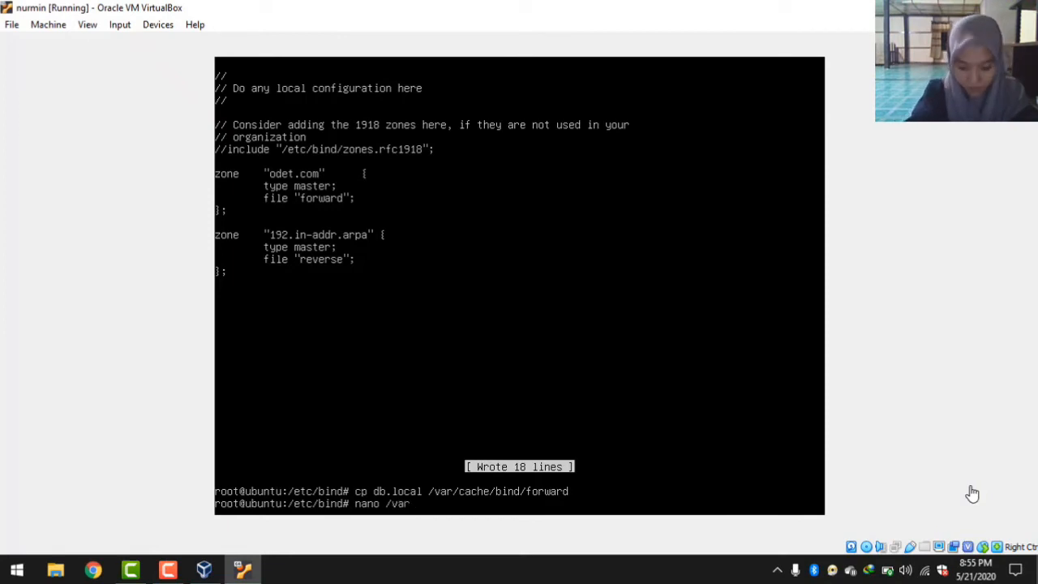
type("/cache")
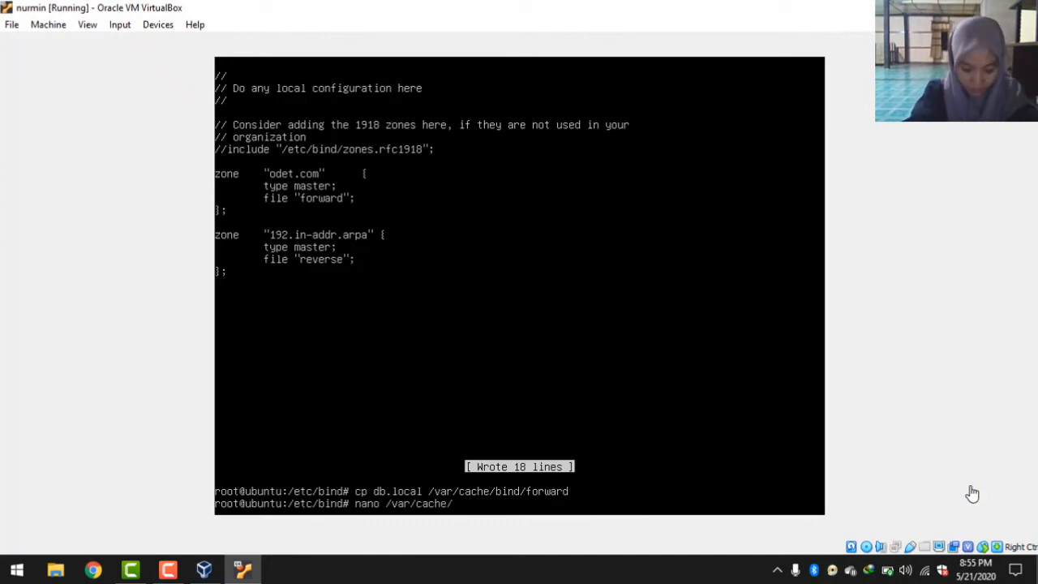
type("/bind")
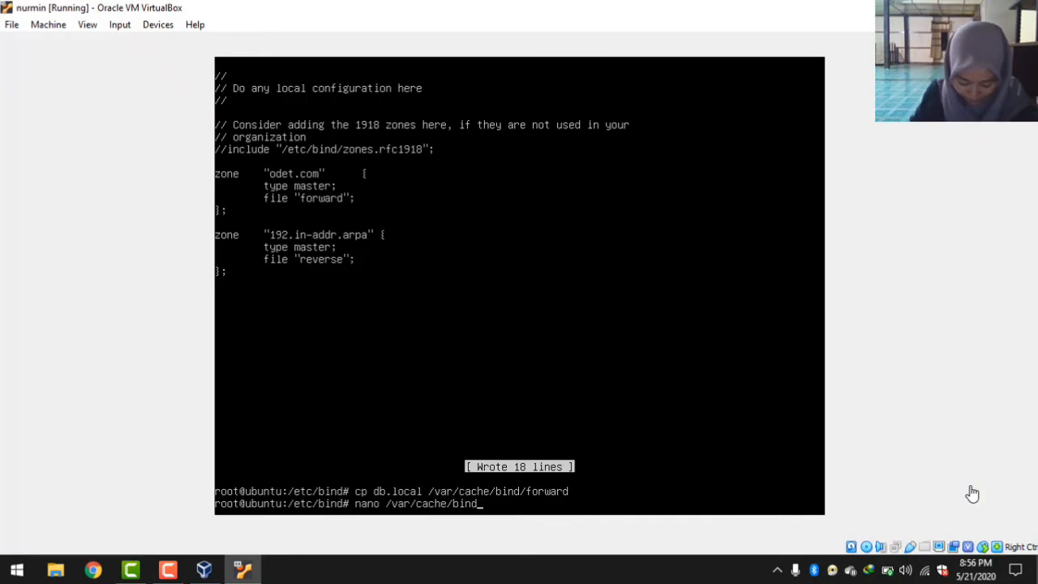
type("/for")
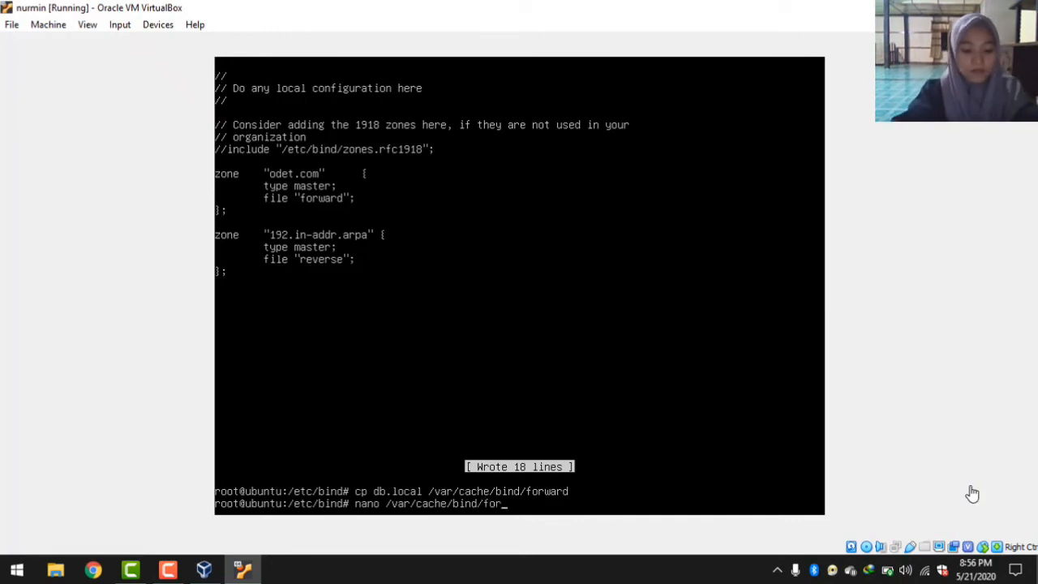
type("ward")
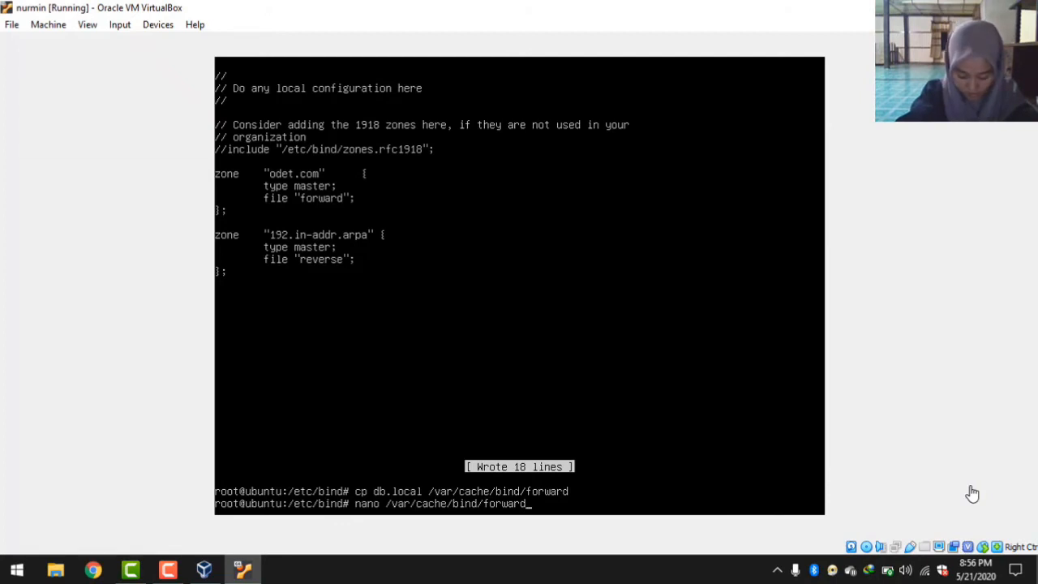
key("Return")
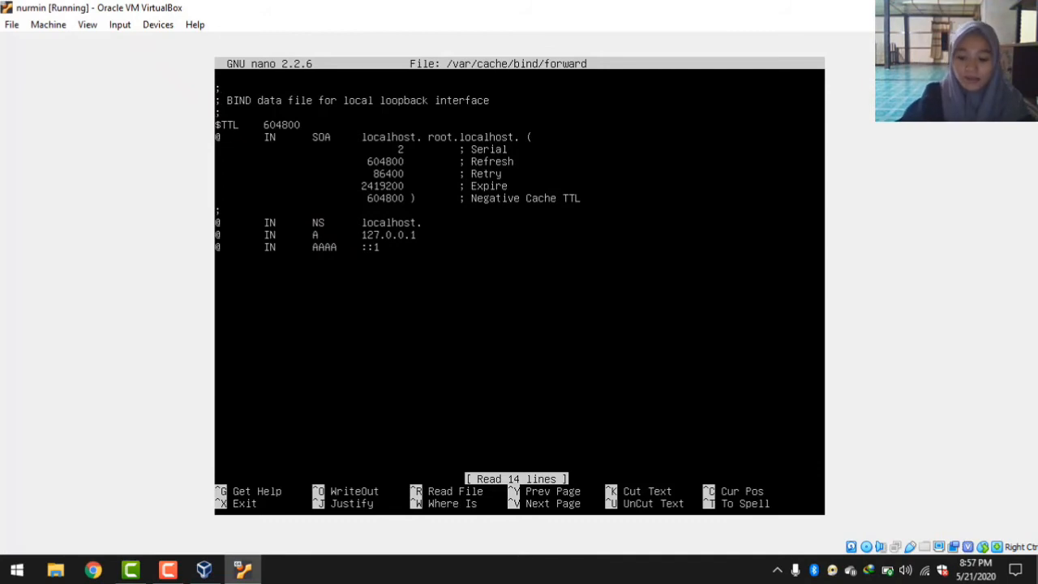
- Replace the first localhost in the SOA record with odet.com, keeping its trailing dot
key("Right")
key("Right")
key("Right")
key("Right")
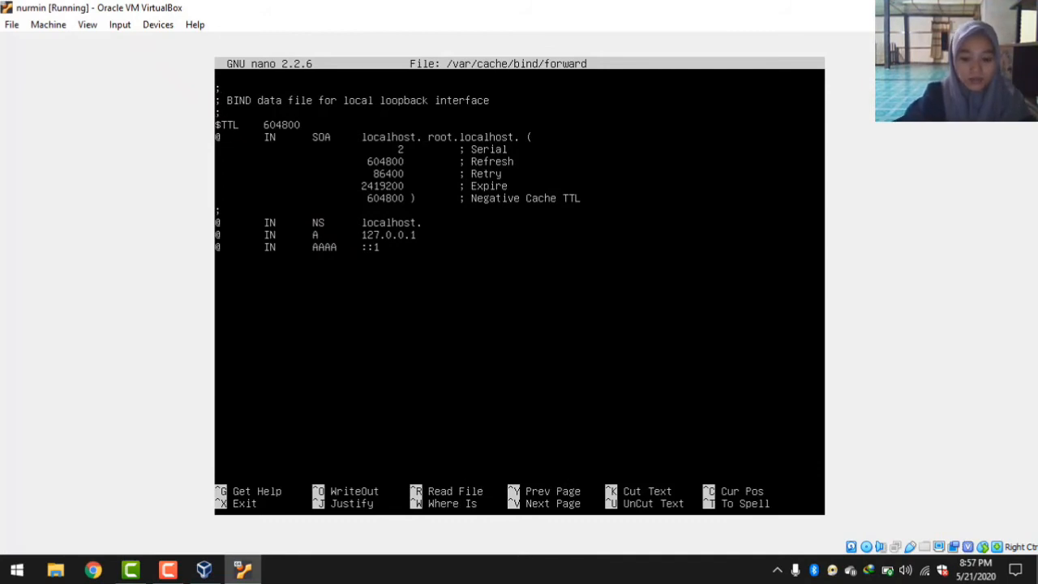
key("BackSpace")
key("BackSpace")
key("BackSpace")
key("BackSpace")
key("BackSpace")
key("BackSpace")
key("BackSpace")
key("BackSpace")
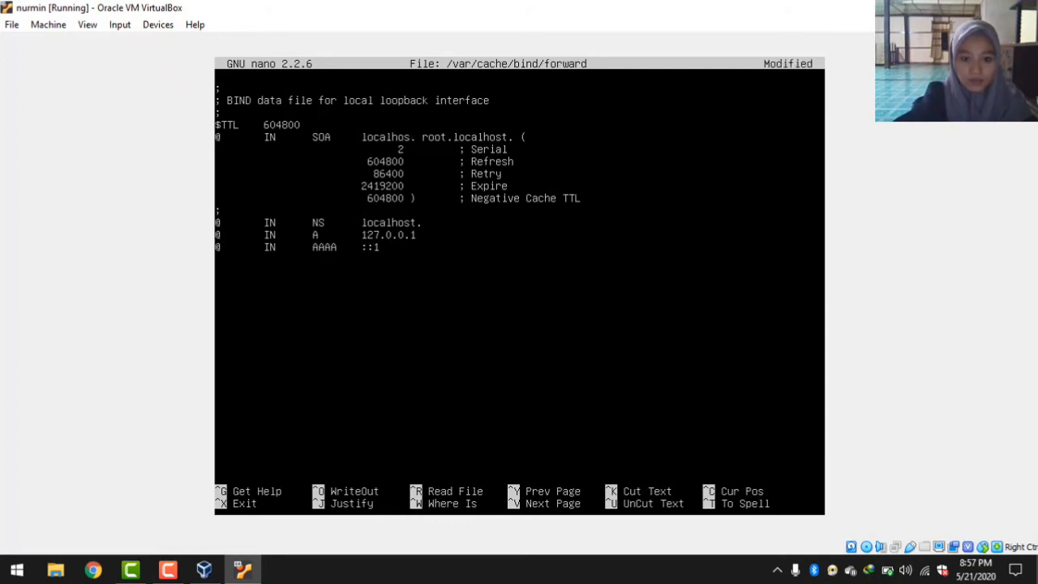
key("BackSpace")
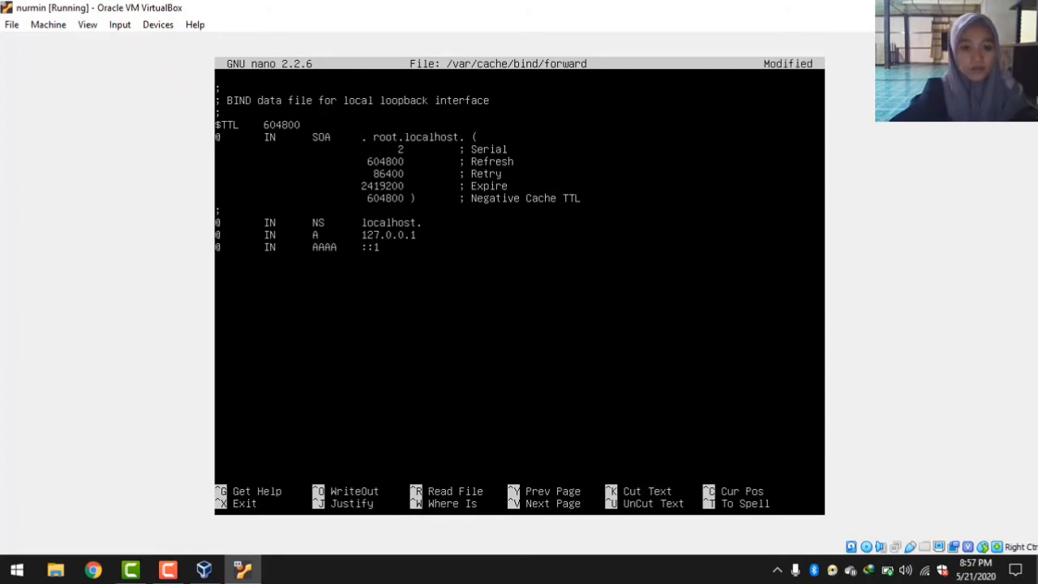
type("odet.com")
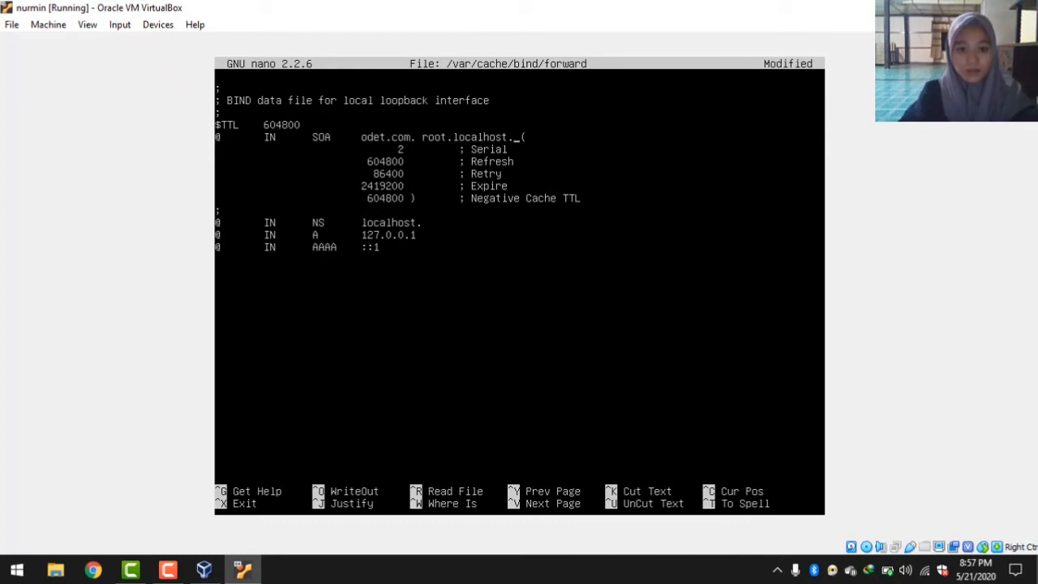
- Change the SOA record's contact from root.localhost. to root.odet.com. ahead of the opening parenthesis
key("BackSpace")
key("BackSpace")
key("BackSpace")
key("BackSpace")
key("BackSpace")
key("BackSpace")
key("BackSpace")
key("BackSpace")
key("BackSpace")
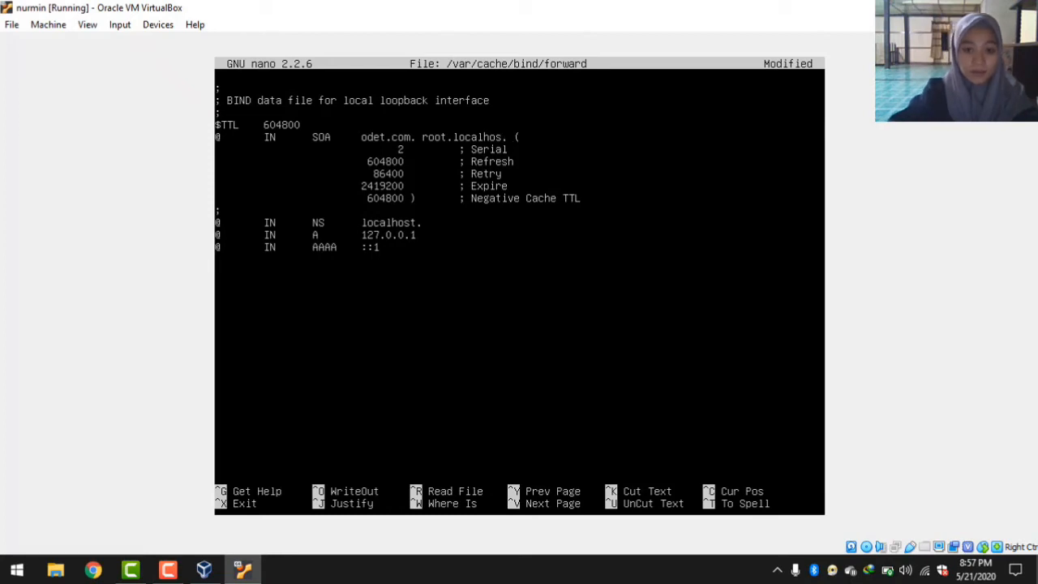
type("odet")
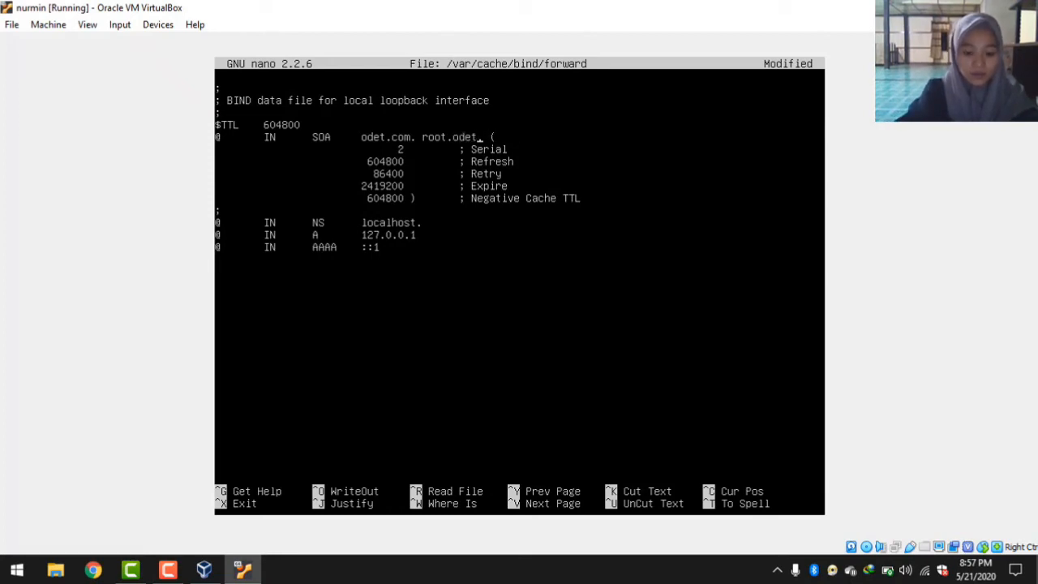
type(".com")
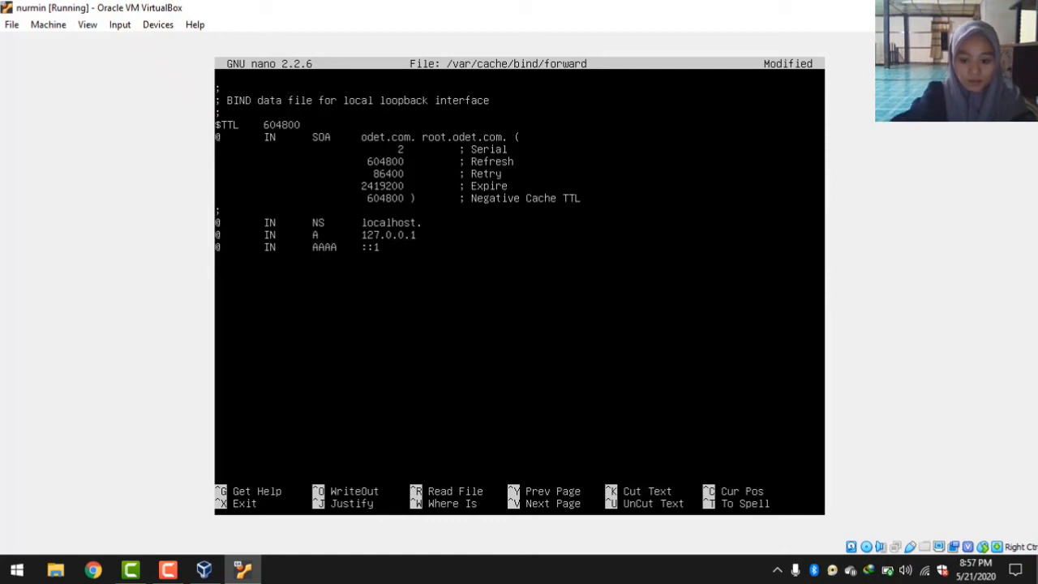
- Delete the loopback address in the A record down to its first two digits
key("BackSpace")
key("BackSpace")
key("BackSpace")
key("BackSpace")
key("BackSpace")
key("BackSpace")
key("BackSpace")
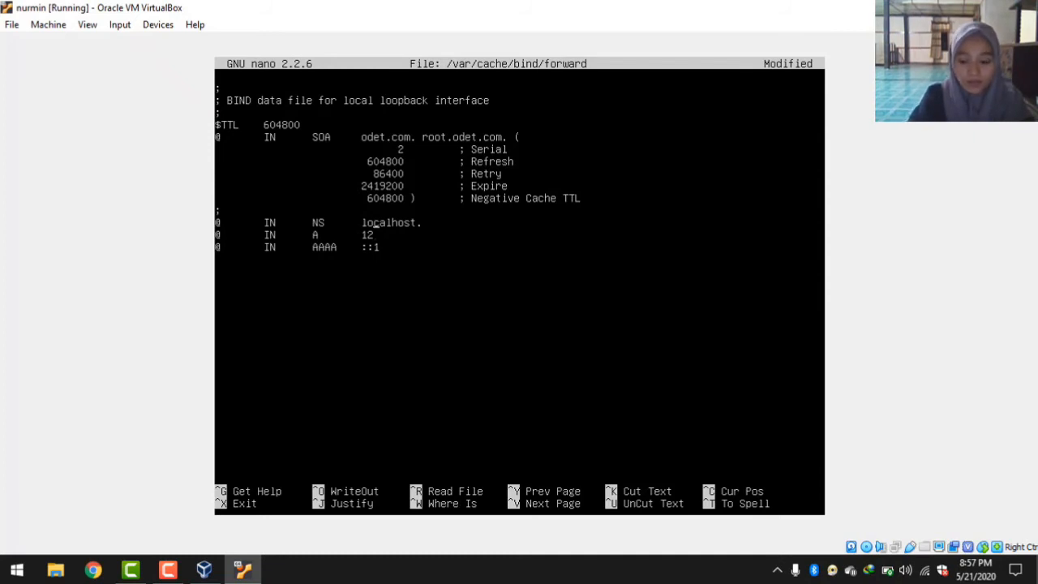
- Replace localhost. in the NS record with odet.com. including the trailing dot
key("Right")
key("Right")
key("Right")
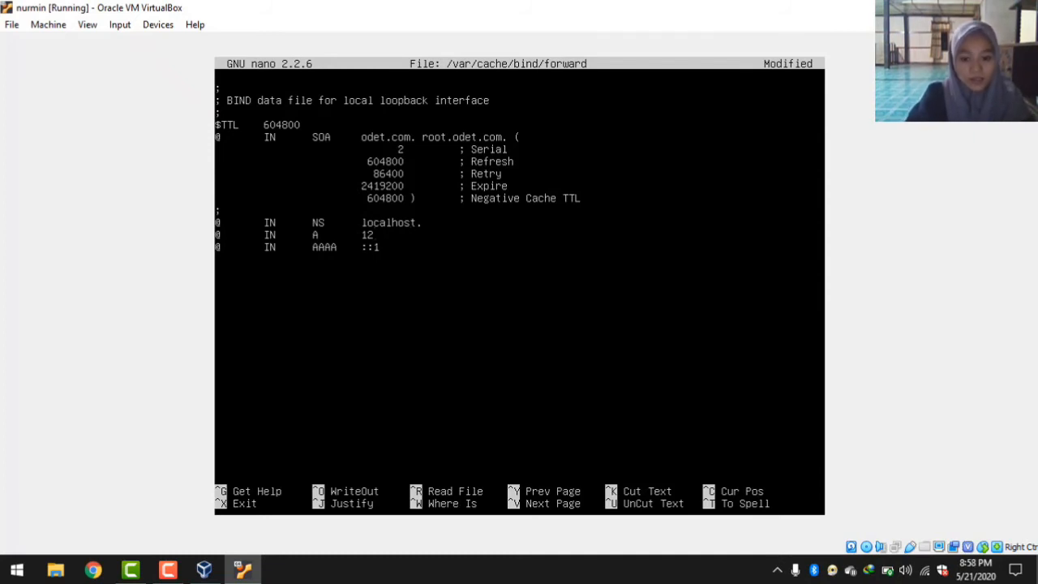
key("BackSpace")
key("BackSpace")
key("BackSpace")
key("BackSpace")
key("BackSpace")
key("BackSpace")
key("BackSpace")
key("BackSpace")
key("BackSpace")
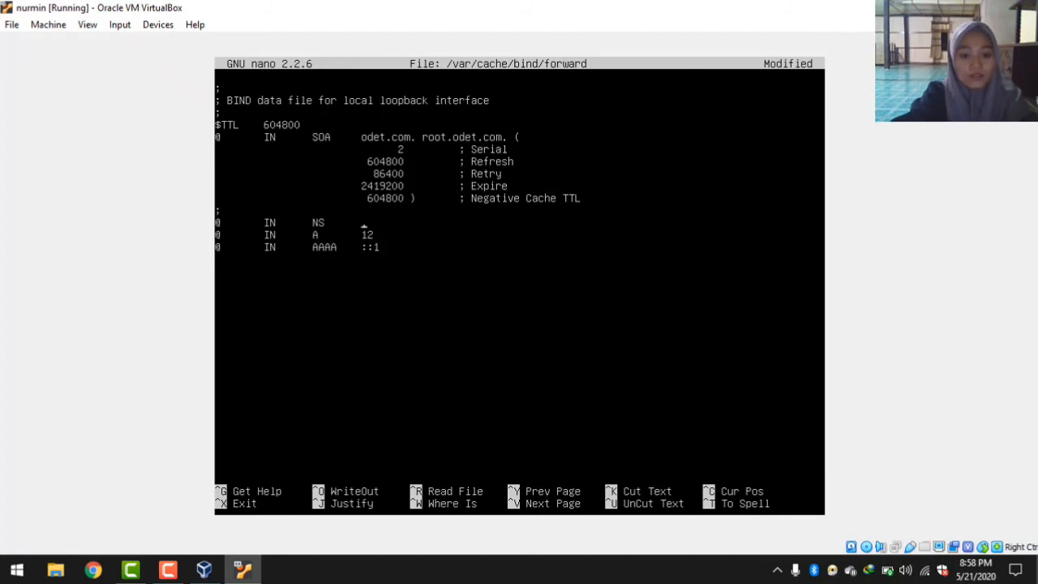
type("odet")
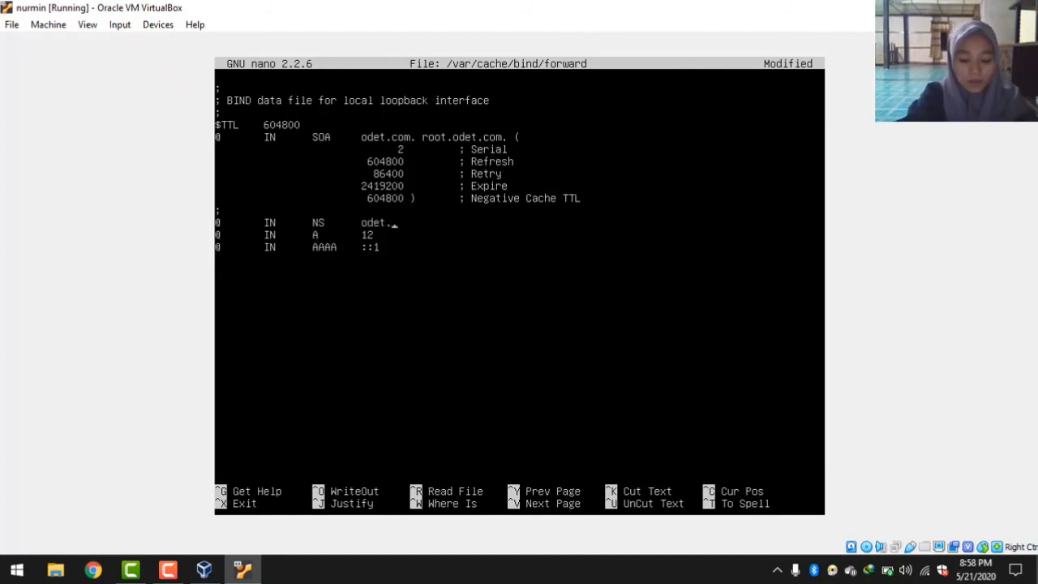
type(".com.")
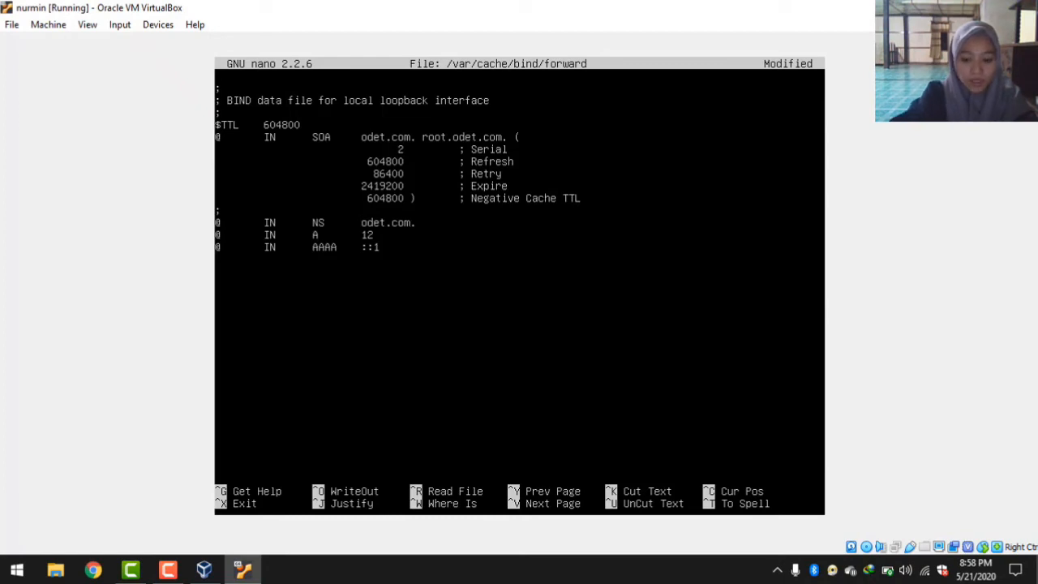
- Set the A record's address for @ to 192.168.56.115 in place of the remaining digits
key("BackSpace")
key("BackSpace")
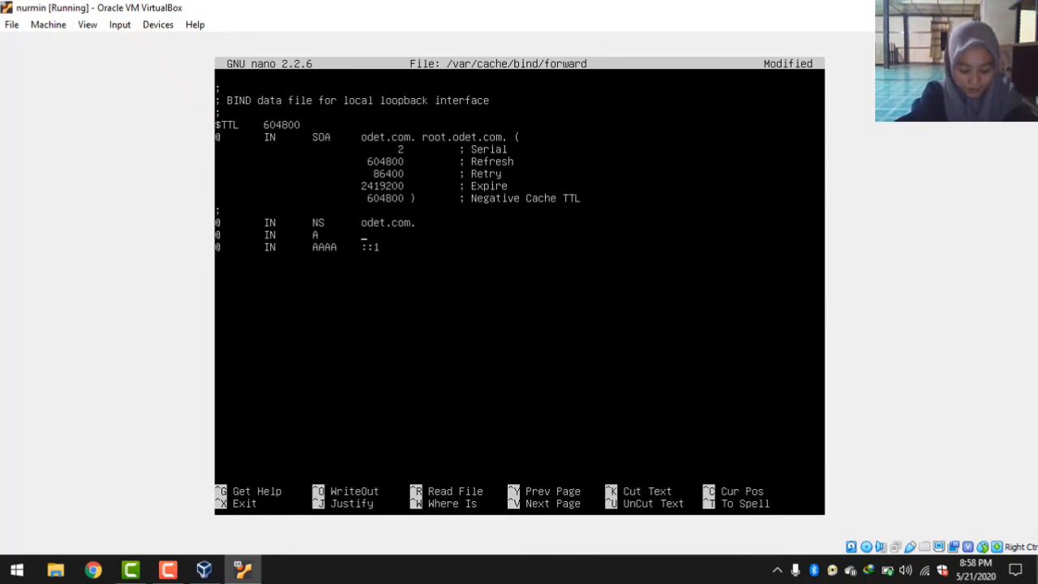
type("1")
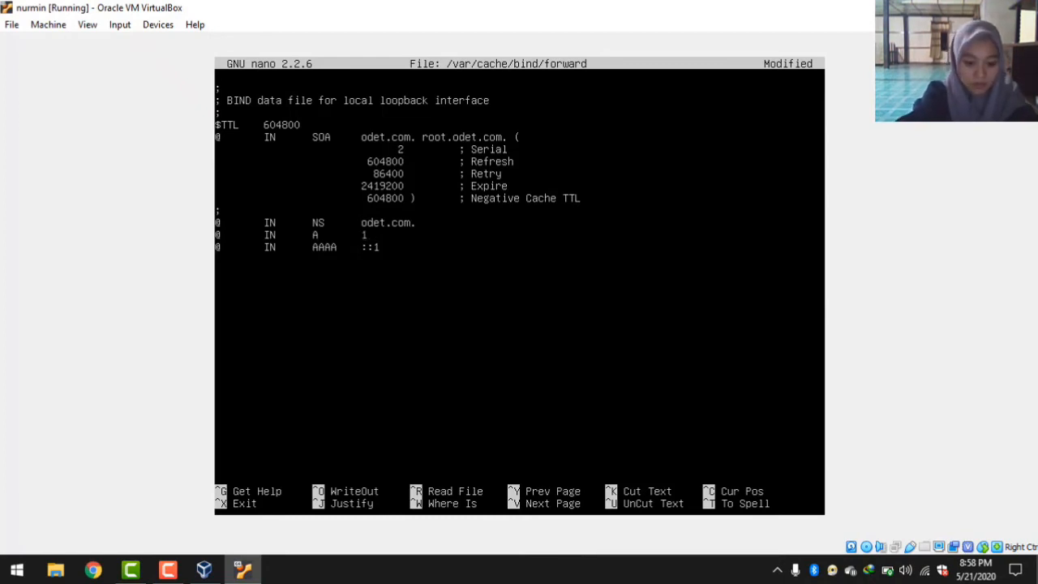
type("92")
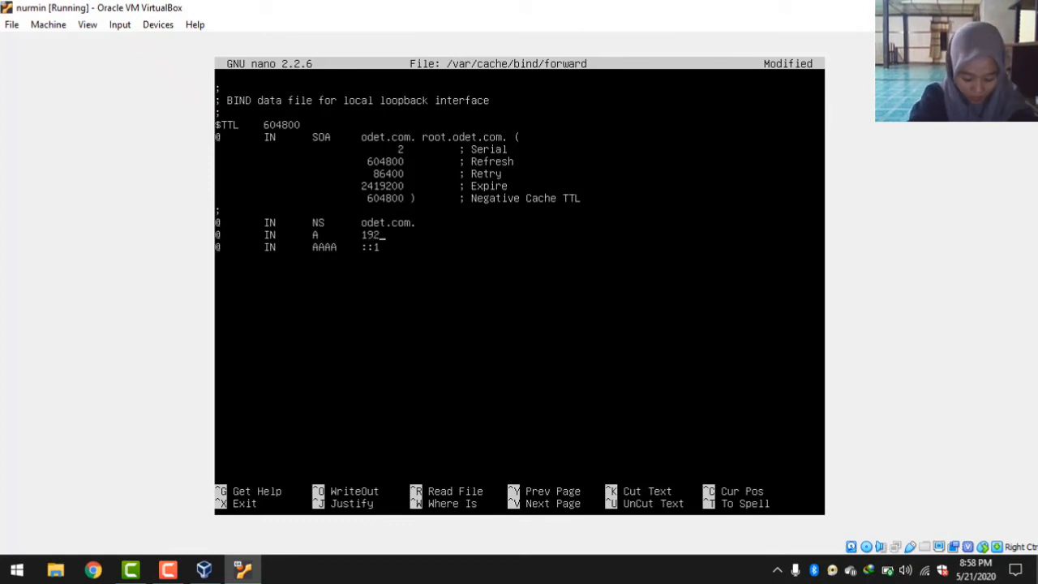
type(".168")
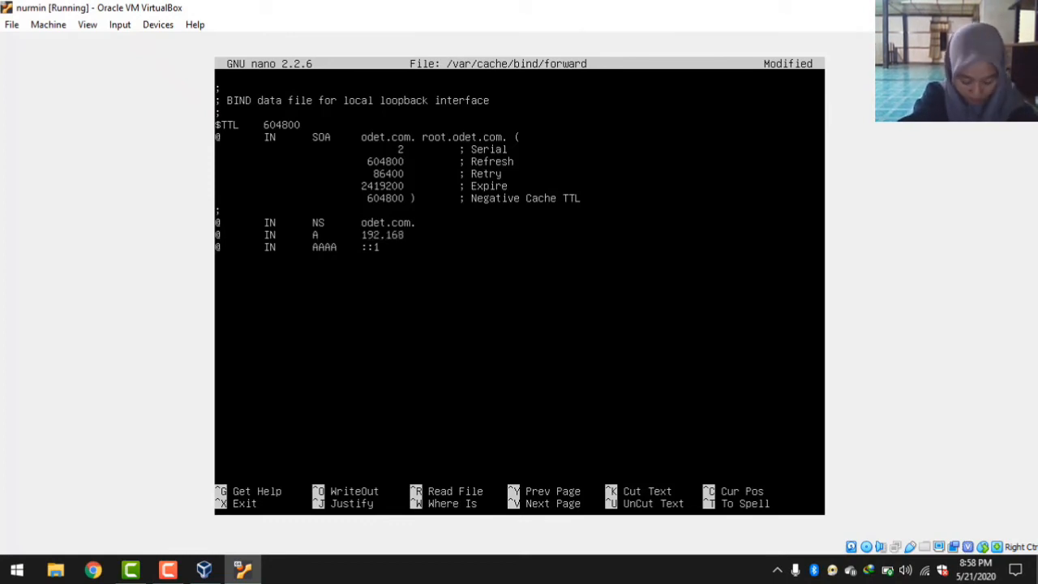
type(".")
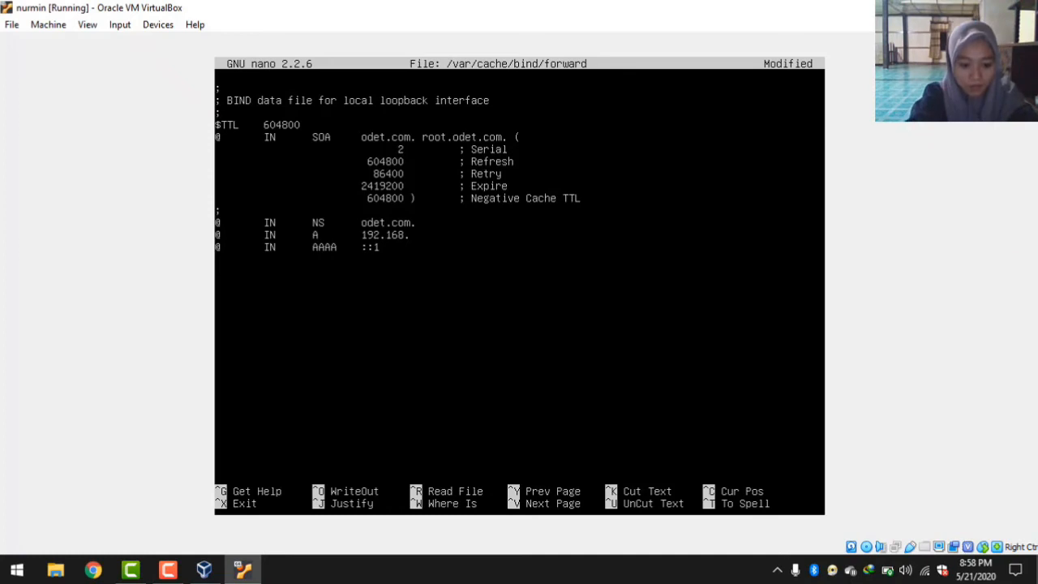
type("56.115")
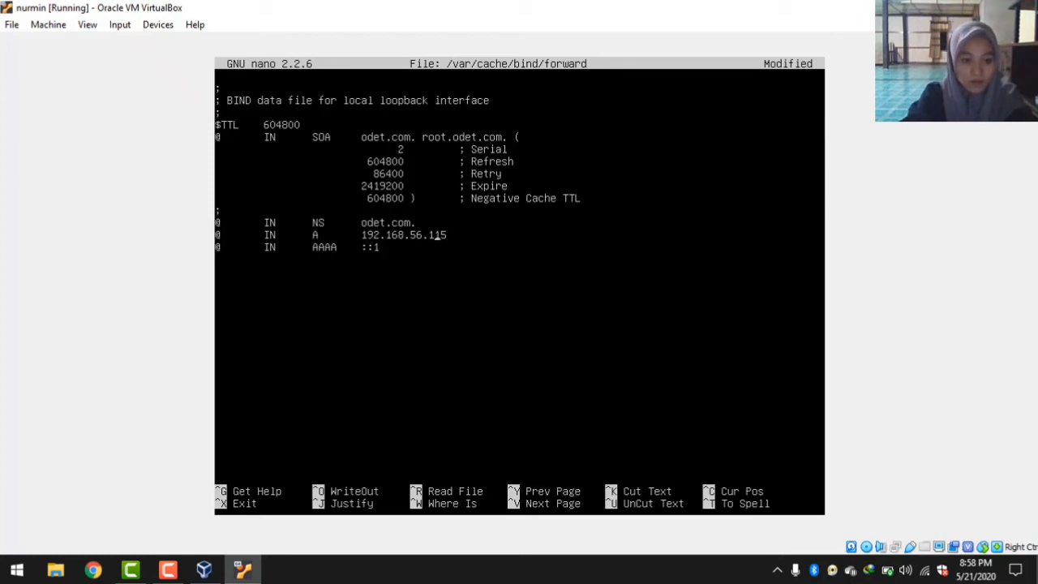
key("Right")
key("Right")
key("Right")
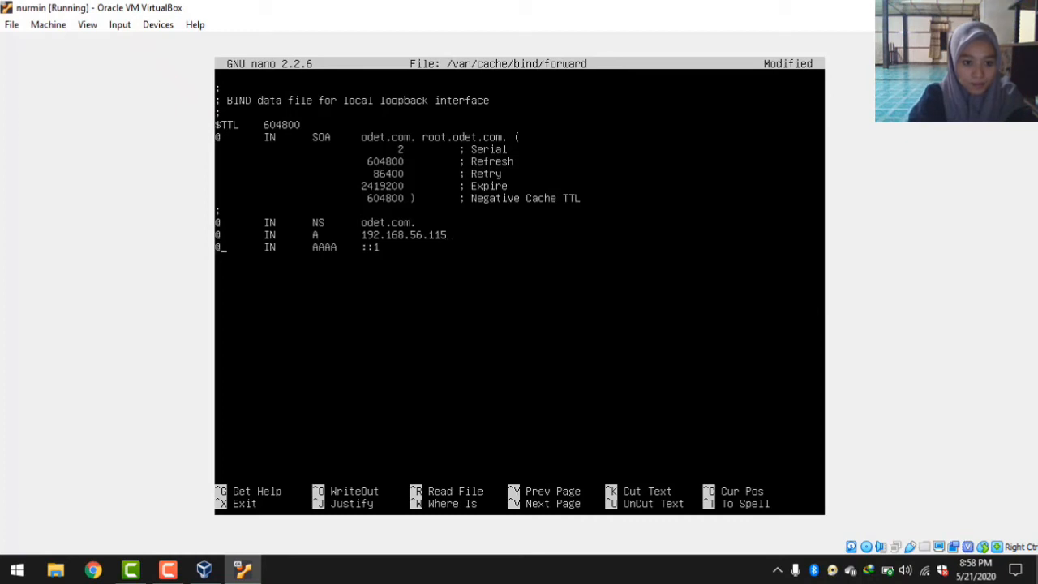
key("BackSpace")
type("www")
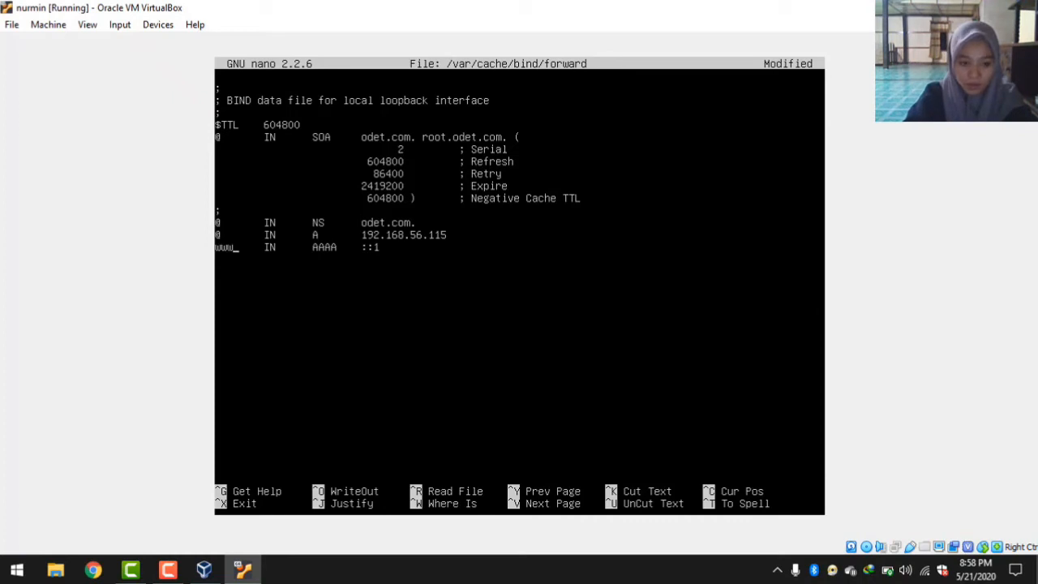
- Change the www record's type from AAAA to A
key("Right")
key("Right")
key("Right")
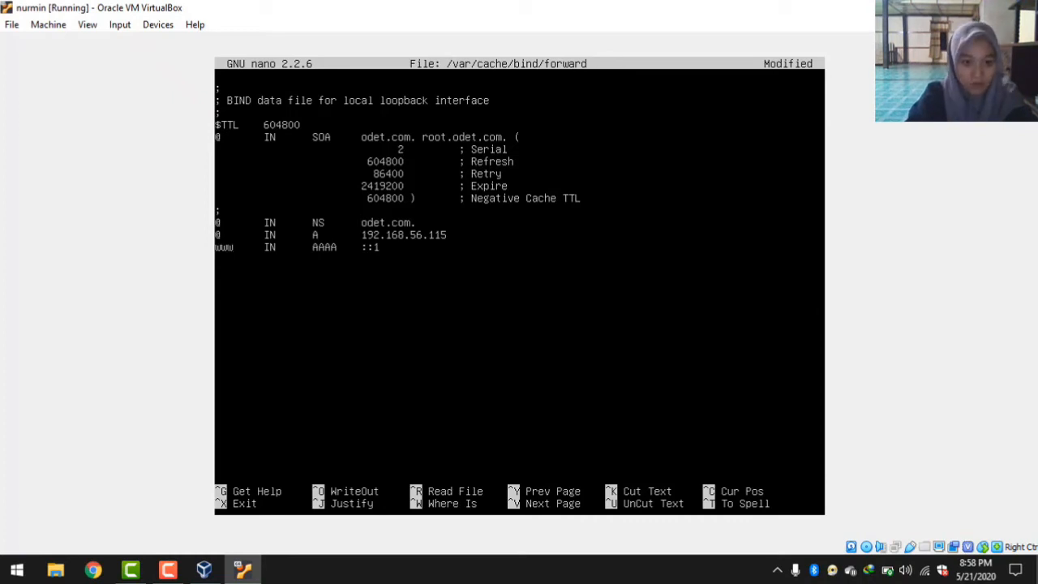
key("Delete")
key("Delete")
key("Delete")
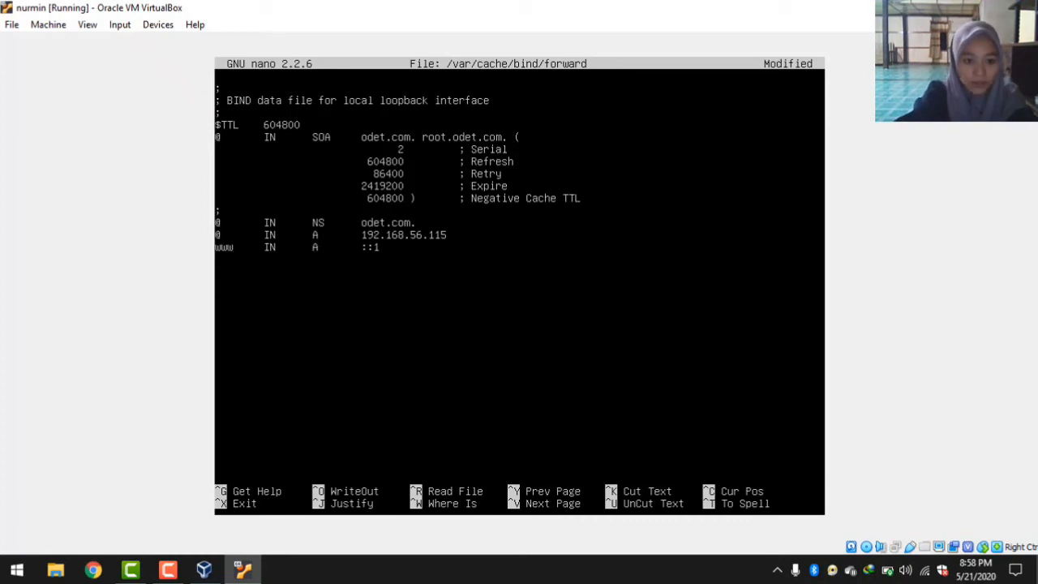
- Replace the www record's ::1 address with 192.168.56.115
key("Right")
key("Right")
key("Right")
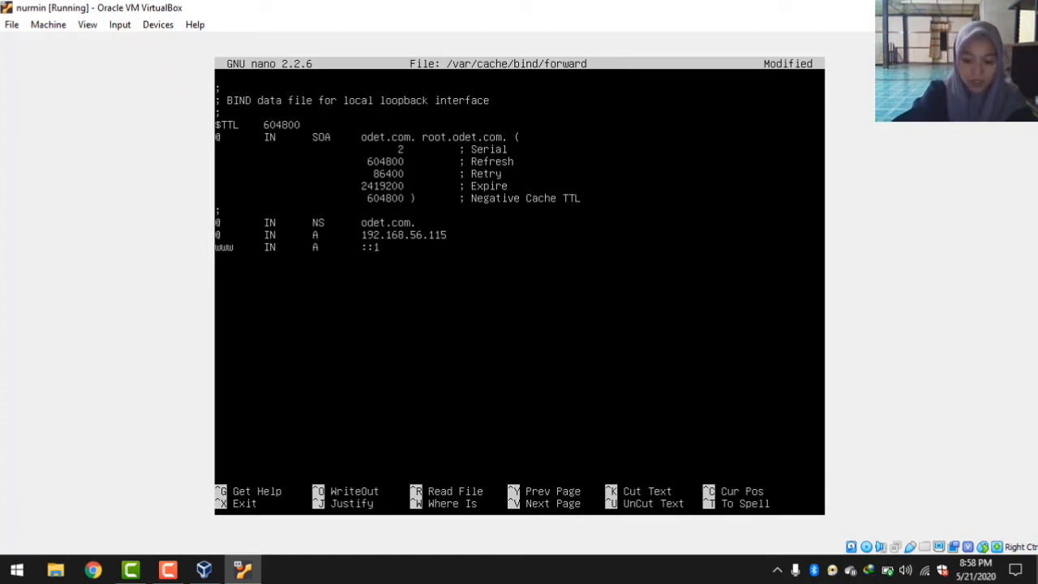
key("BackSpace")
key("BackSpace")
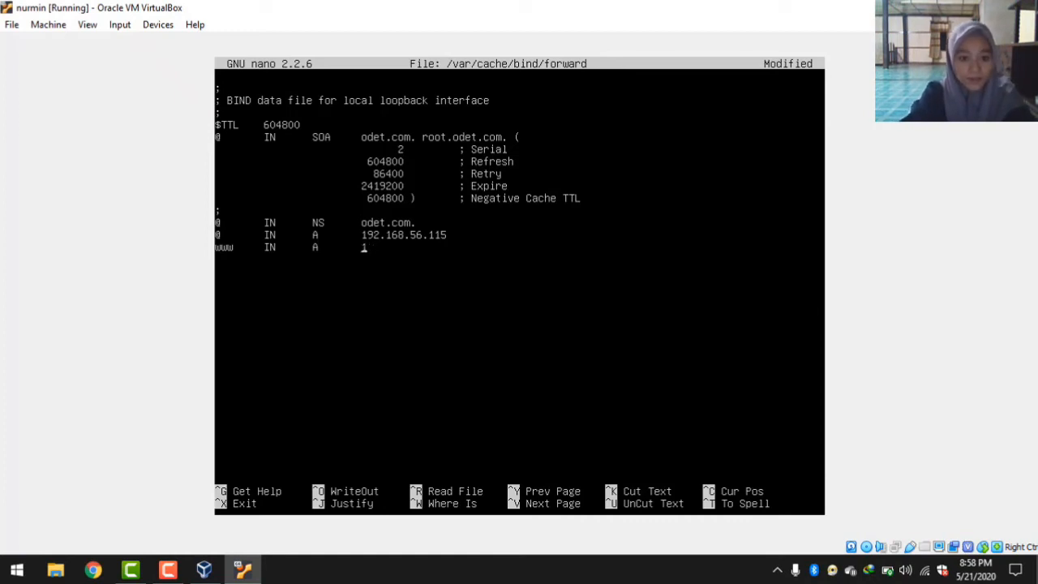
type("92")
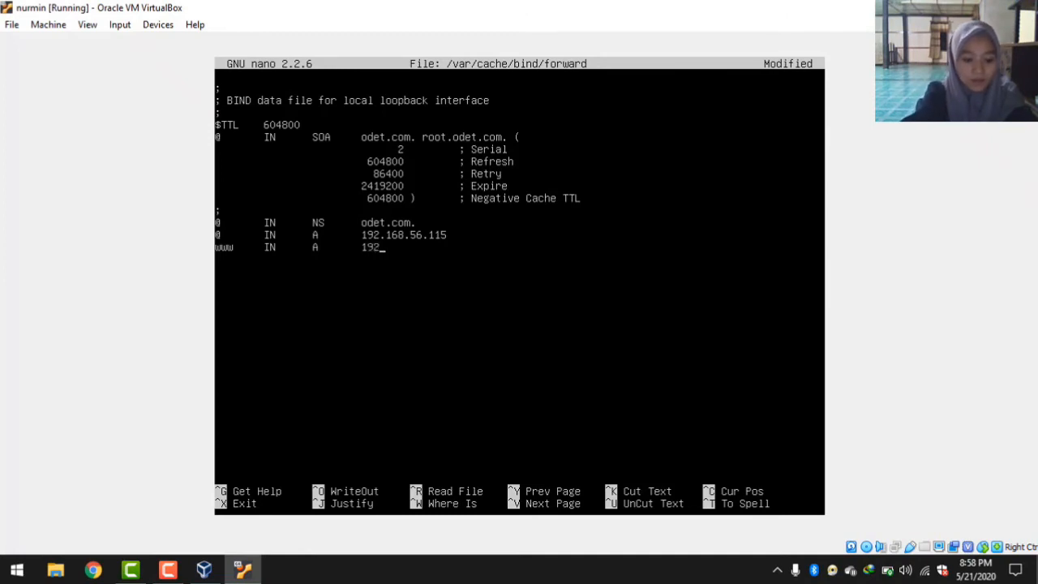
type(".1")
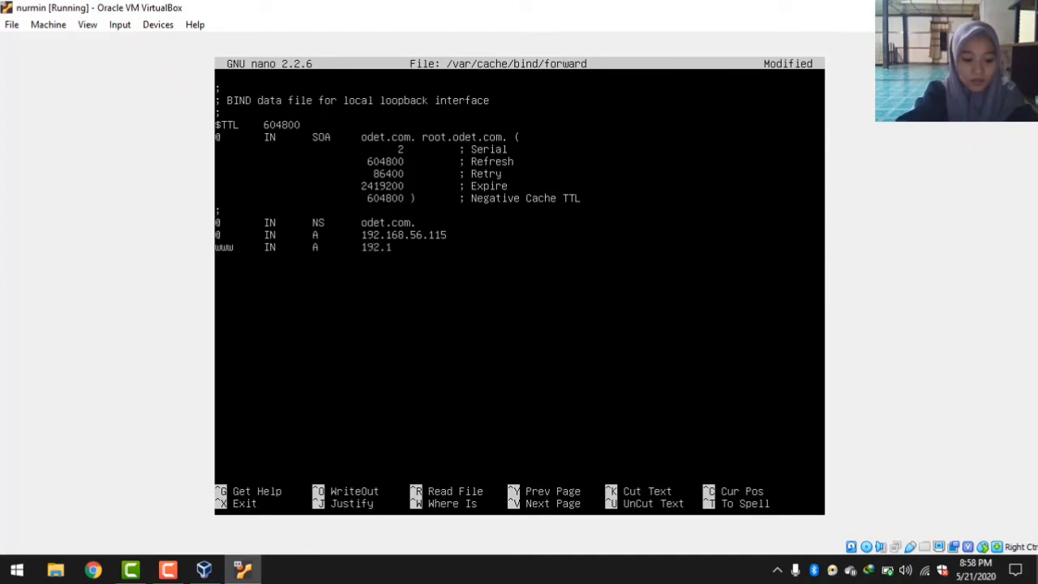
type("68.")
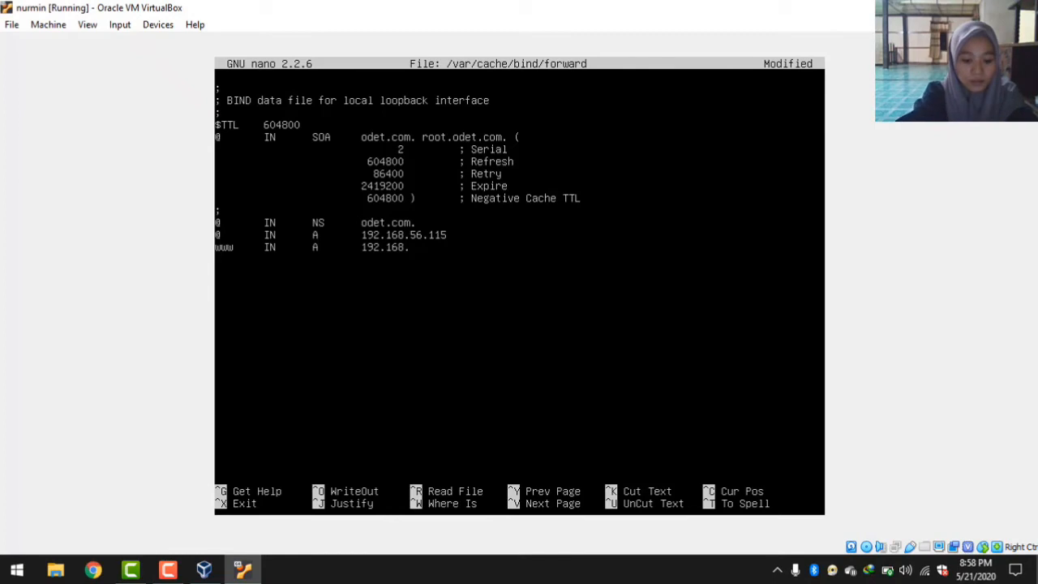
type("56")
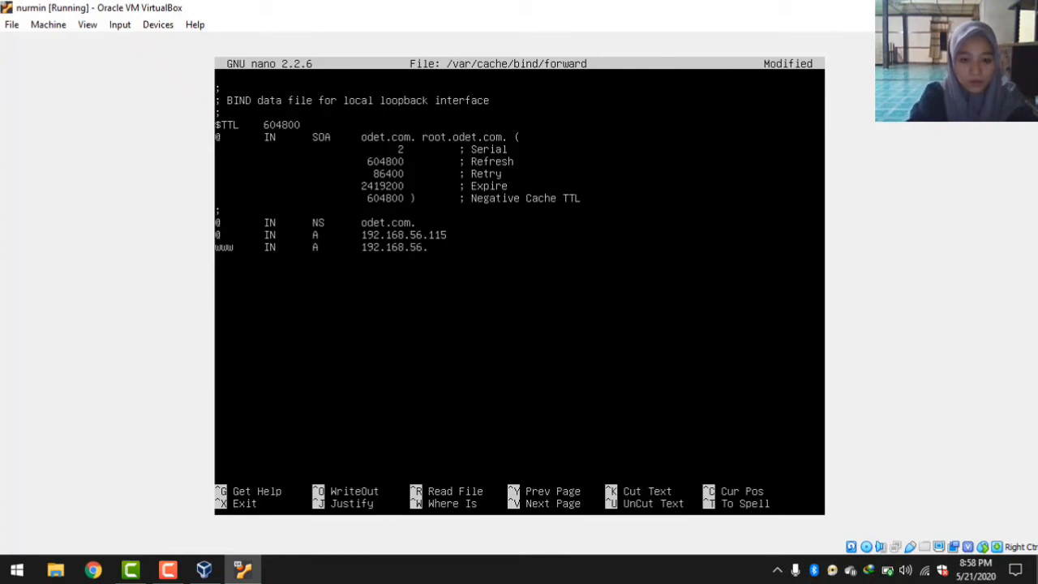
type(".115")
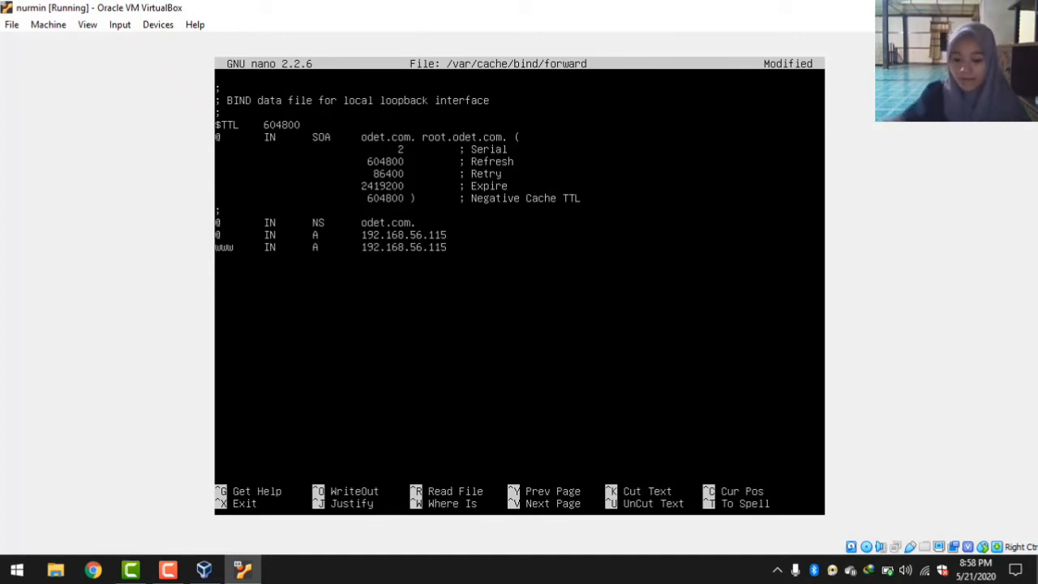
- Save the forward zone file under its existing name and exit the editor
key("ctrl+x")
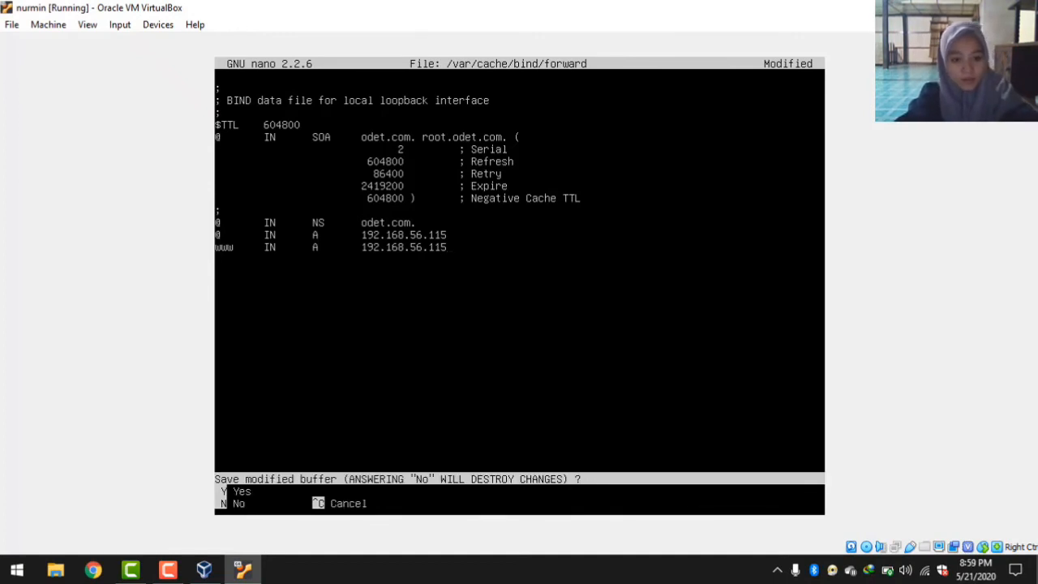
key("y")
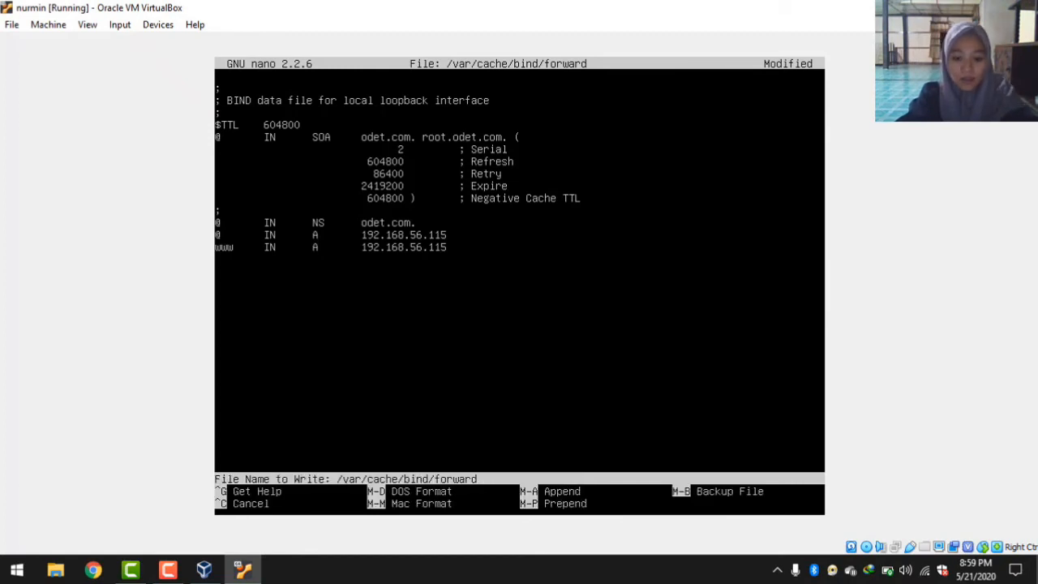
key("Return")
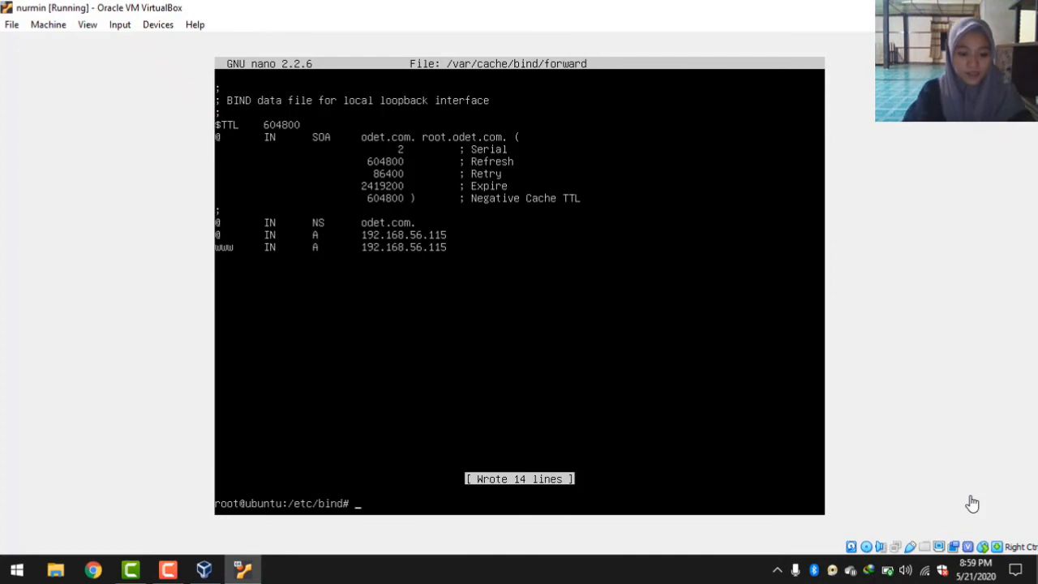
- Begin a cp command at the shell prompt with /var/cache/bind/forward as the source file
type("cp")
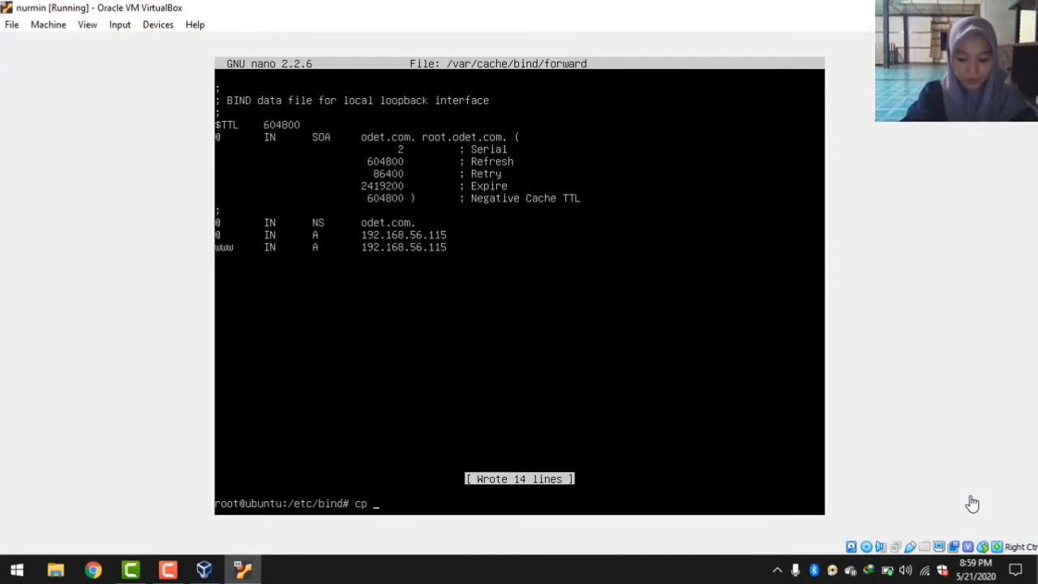
type(" /var")
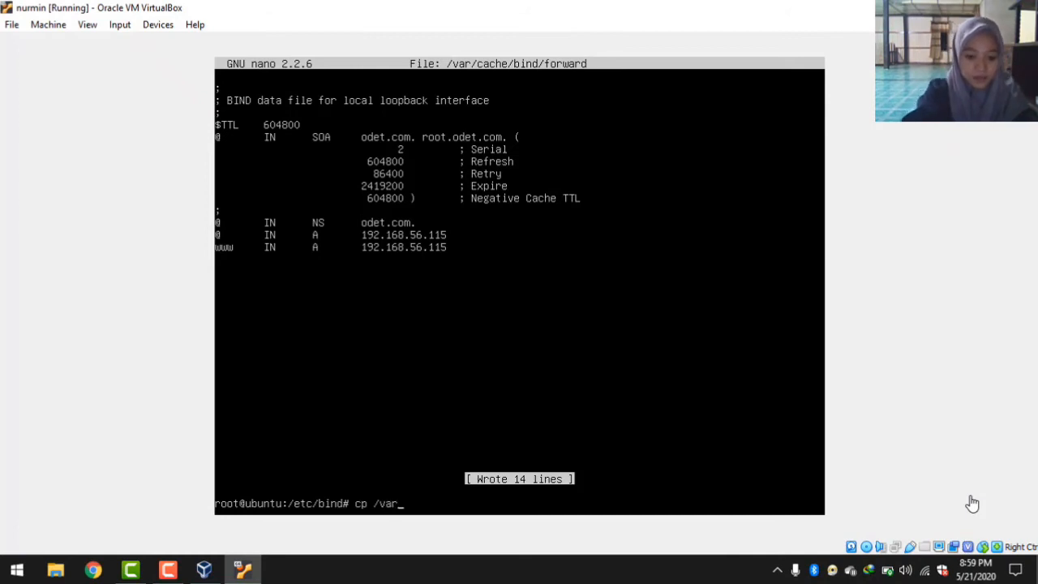
type("/cache")
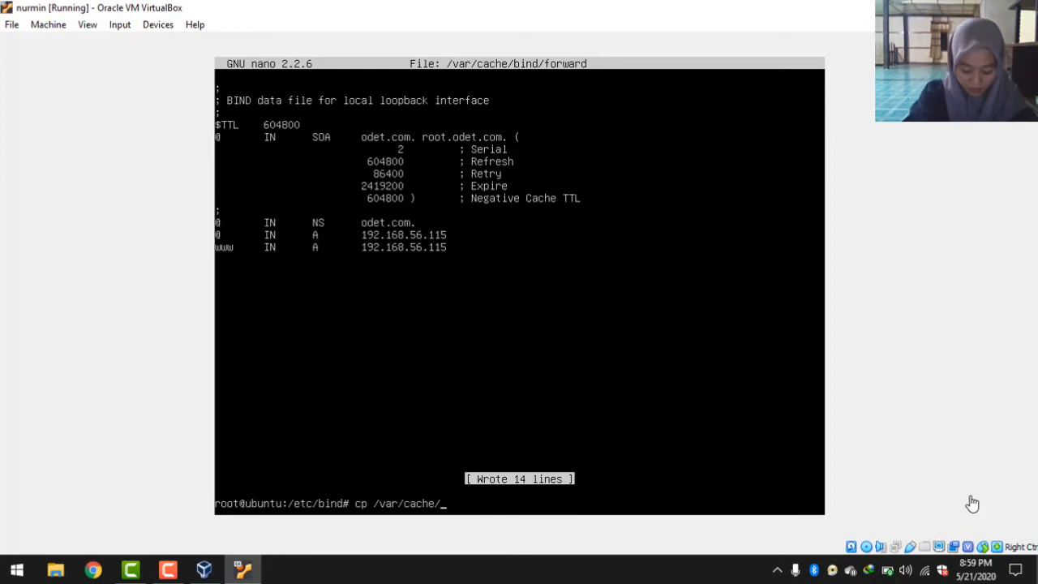
type("/bind")
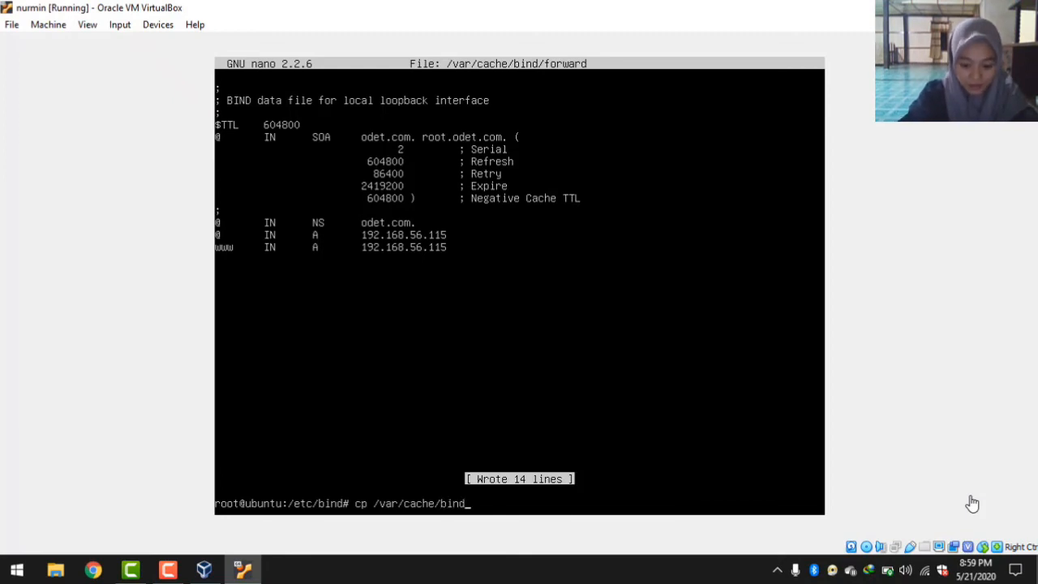
type("/fp")
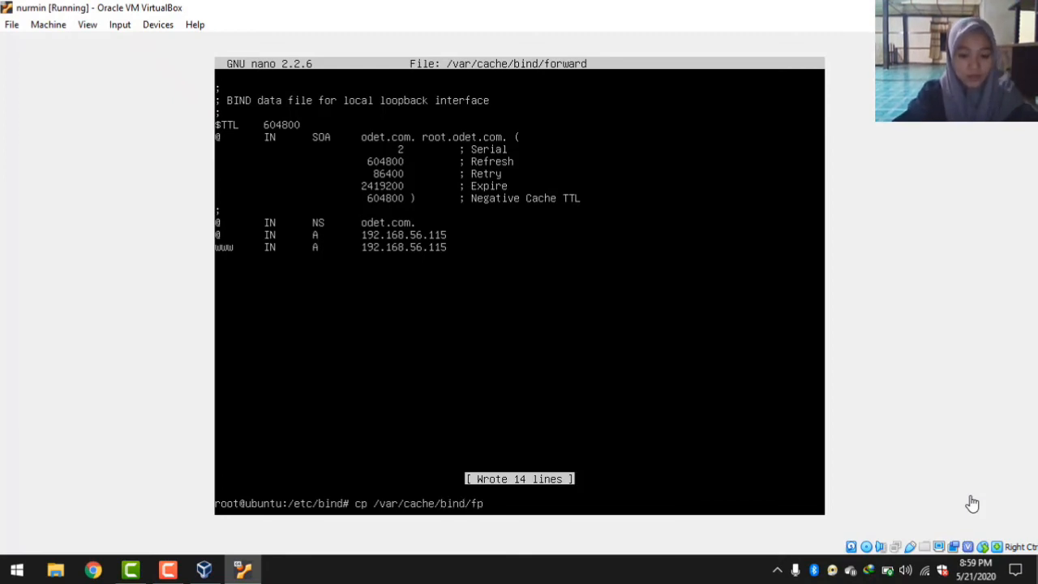
key("BackSpace")
type("or")
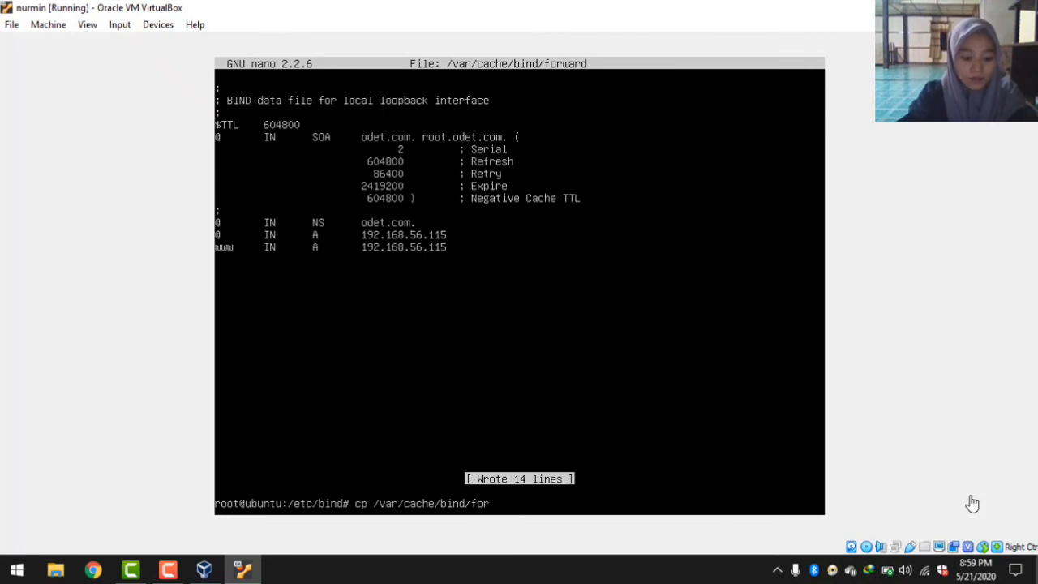
type("ward")
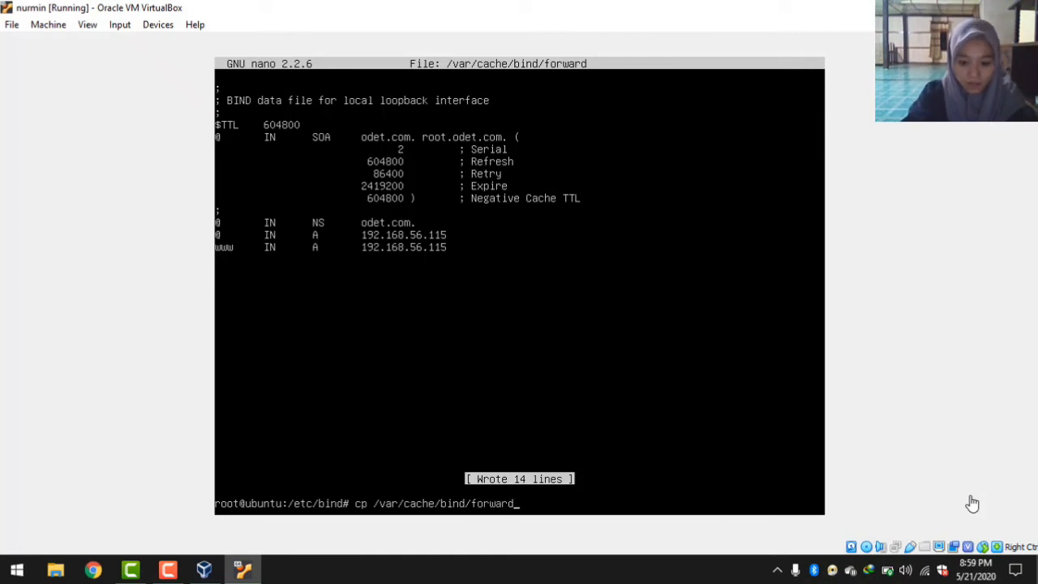
- Extend the cp command with the destination directory path /var/cache/bind/
type("/")
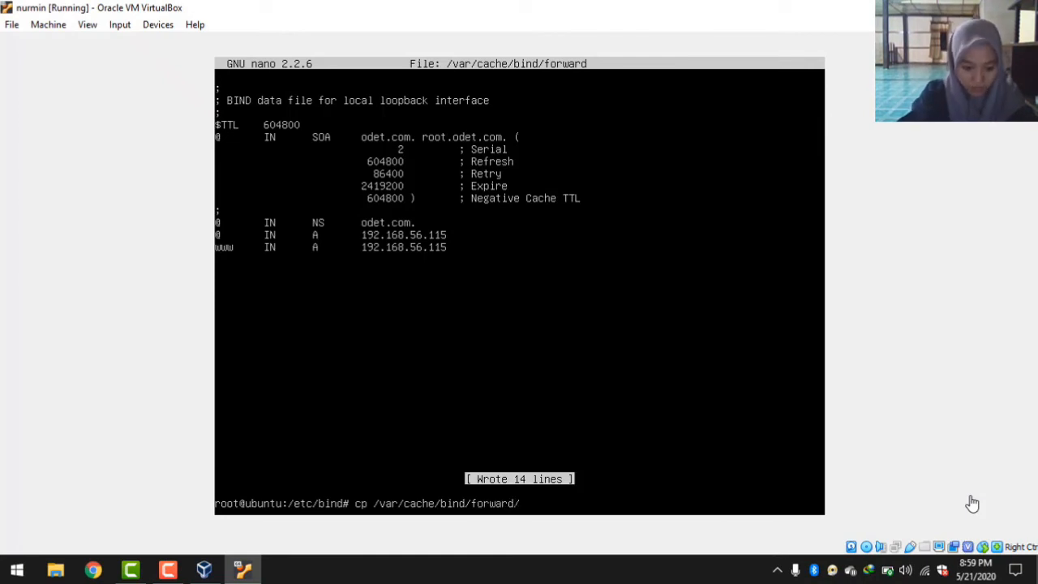
type("var")
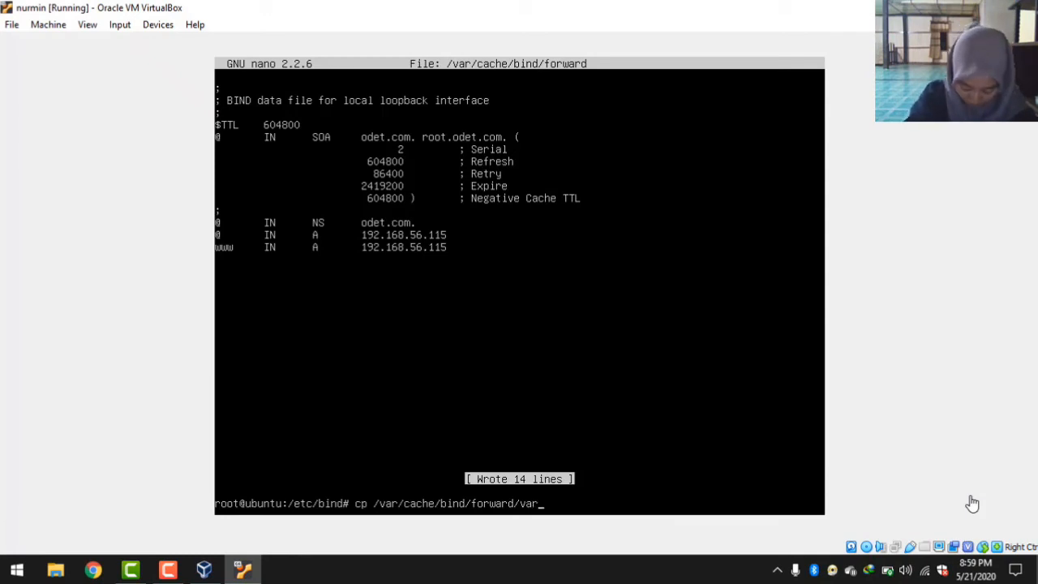
type("/")
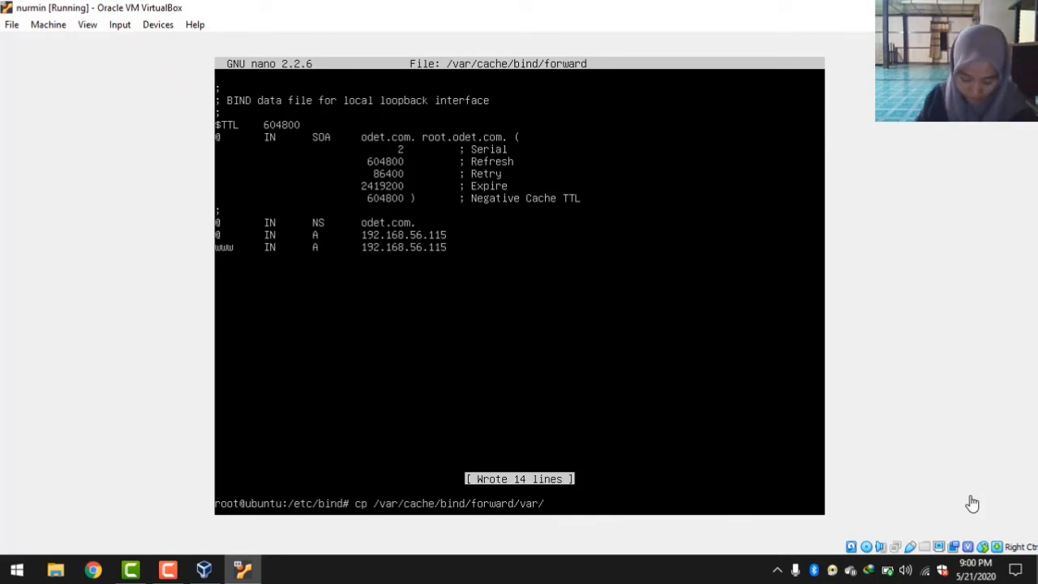
type("ca")
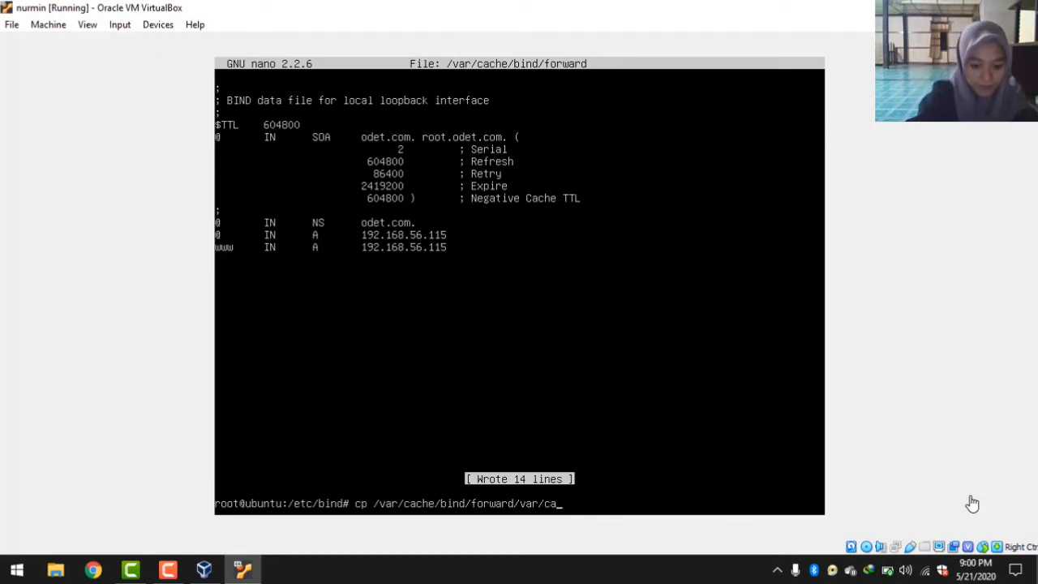
type("che")
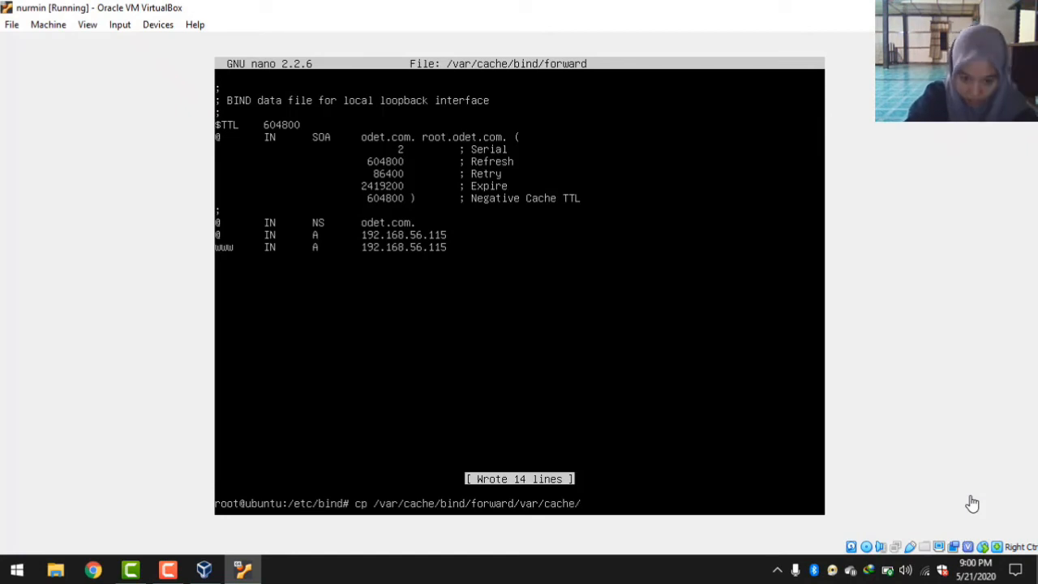
type("/")
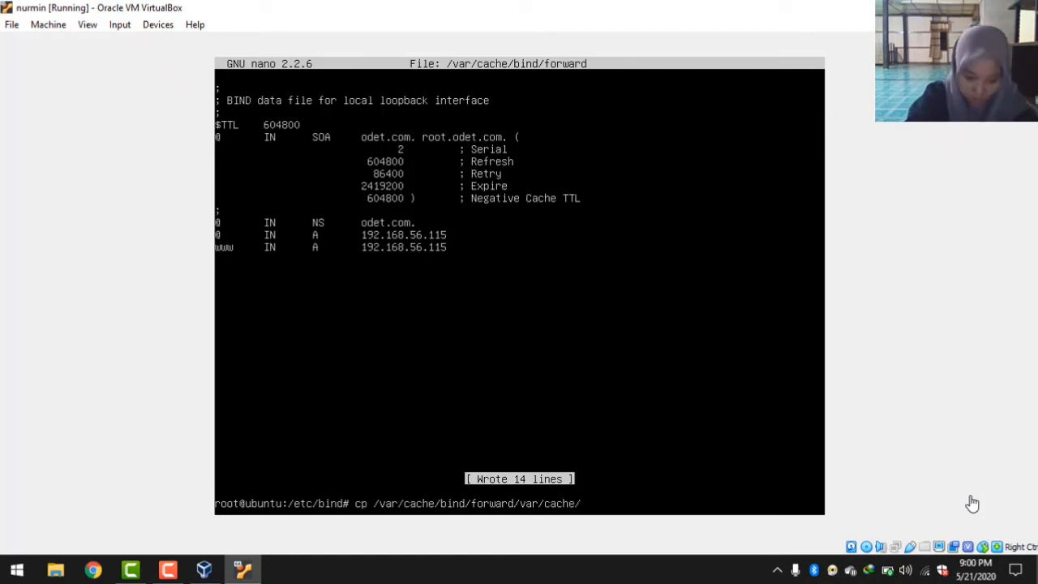
type("bind")
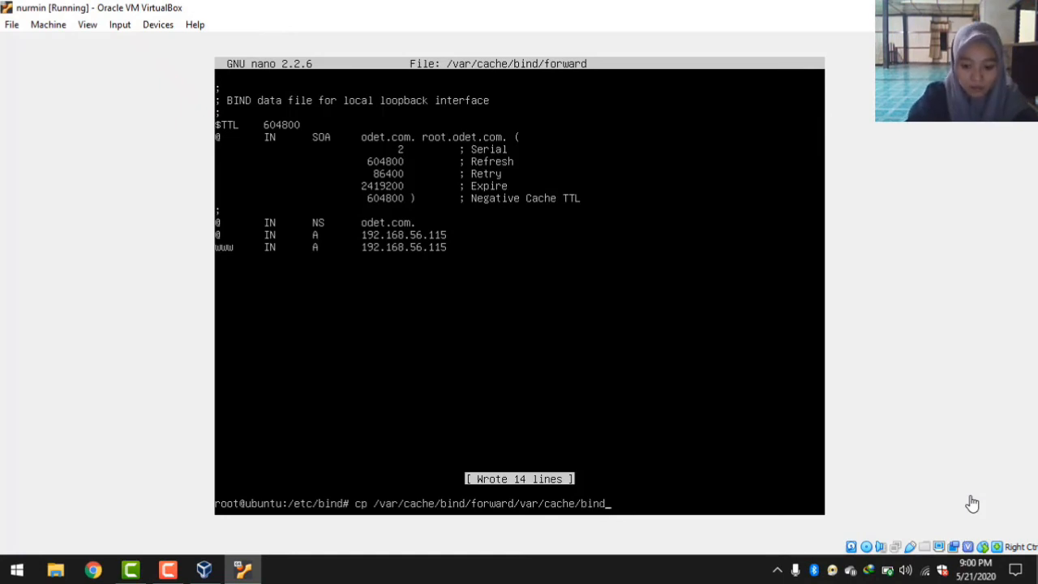
type("/")
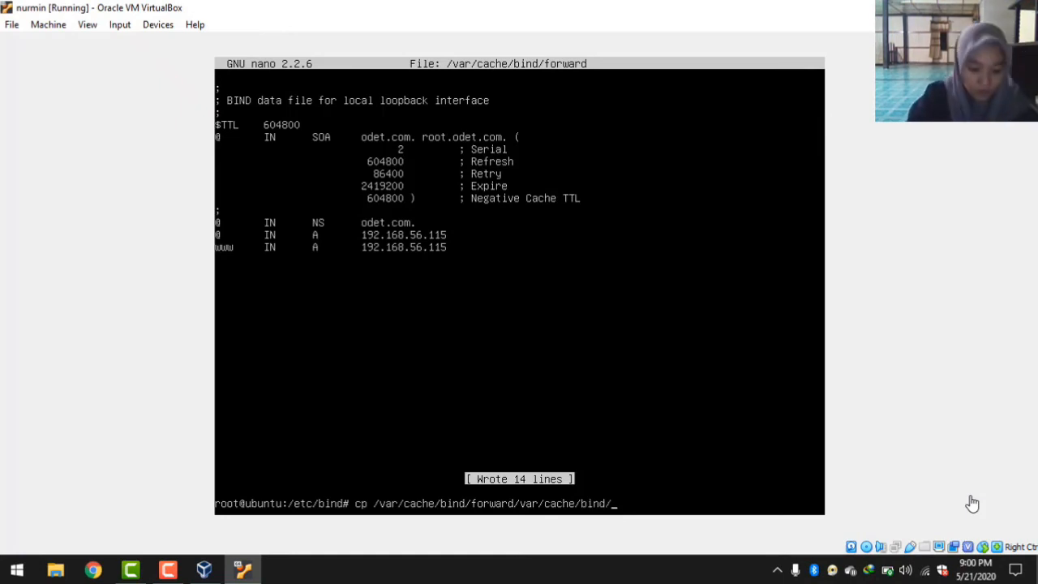
- Insert a space between the source path and the destination path in the cp command
key("Left")
key("Left")
key("Left")
key("Left")
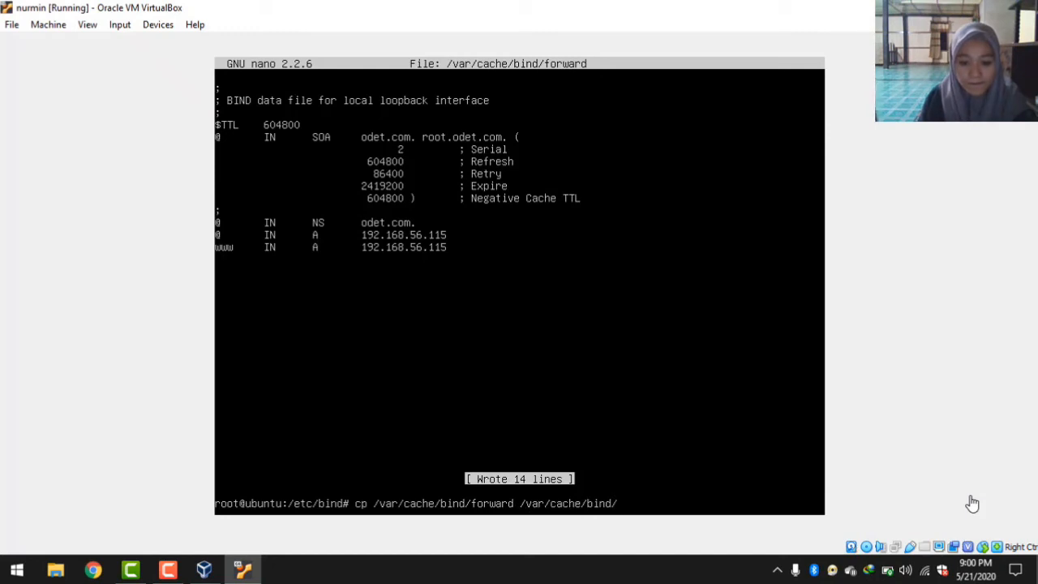
key("Right")
key("Right")
key("Right")
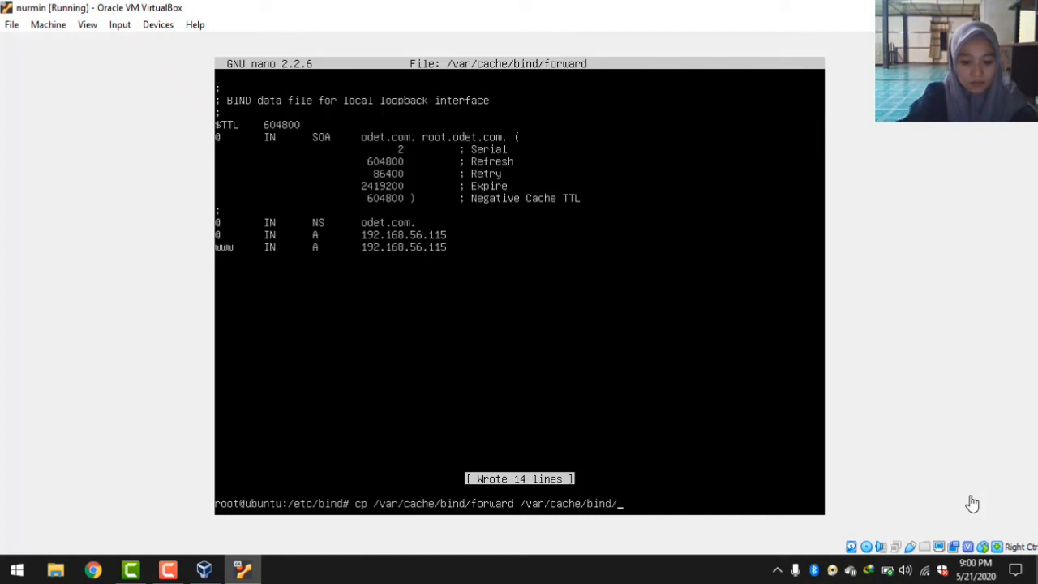
- Name the destination file reverse and run the cp command
type("reser")
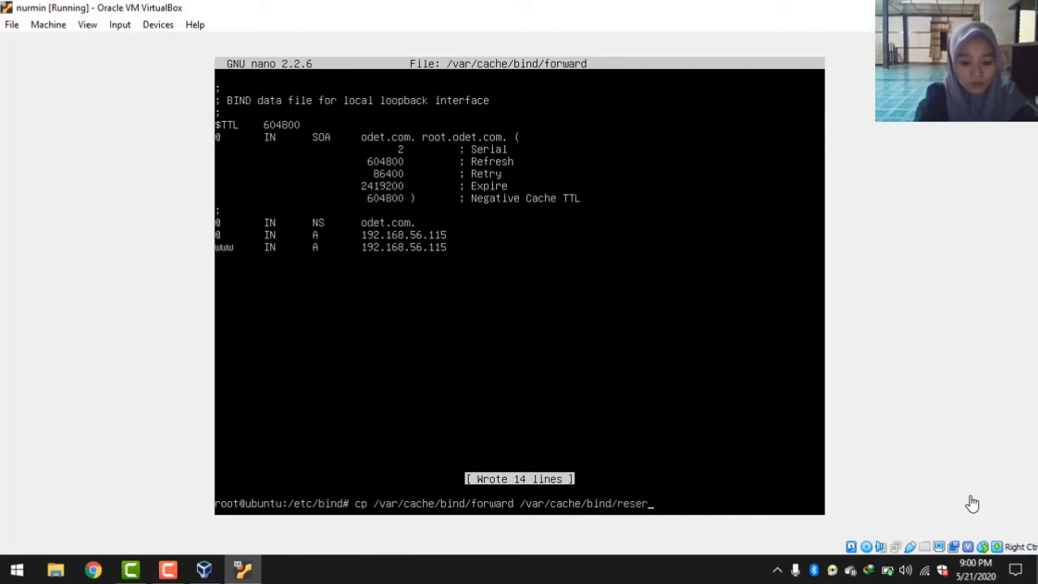
type("ve")
key("BackSpace")
key("BackSpace")
key("BackSpace")
key("BackSpace")
key("BackSpace")
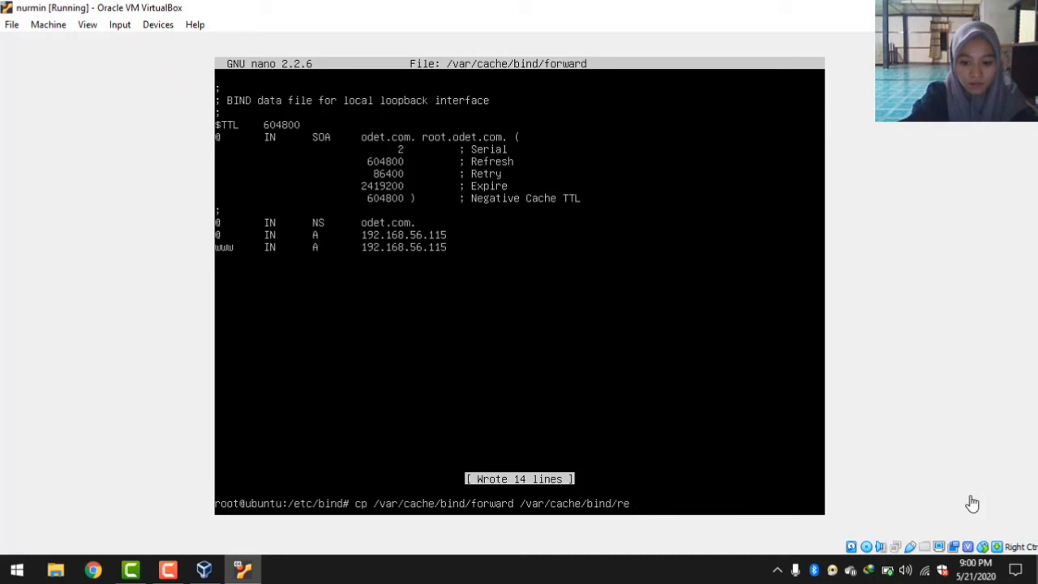
type("ver")
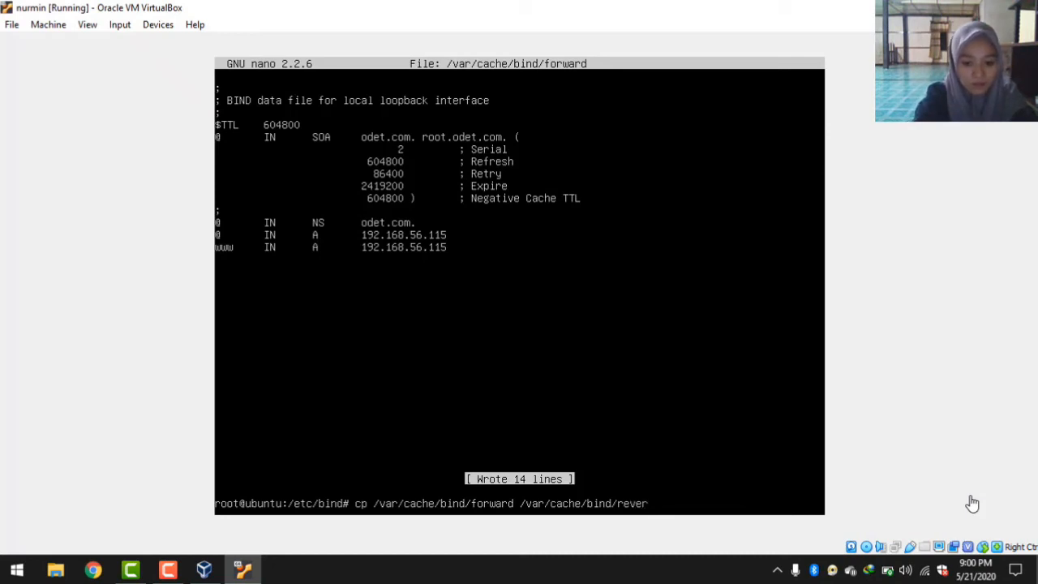
type("se")
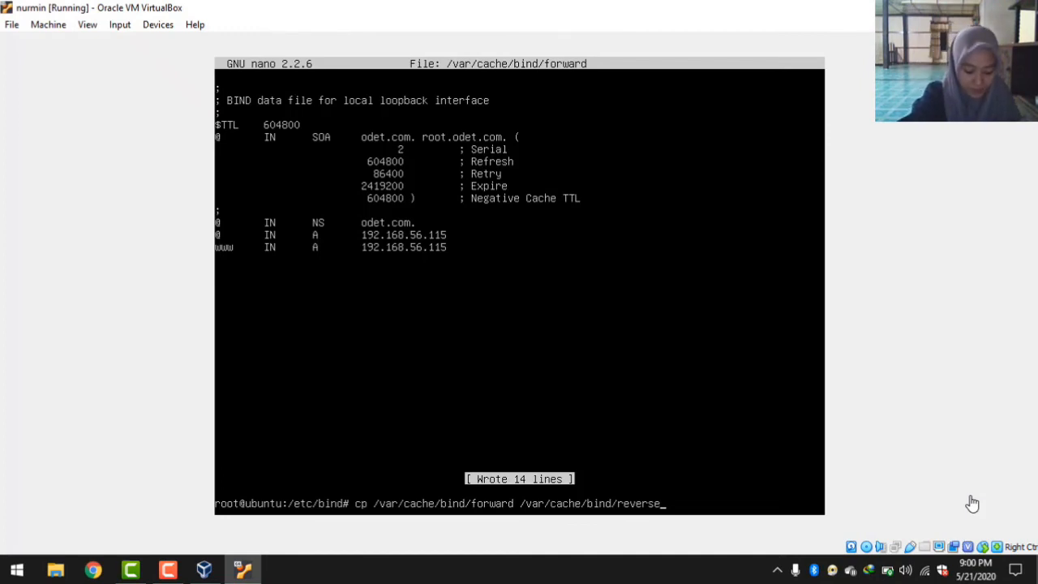
key("Return")
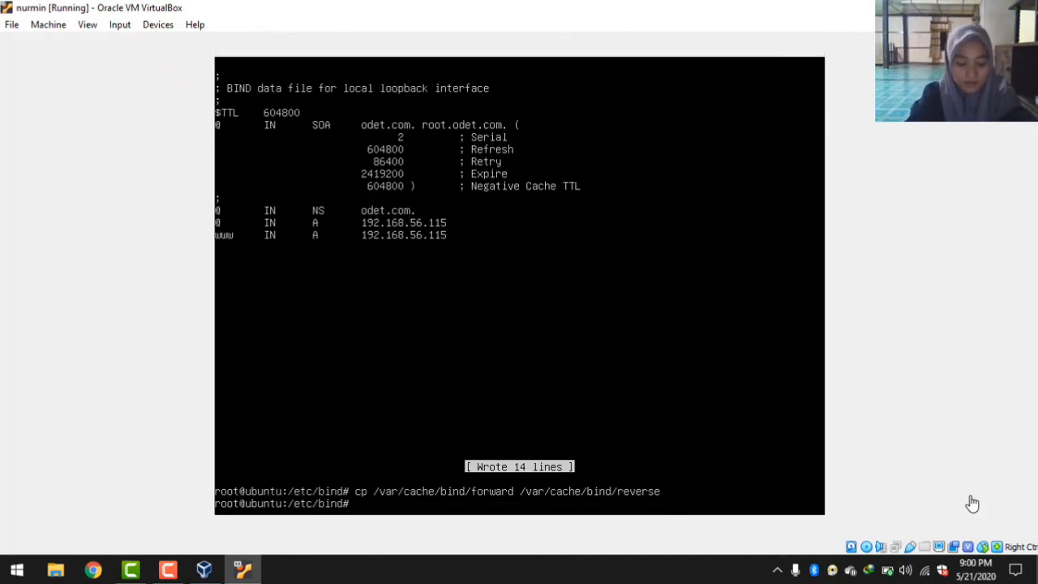
- Open /var/cache/bind/reverse for editing in nano
type("nanp")
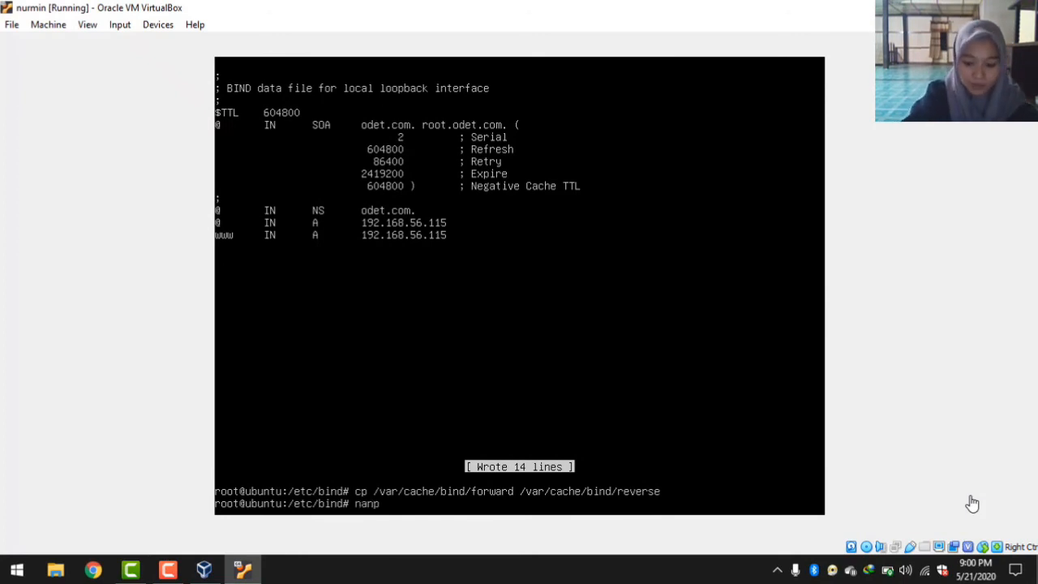
key("BackSpace")
type("o")
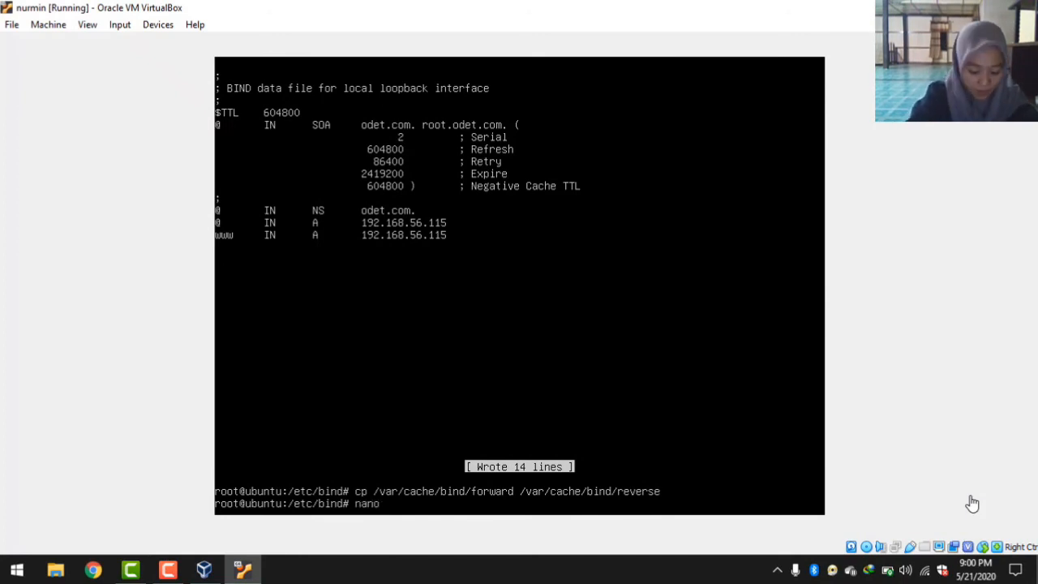
type(" /var")
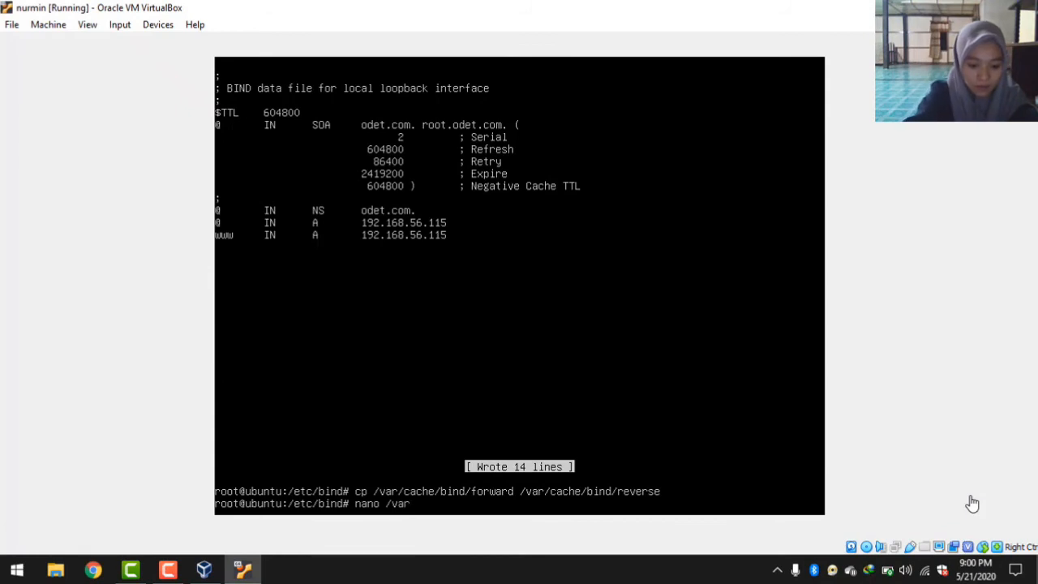
type("/")
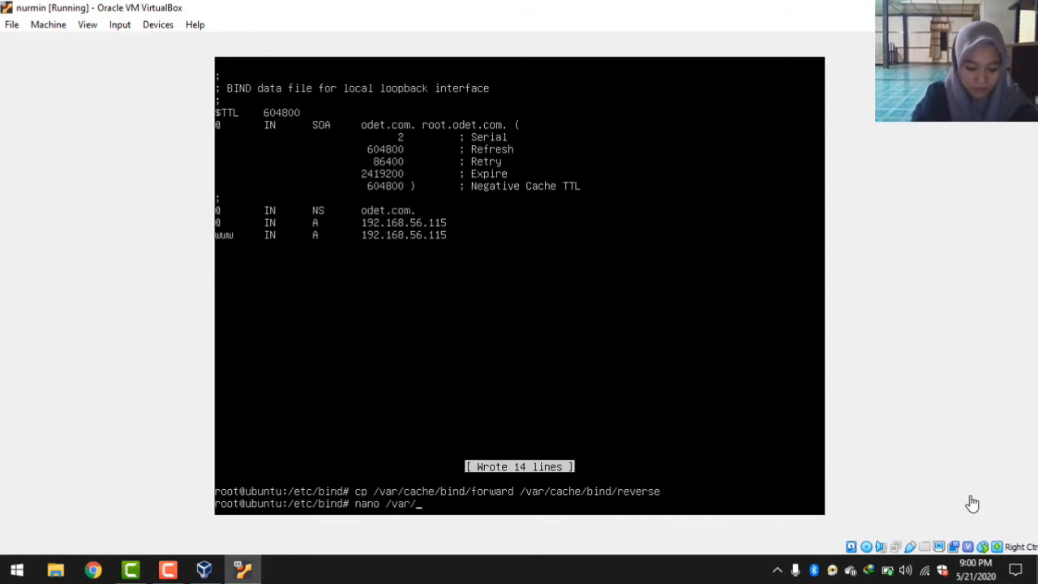
type("cache/")
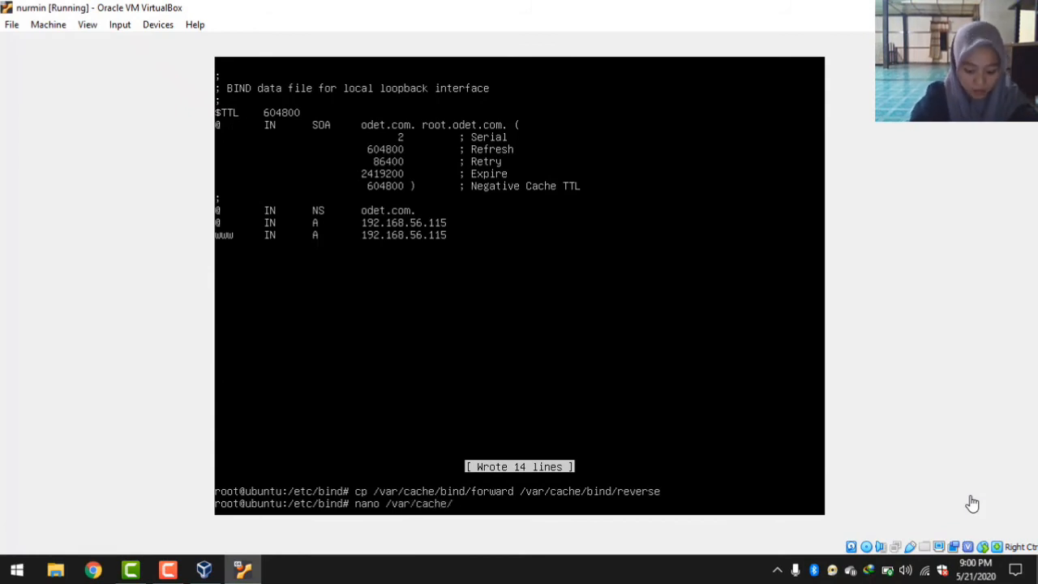
type("v")
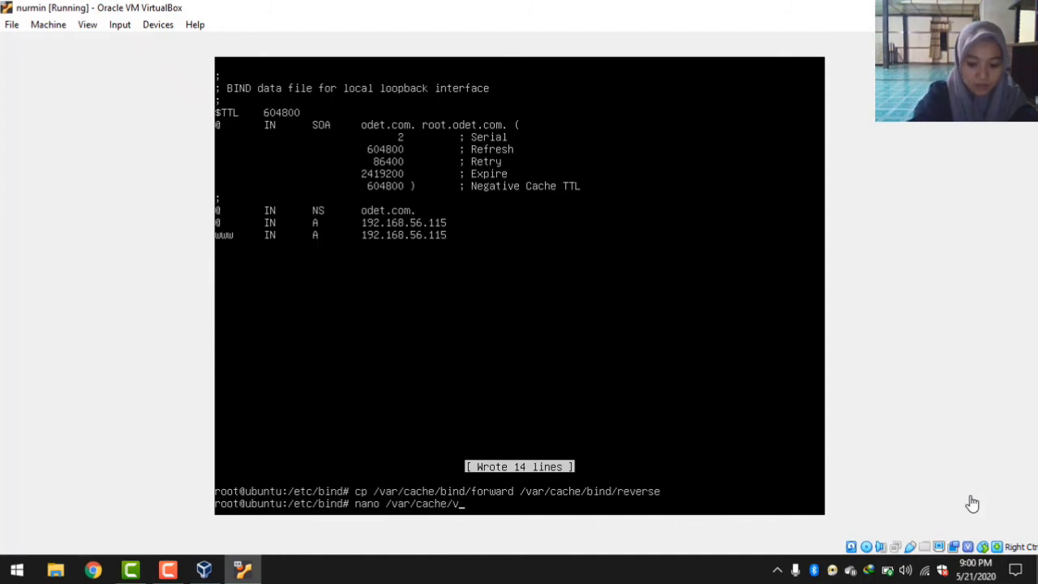
key("BackSpace")
type("bind")
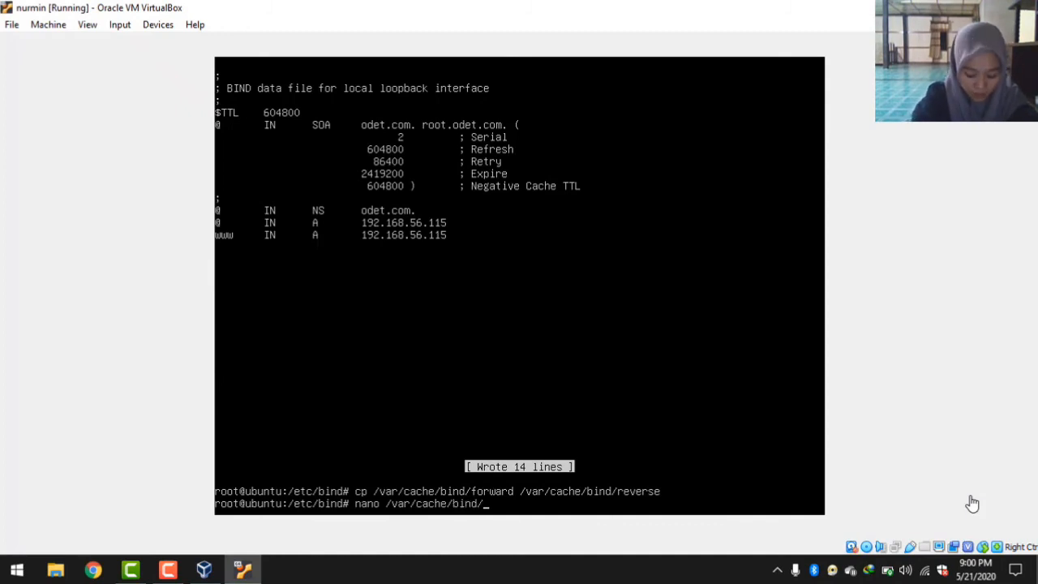
type("/")
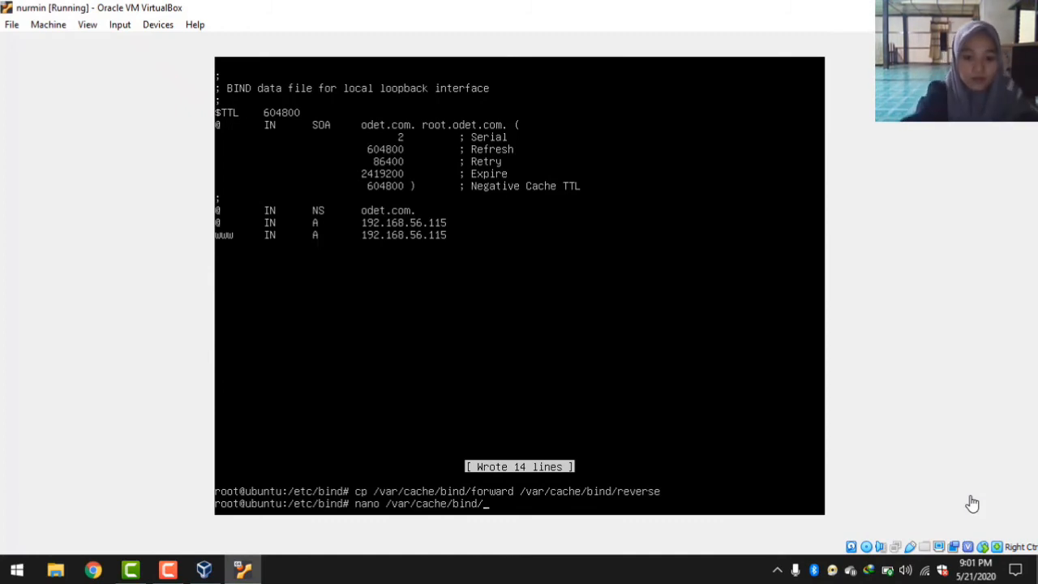
type("rc")
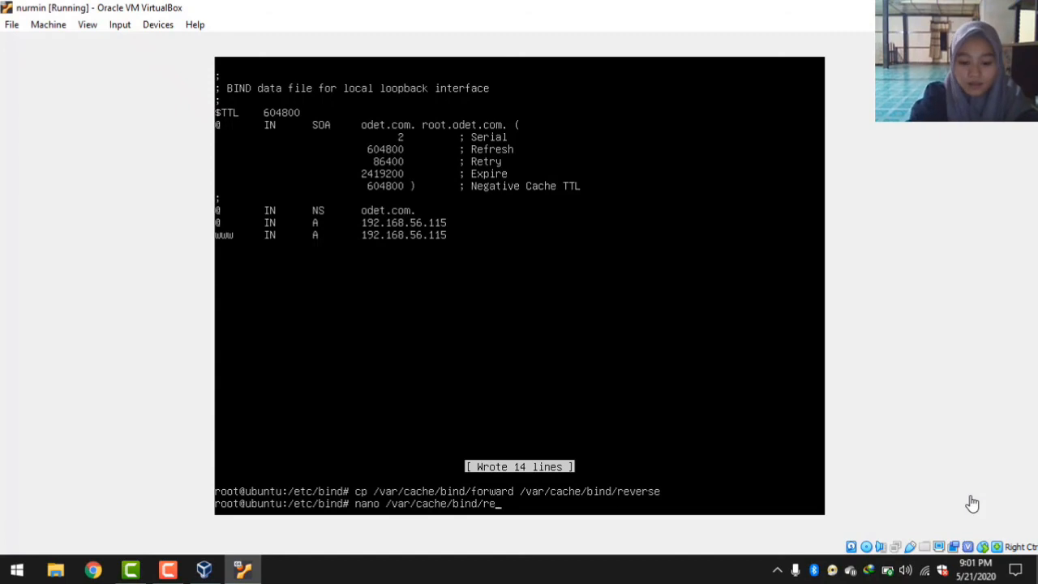
type("verse")
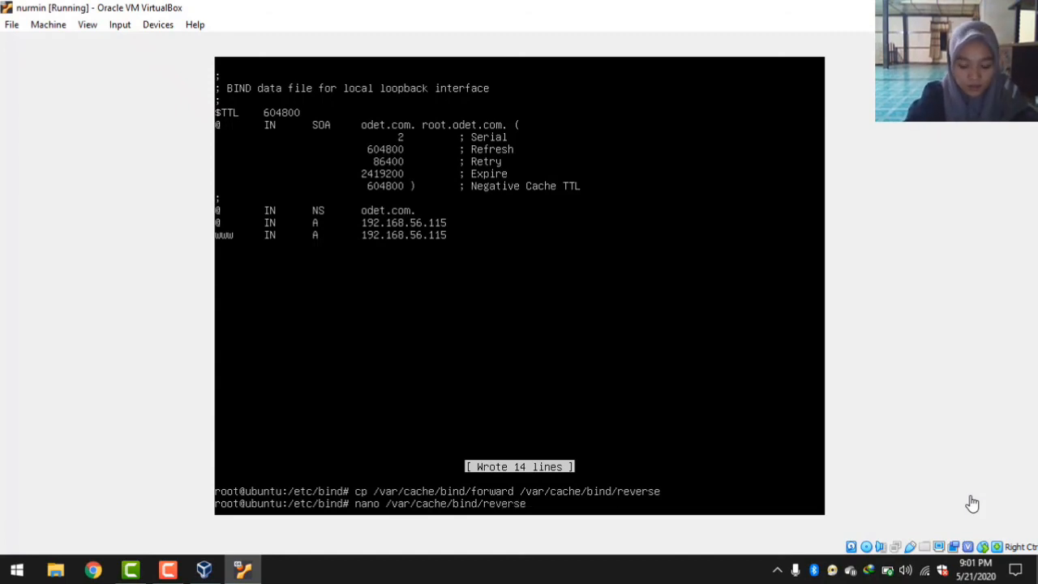
key("Return")
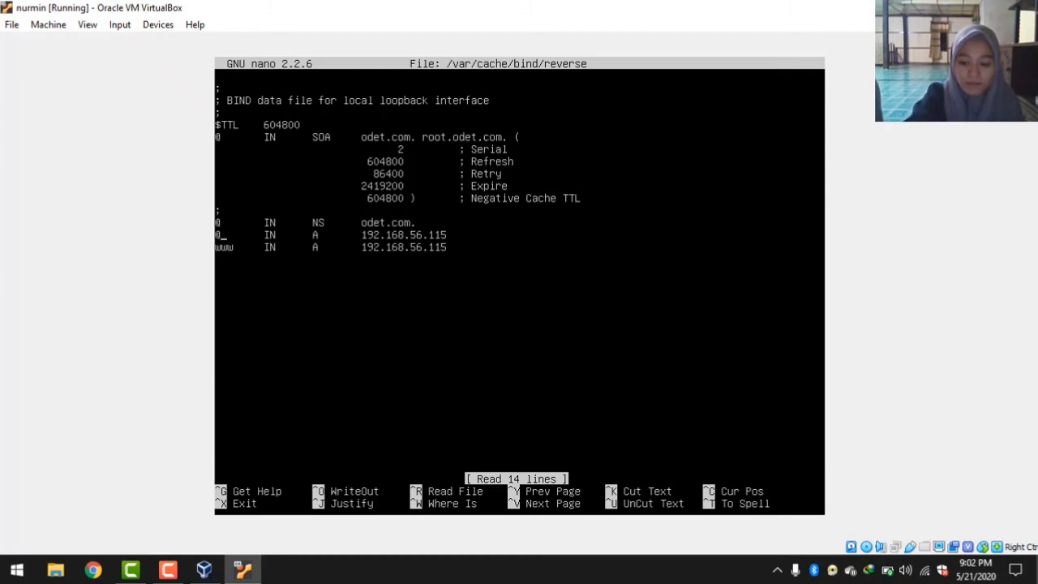
- Replace the @ name of the record directly below the NS record with 115.56.168, followed by the IN class
key("BackSpace")
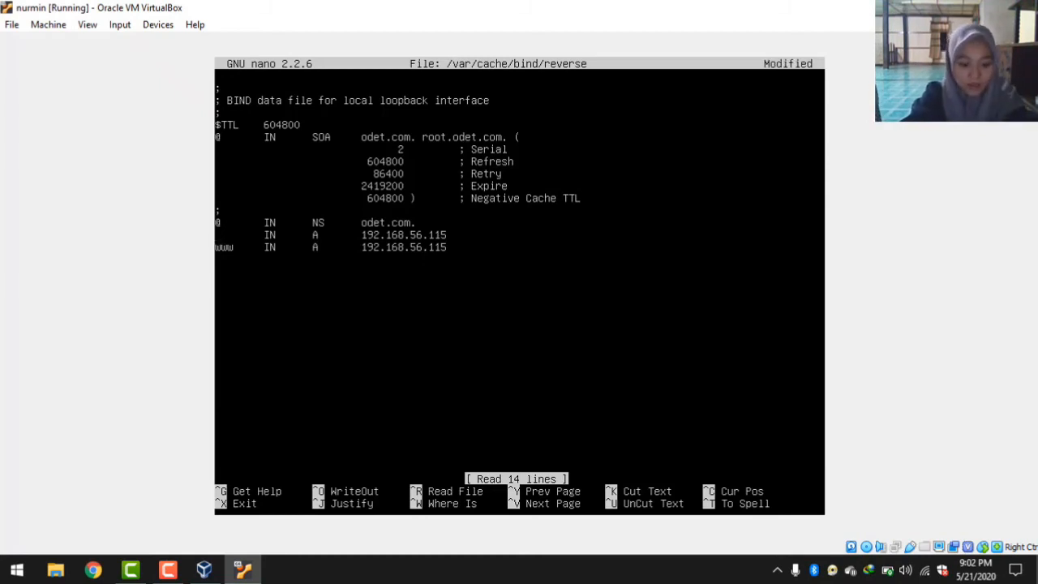
type("115     ")
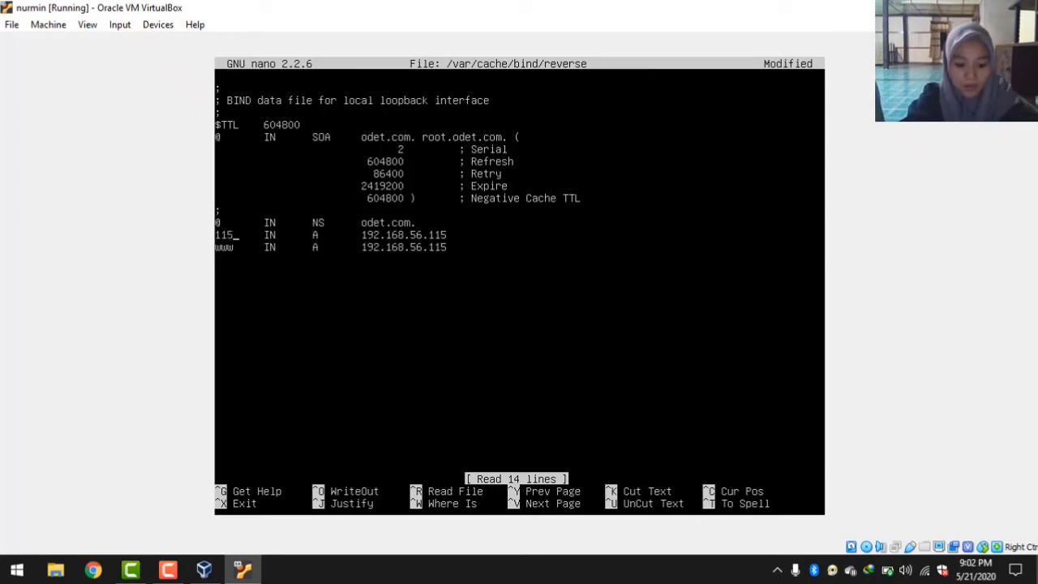
type(".")
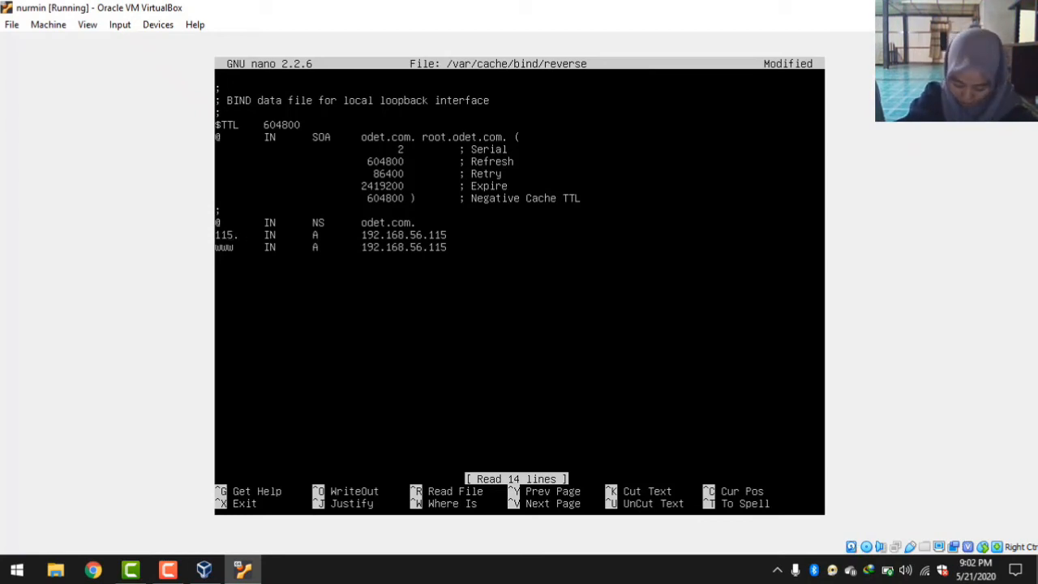
type("5")
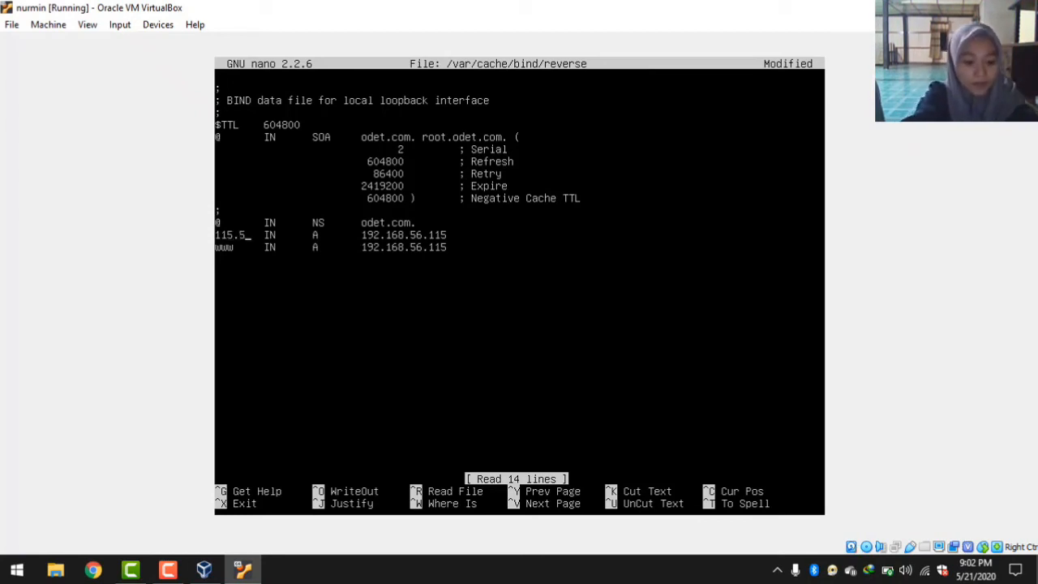
type("6")
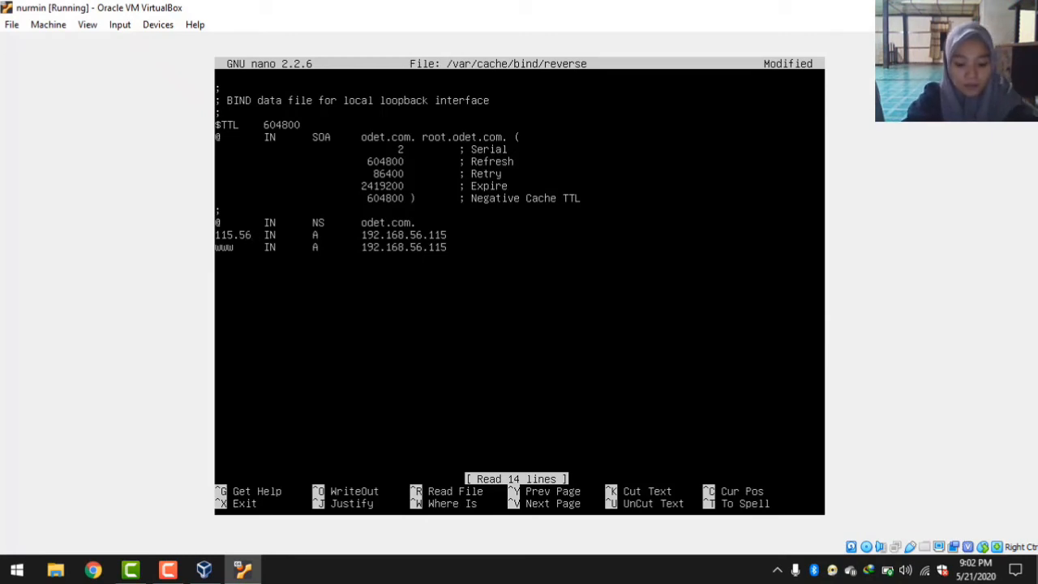
type(".1      ")
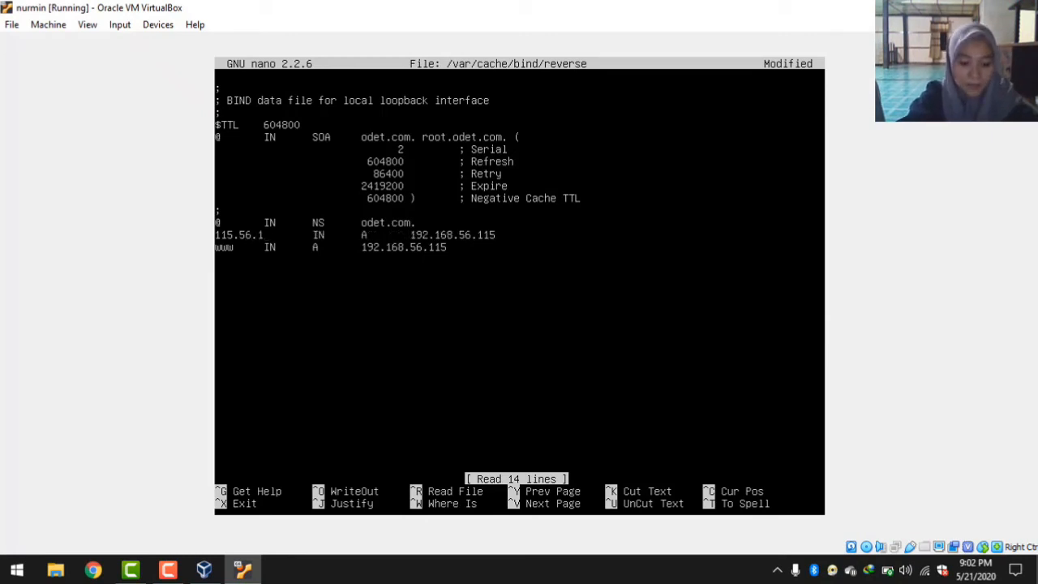
type("68")
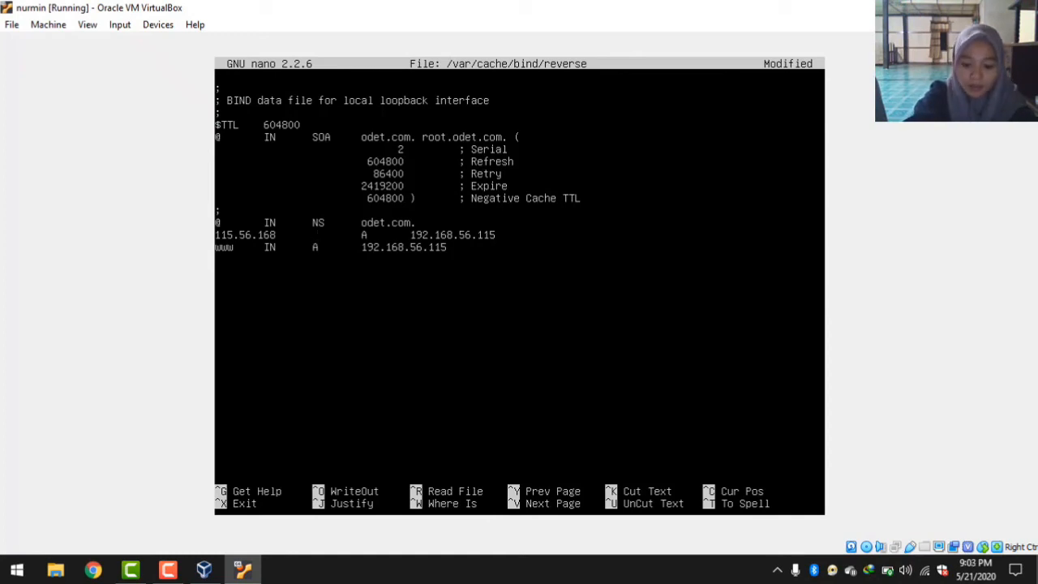
type("IN")
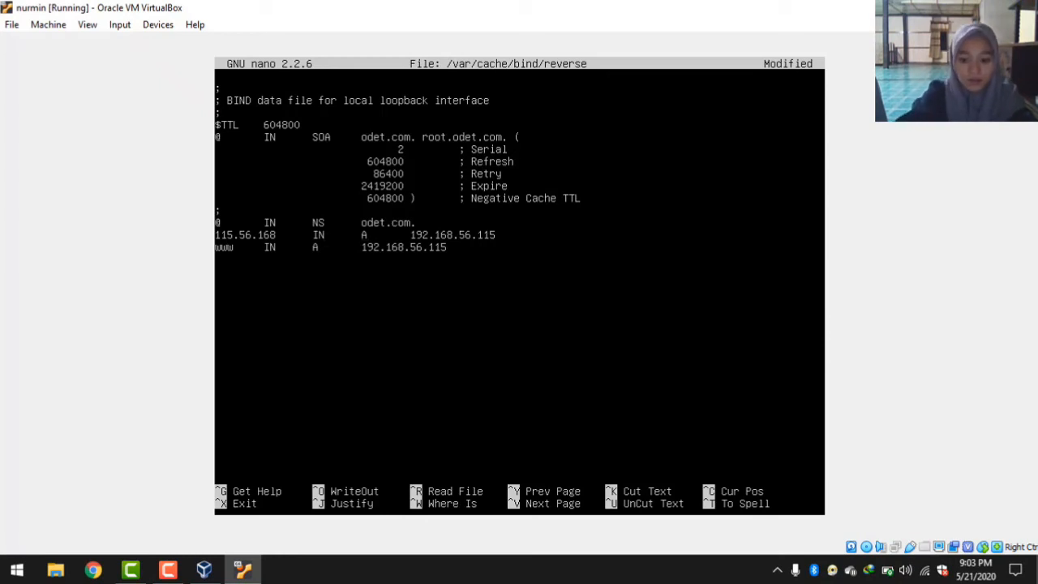
- Change the record type of the first 115.56.168 entry from A to PTR
key("BackSpace")
type("PT")
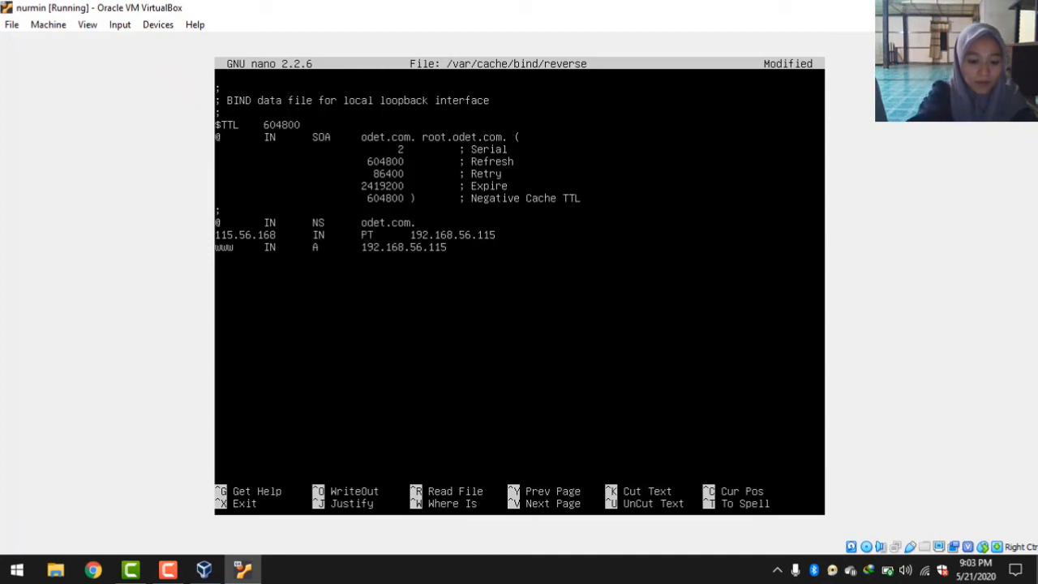
type("R")
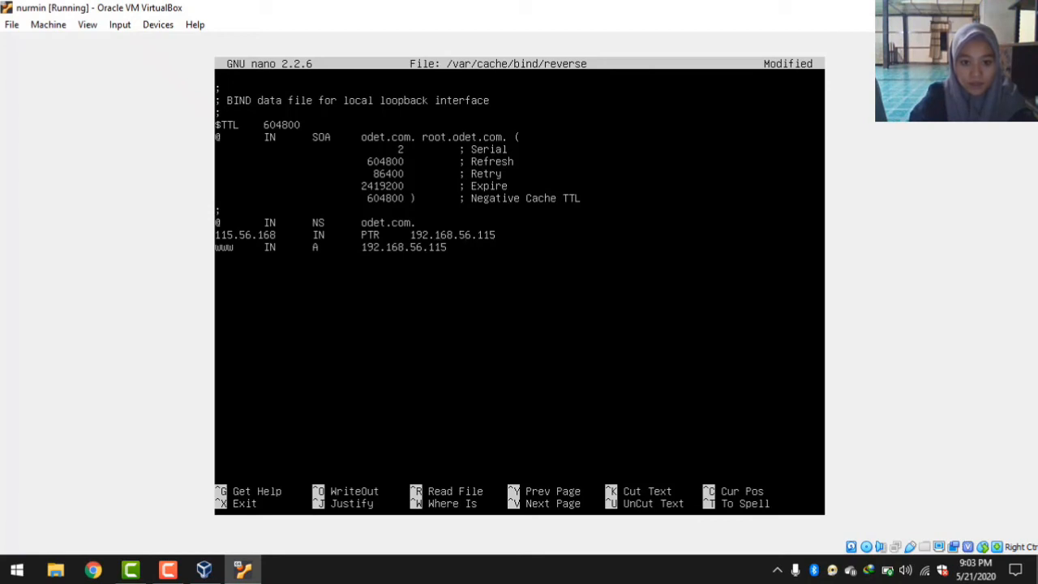
- Replace the IP address at the end of the first PTR record with ODET.COM
key("BackSpace")
key("BackSpace")
key("BackSpace")
key("BackSpace")
key("BackSpace")
key("BackSpace")
key("BackSpace")
key("BackSpace")
key("BackSpace")
key("BackSpace")
key("BackSpace")
key("BackSpace")
key("BackSpace")
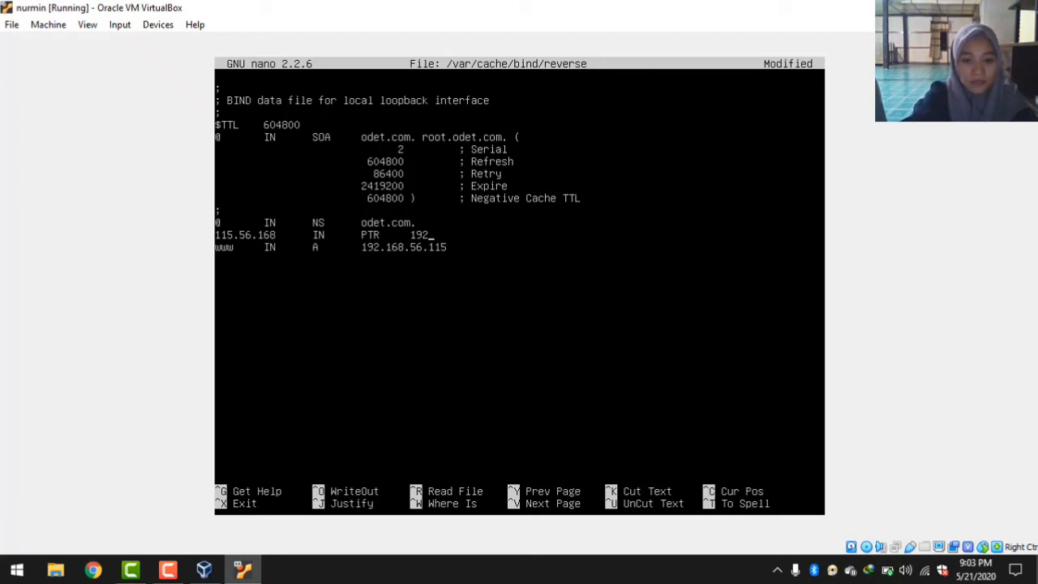
key("BackSpace")
type("ODET.C")
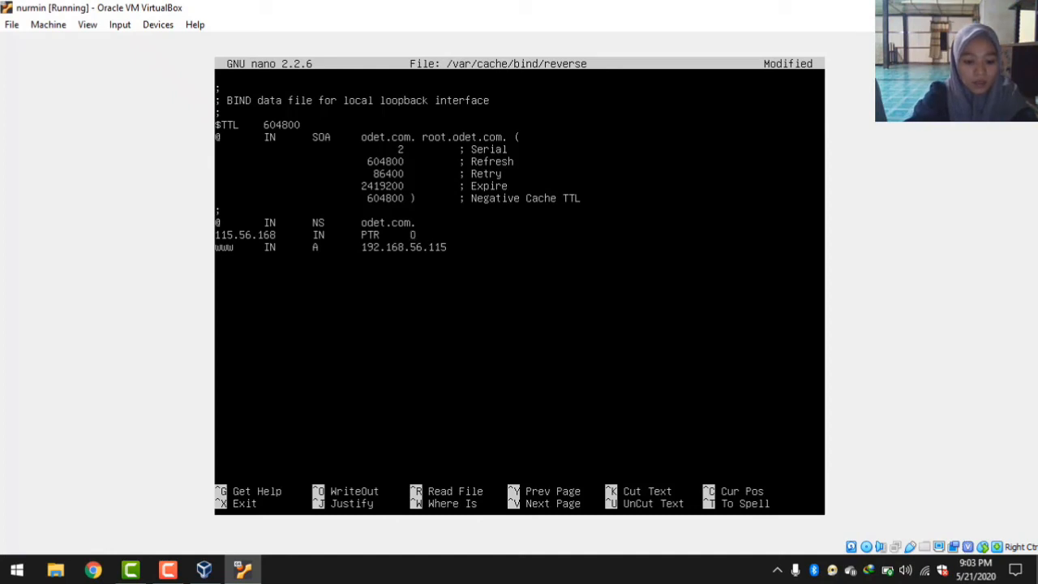
type("OM")
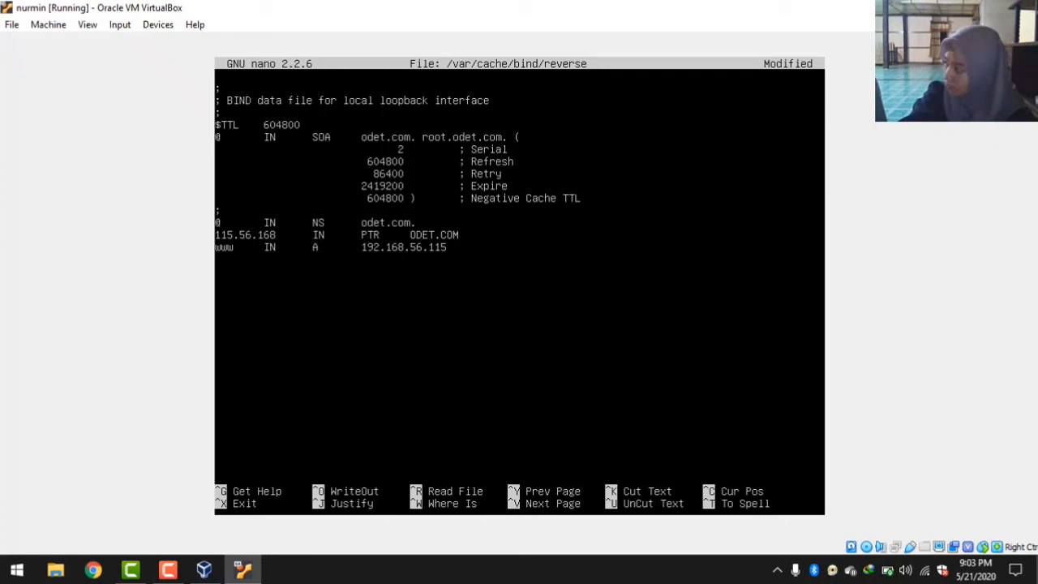
- Rewrite the uppercase domain of the first PTR record in lowercase as odet.com
key("BackSpace")
key("BackSpace")
key("BackSpace")
key("BackSpace")
key("BackSpace")
key("BackSpace")
key("BackSpace")
key("BackSpace")
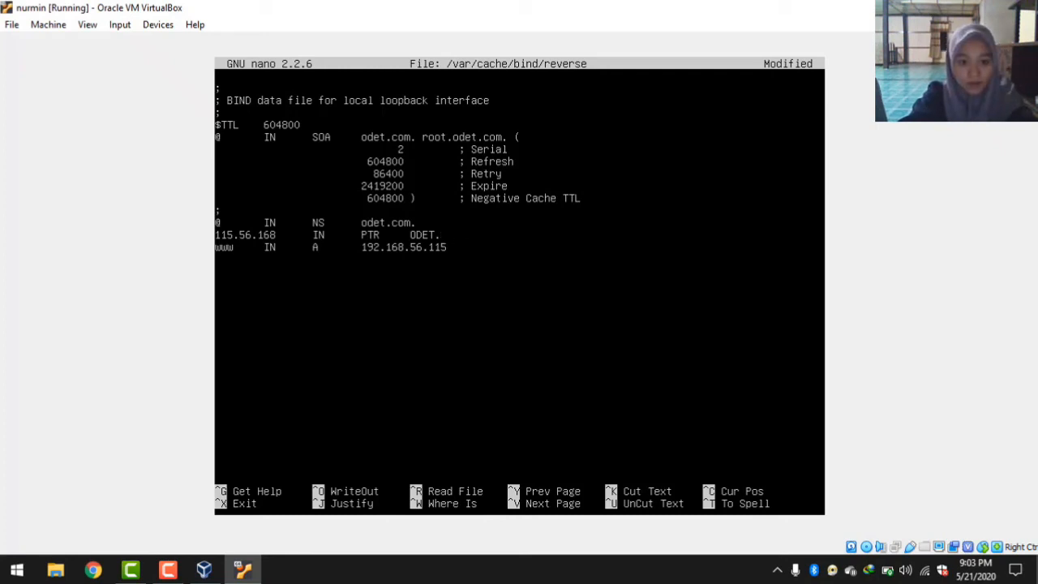
type("o")
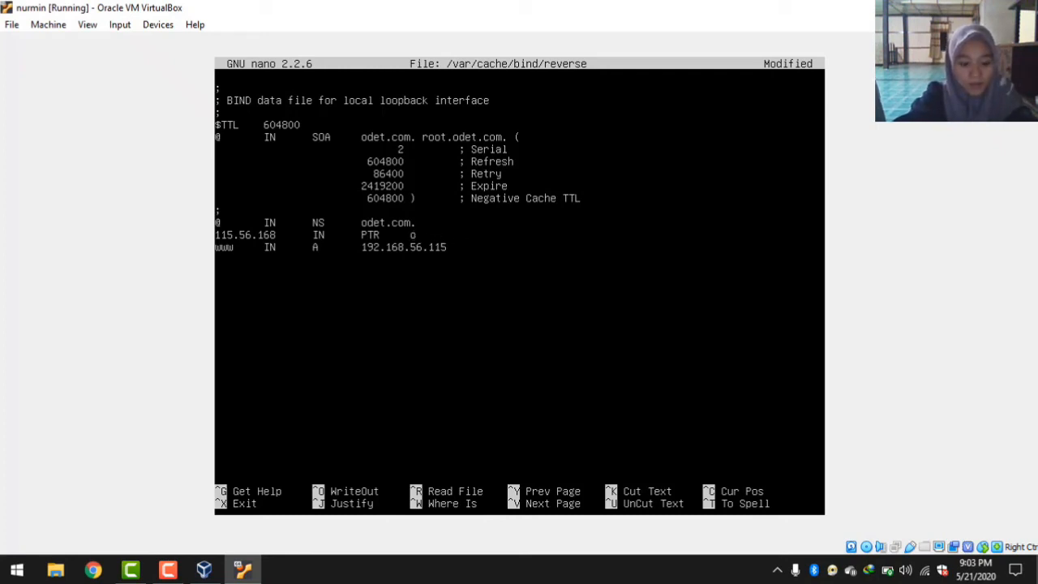
type("det.com")
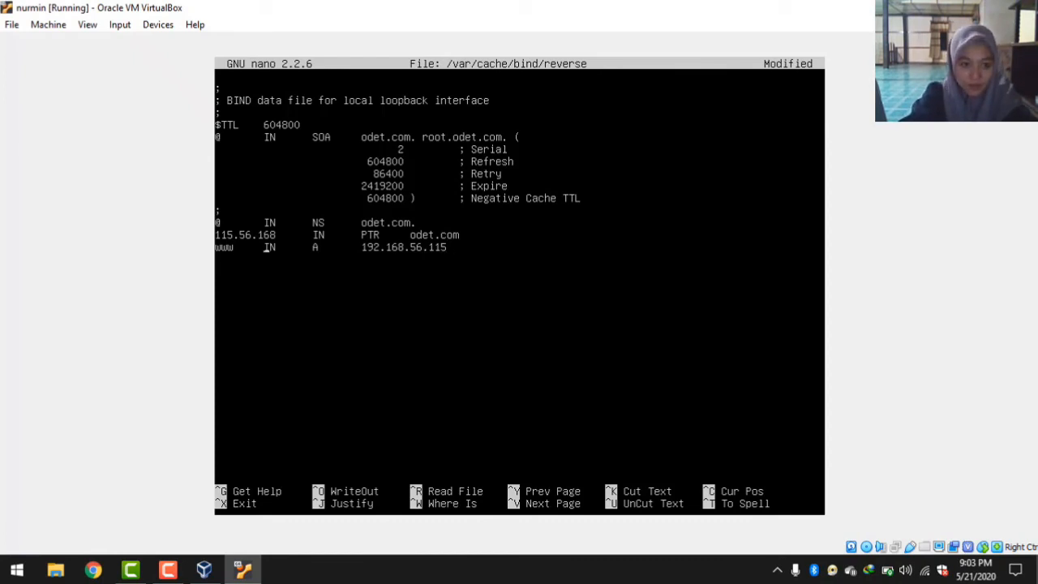
- Replace the www name of the last record with 115.56.168
key("BackSpace")
key("BackSpace")
key("BackSpace")
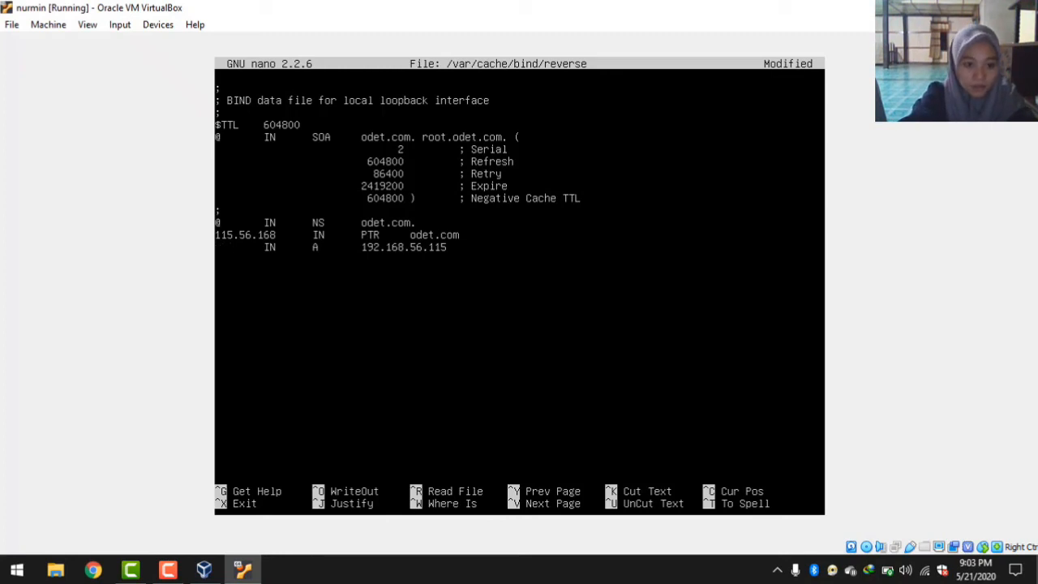
type("11      ")
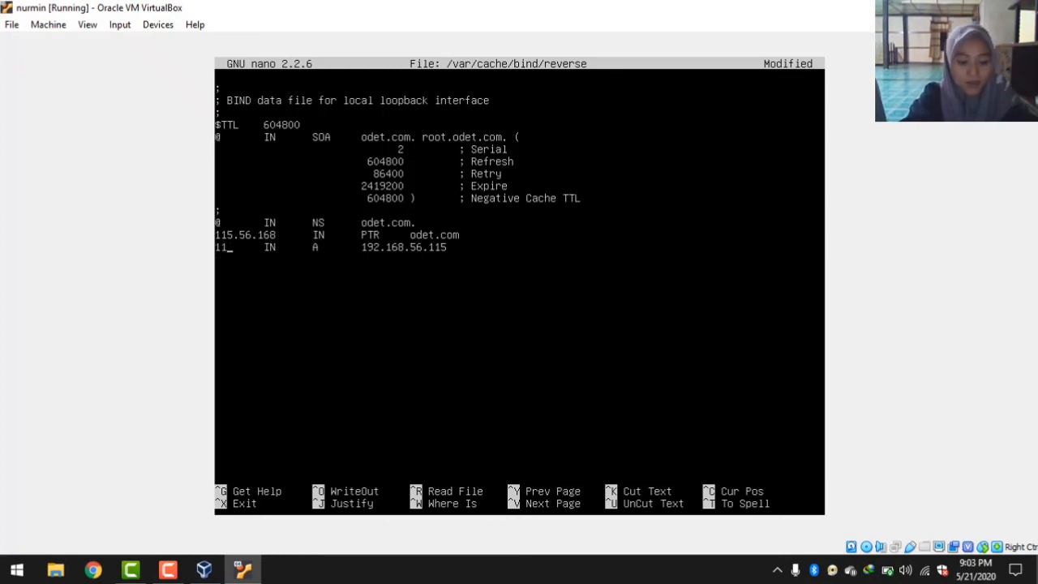
type("5.")
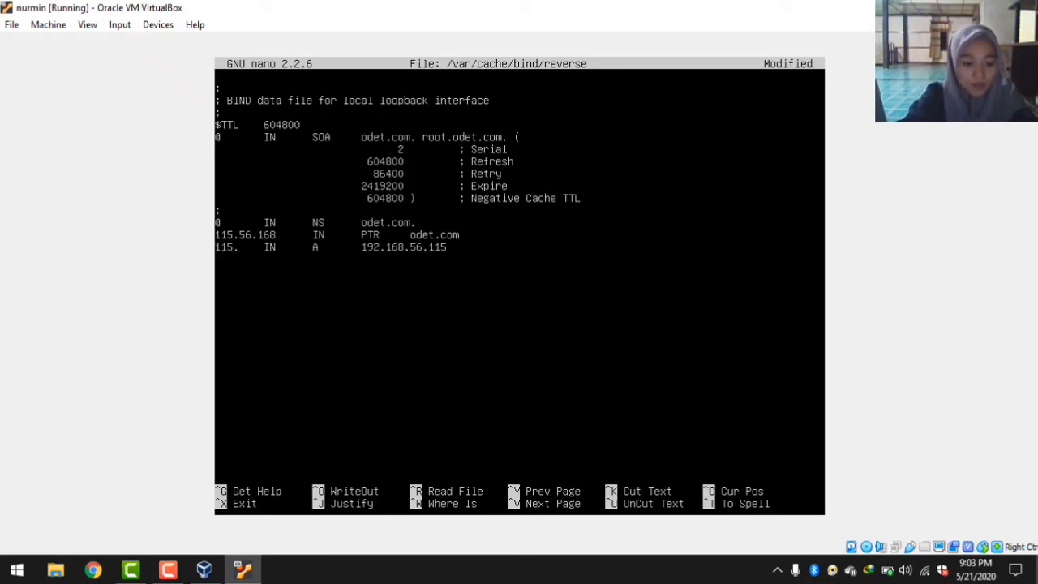
type("5")
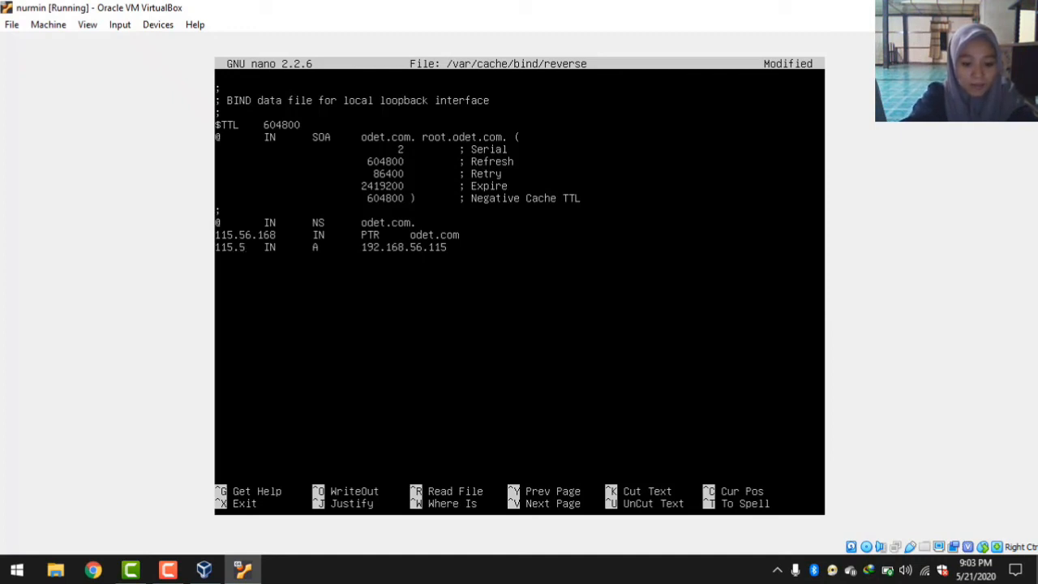
type("6.168")
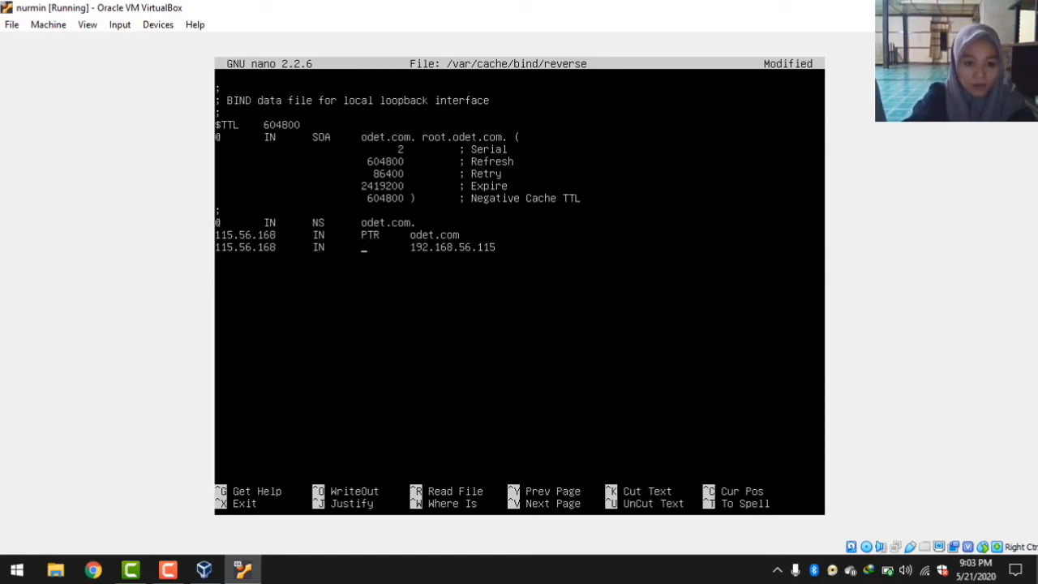
- Change the record type of the second 115.56.168 entry from A to PTR
key("Right")
key("BackSpace")
type("pt")
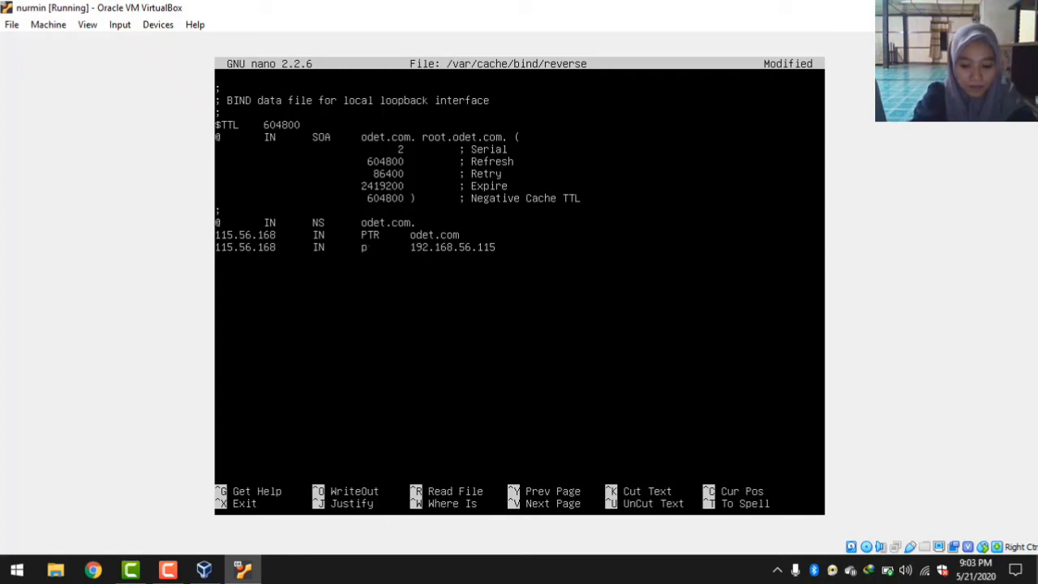
key("BackSpace")
key("BackSpace")
type("PY")
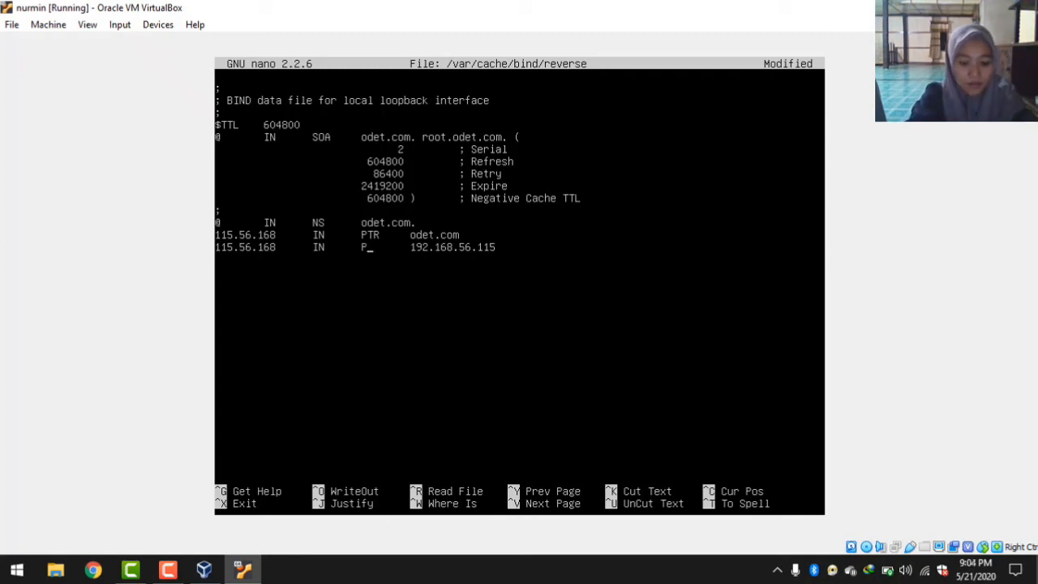
type("R")
key("BackSpace")
key("BackSpace")
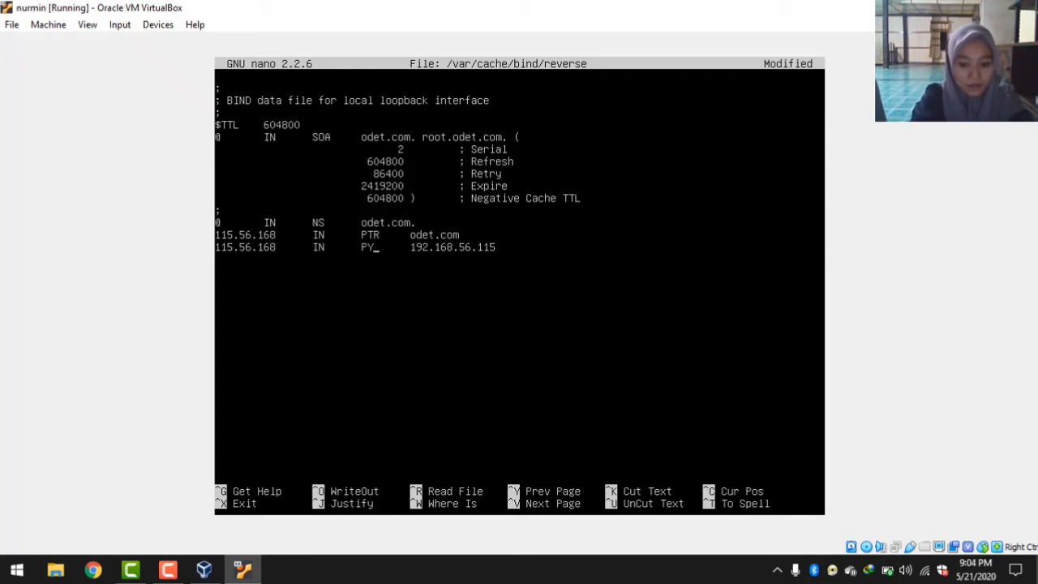
type("TR")
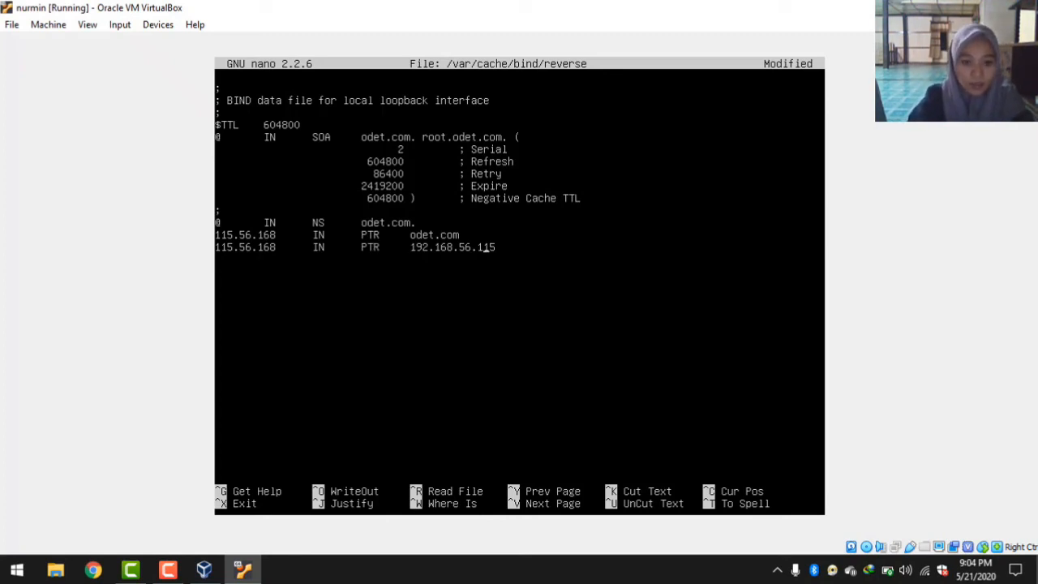
key("BackSpace")
key("BackSpace")
key("BackSpace")
key("BackSpace")
key("BackSpace")
key("BackSpace")
key("BackSpace")
key("BackSpace")
key("BackSpace")
key("BackSpace")
key("BackSpace")
key("BackSpace")
key("BackSpace")
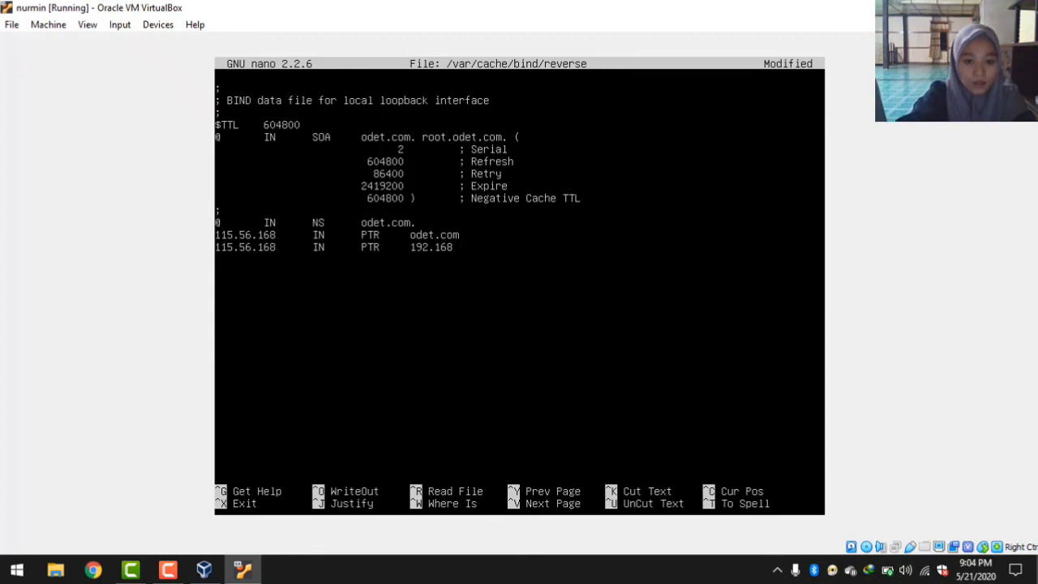
key("BackSpace")
type("odet,")
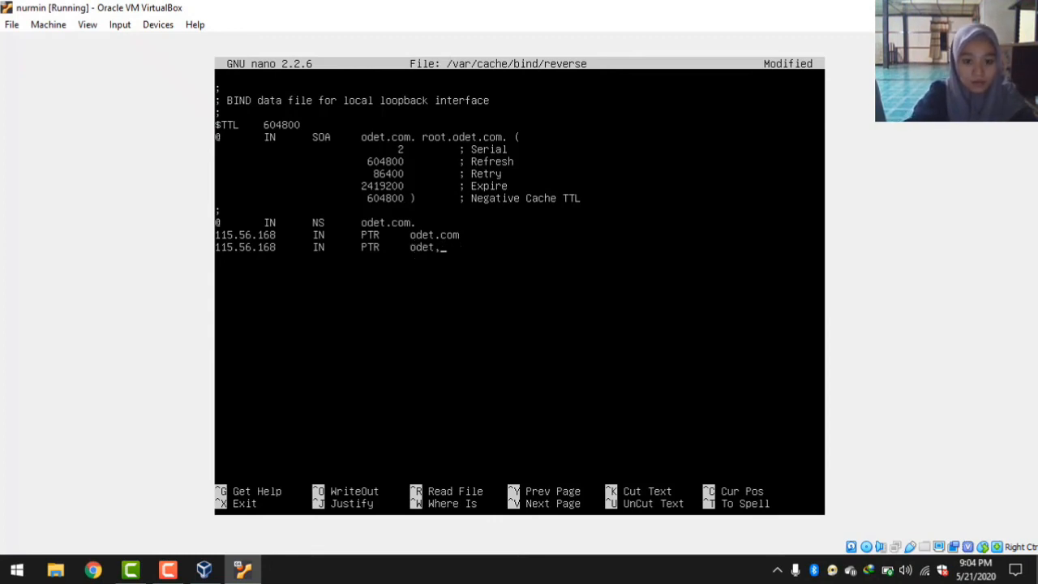
type(".com")
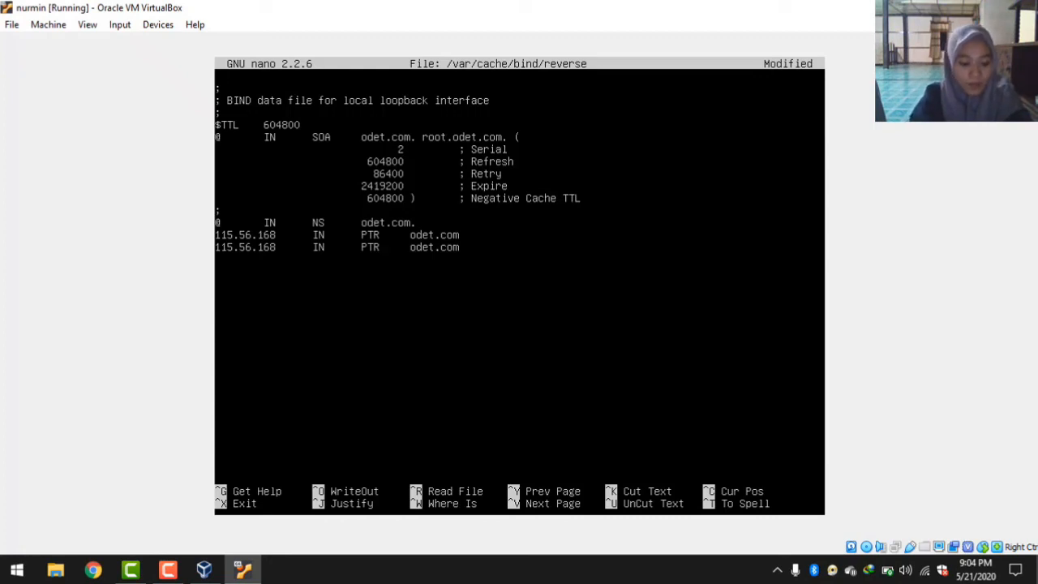
type("www.")
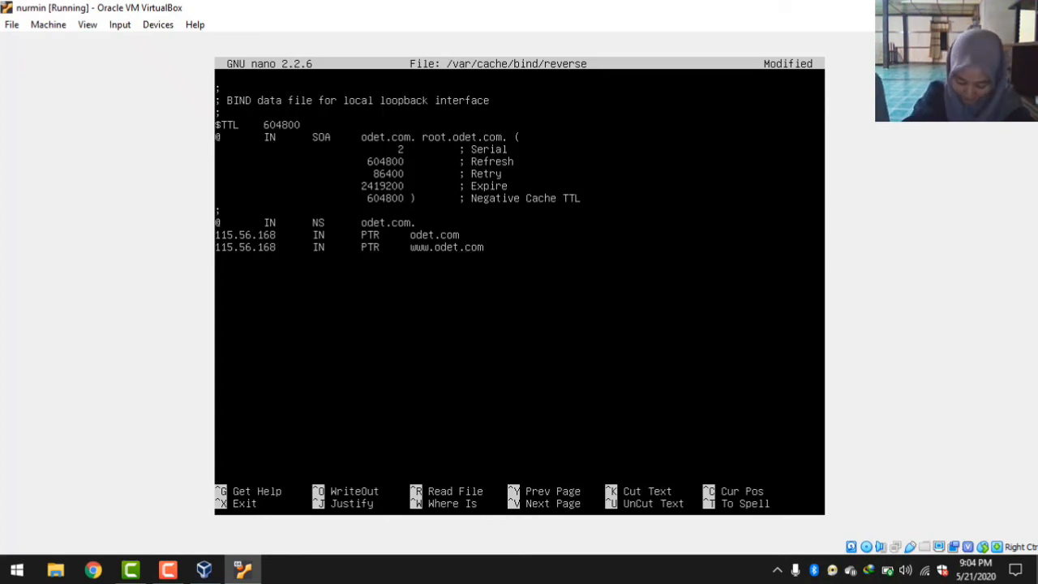
- Save the reverse zone file under its existing name and exit nano
key("ctrl+x")
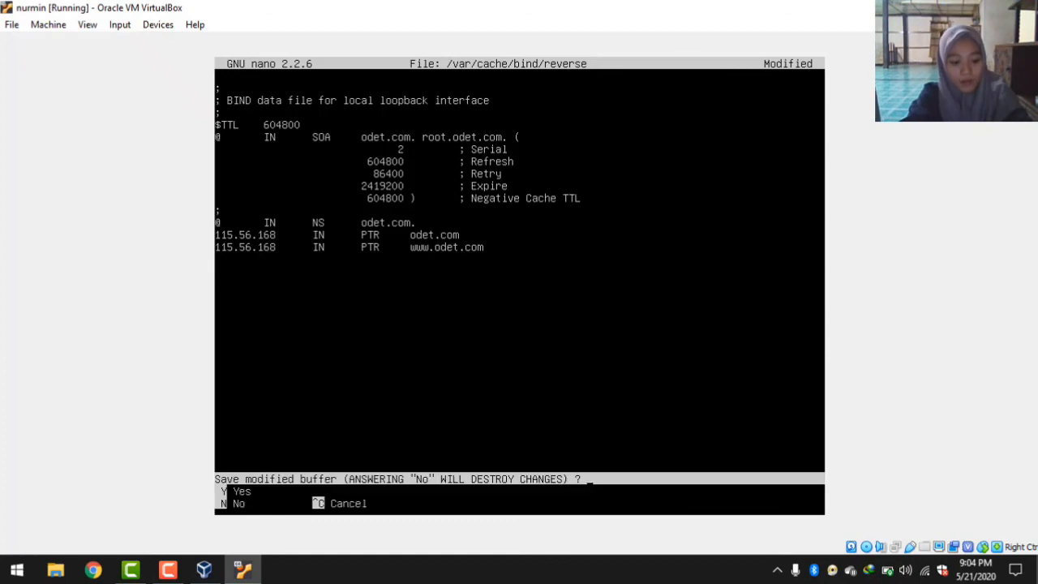
key("y")
key("Return")
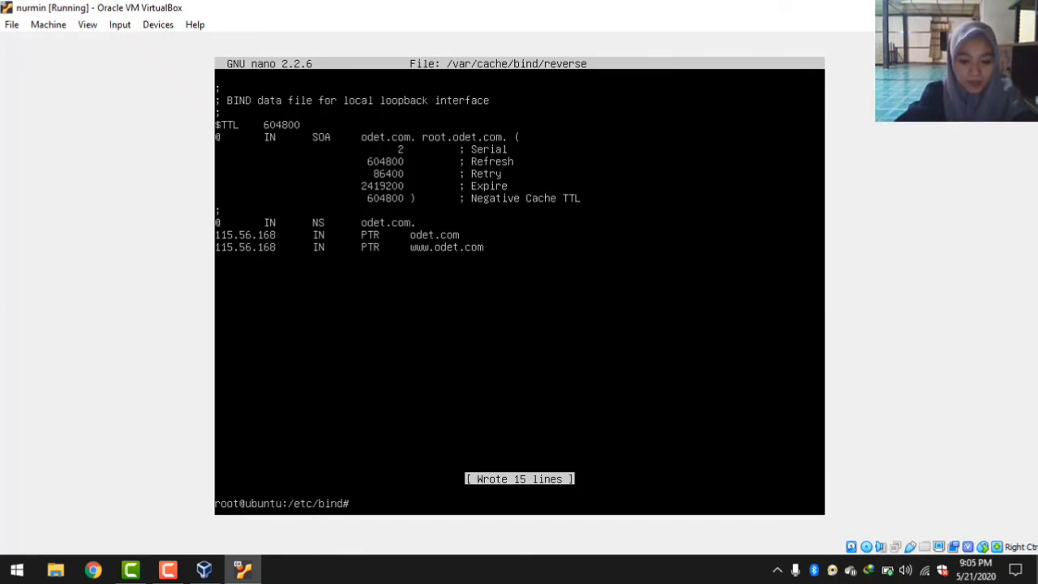
- Restart the DNS service with /etc/init.d/bind9 restart, and clear the terminal
type("etc")
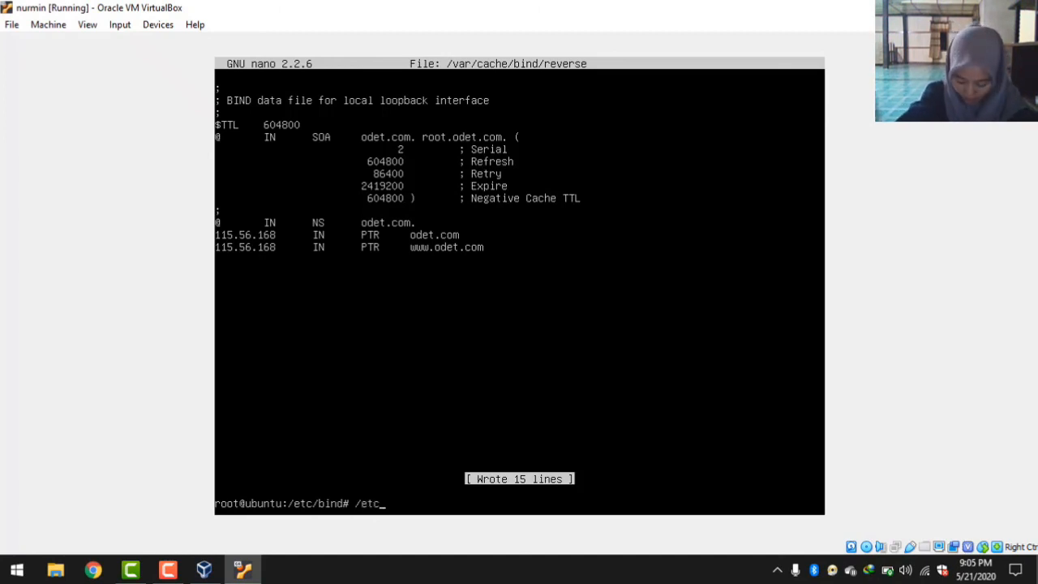
type("/init.")
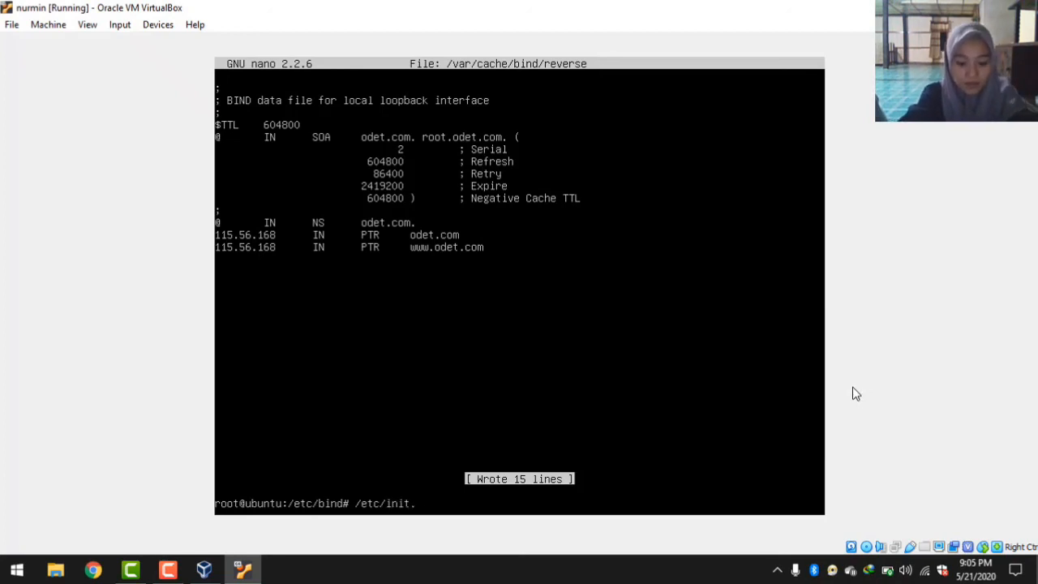
type("d")
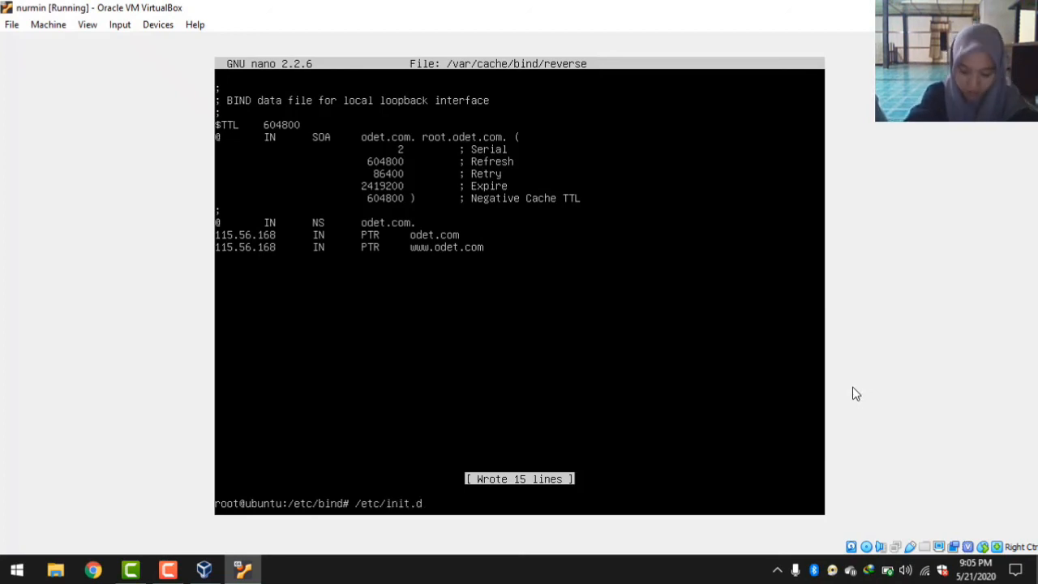
type("/bind")
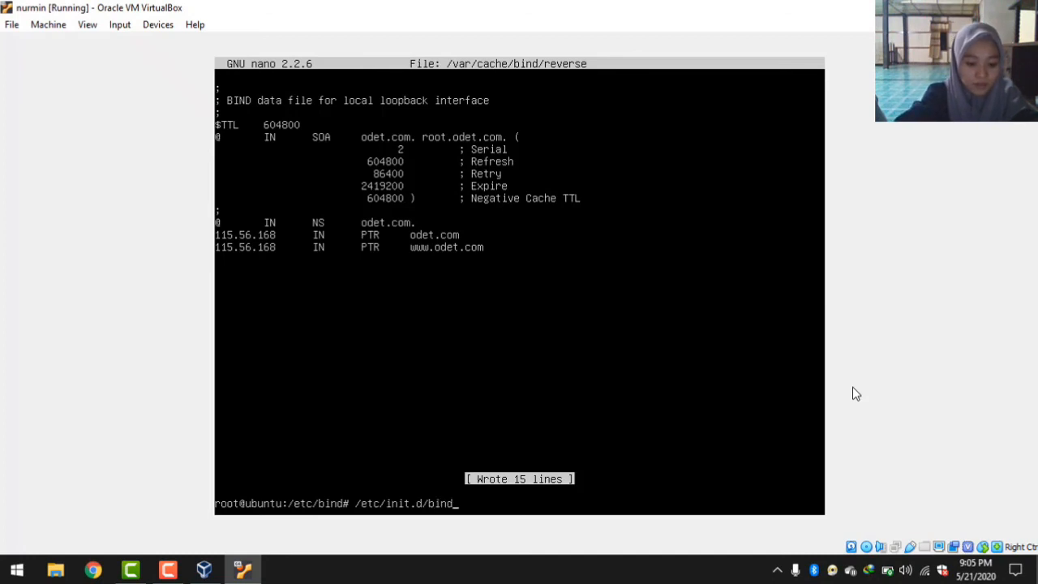
type("9")
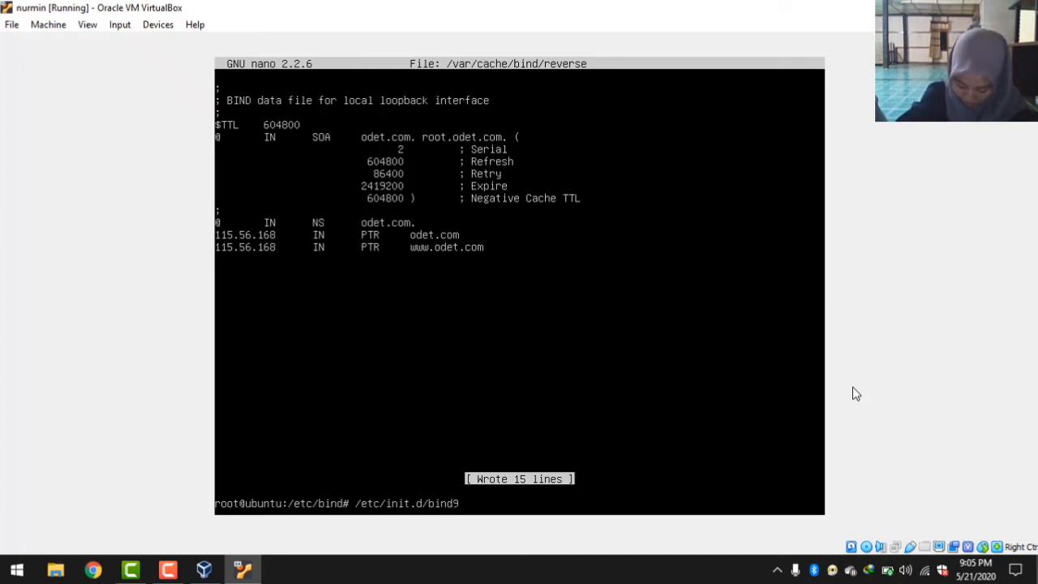
type(" restart")
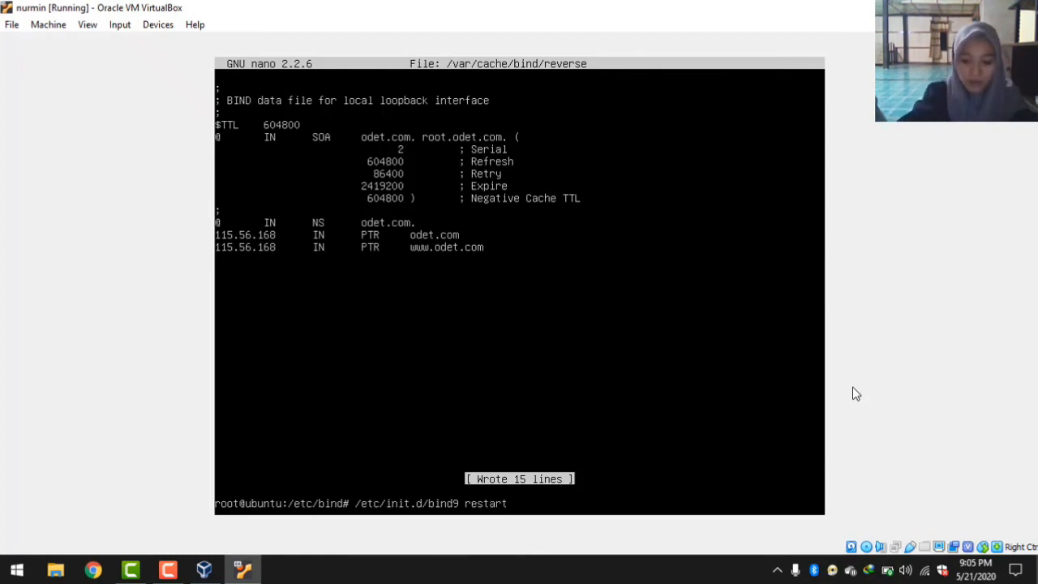
key("Return")
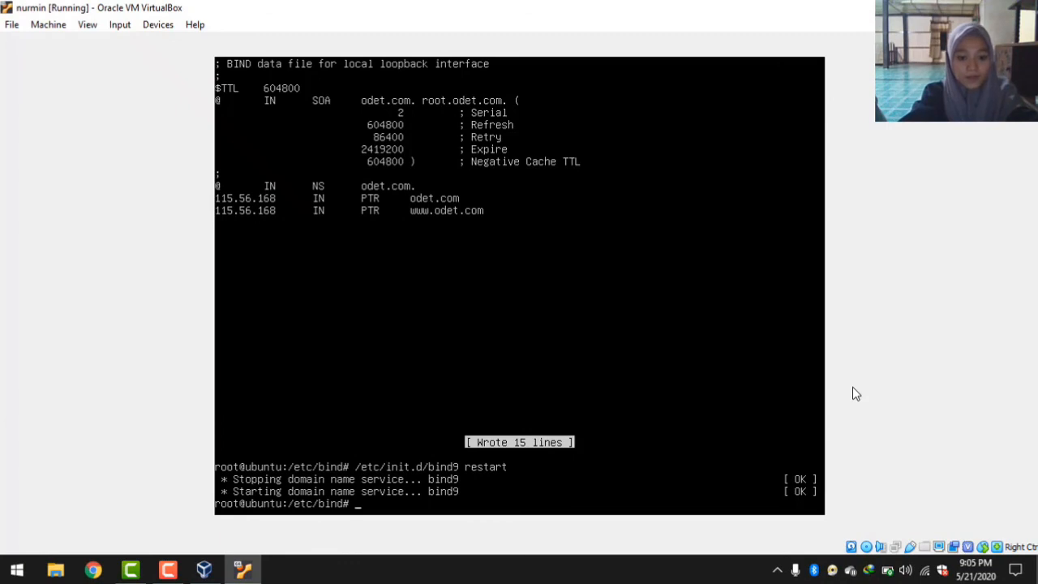
type("clear")
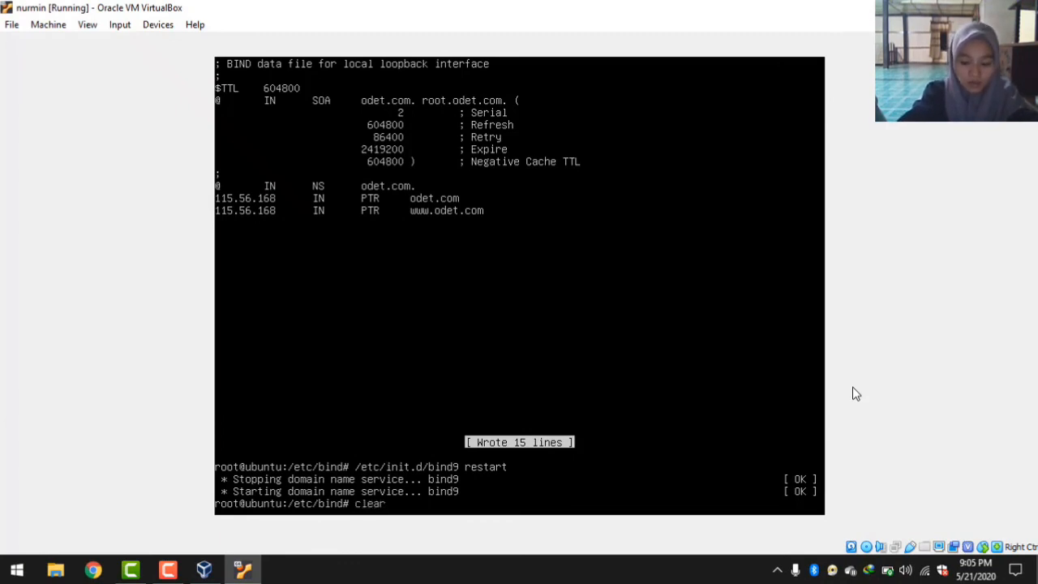
key("Return")
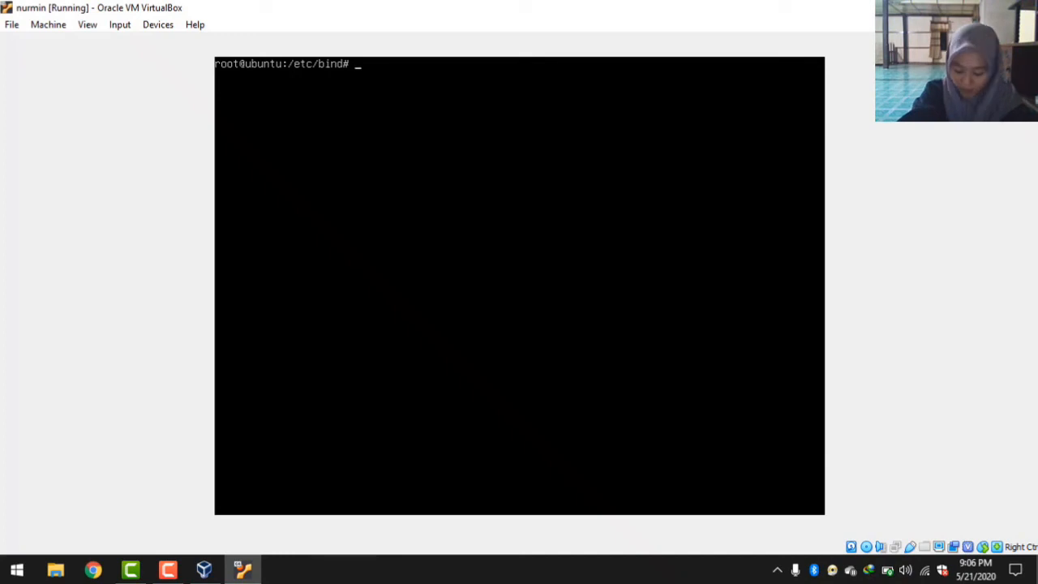
- Test the reverse zone by running nslookup on 192.168.56.115
type("ns")
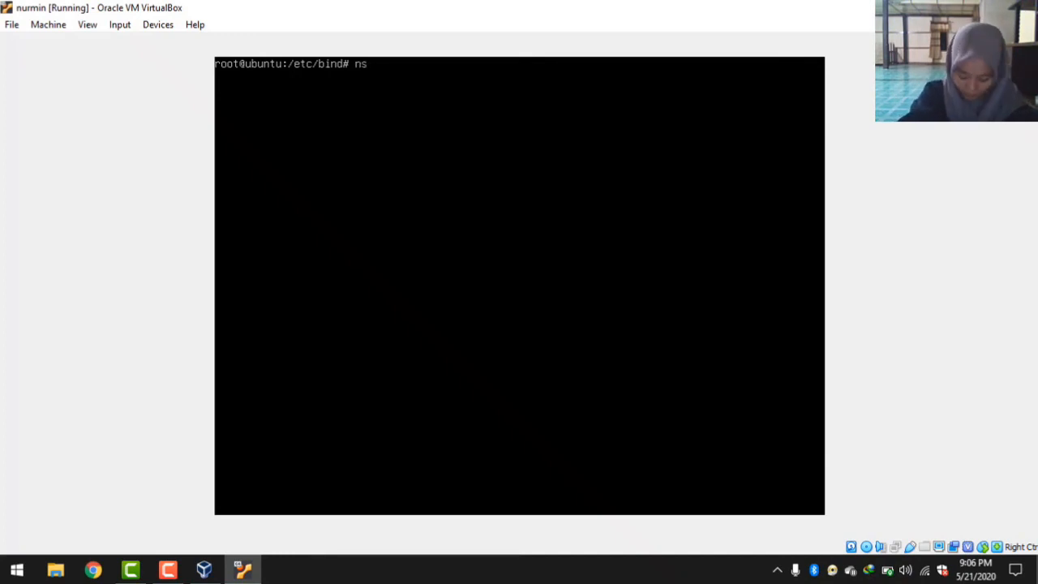
type("loo")
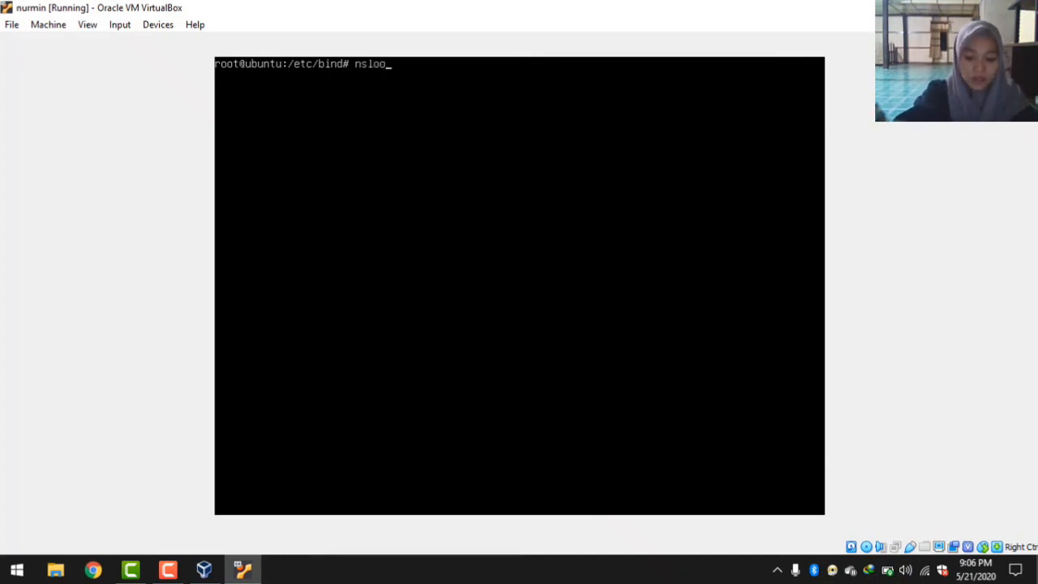
type("kup")
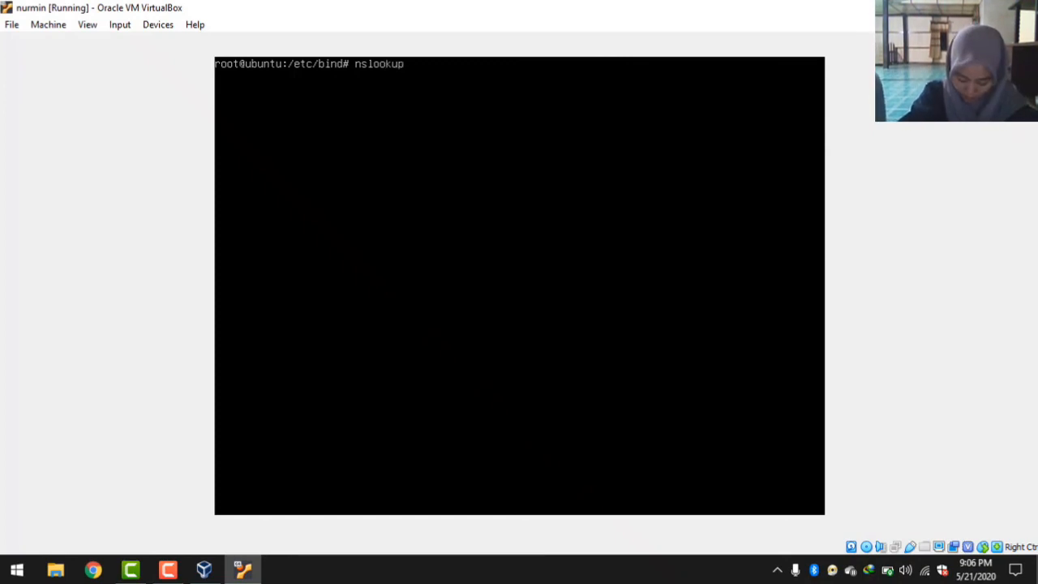
type(" i")
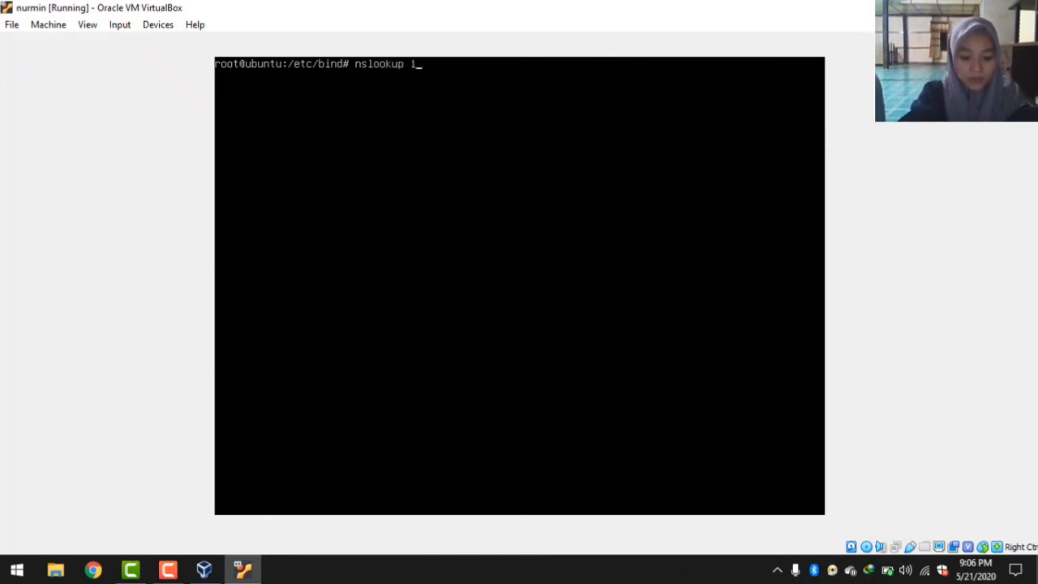
type("92")
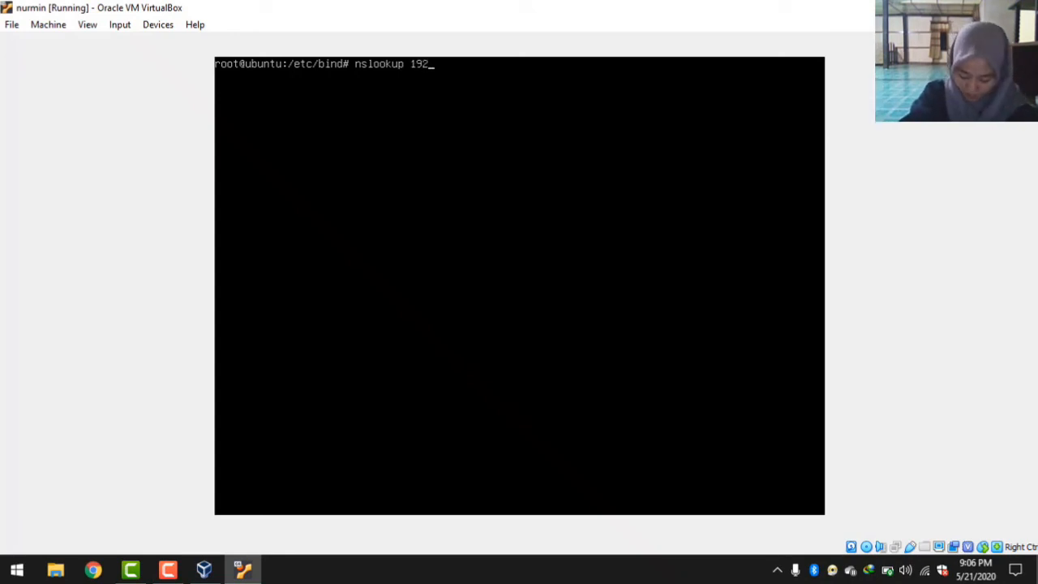
type(".16")
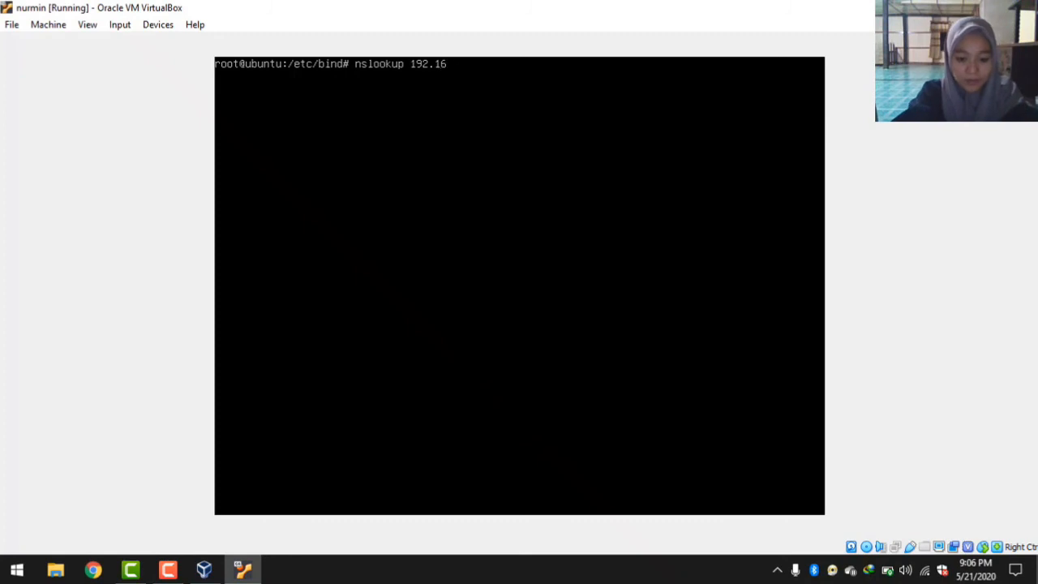
type("8.")
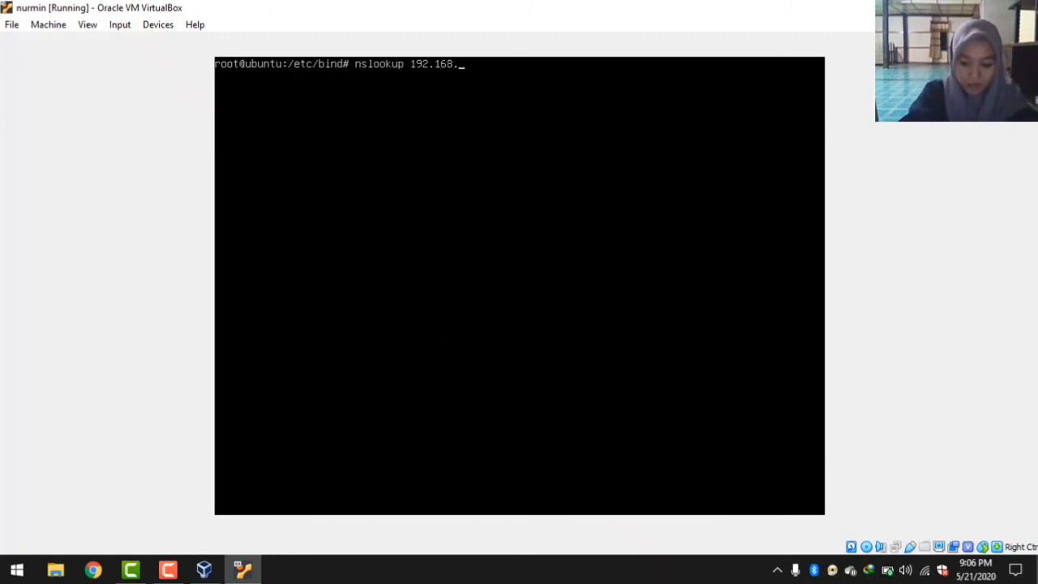
type("56")
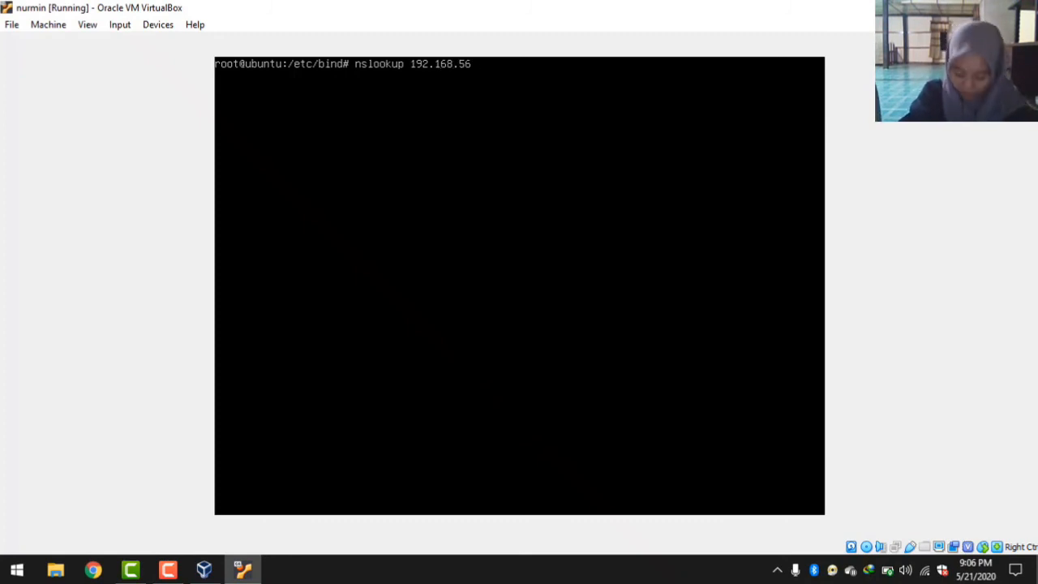
type(".115")
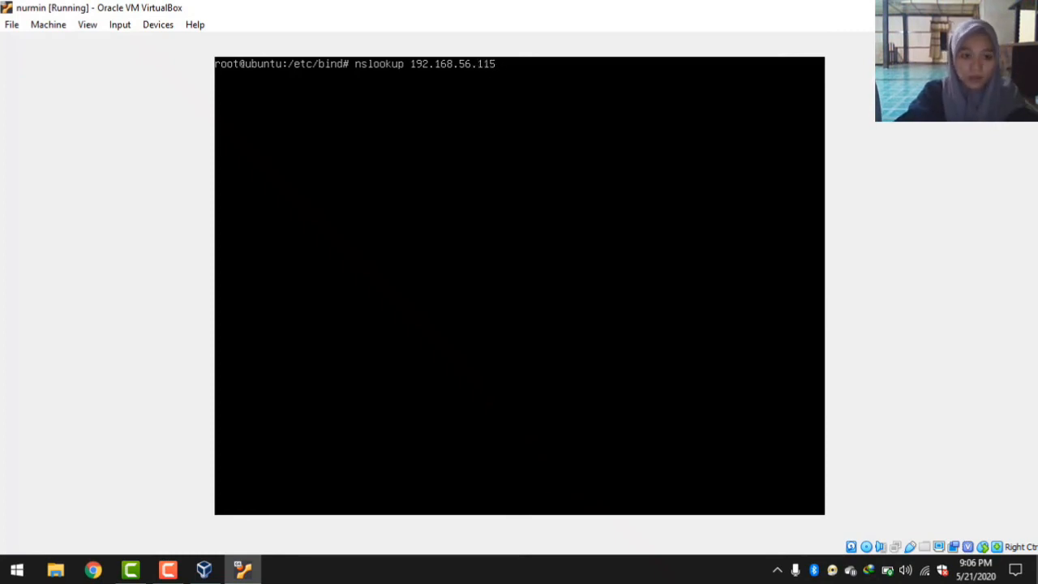
key("Return")
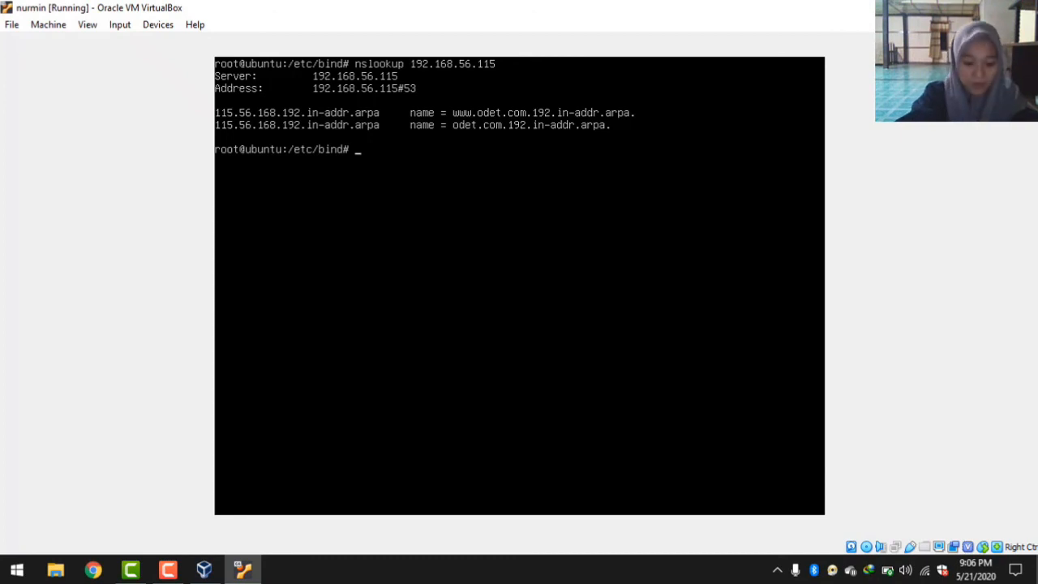
- Test the forward zone by running nslookup on odet.com
type("ns")
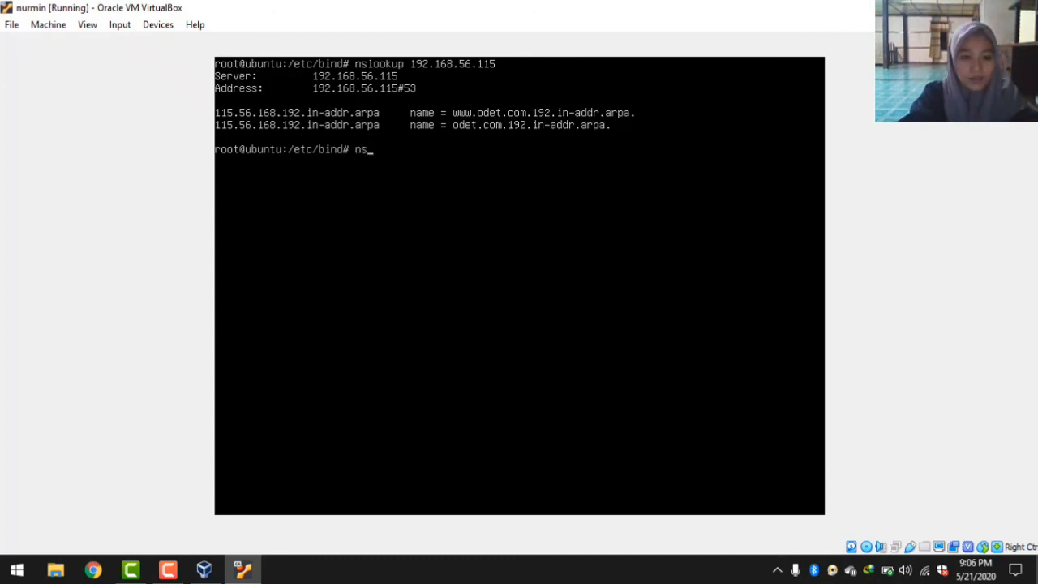
type("looku")
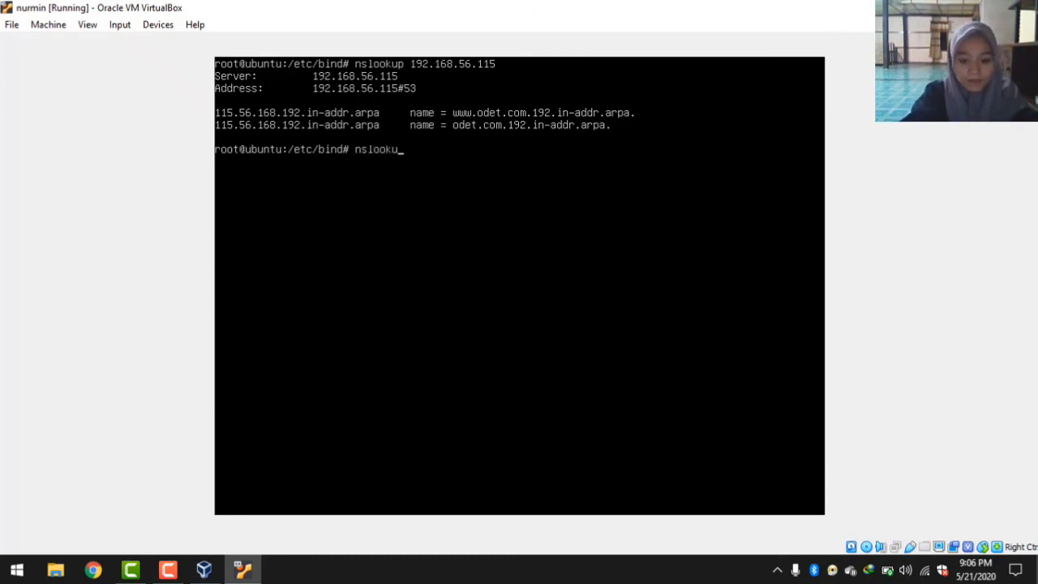
type("p")
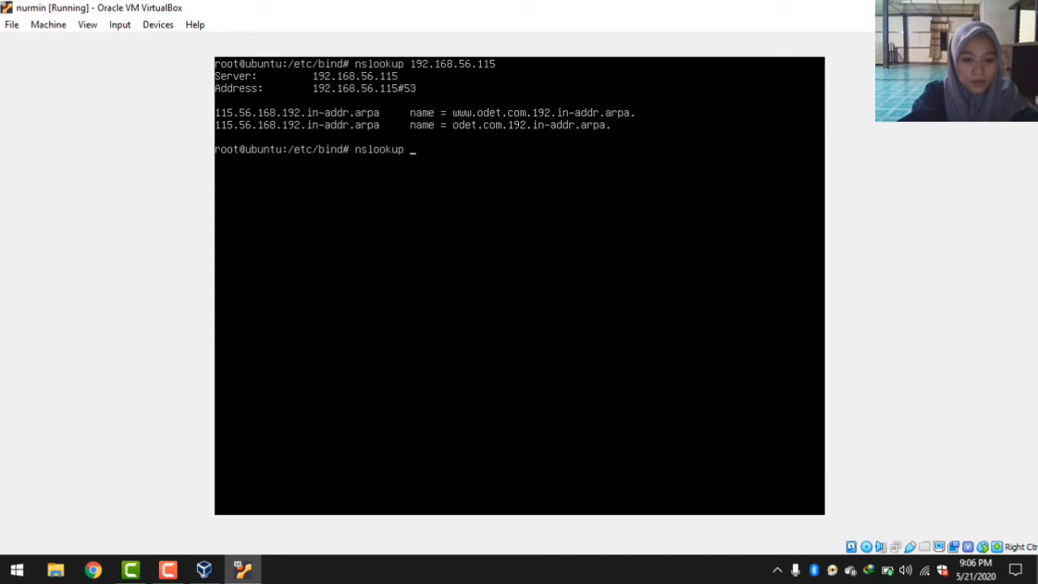
type("od")
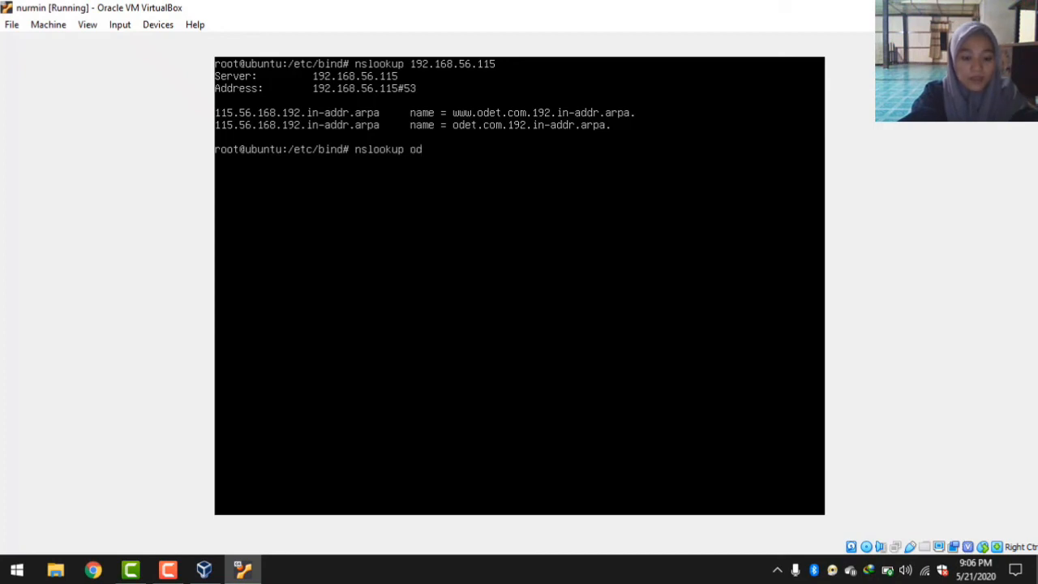
type("et.com")
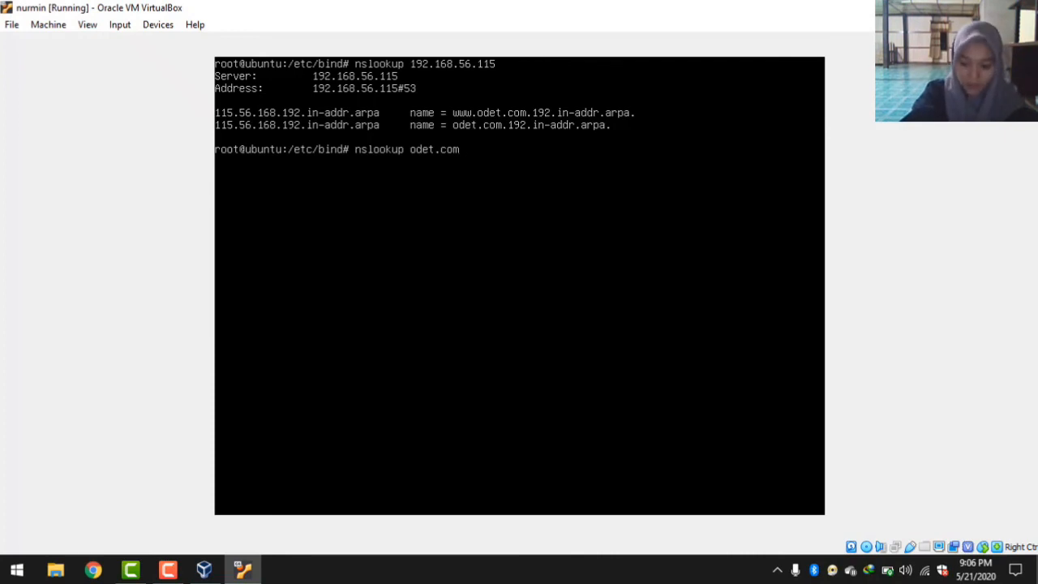
key("Return")
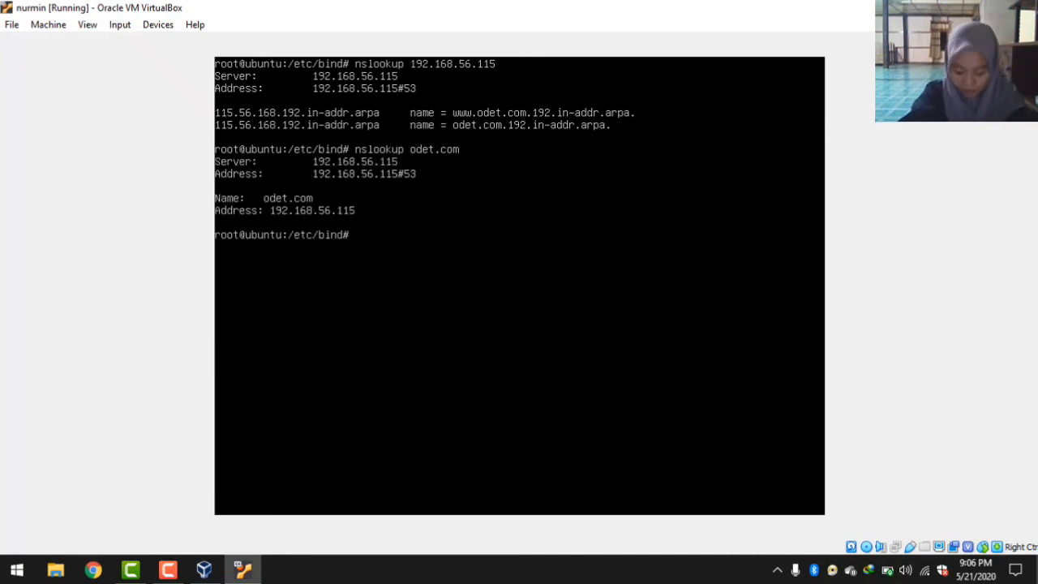
- Repeat the nslookup query for odet.com
type("ns")
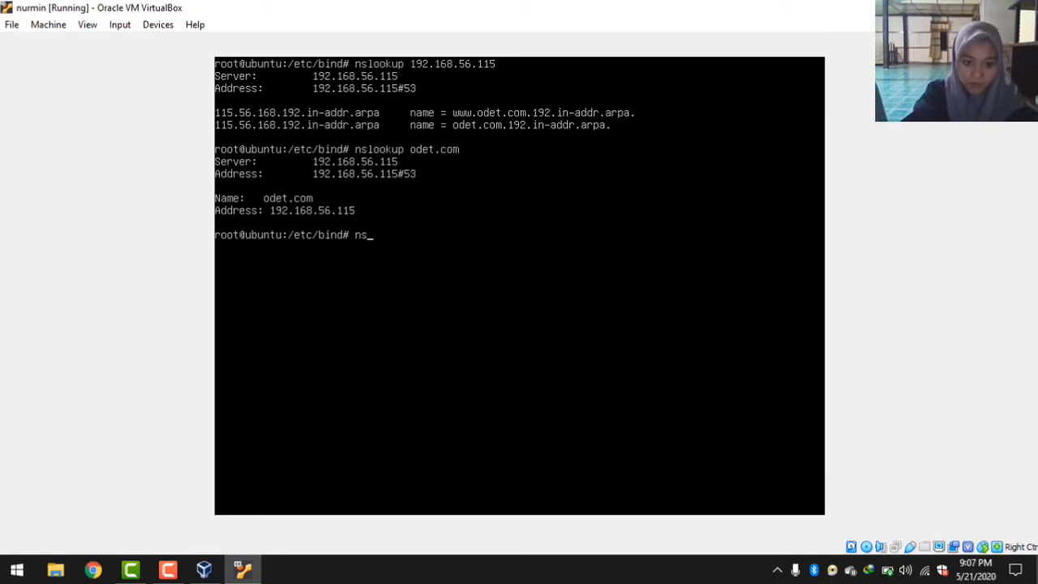
key("Up")
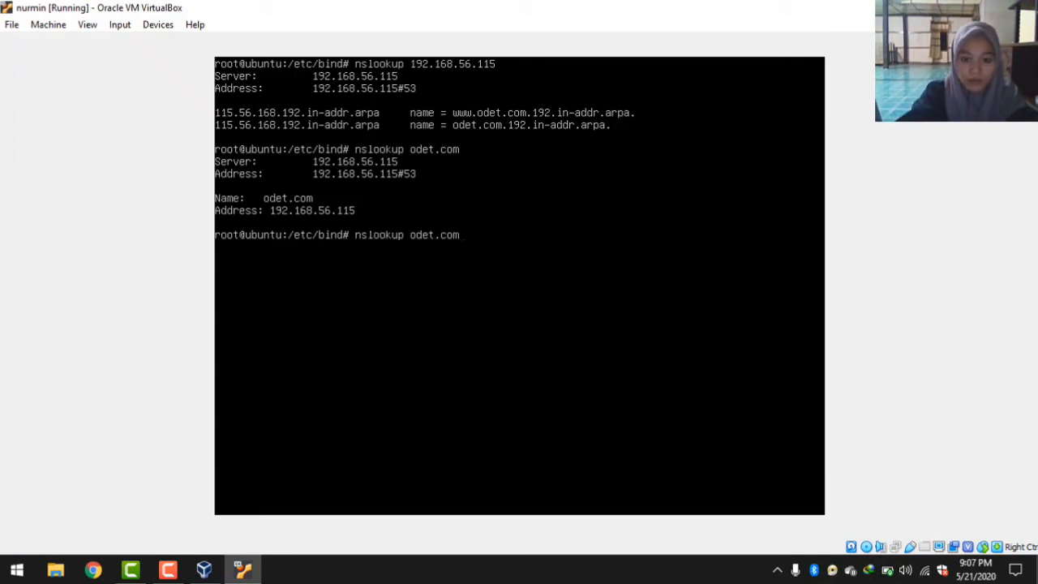
key("Return")
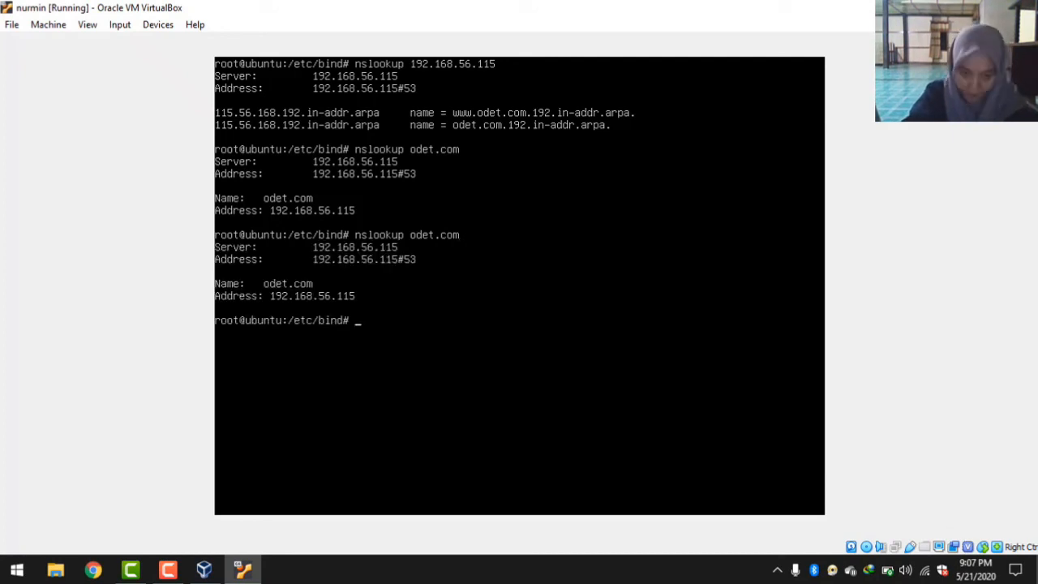
- Bring the last nslookup odet.com command back to the prompt and move into its text for editing
key("Up")
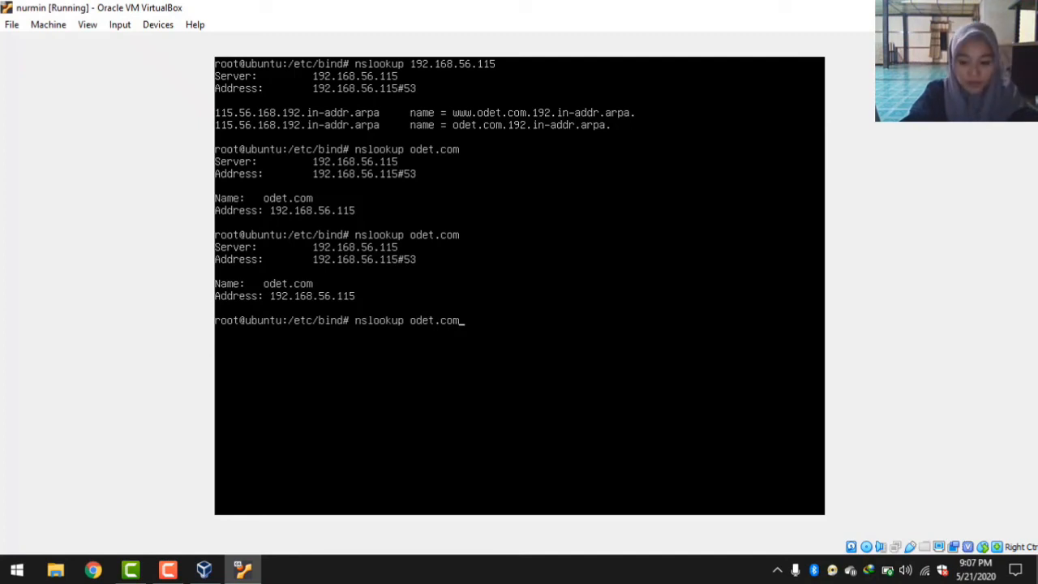
key("Left")
key("Left")
key("Left")
key("Left")
key("Left")
key("Left")
key("Left")
key("Left")
key("Left")
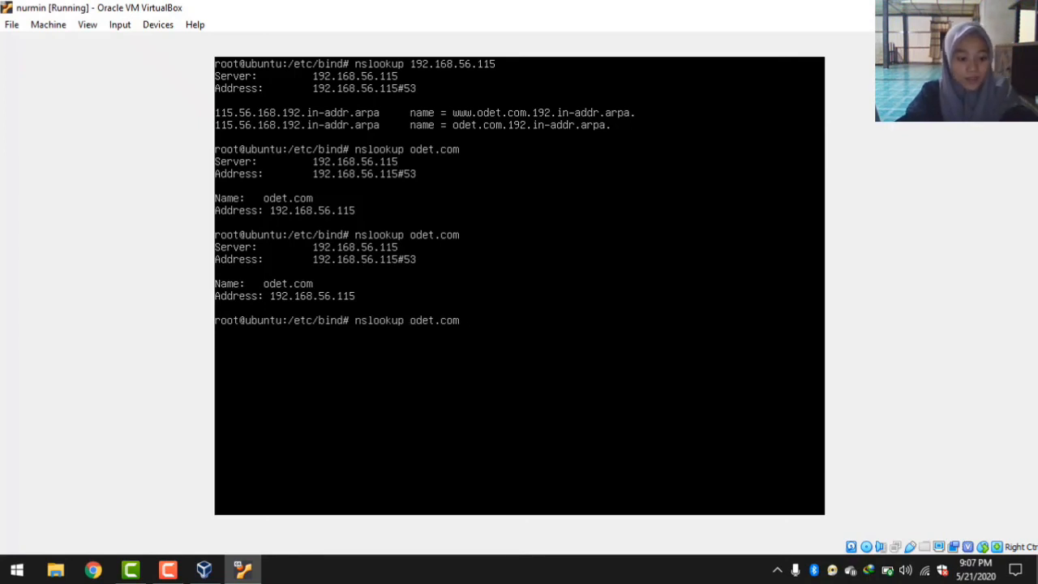
type("www")
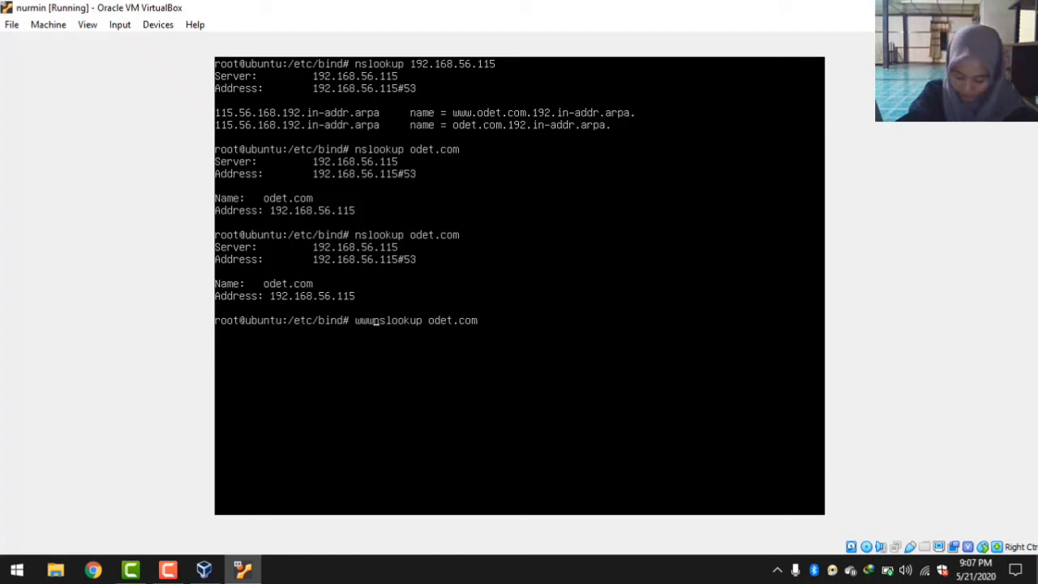
key("BackSpace")
key("BackSpace")
key("BackSpace")
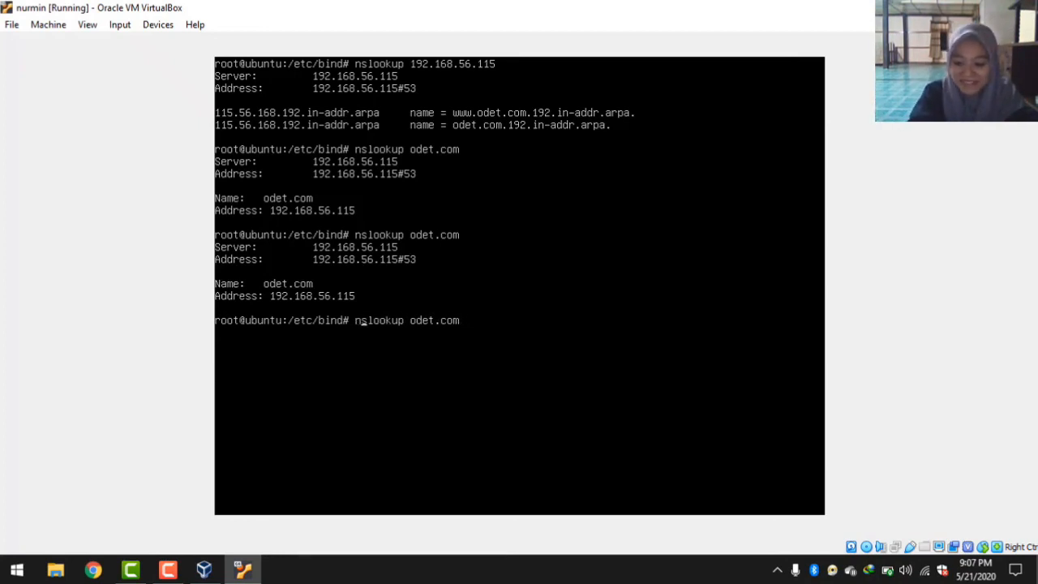
key("Right")
key("Right")
key("Right")
key("Right")
key("Right")
key("Right")
key("Right")
key("Right")
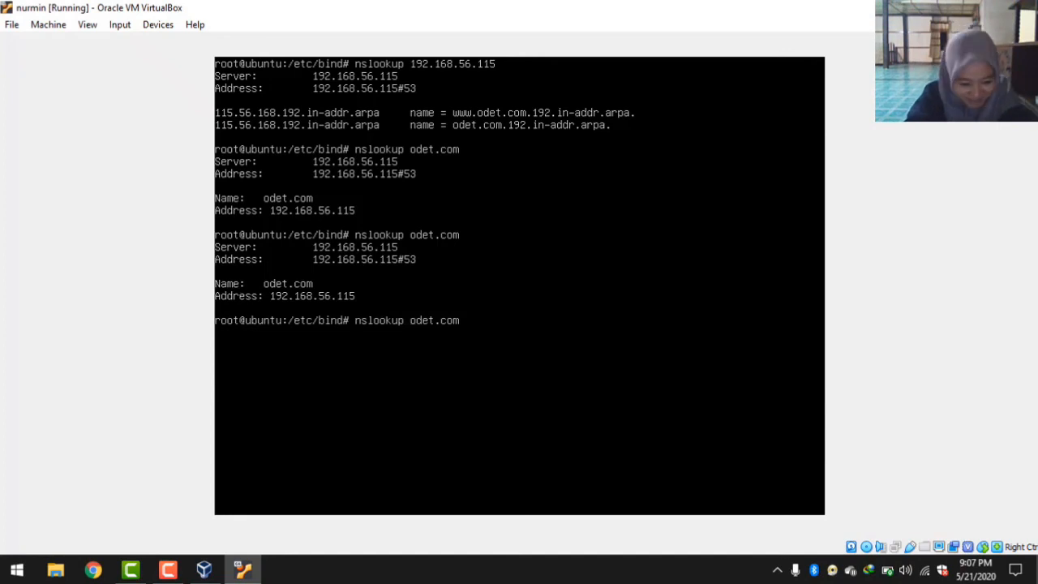
type("www.")
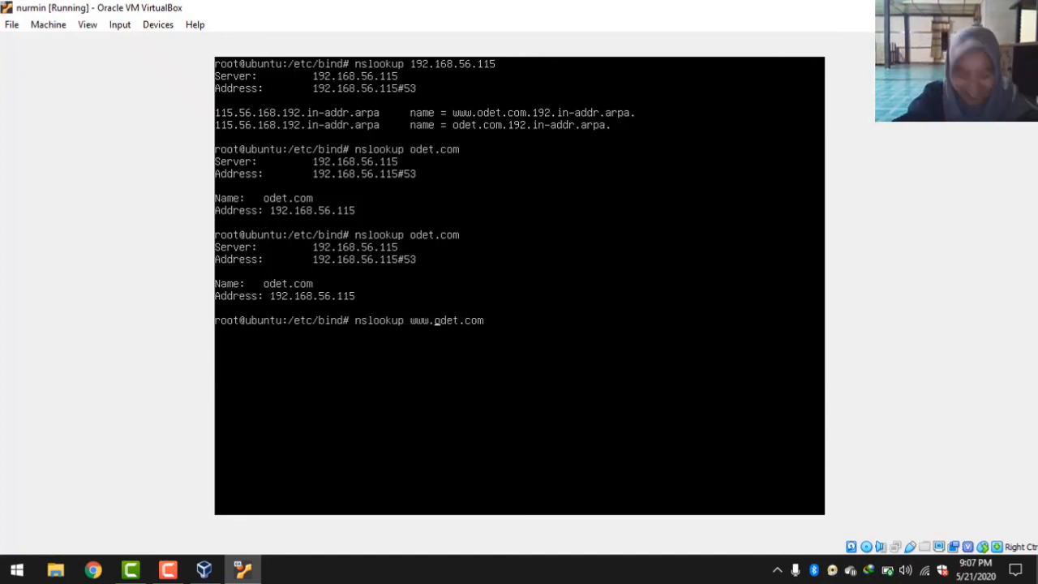
key("Return")
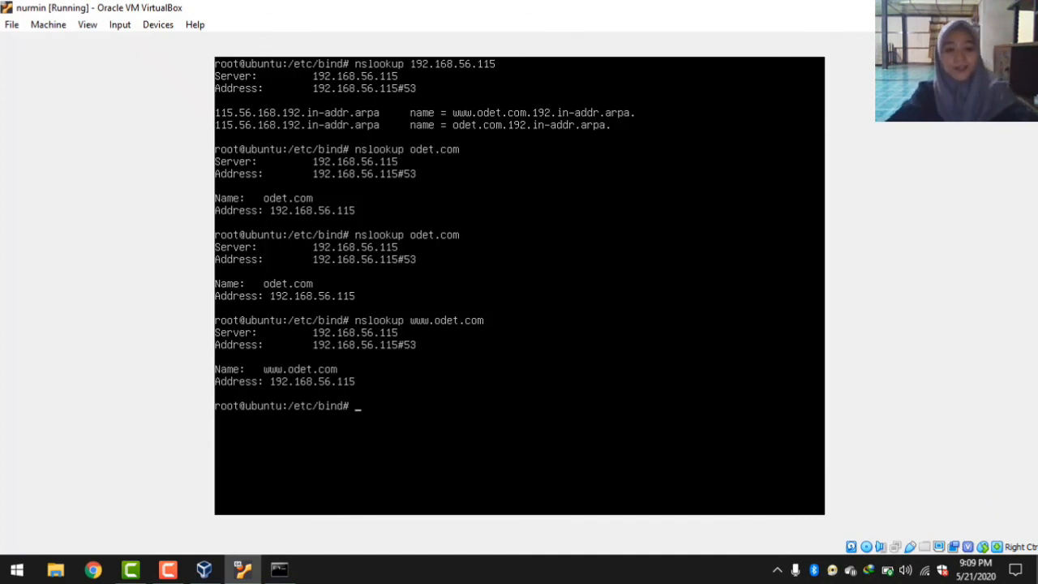
left_click(168, 569)
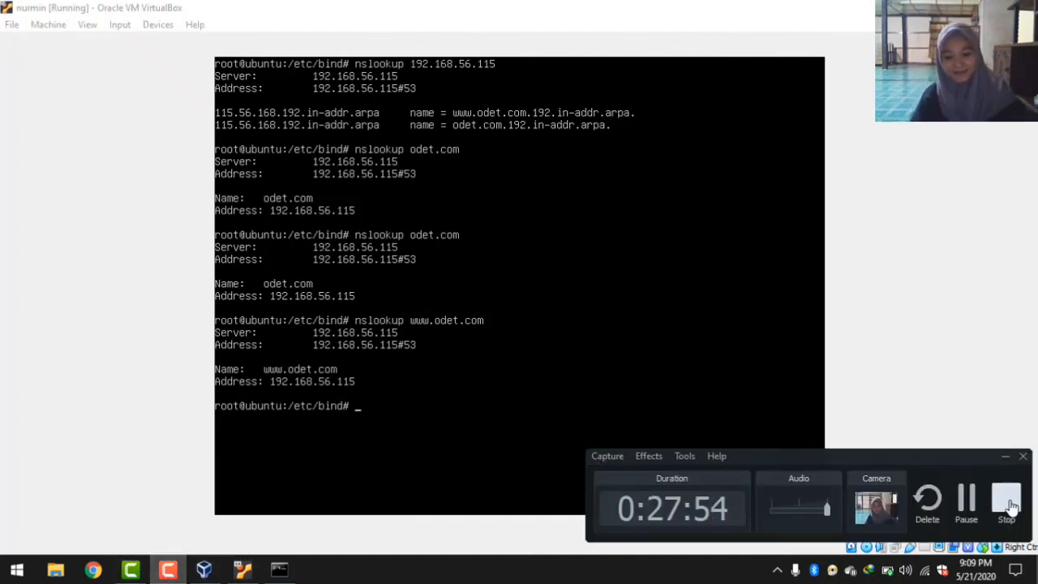